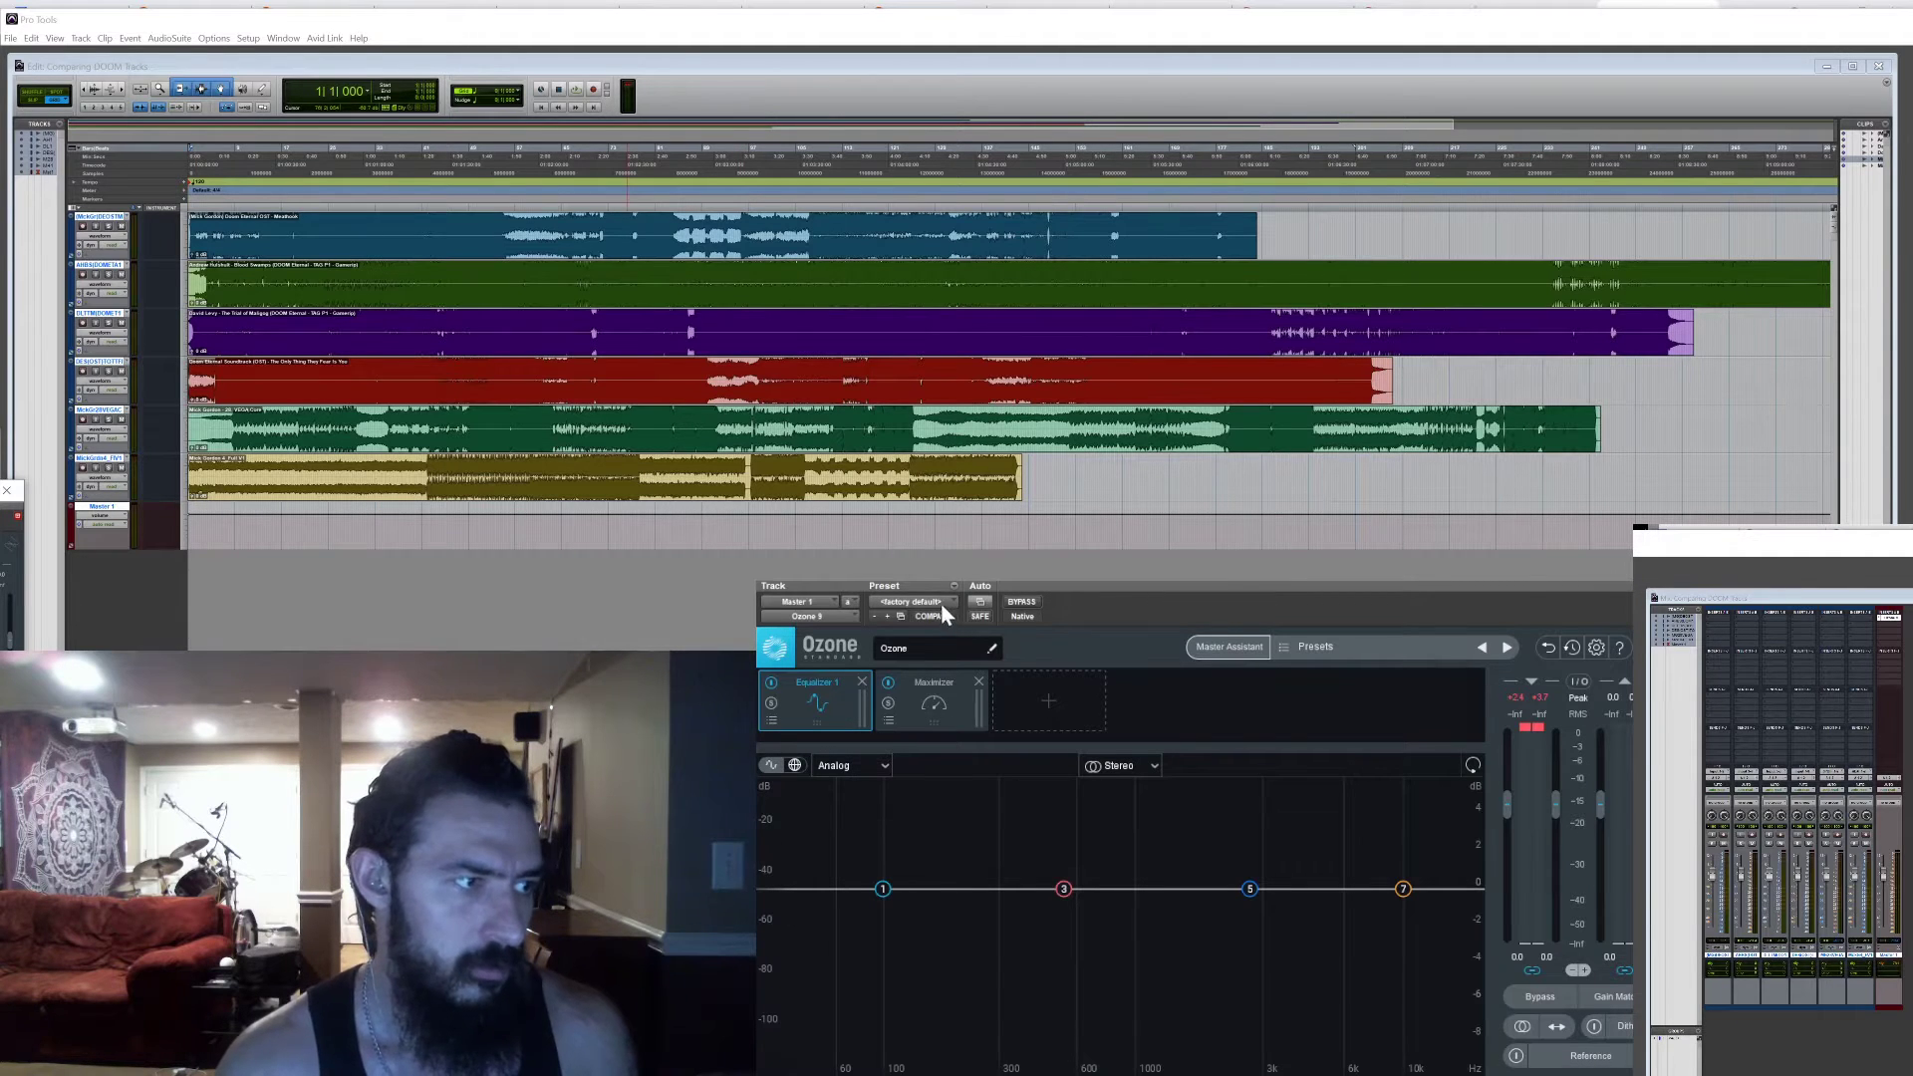
Remove the Equalizer 1 and Maximizer modules from the mastering chain and add an Imager module
{"action": "left_click", "coordinate": [862, 683]}
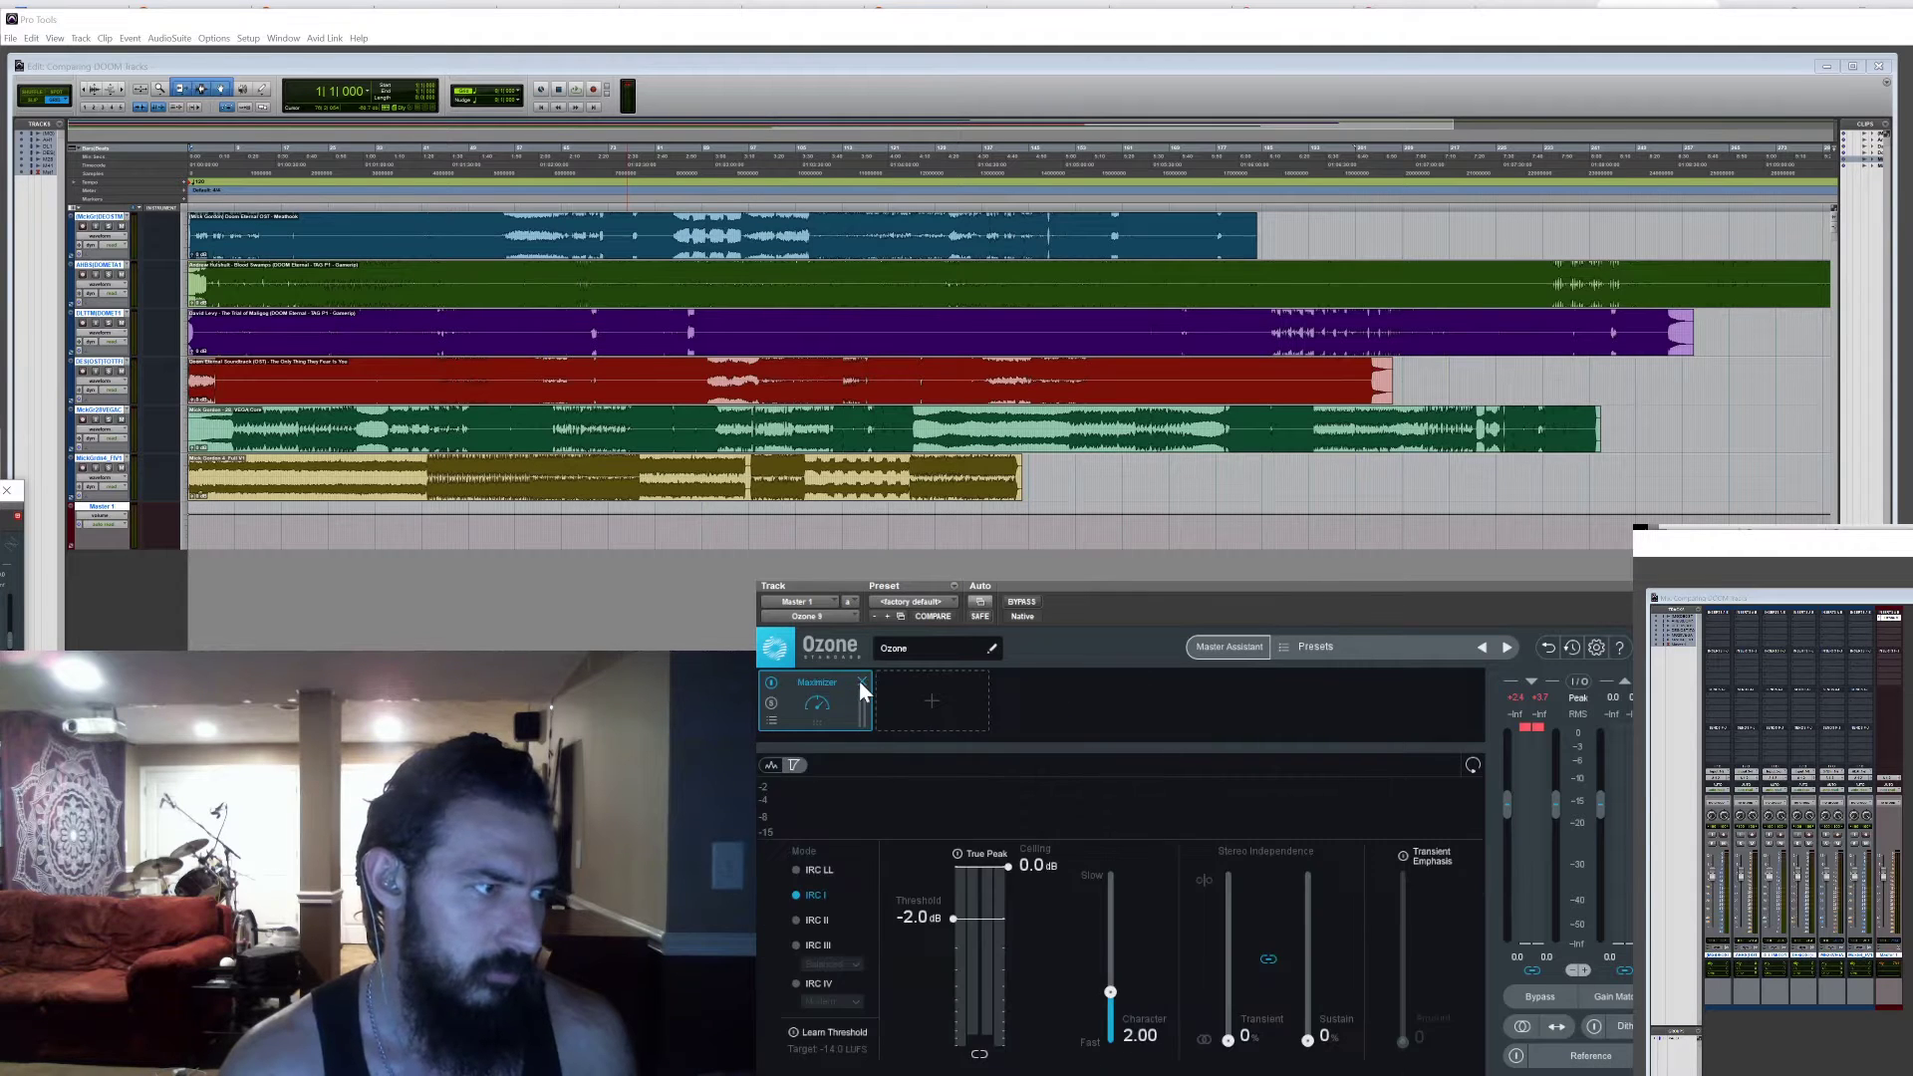
{"action": "left_click", "coordinate": [862, 682]}
{"action": "left_click", "coordinate": [822, 700]}
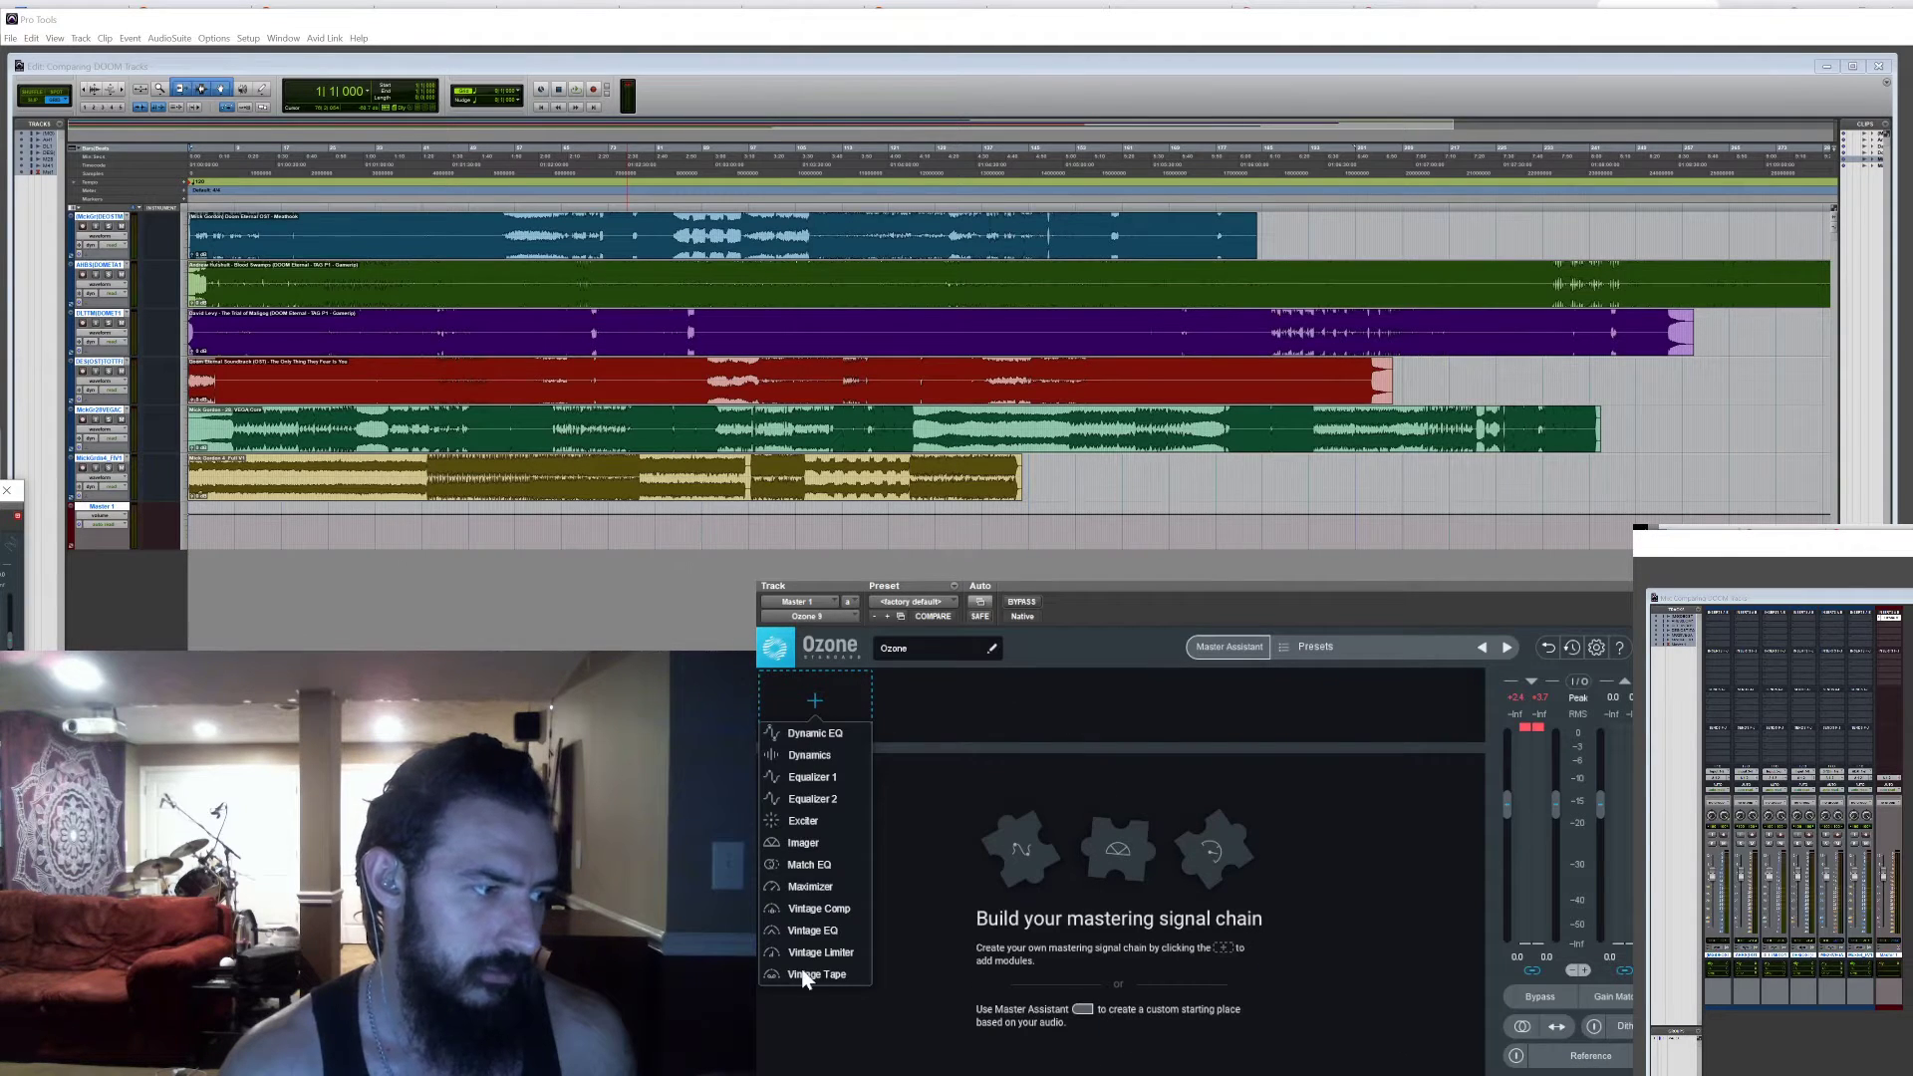
{"action": "left_click", "coordinate": [803, 844]}
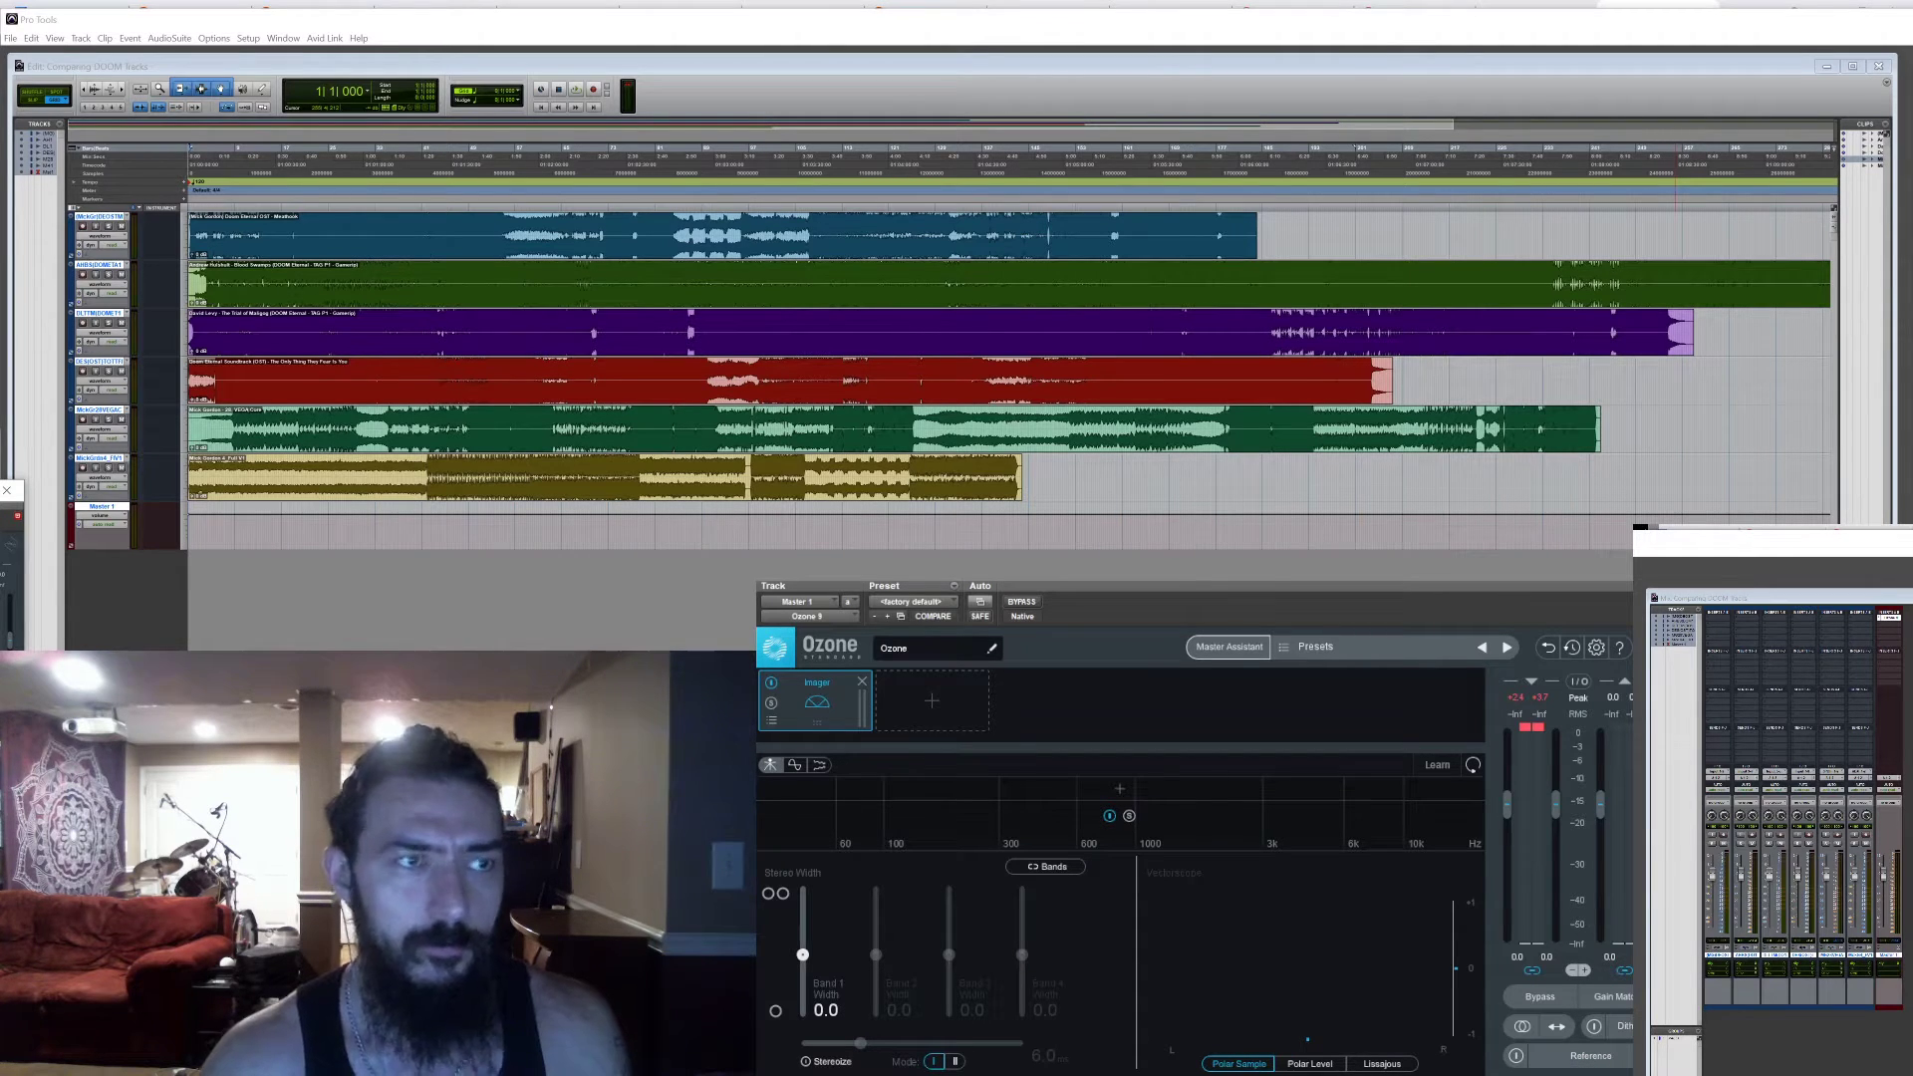
Move the third track, The Trial of Maligog, to the first position in the track list
{"action": "left_click", "coordinate": [39, 336]}
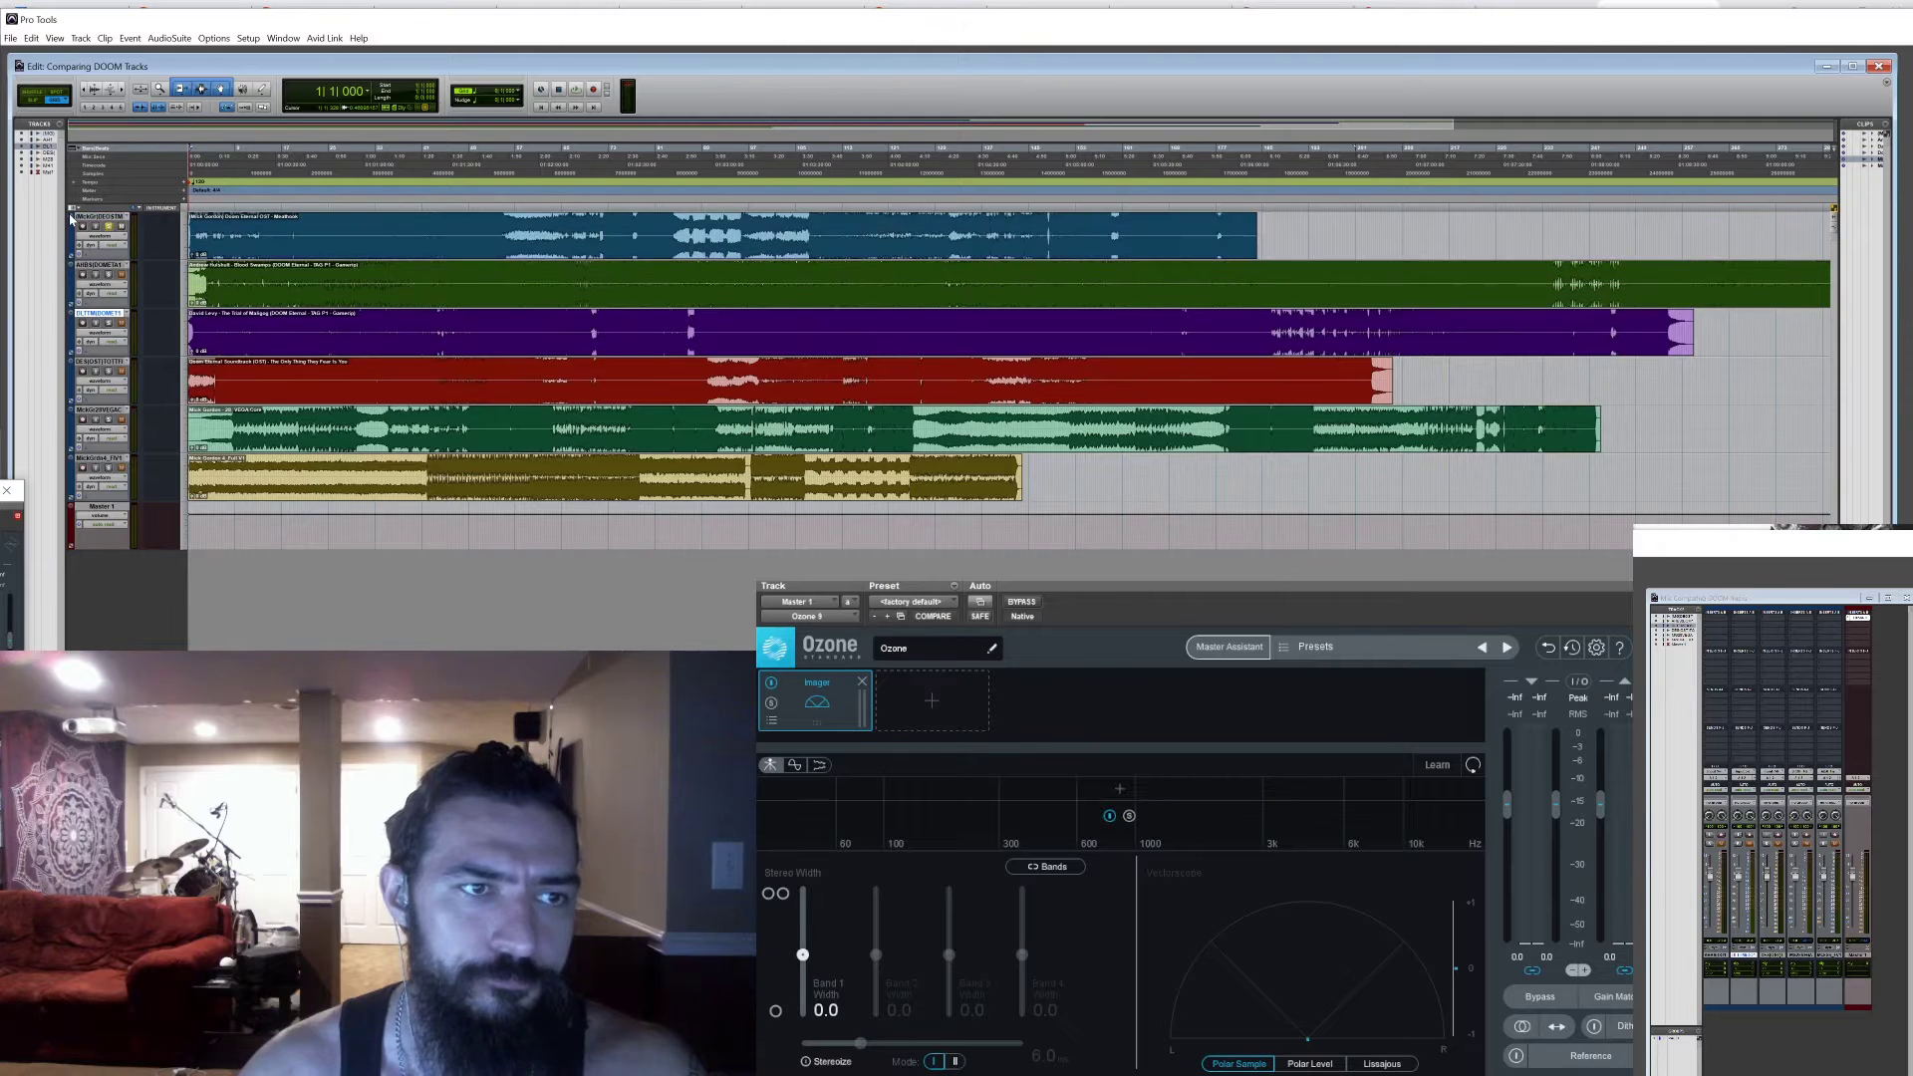
{"action": "left_click_drag", "start_coordinate": [71, 219], "coordinate": [72, 220]}
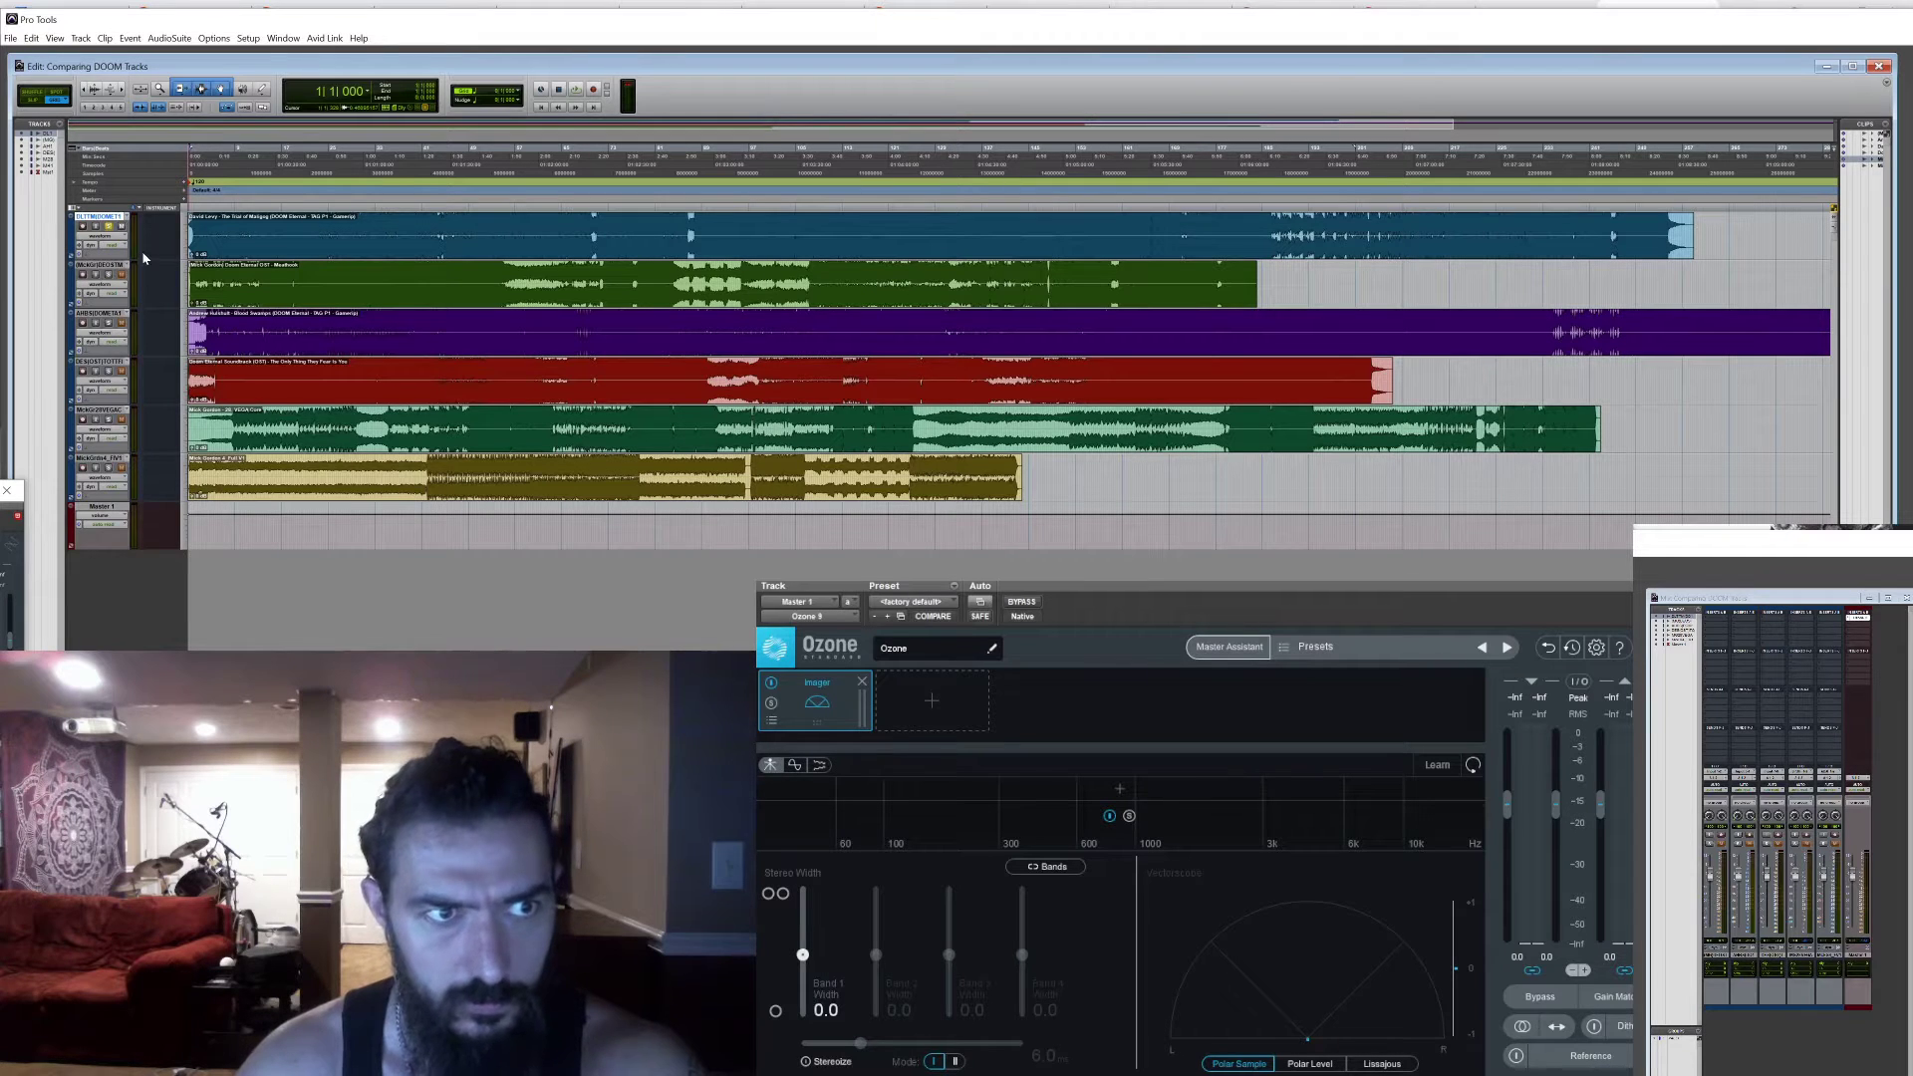
Play the session and examine its stereo image with the Polar Level vectorscope and the Imager's spectrum views
{"action": "left_click", "coordinate": [579, 91]}
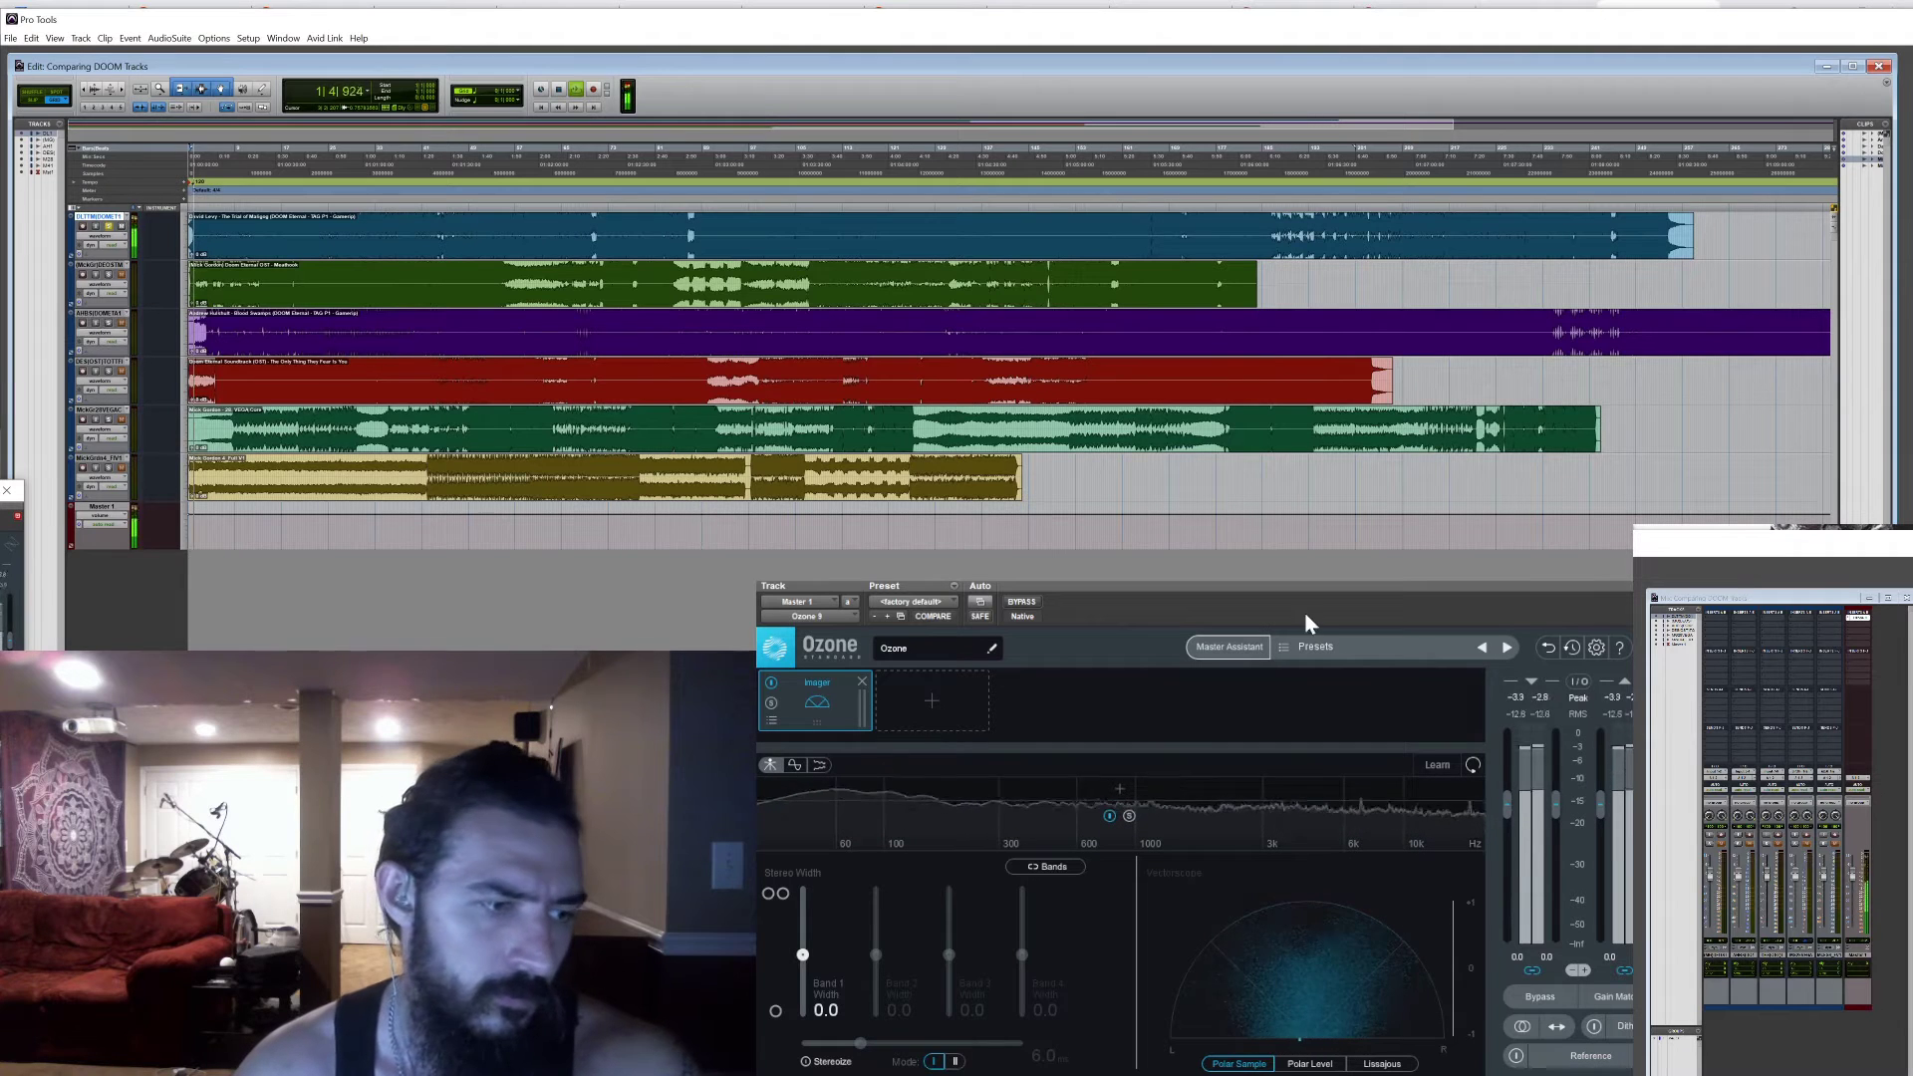
{"action": "left_click", "coordinate": [1310, 1063]}
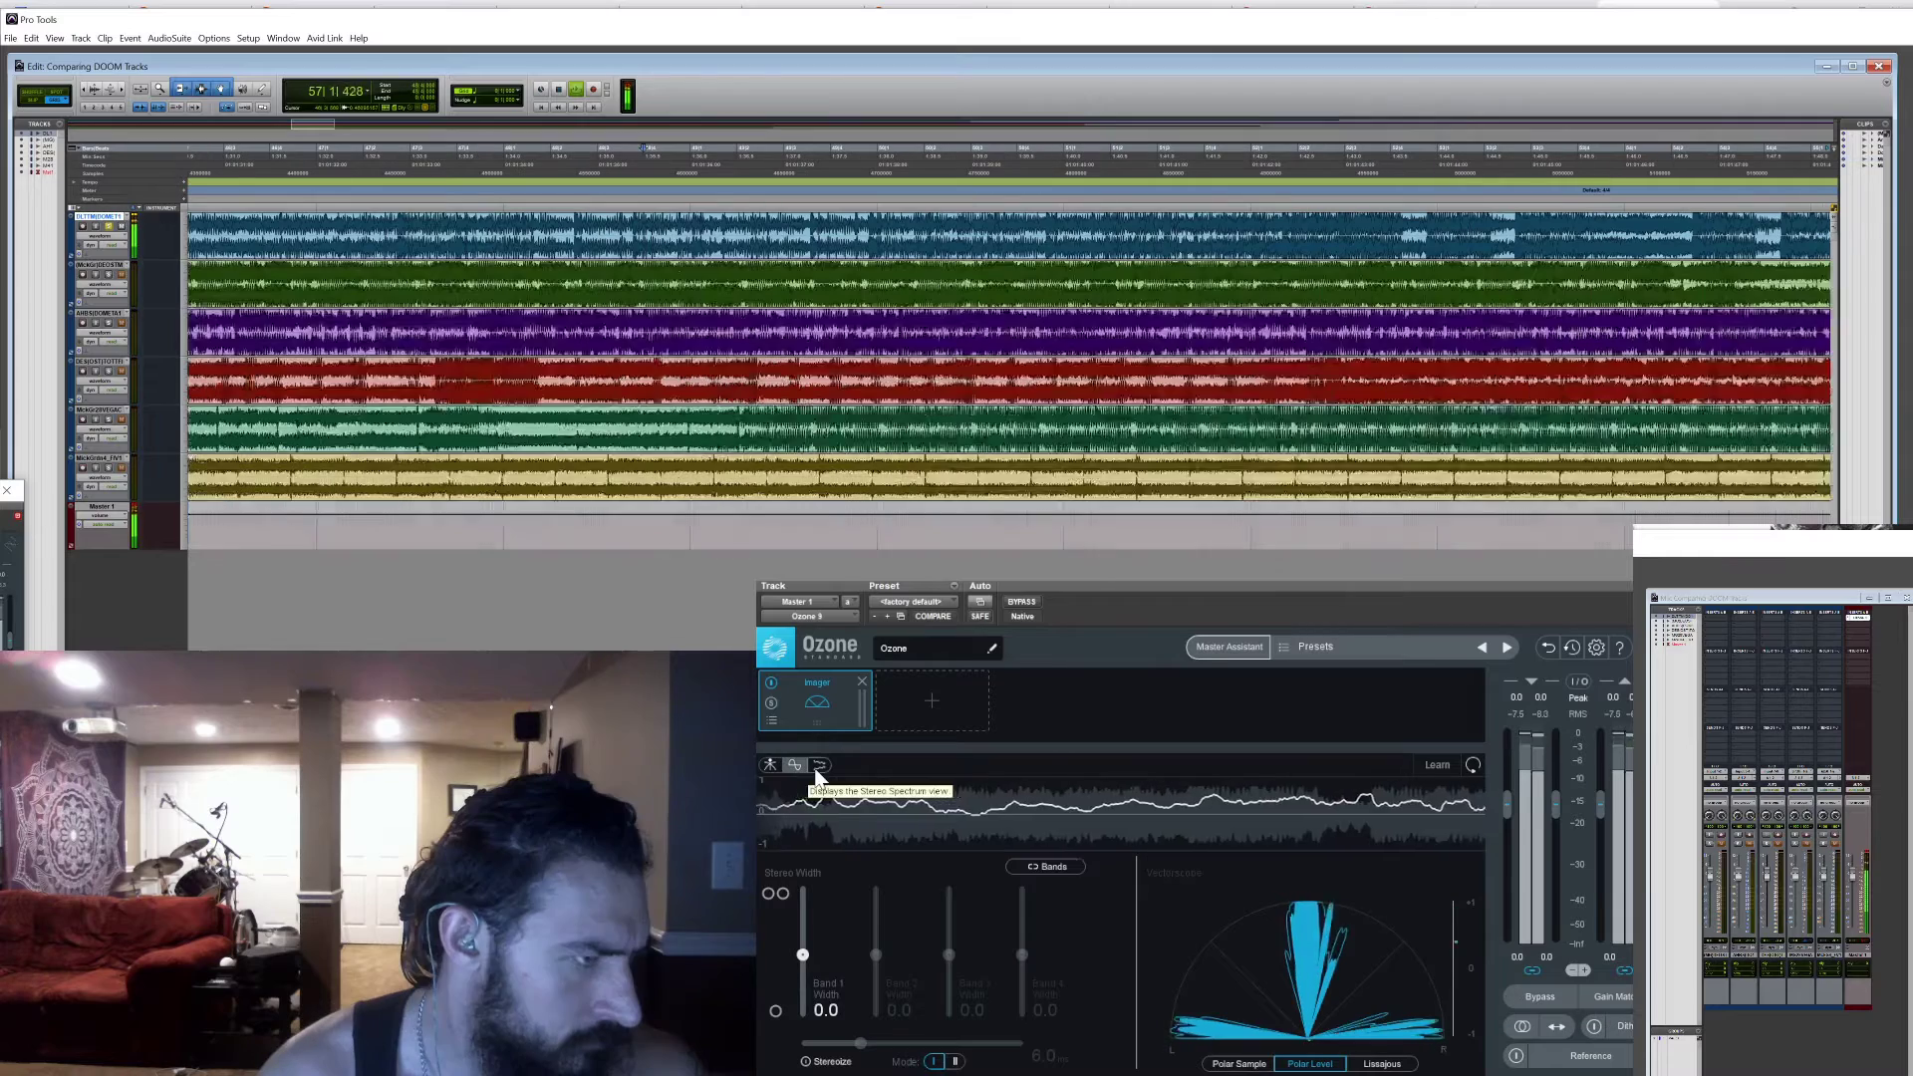
{"action": "left_click", "coordinate": [817, 767]}
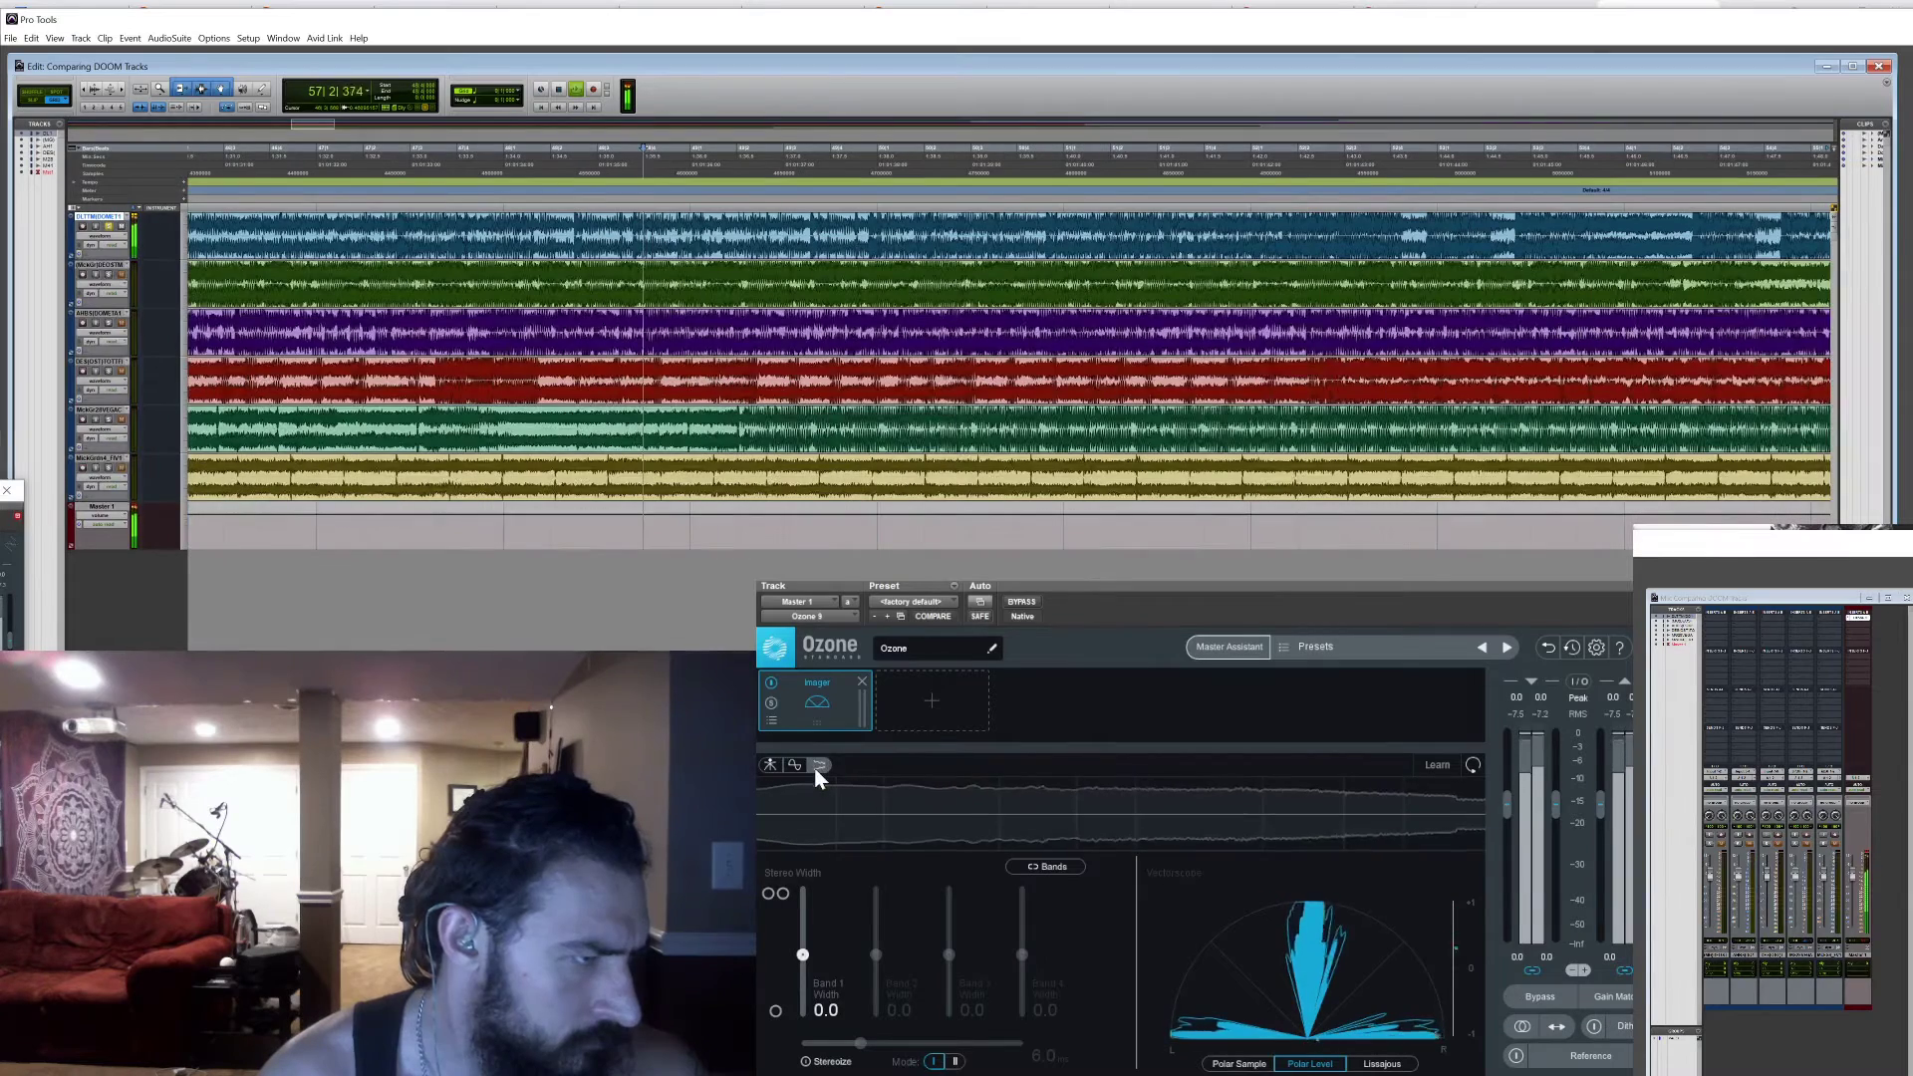
Split the Imager into two bands at 223 Hz and compare Stereoize modes I and II during playback
{"action": "left_click", "coordinate": [963, 787]}
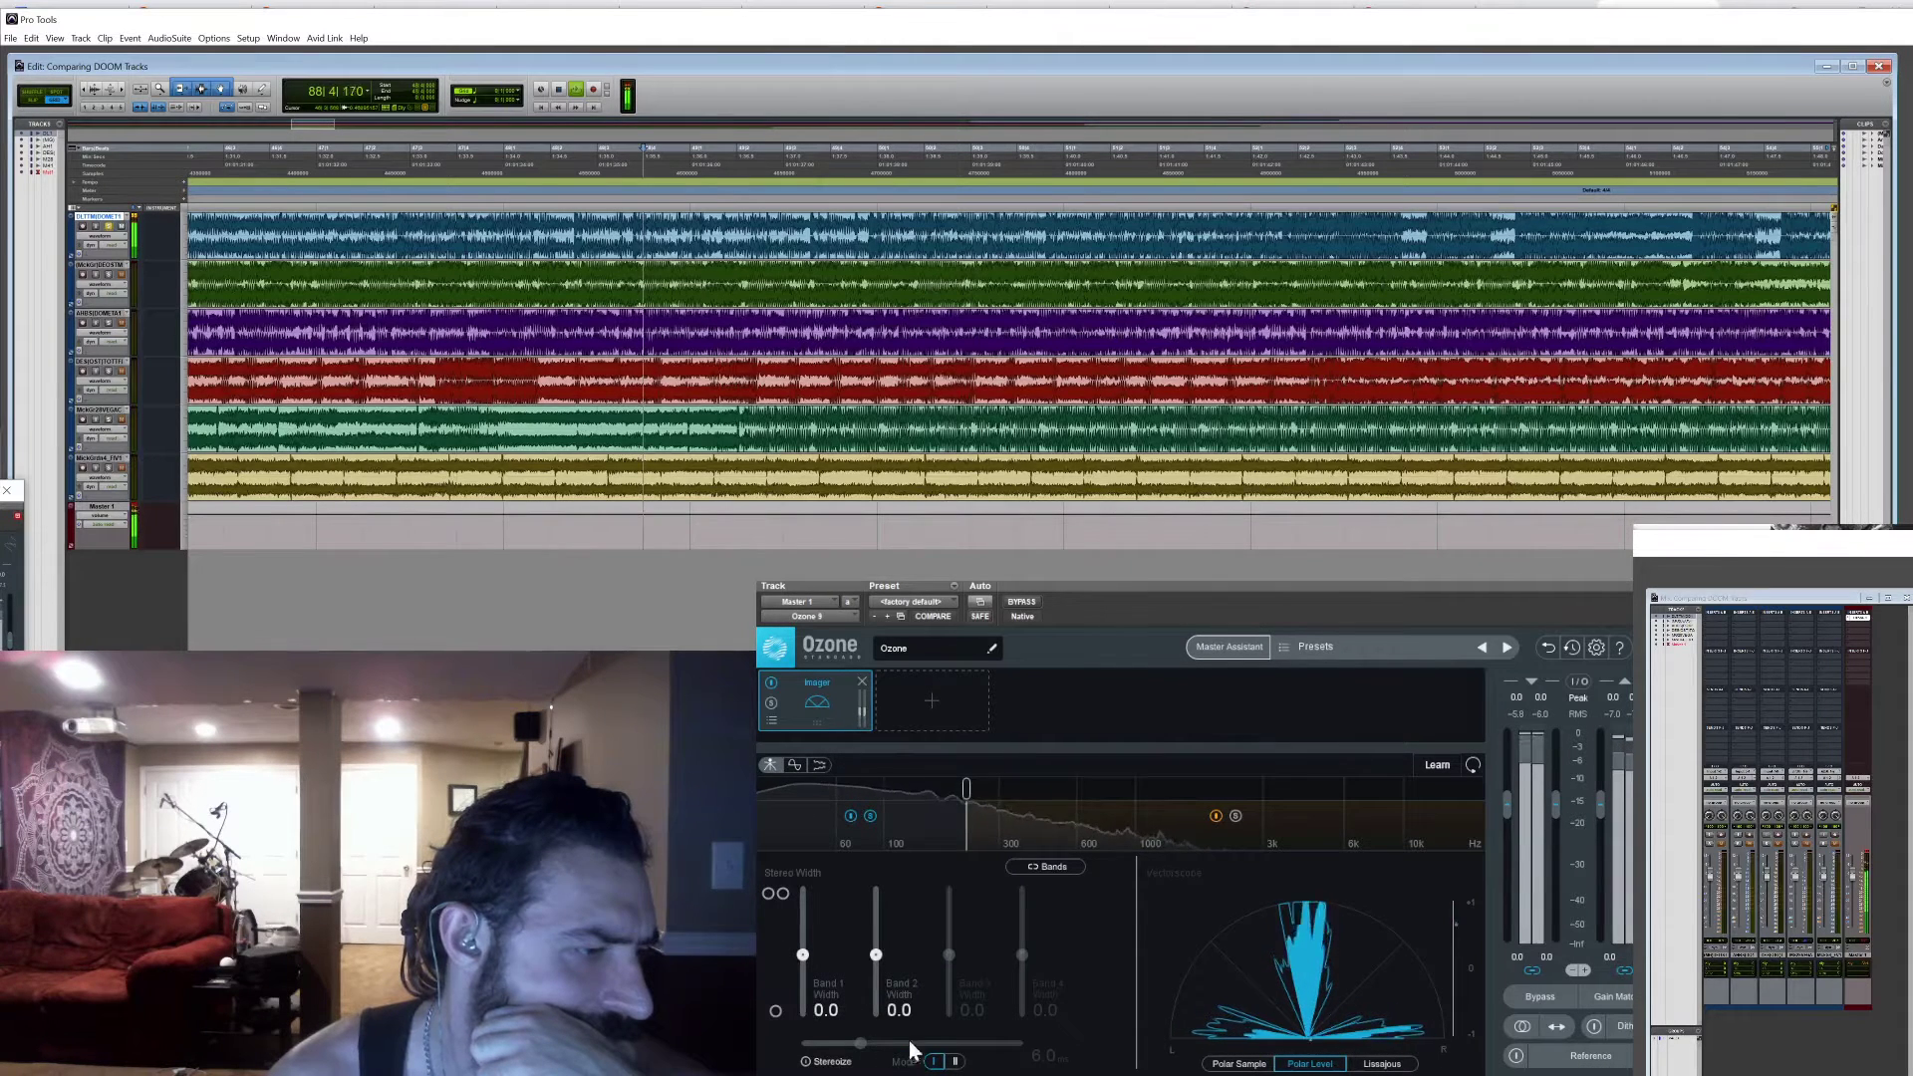
{"action": "left_click", "coordinate": [955, 1061]}
{"action": "left_click", "coordinate": [934, 1062]}
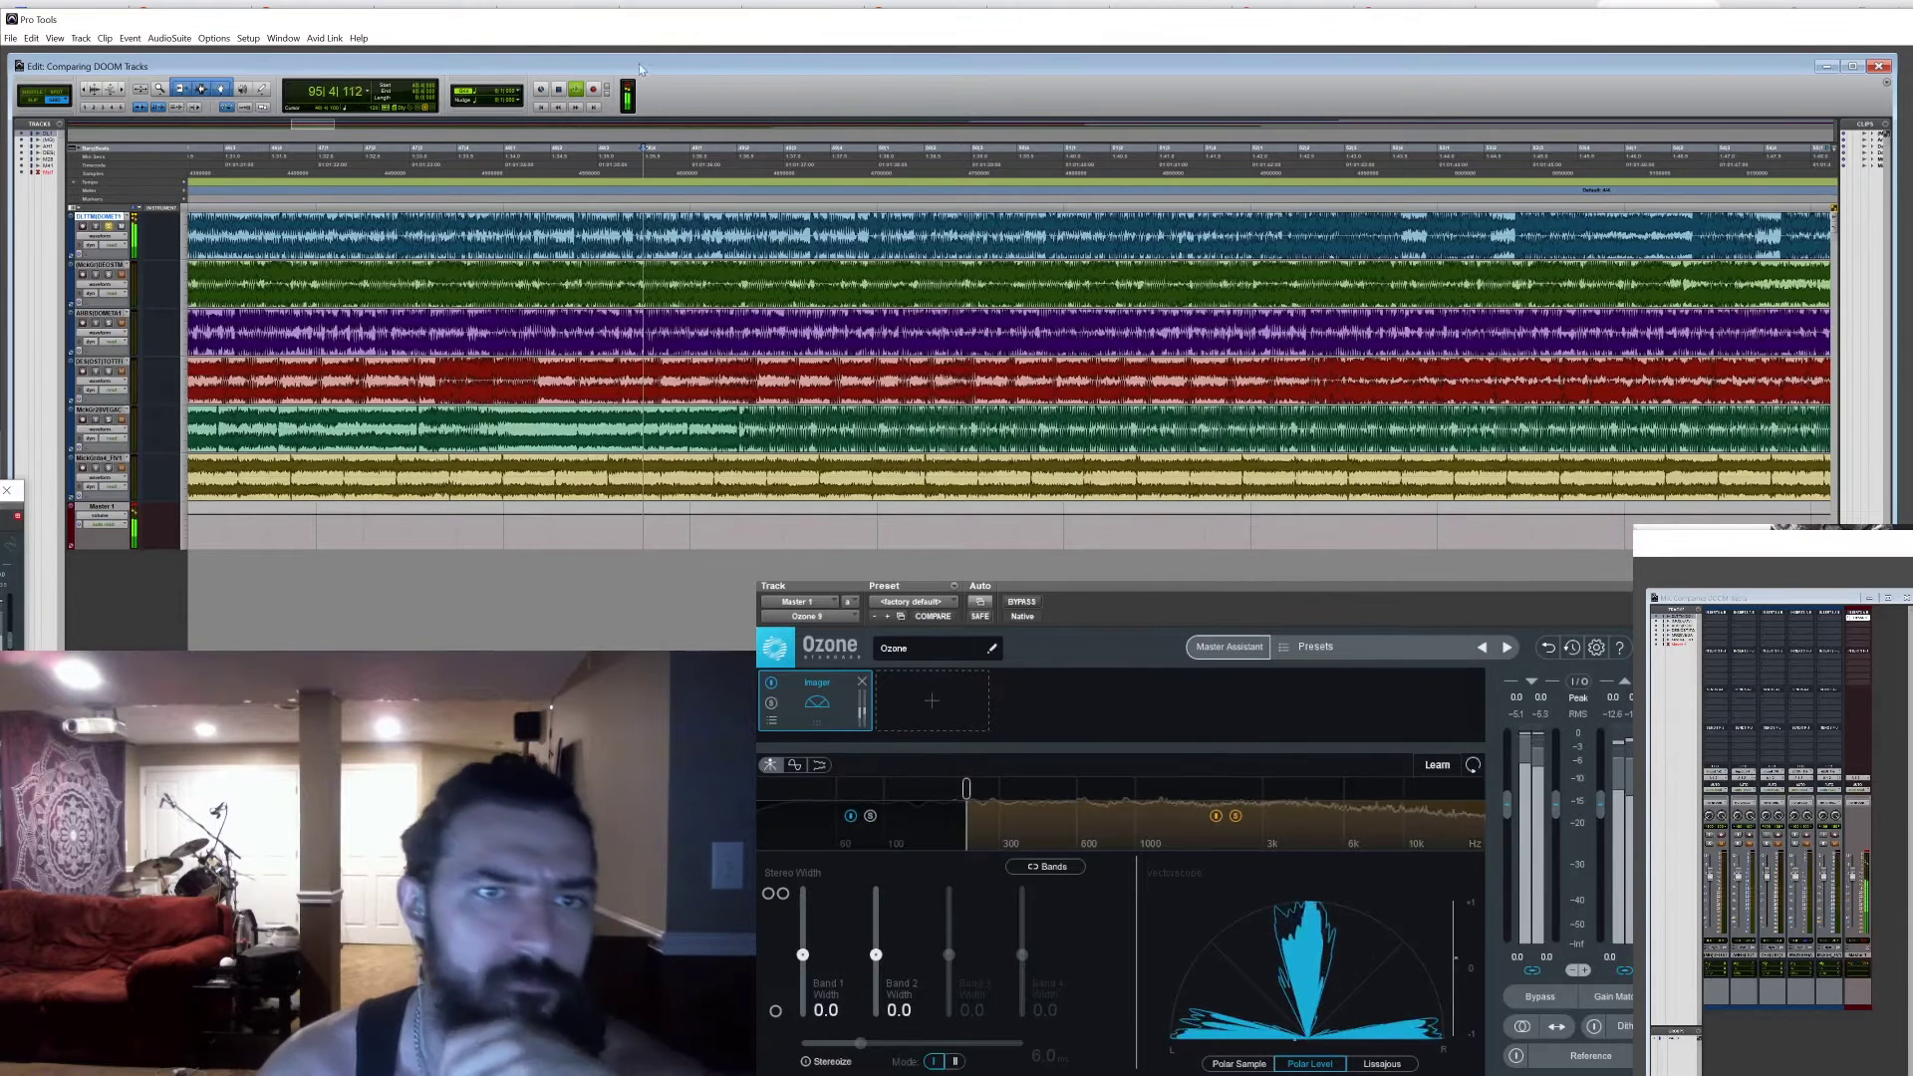
{"action": "key", "text": "space"}
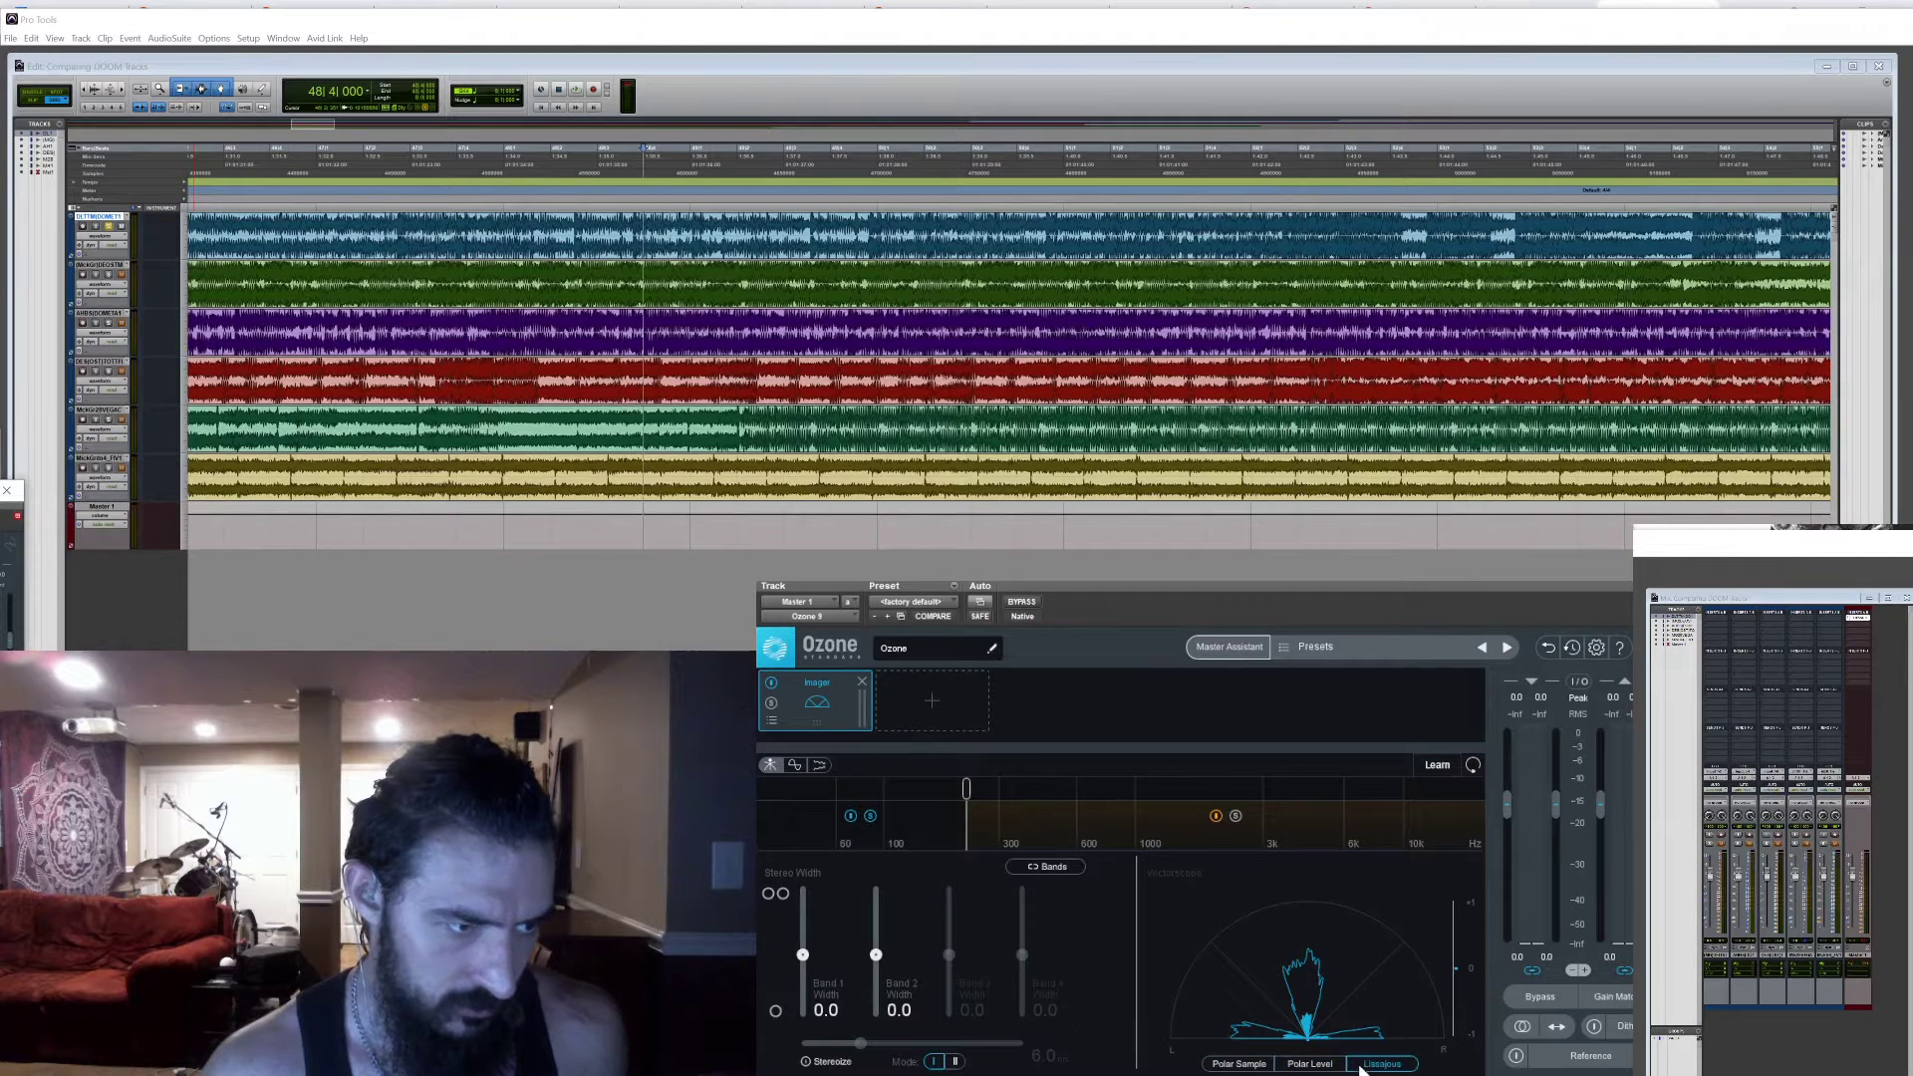
Play the soloed first track and compare its stereo image in the Polar Sample and Polar Level displays
{"action": "left_click", "coordinate": [1258, 1064]}
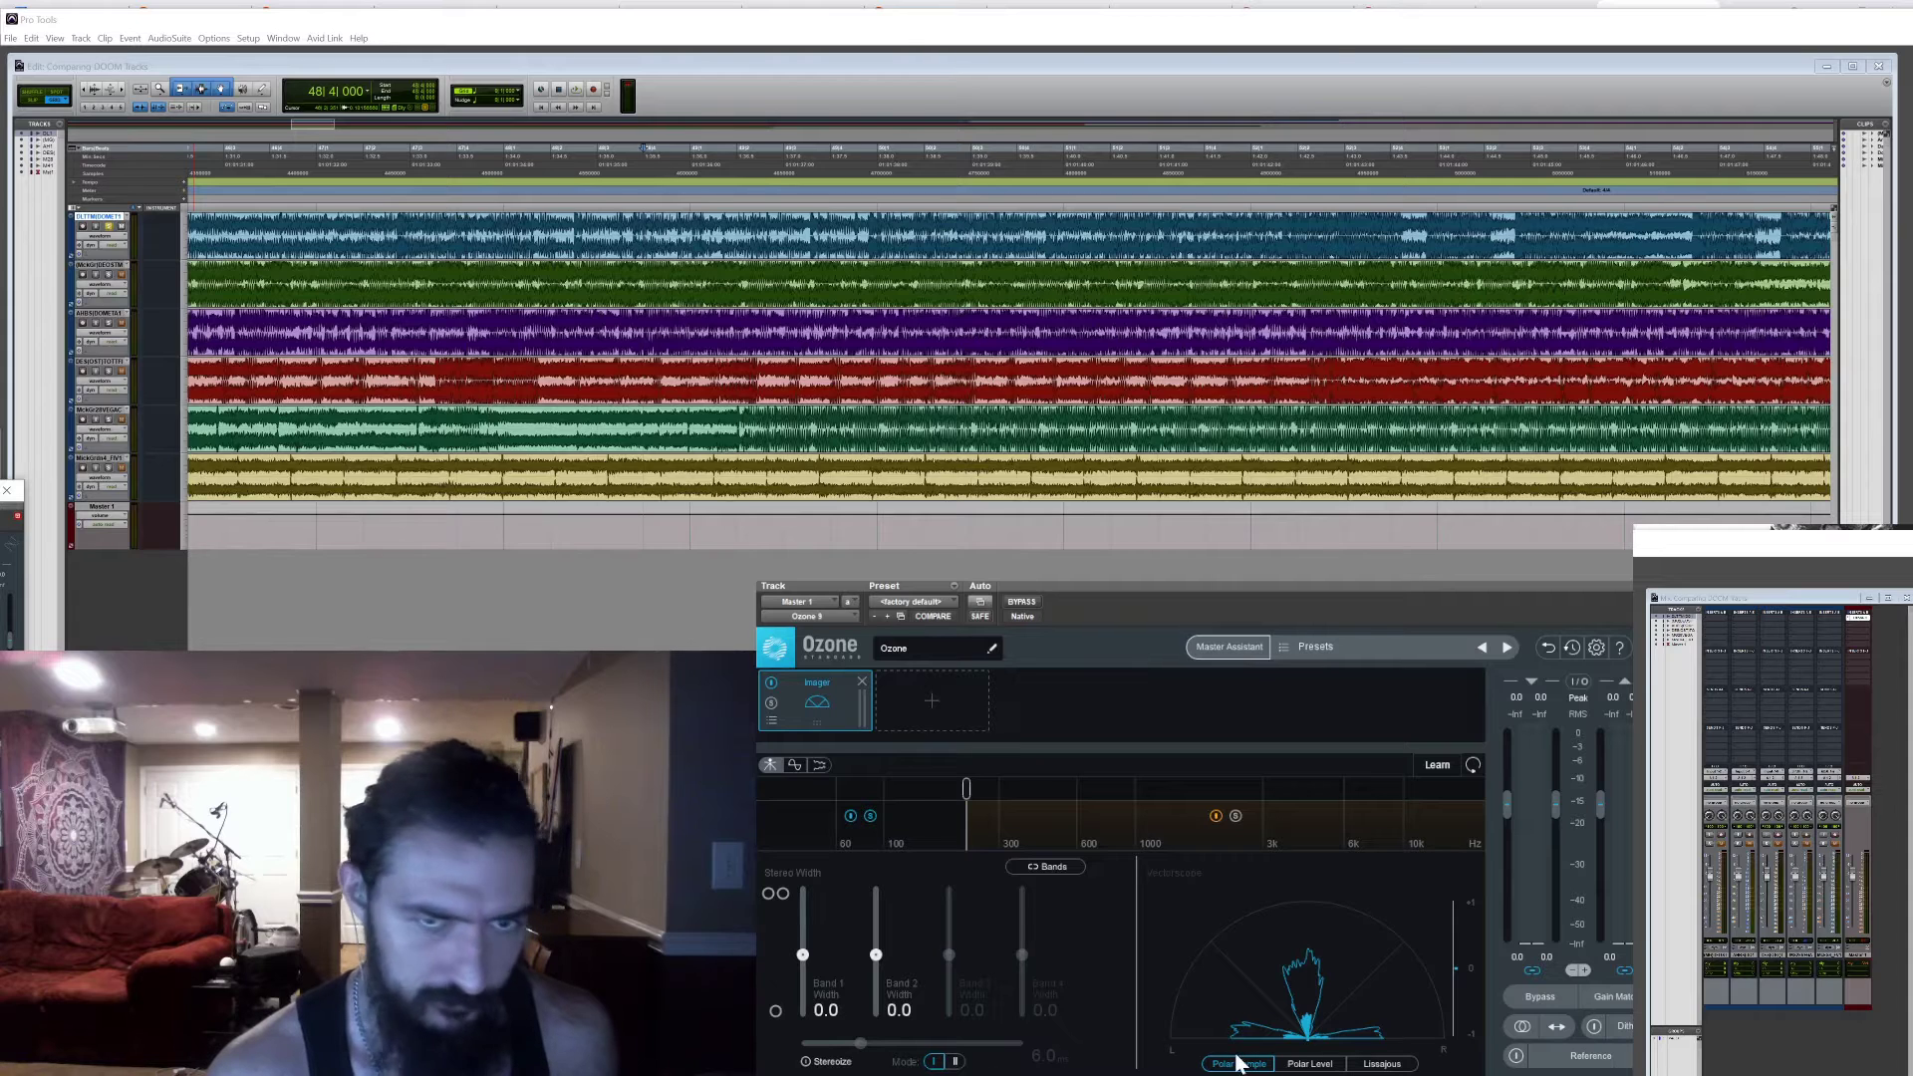
{"action": "left_click", "coordinate": [576, 90]}
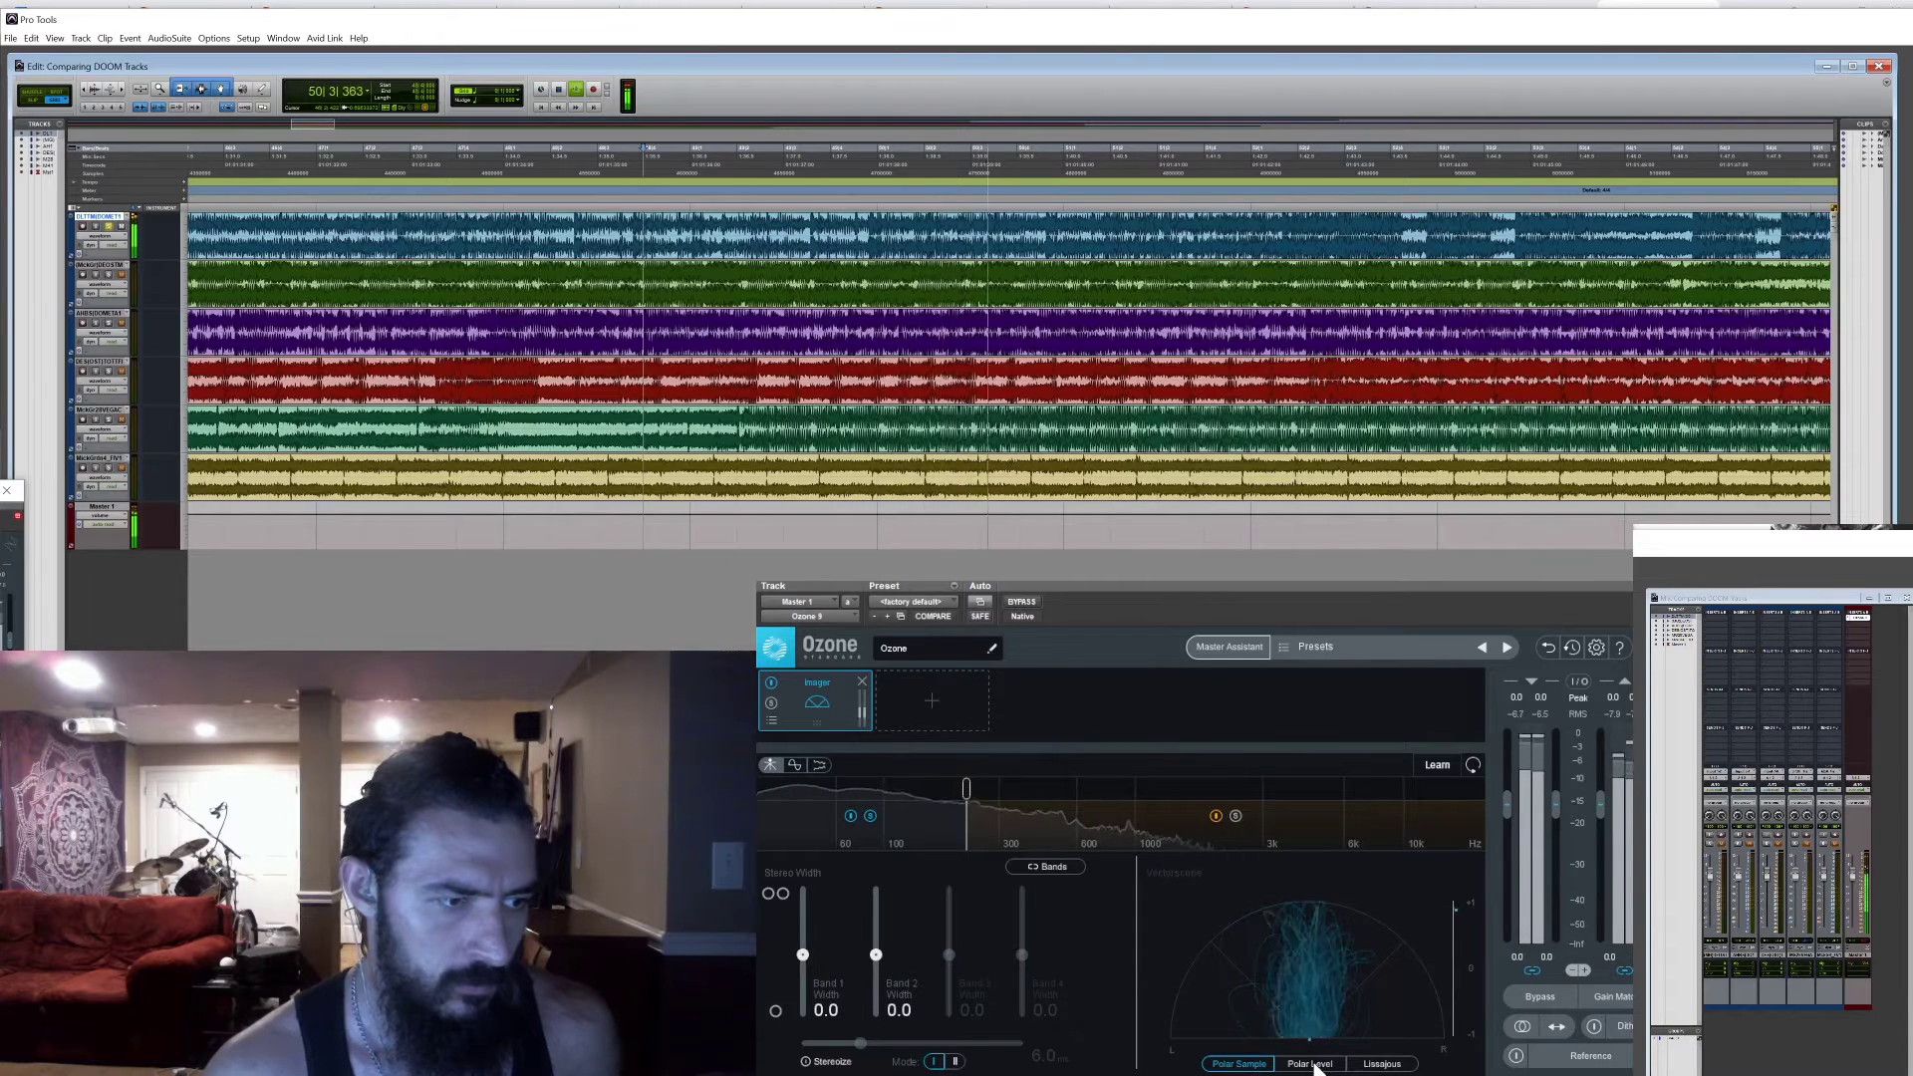
{"action": "left_click", "coordinate": [1312, 1064]}
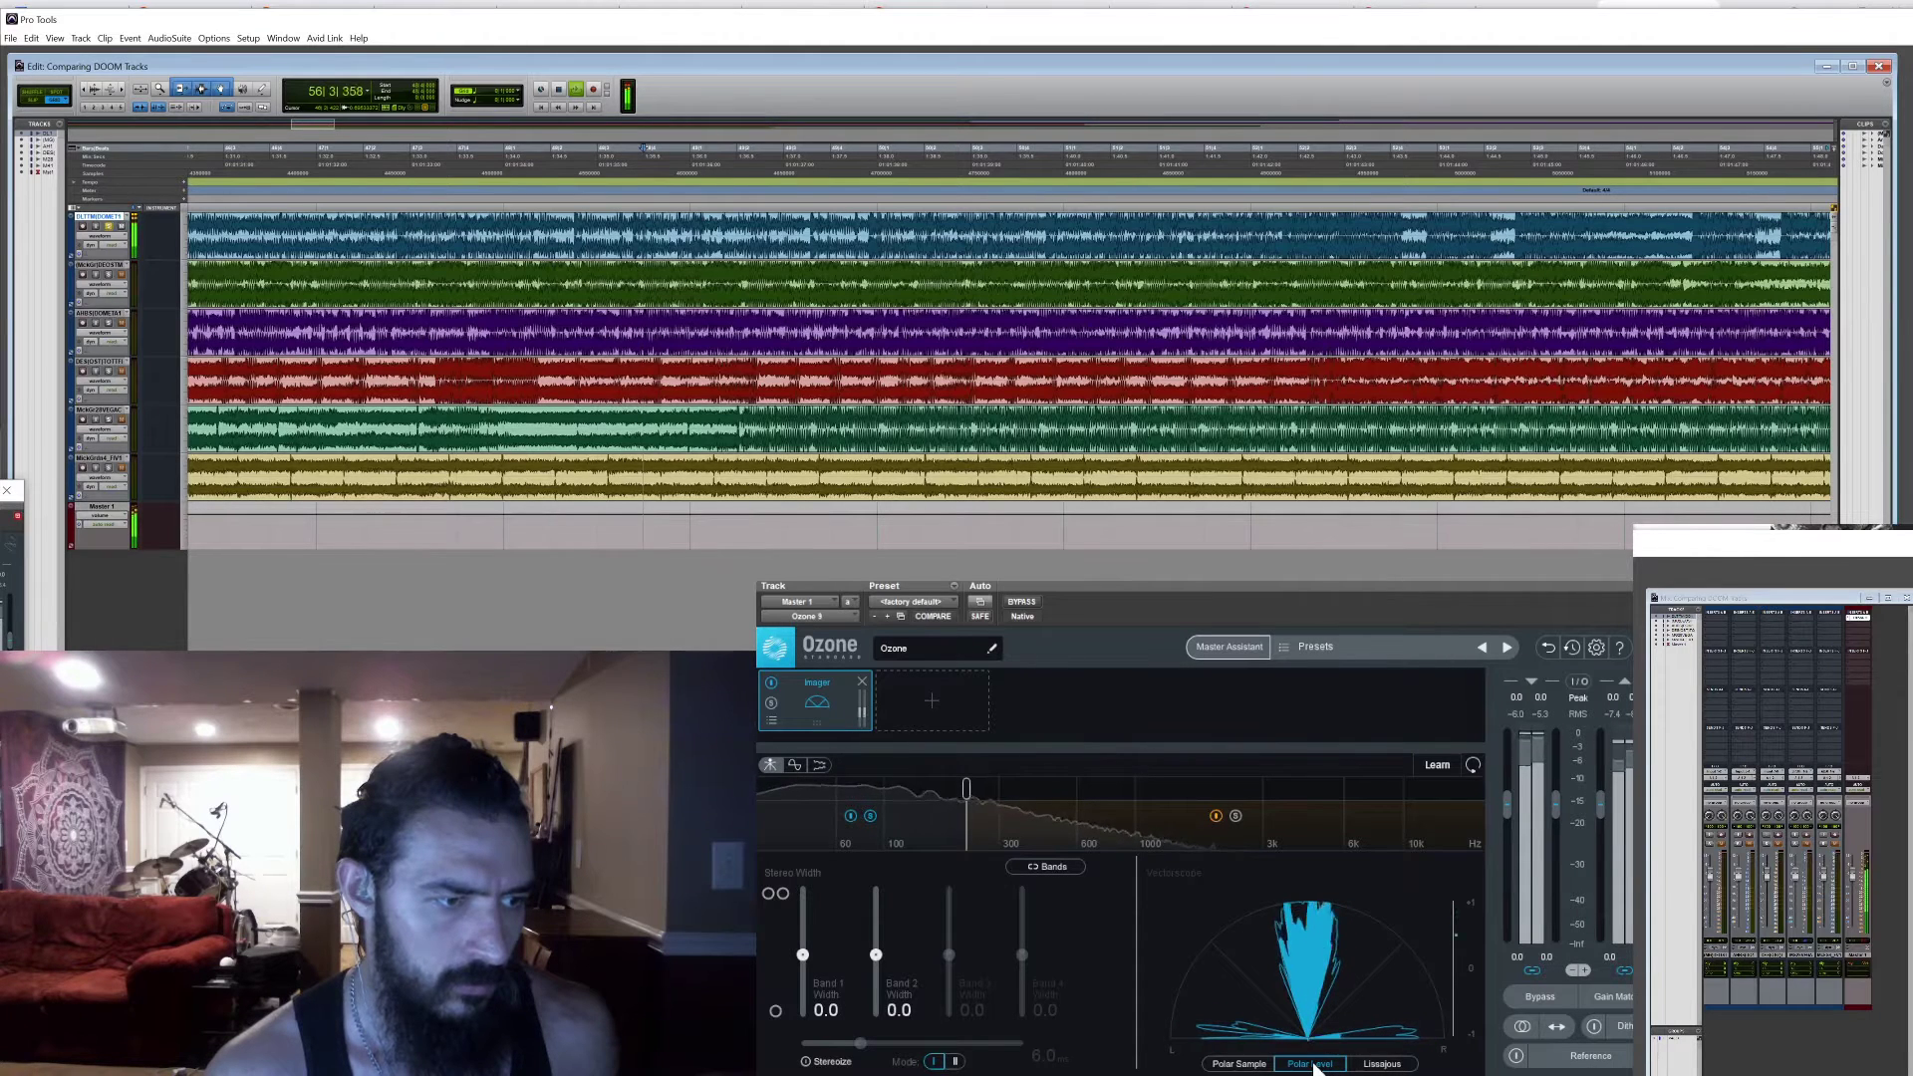
{"action": "left_click", "coordinate": [557, 91]}
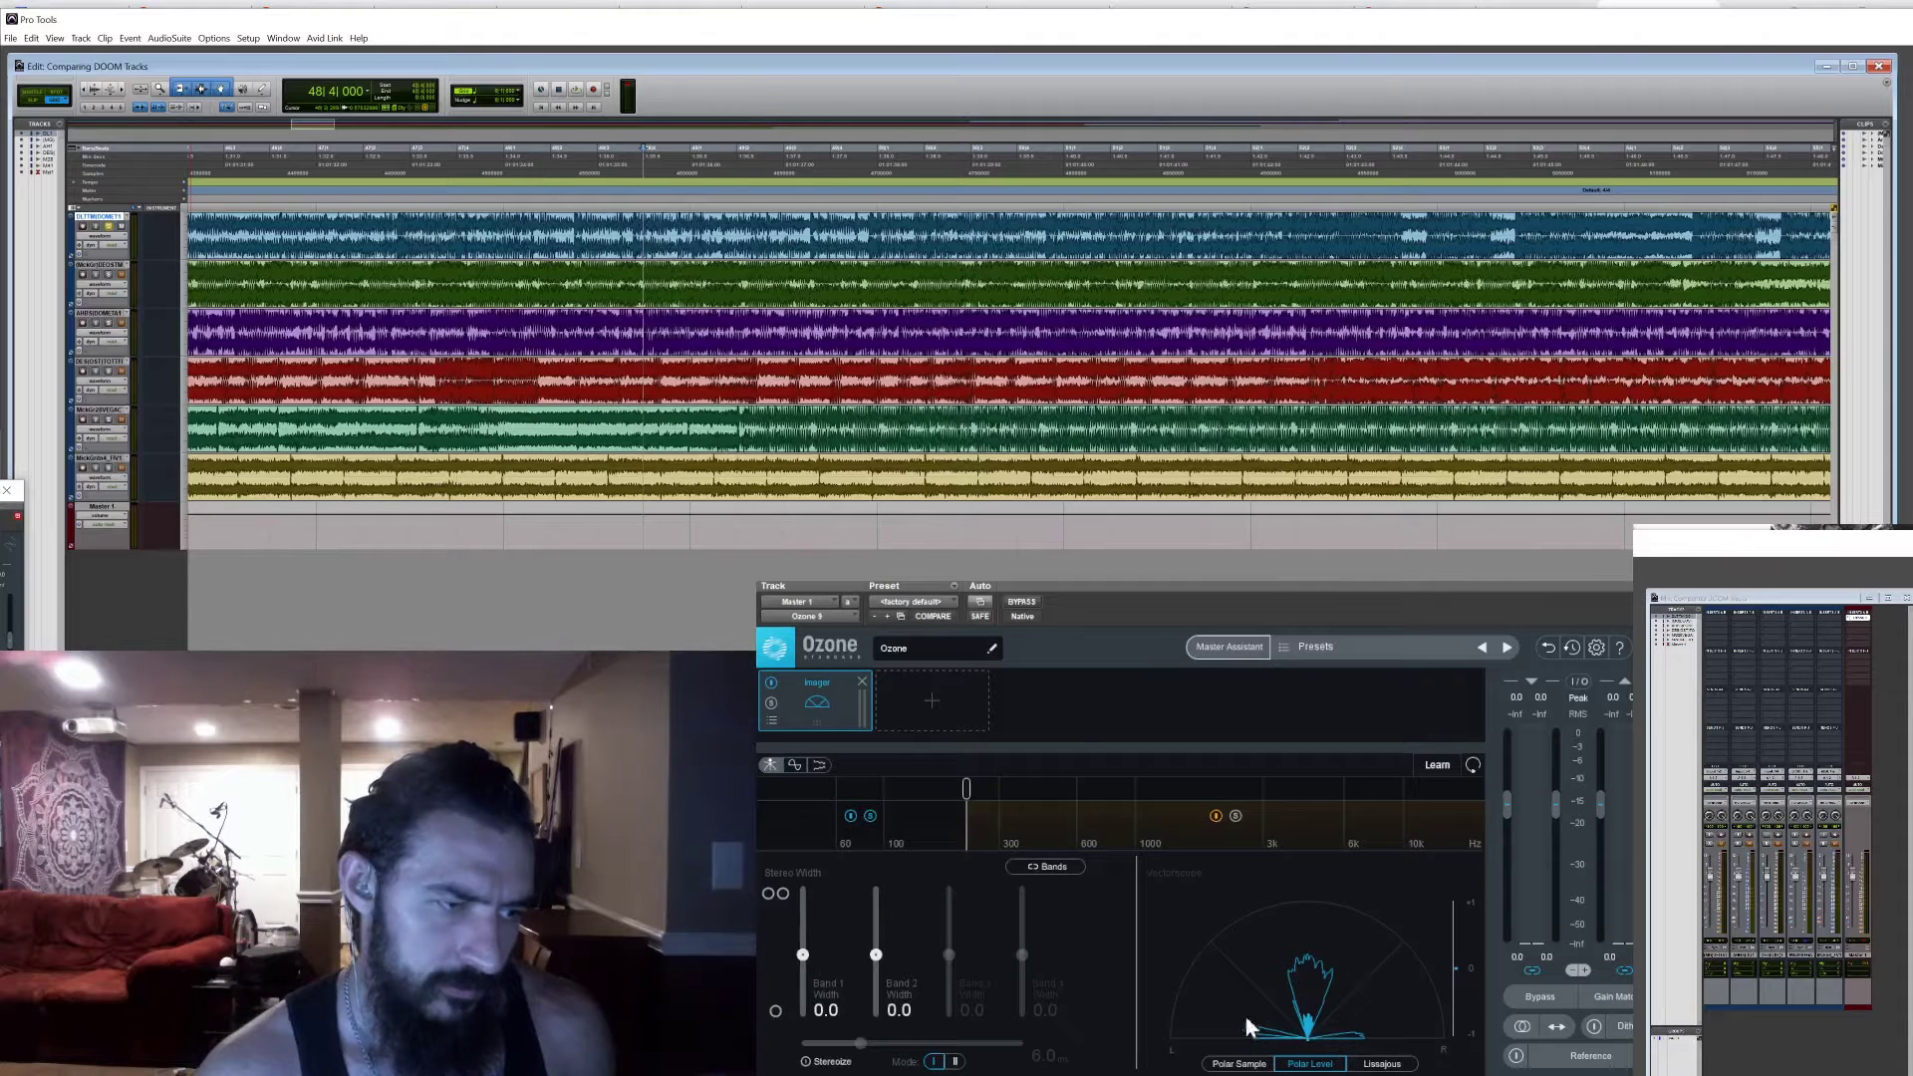
Divide the Imager into four bands by adding crossovers just above 1 kHz and 3 kHz, and start playback
{"action": "left_click", "coordinate": [1174, 787]}
{"action": "left_click", "coordinate": [1282, 793]}
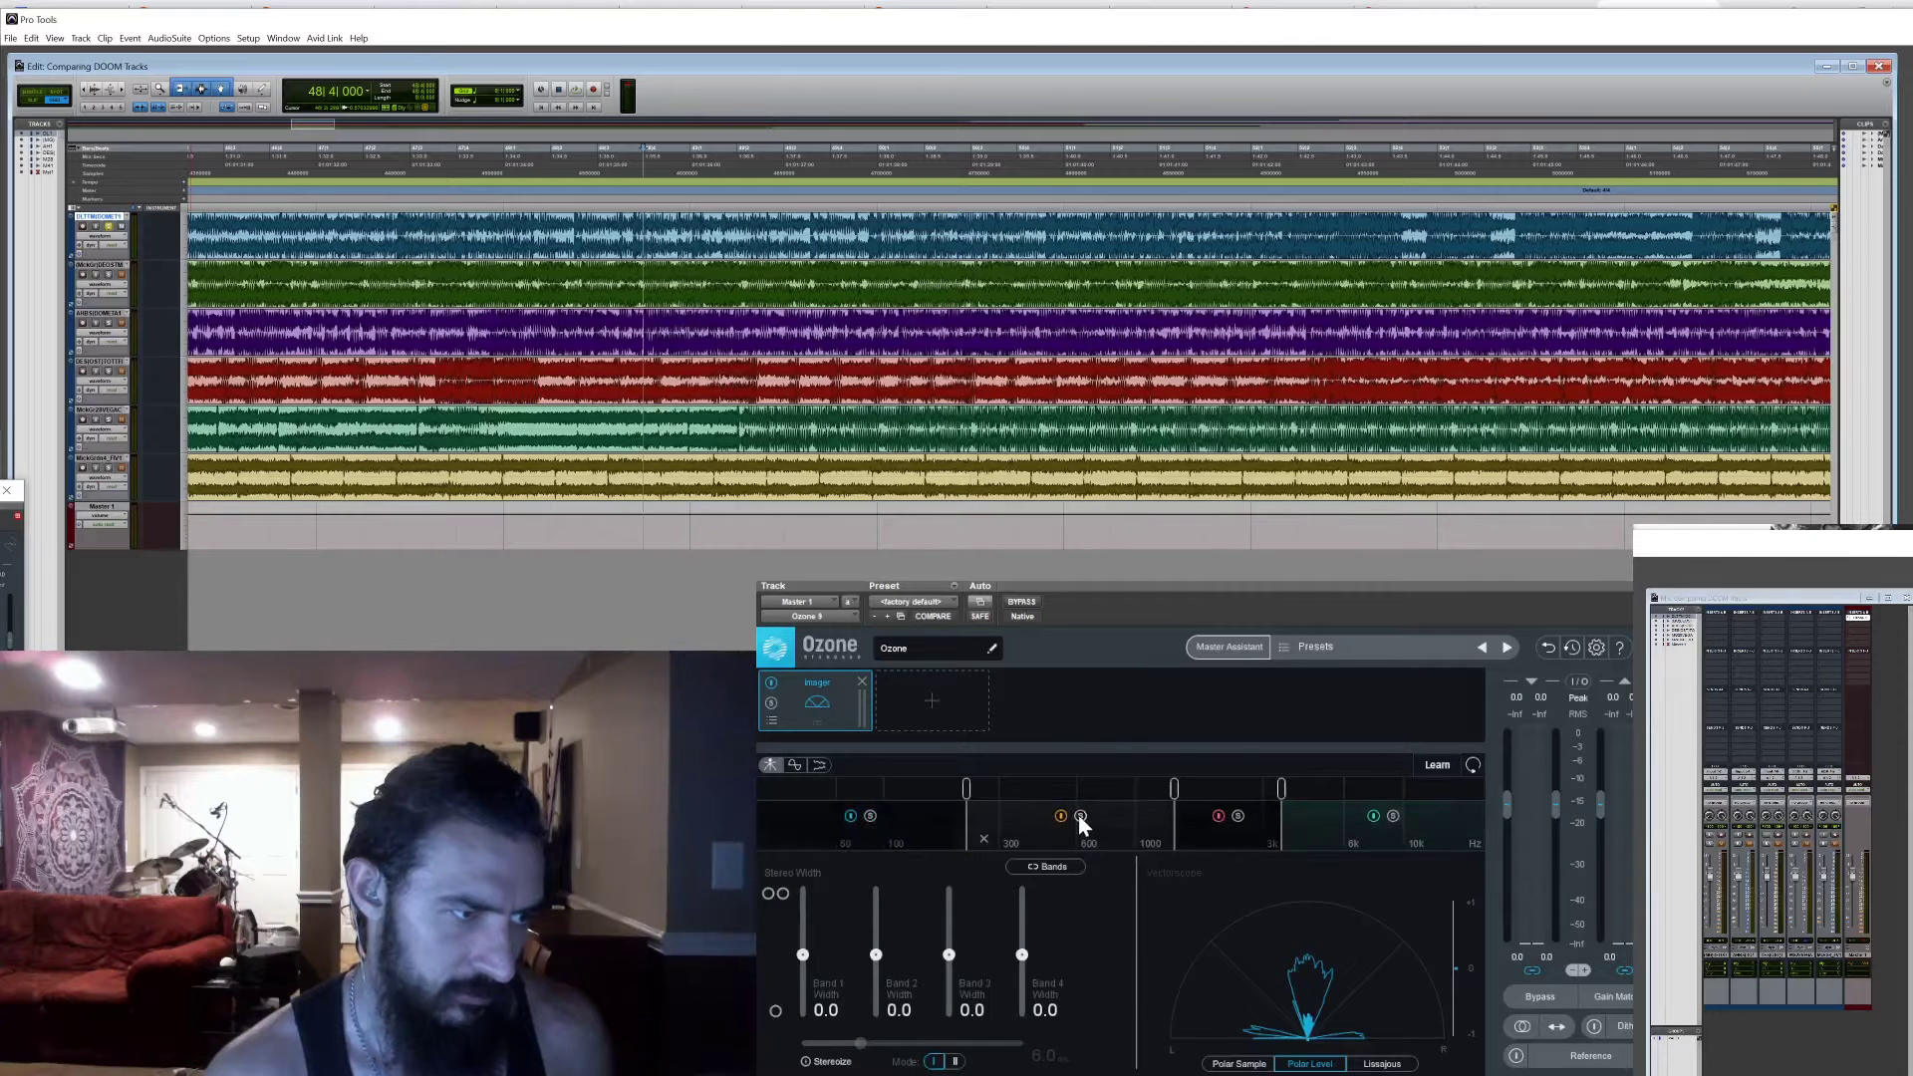
{"action": "key", "text": "space"}
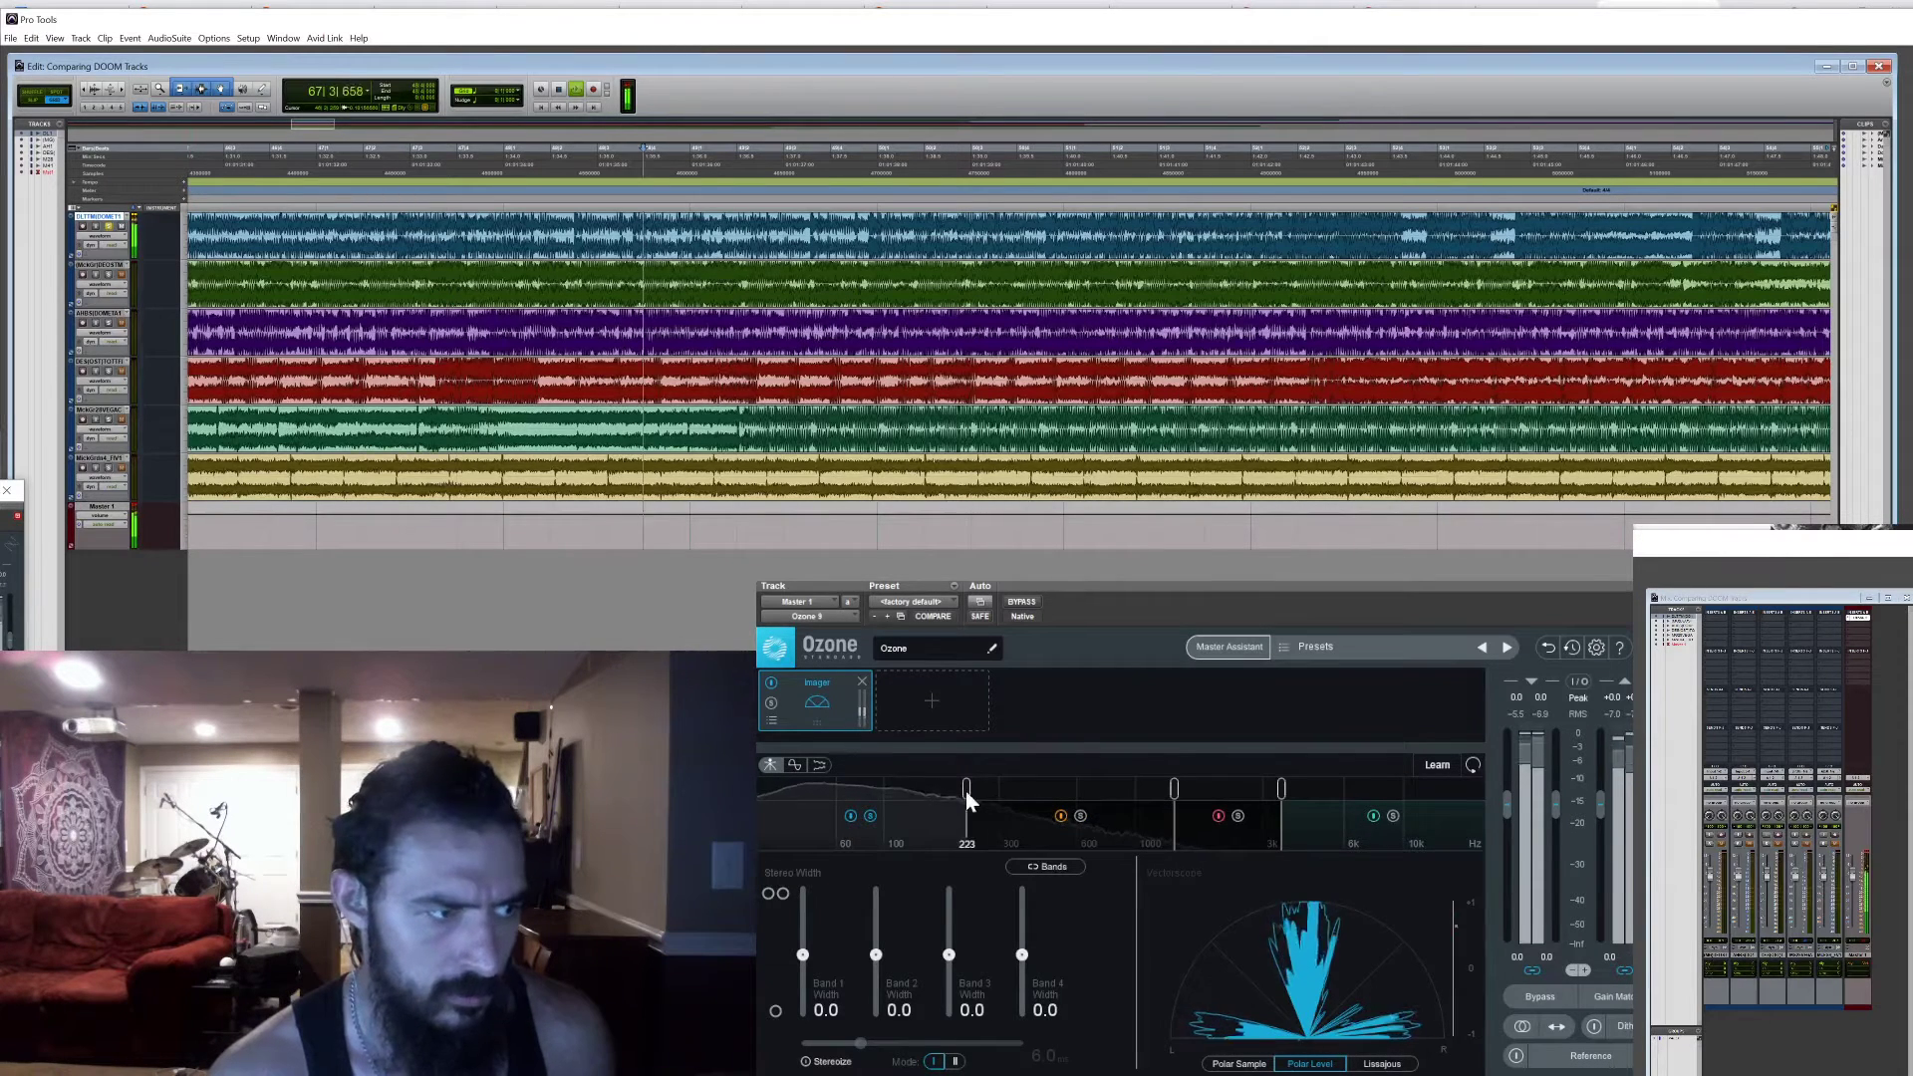
Lower the first crossover to 58 Hz and the second to just below 300 Hz, and solo band 2 to audition it
{"action": "left_click_drag", "start_coordinate": [966, 791], "coordinate": [834, 798]}
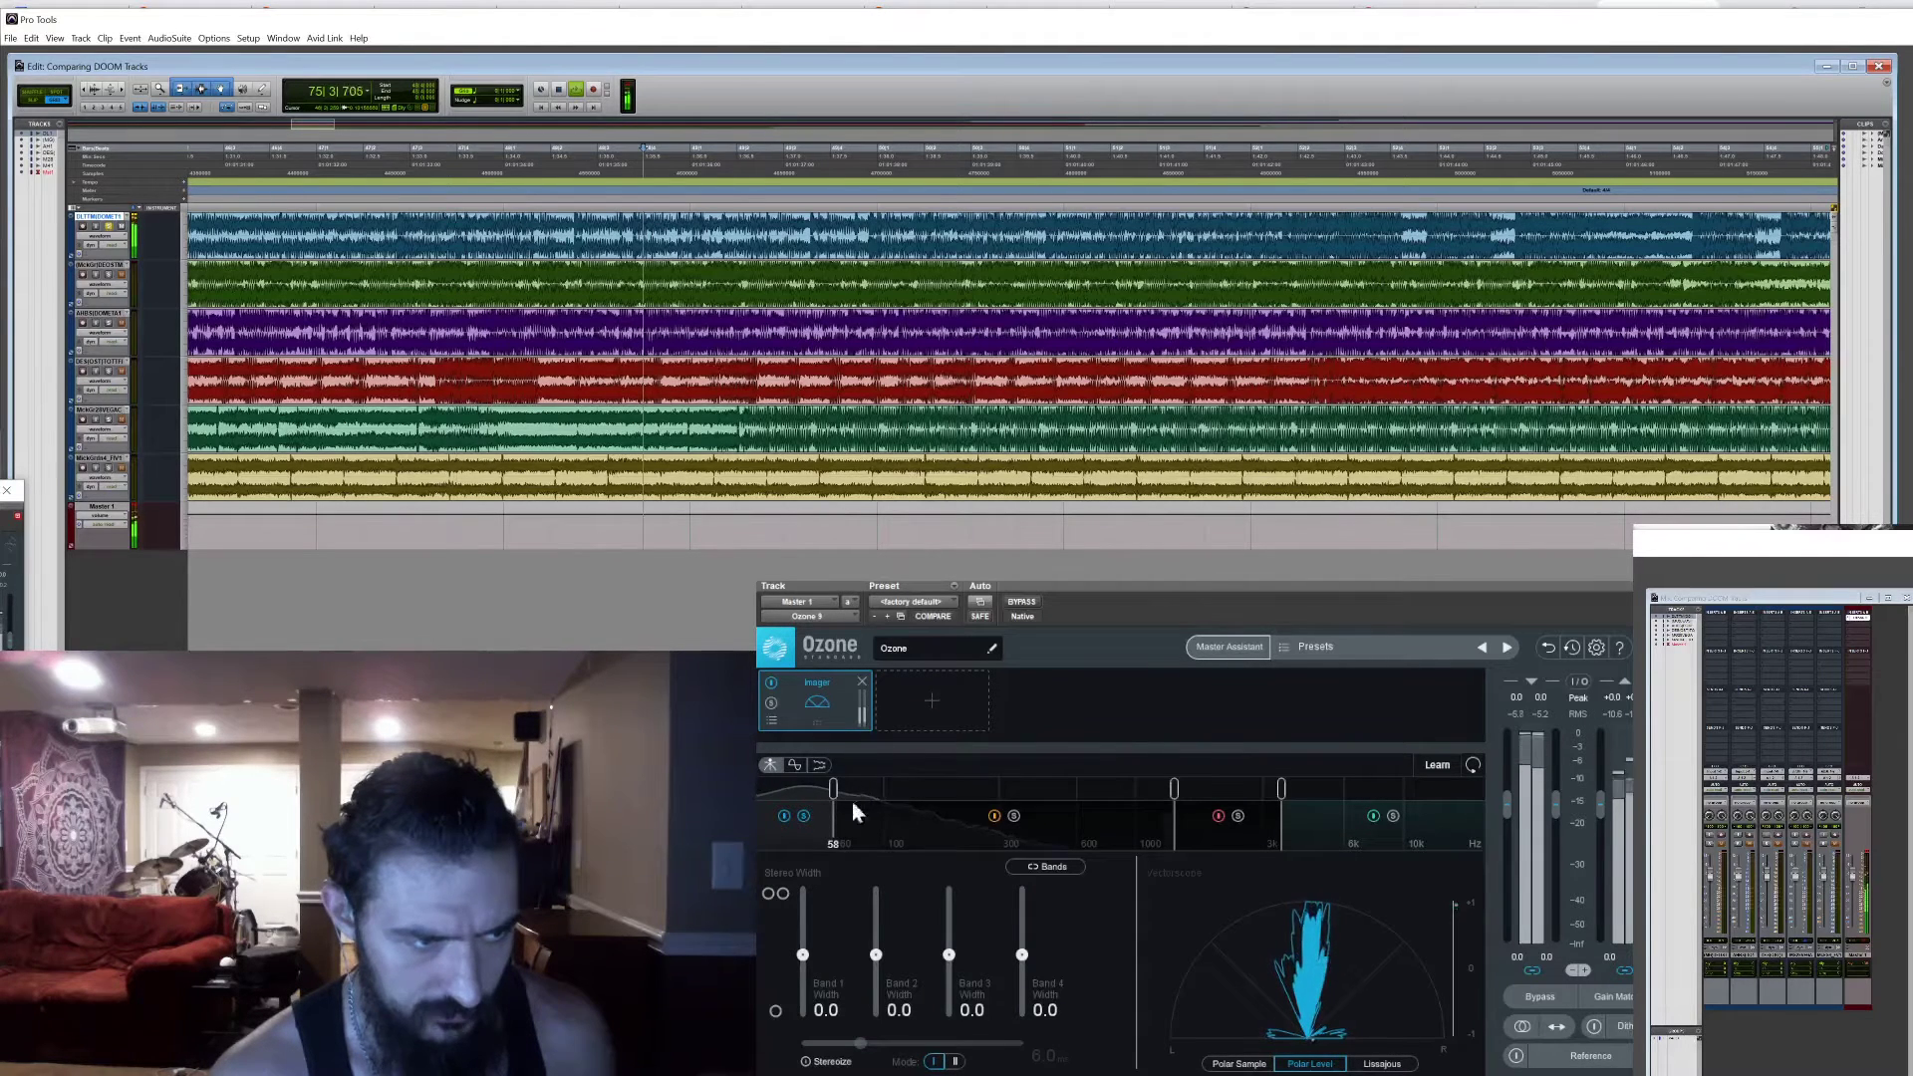
{"action": "left_click_drag", "start_coordinate": [1174, 792], "coordinate": [1005, 793]}
{"action": "left_click", "coordinate": [927, 815]}
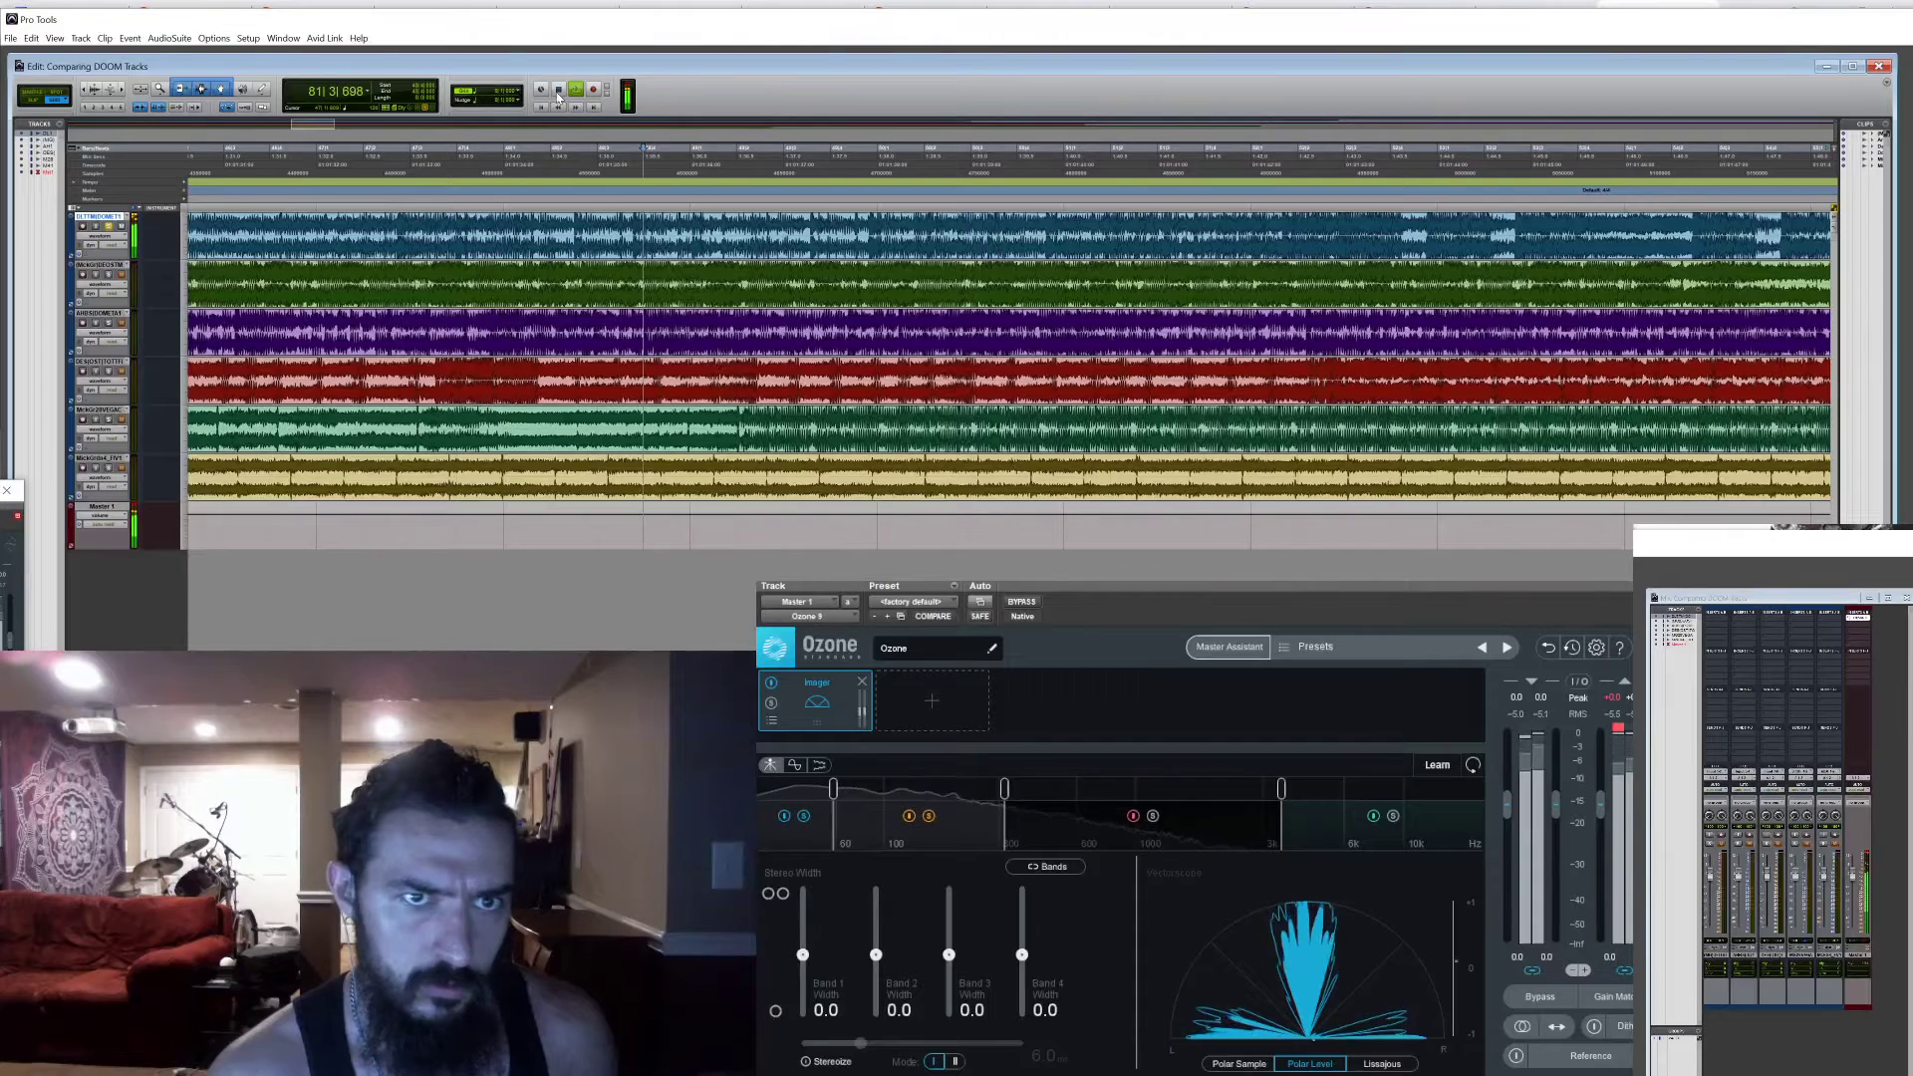
{"action": "key", "text": "space"}
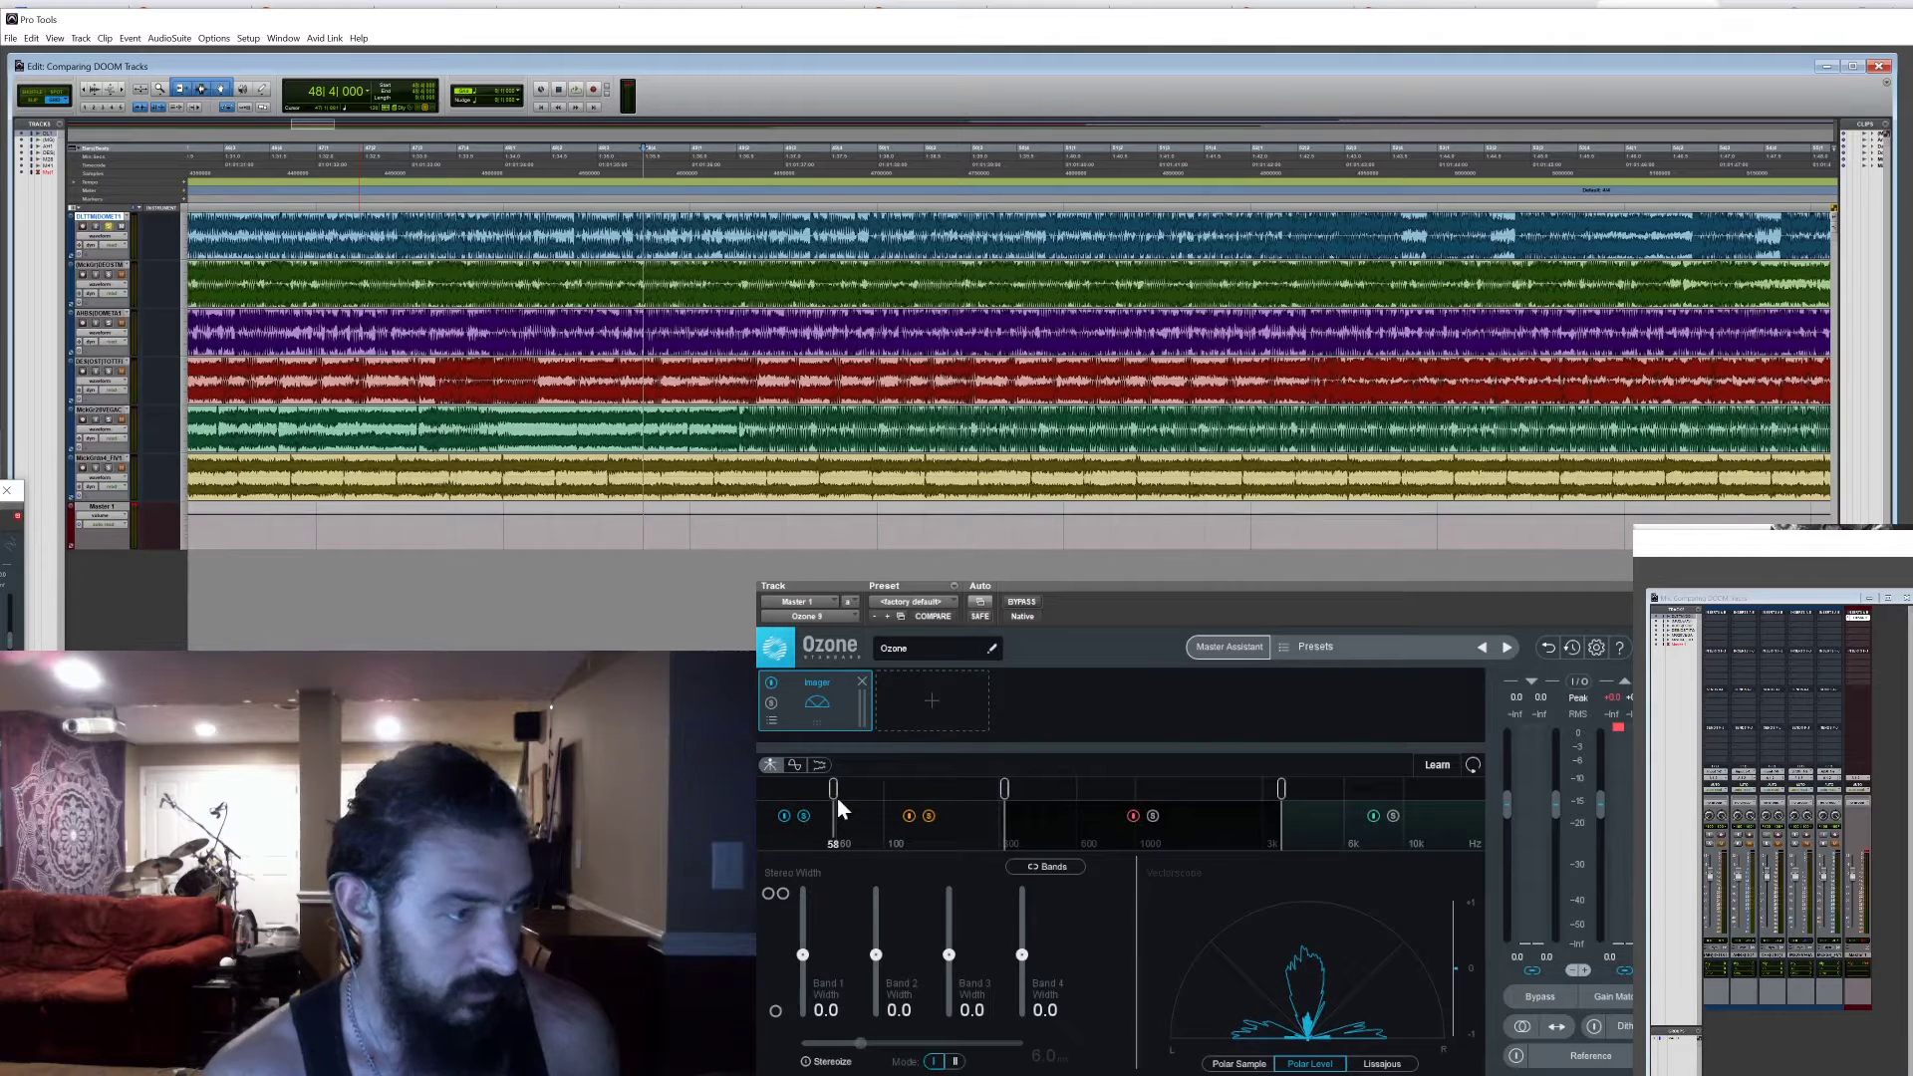
Lower the third crossover to just below 600 Hz during playback and toggle the solo on band 2
{"action": "key", "text": "space"}
{"action": "left_click_drag", "start_coordinate": [1281, 815], "coordinate": [1076, 815]}
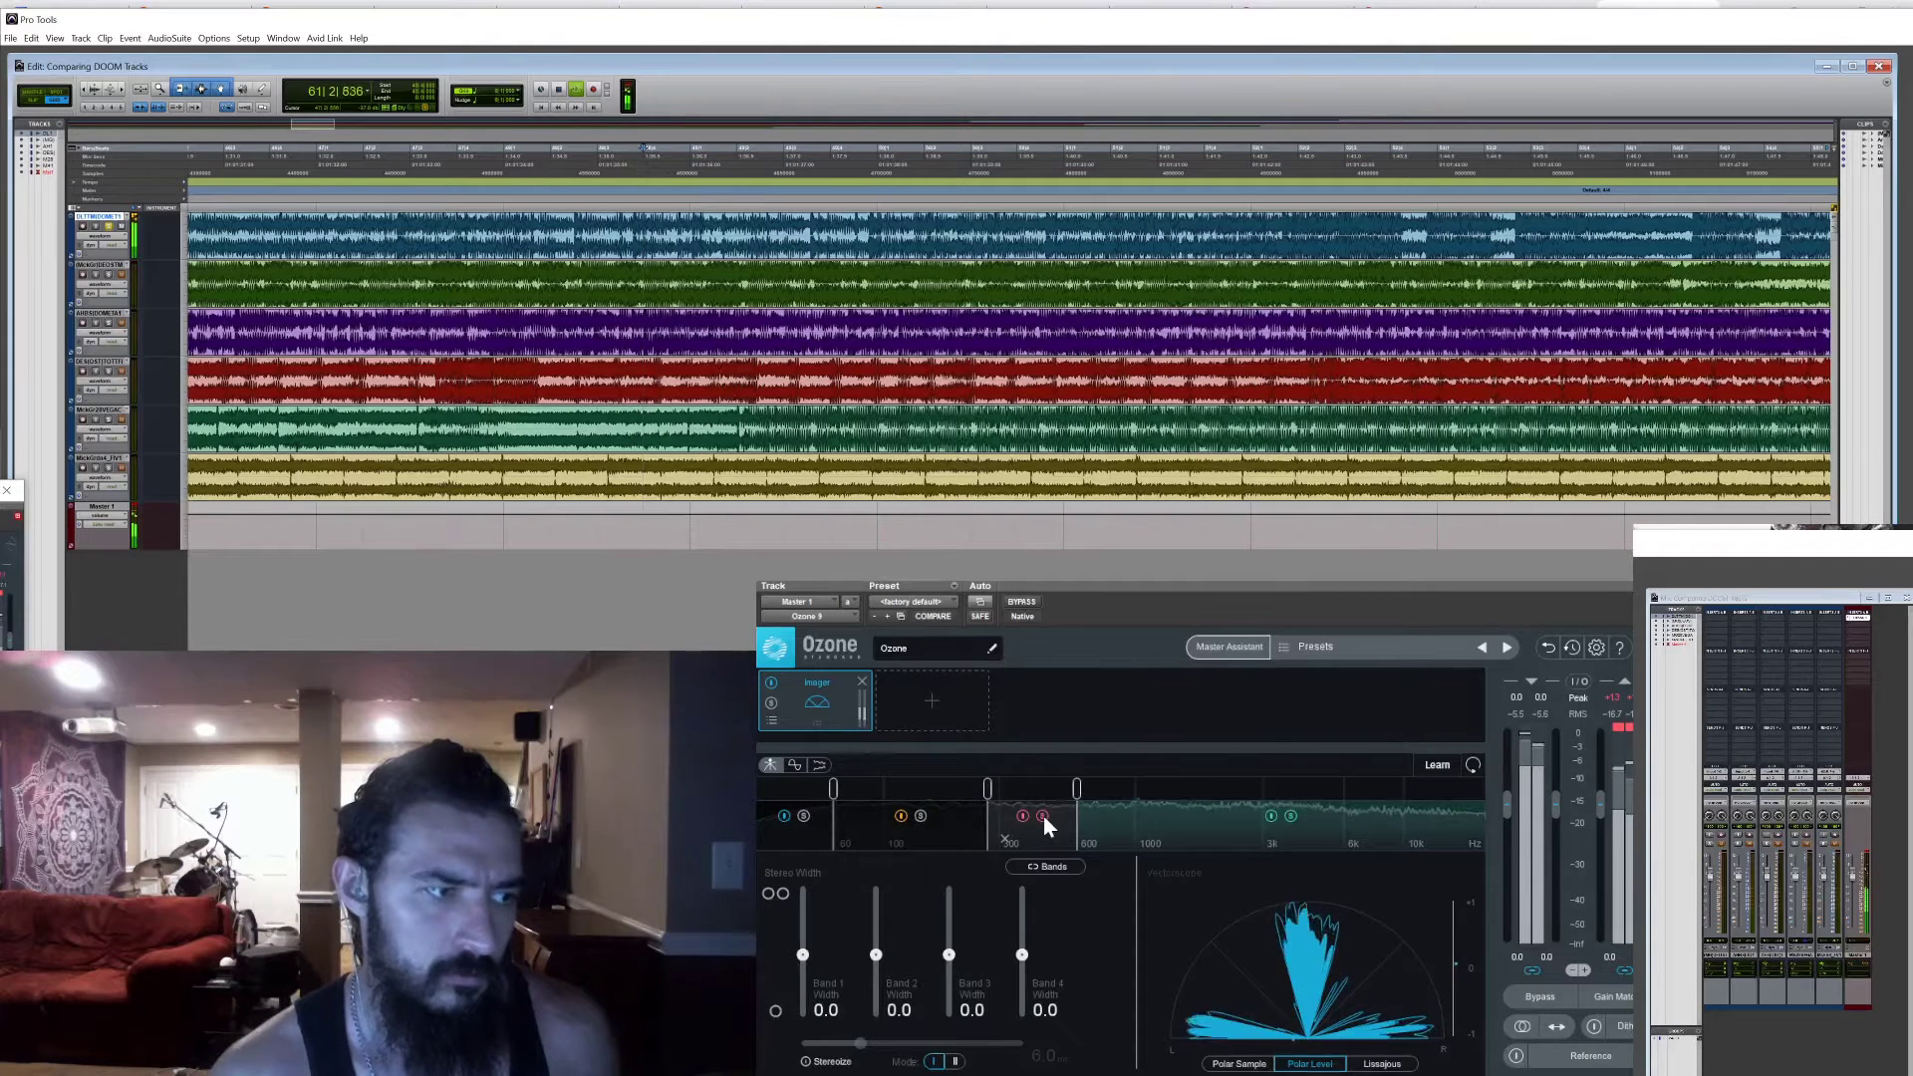
{"action": "left_click", "coordinate": [921, 816]}
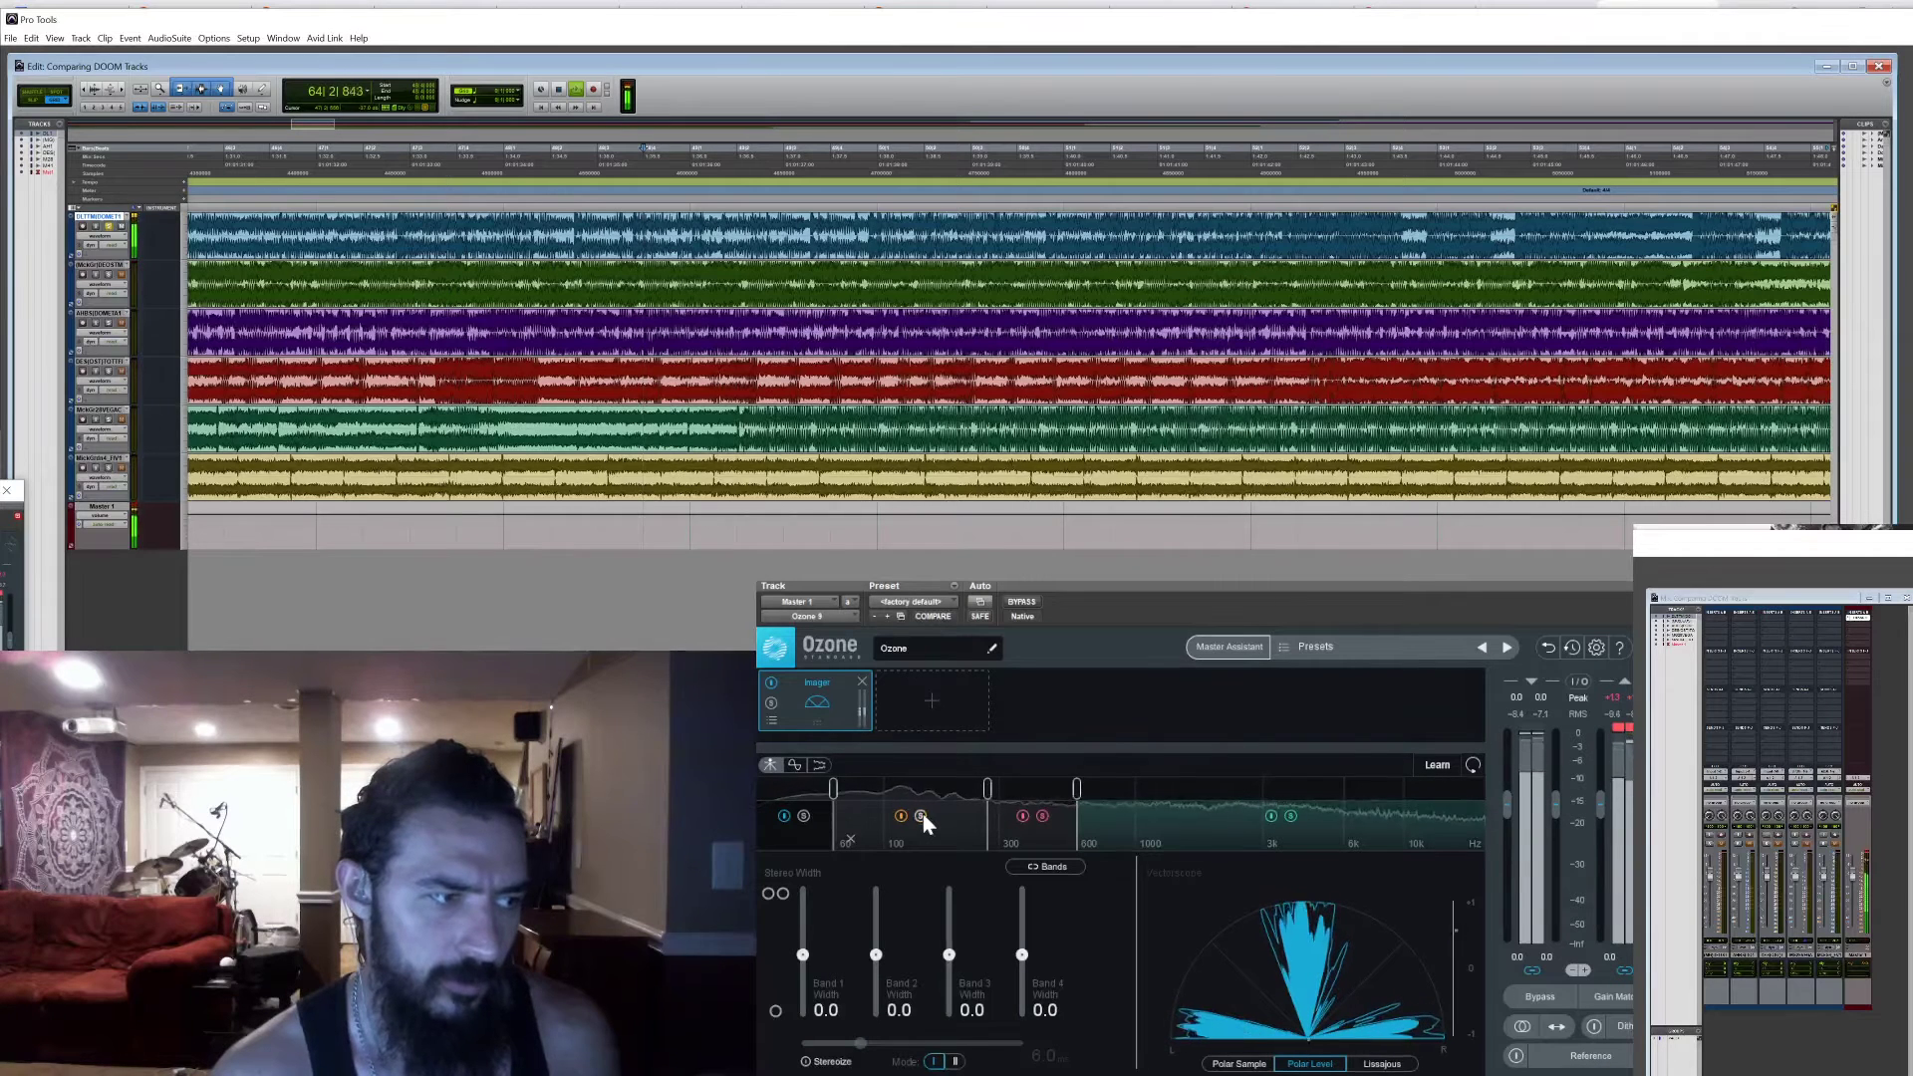
{"action": "left_click", "coordinate": [920, 816]}
{"action": "key", "text": "space"}
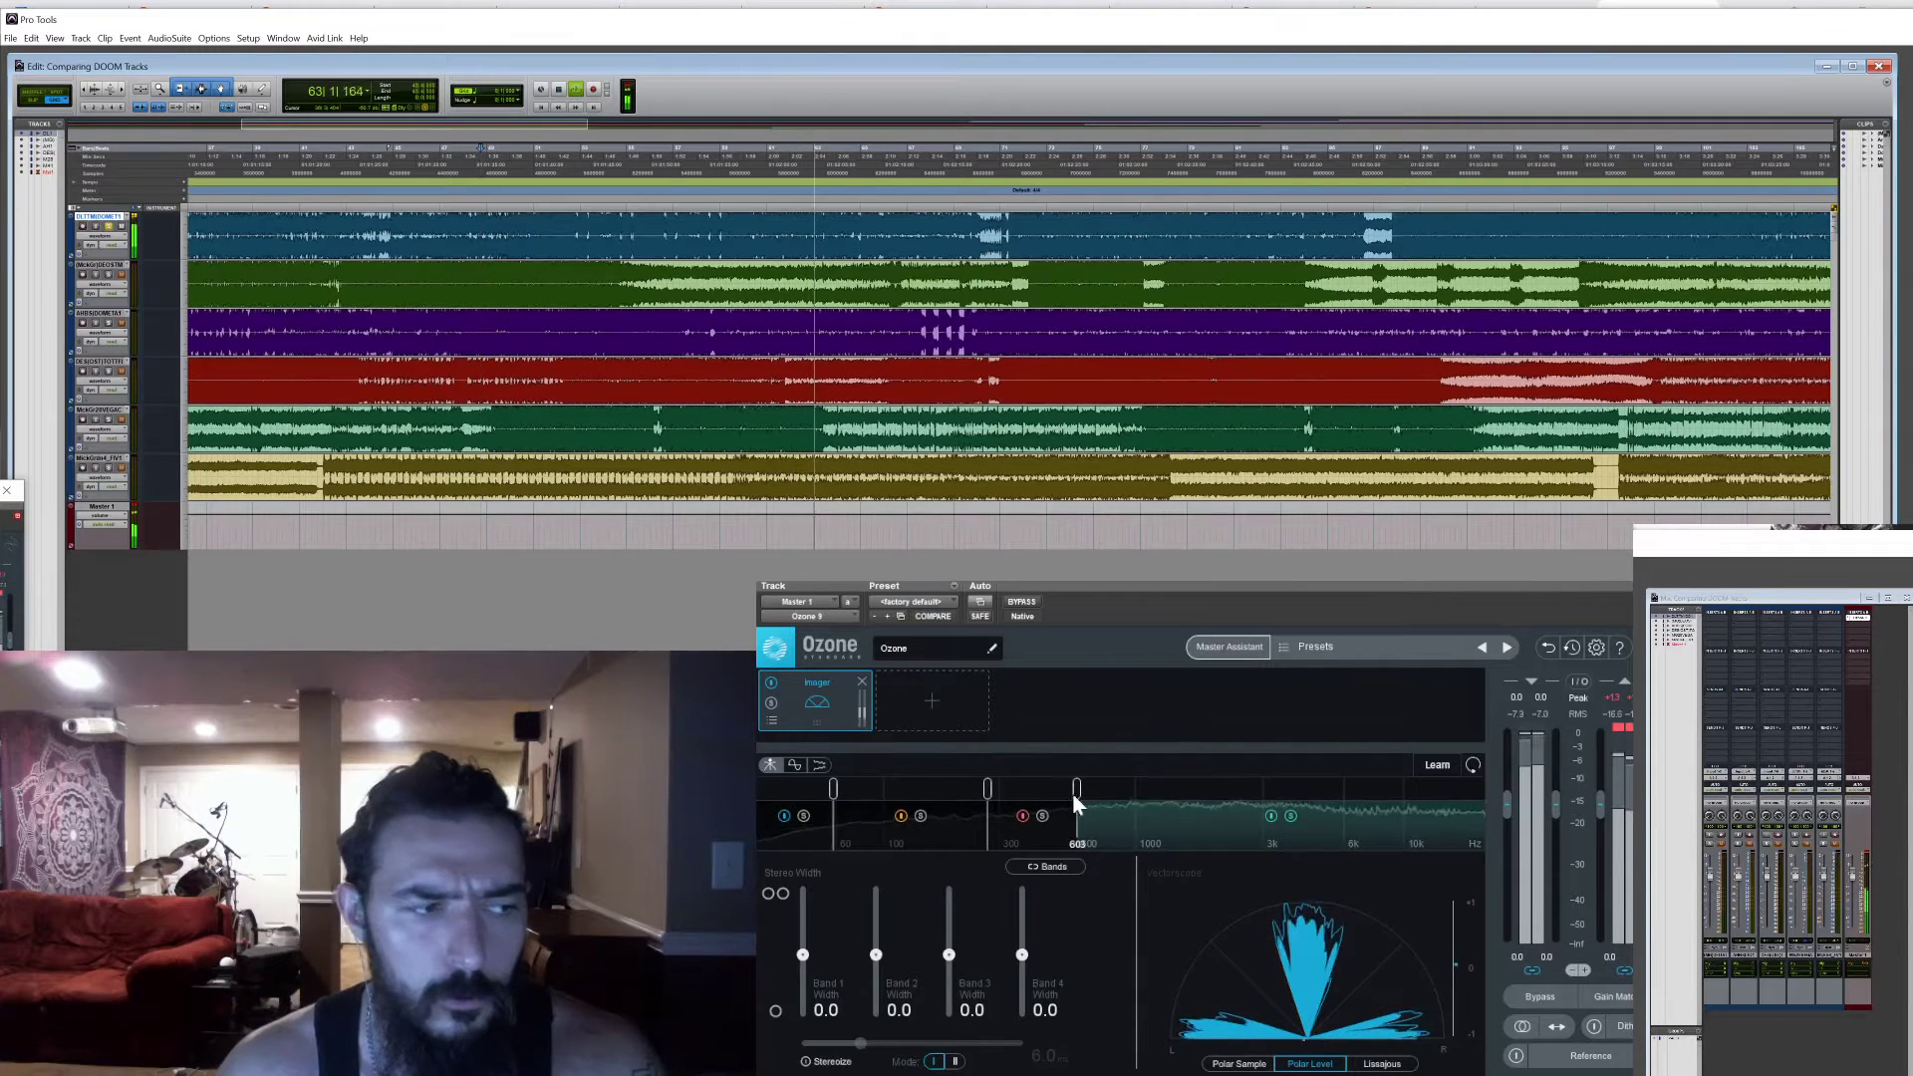
Pull the crossovers down into the low frequencies and place the third one at about 250 Hz
{"action": "left_click_drag", "start_coordinate": [1072, 794], "coordinate": [876, 809]}
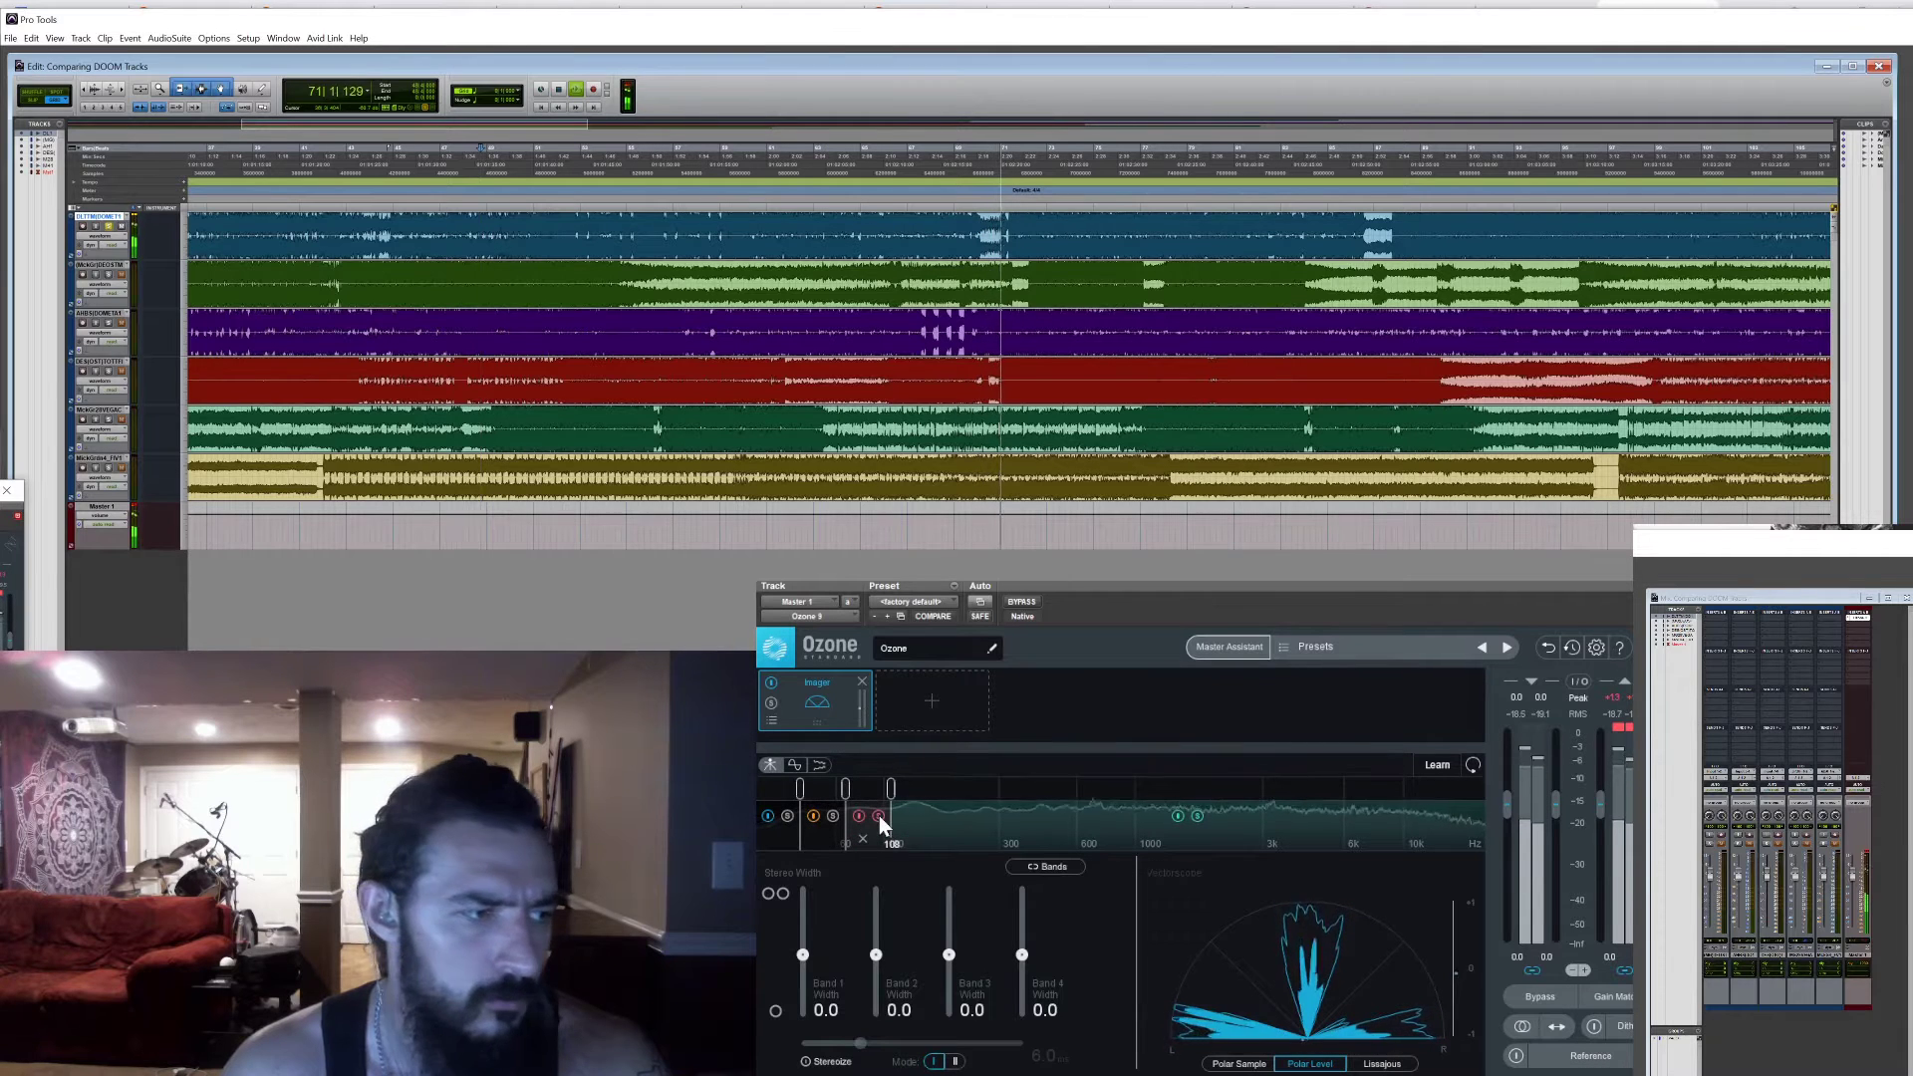
{"action": "left_click_drag", "start_coordinate": [891, 788], "coordinate": [984, 790]}
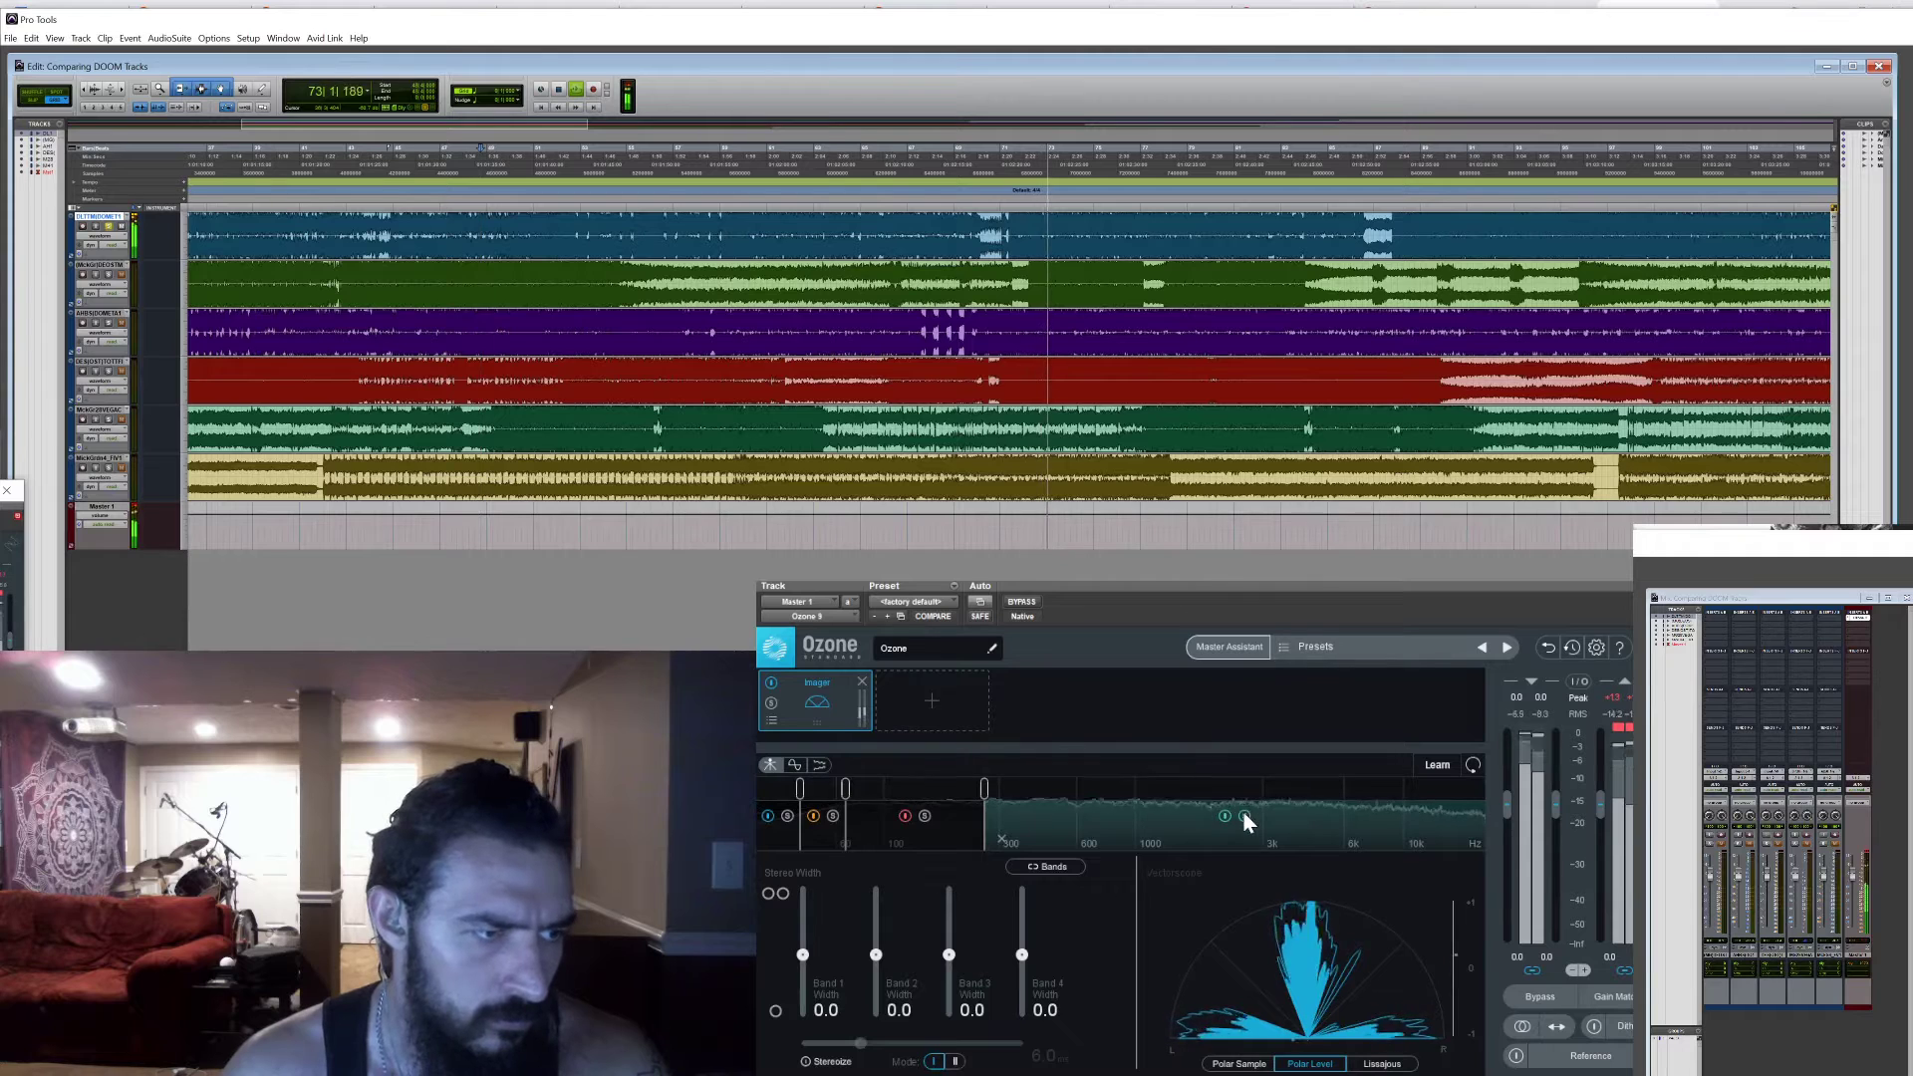
Toggle the solos on bands 2, 3 and 4 to audition each range's stereo width, and stop playback
{"action": "left_click", "coordinate": [835, 816]}
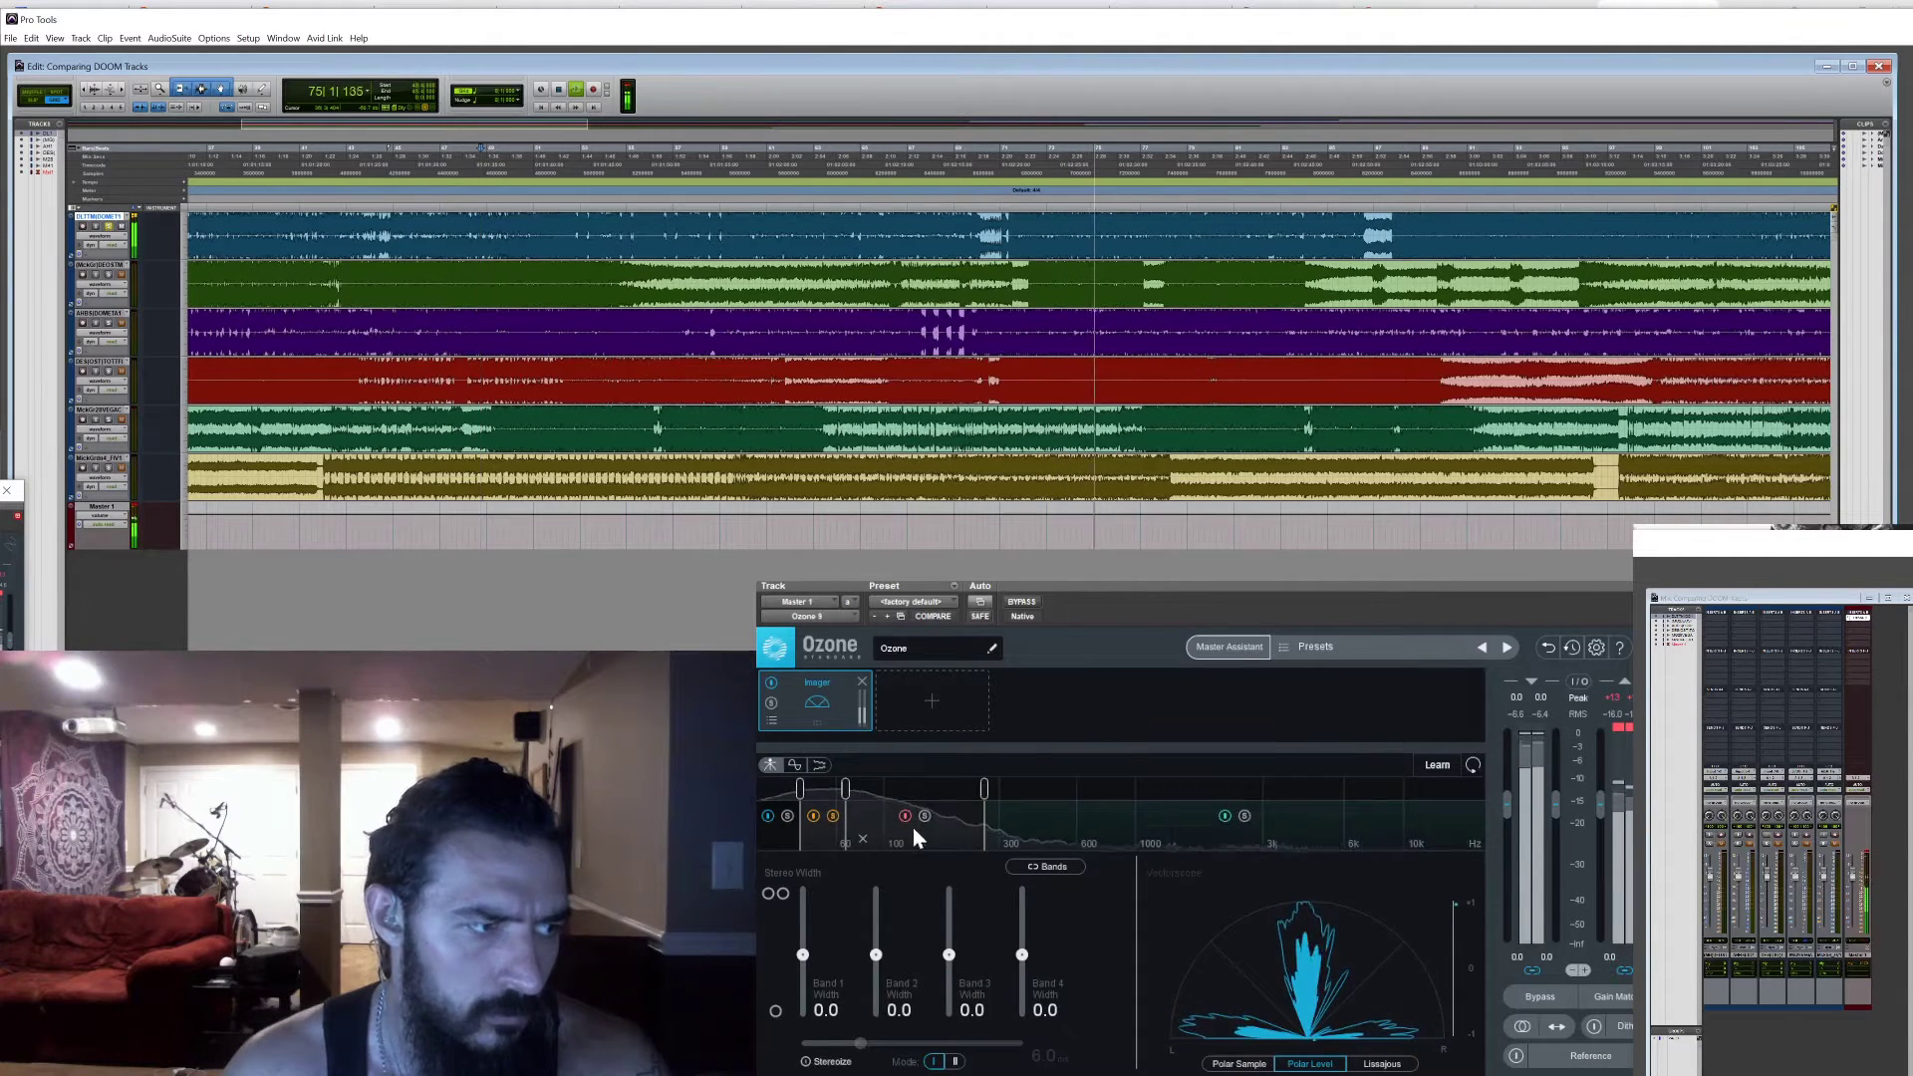
{"action": "left_click", "coordinate": [926, 816]}
{"action": "left_click", "coordinate": [833, 817]}
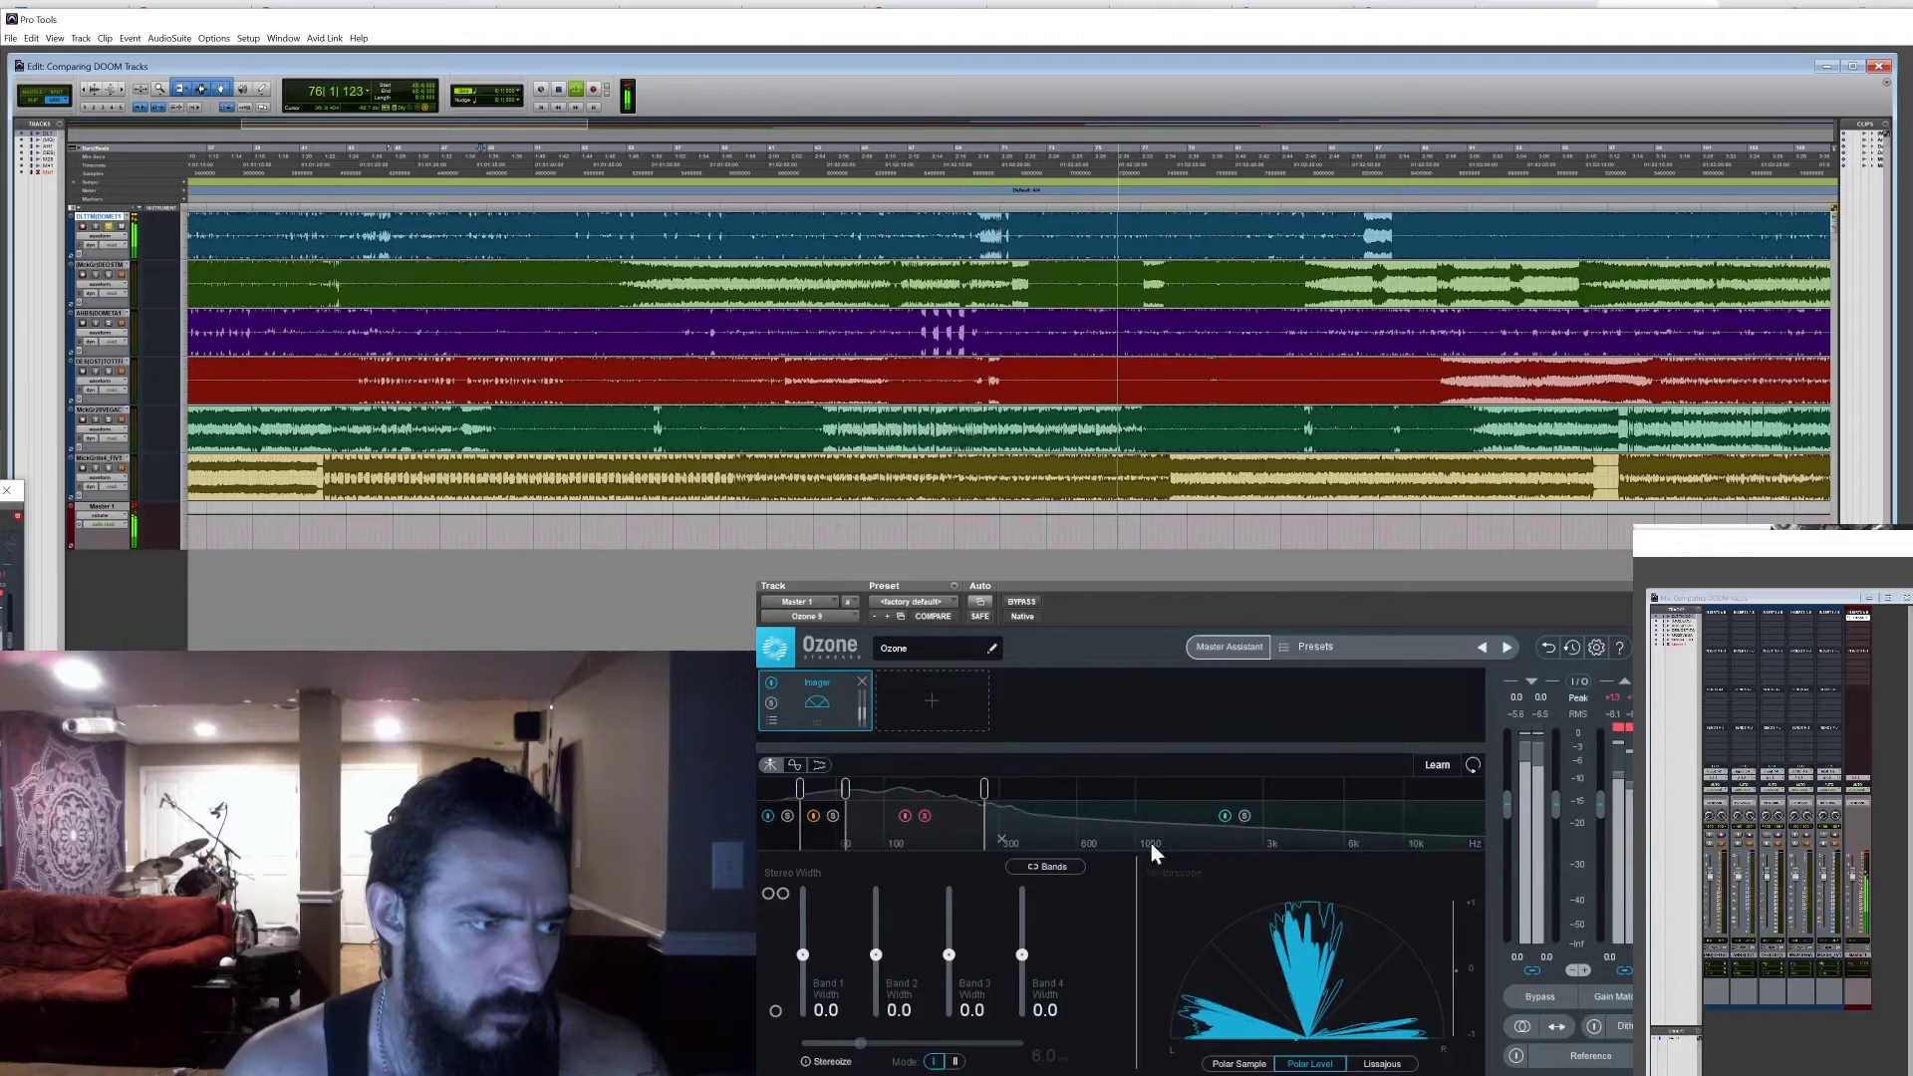
{"action": "left_click", "coordinate": [1247, 814]}
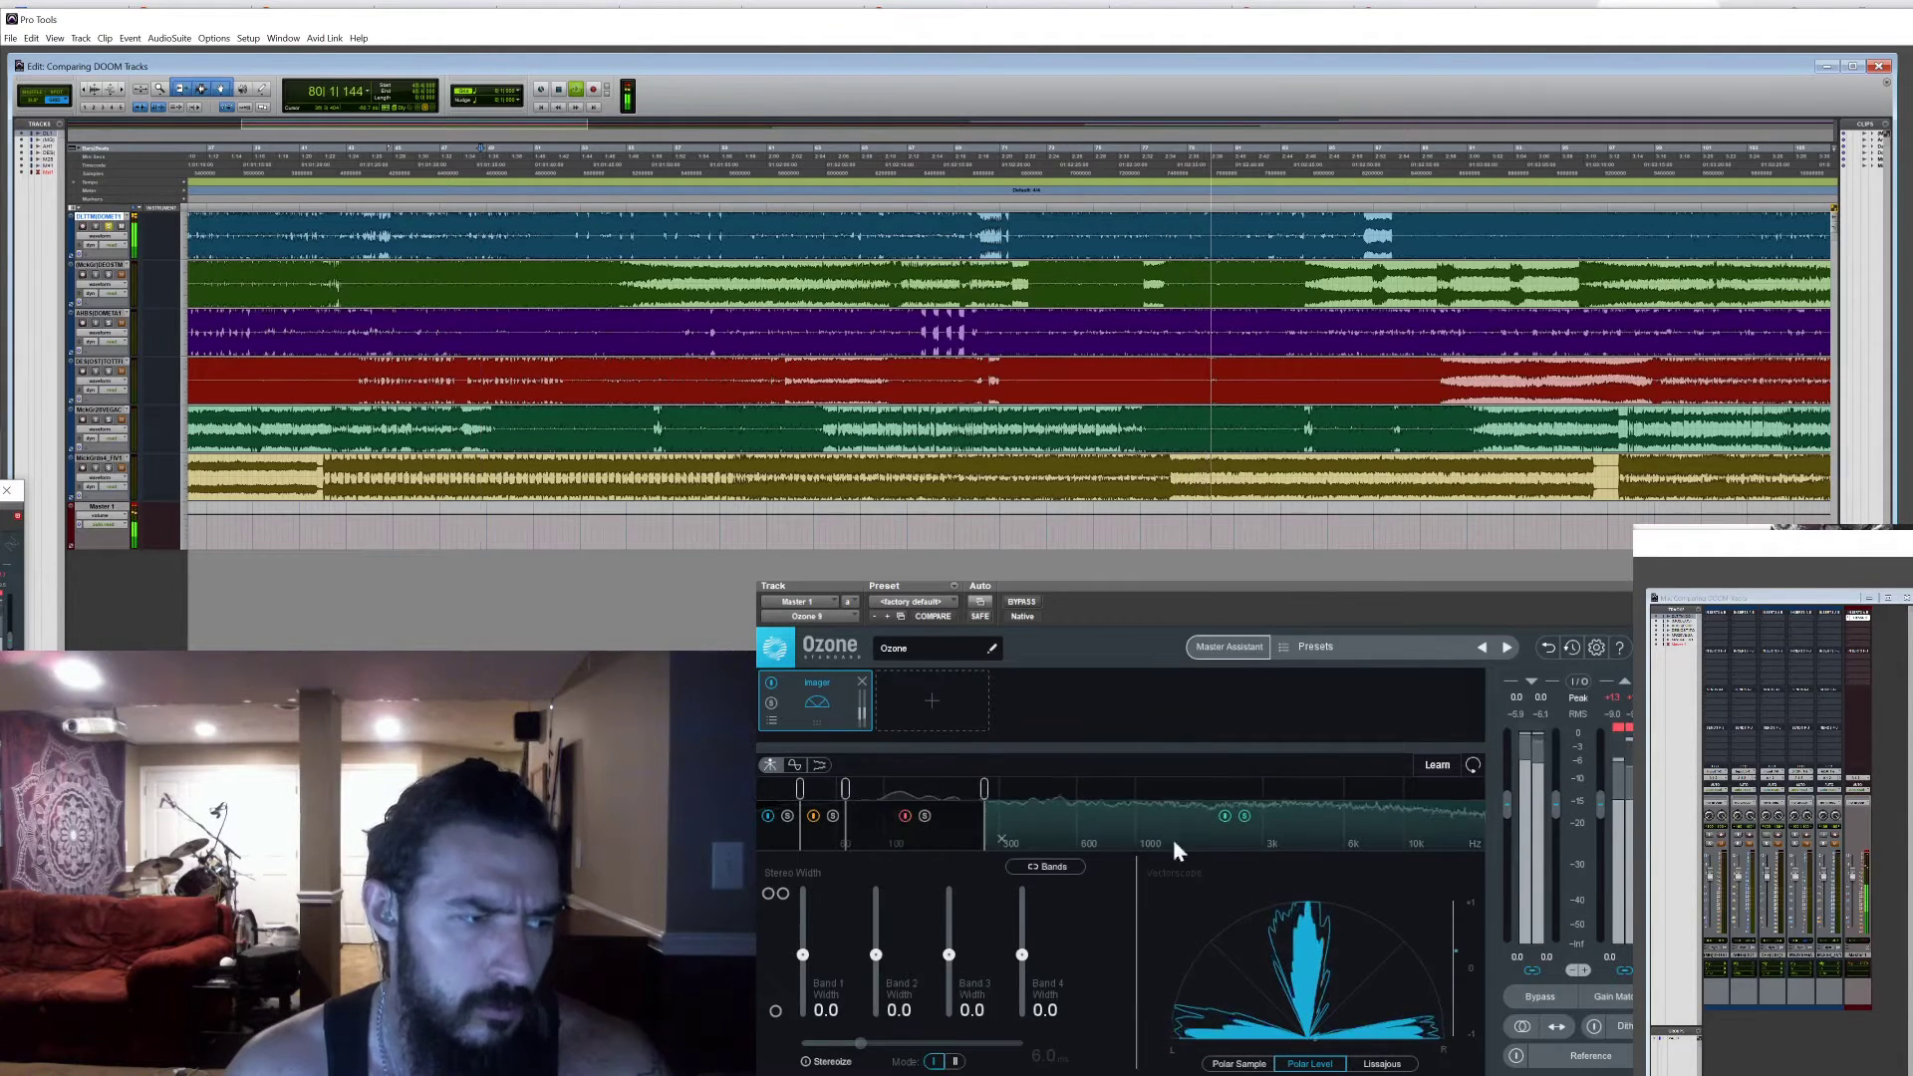
{"action": "key", "text": "space"}
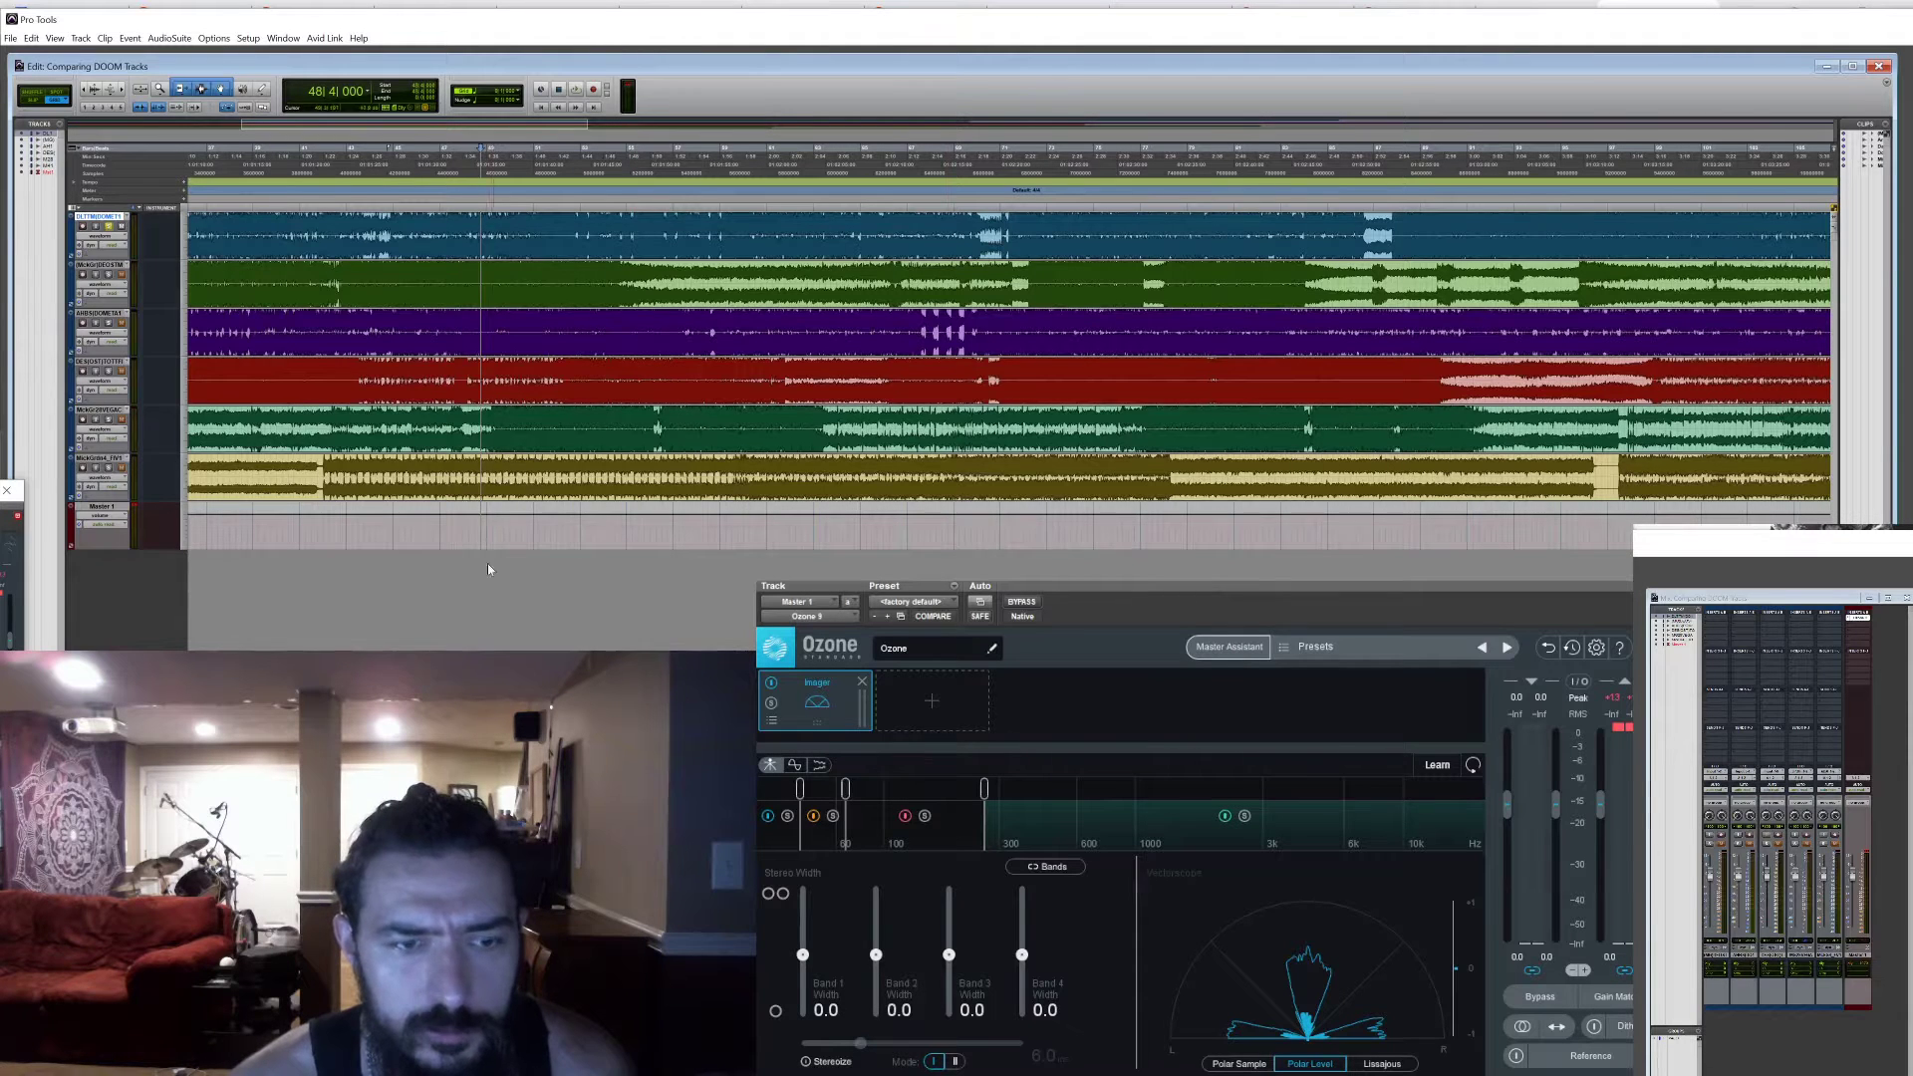
Play the second track from bar 6 and examine its stereo image across the Imager bands
{"action": "scroll", "coordinate": [1008, 354], "scroll_direction": "left", "scroll_amount": 10}
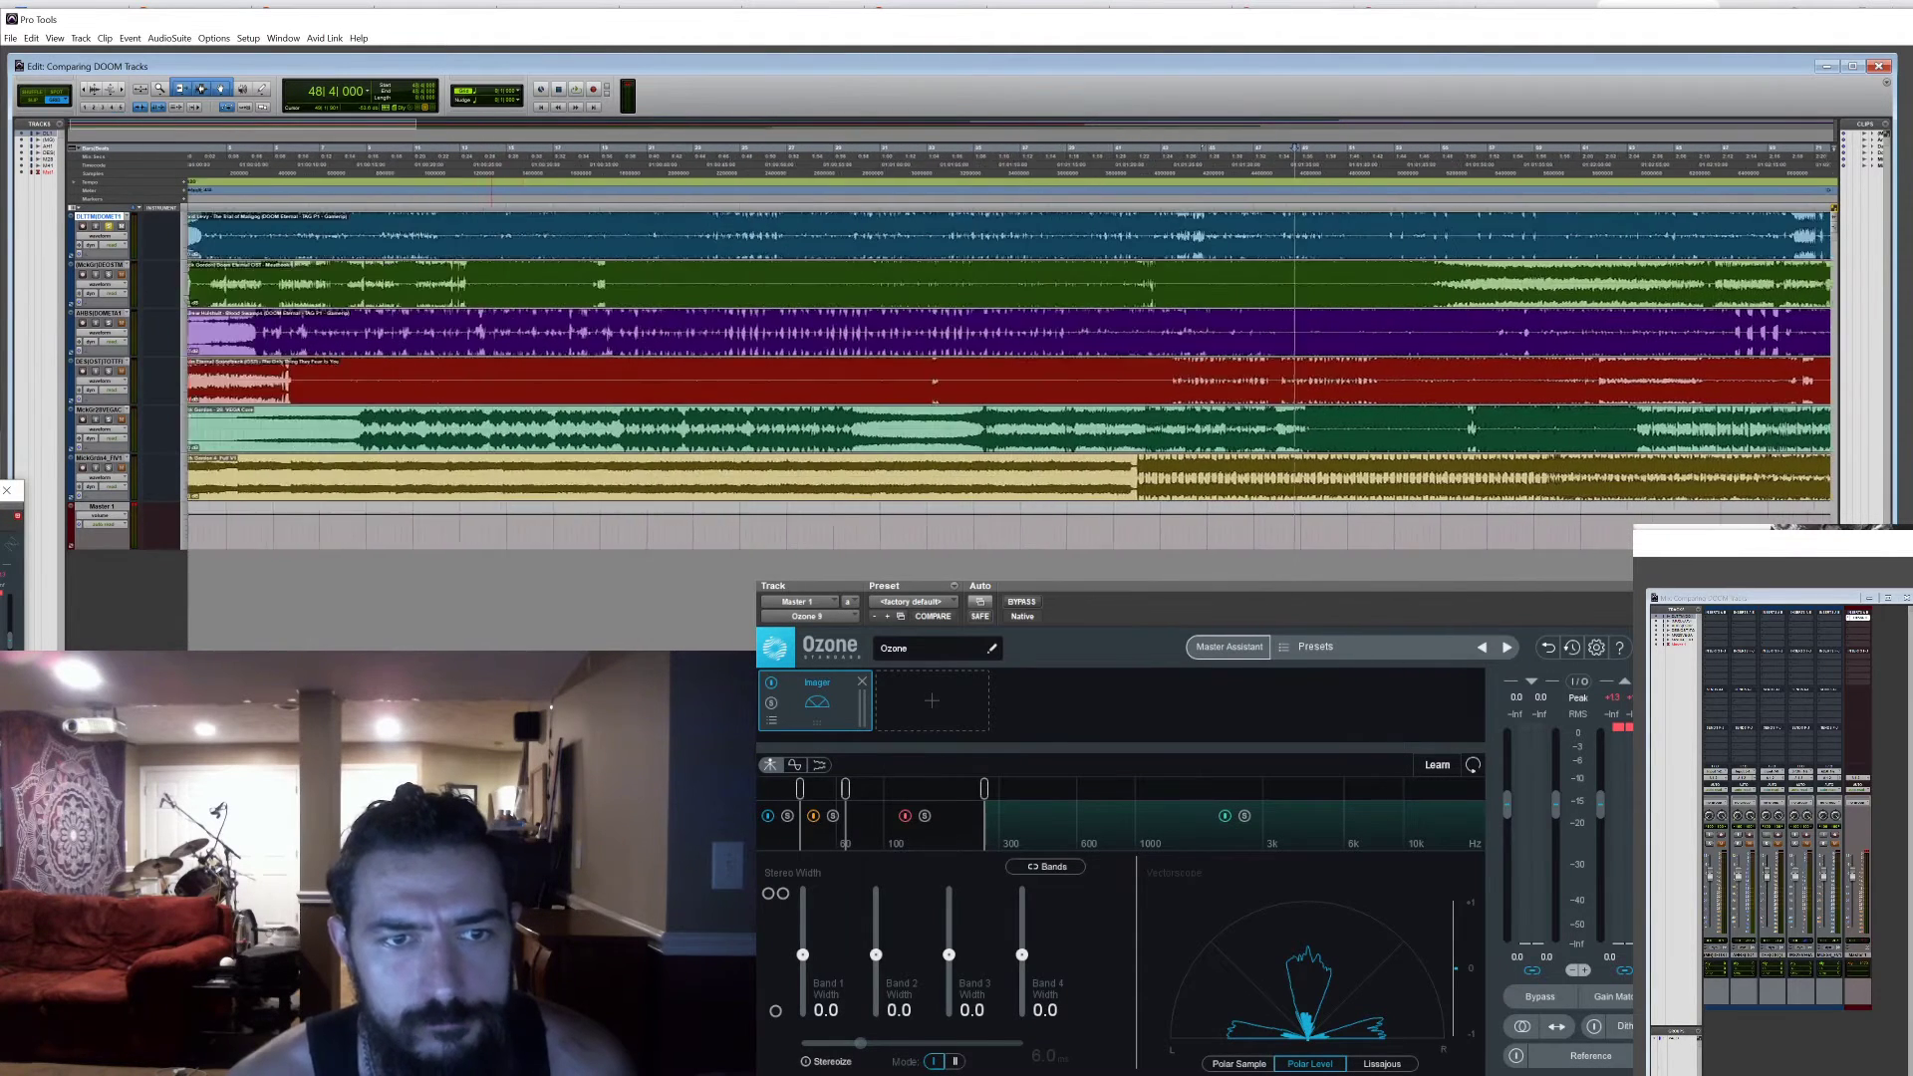
{"action": "scroll", "coordinate": [1008, 354], "scroll_direction": "right", "scroll_amount": 10}
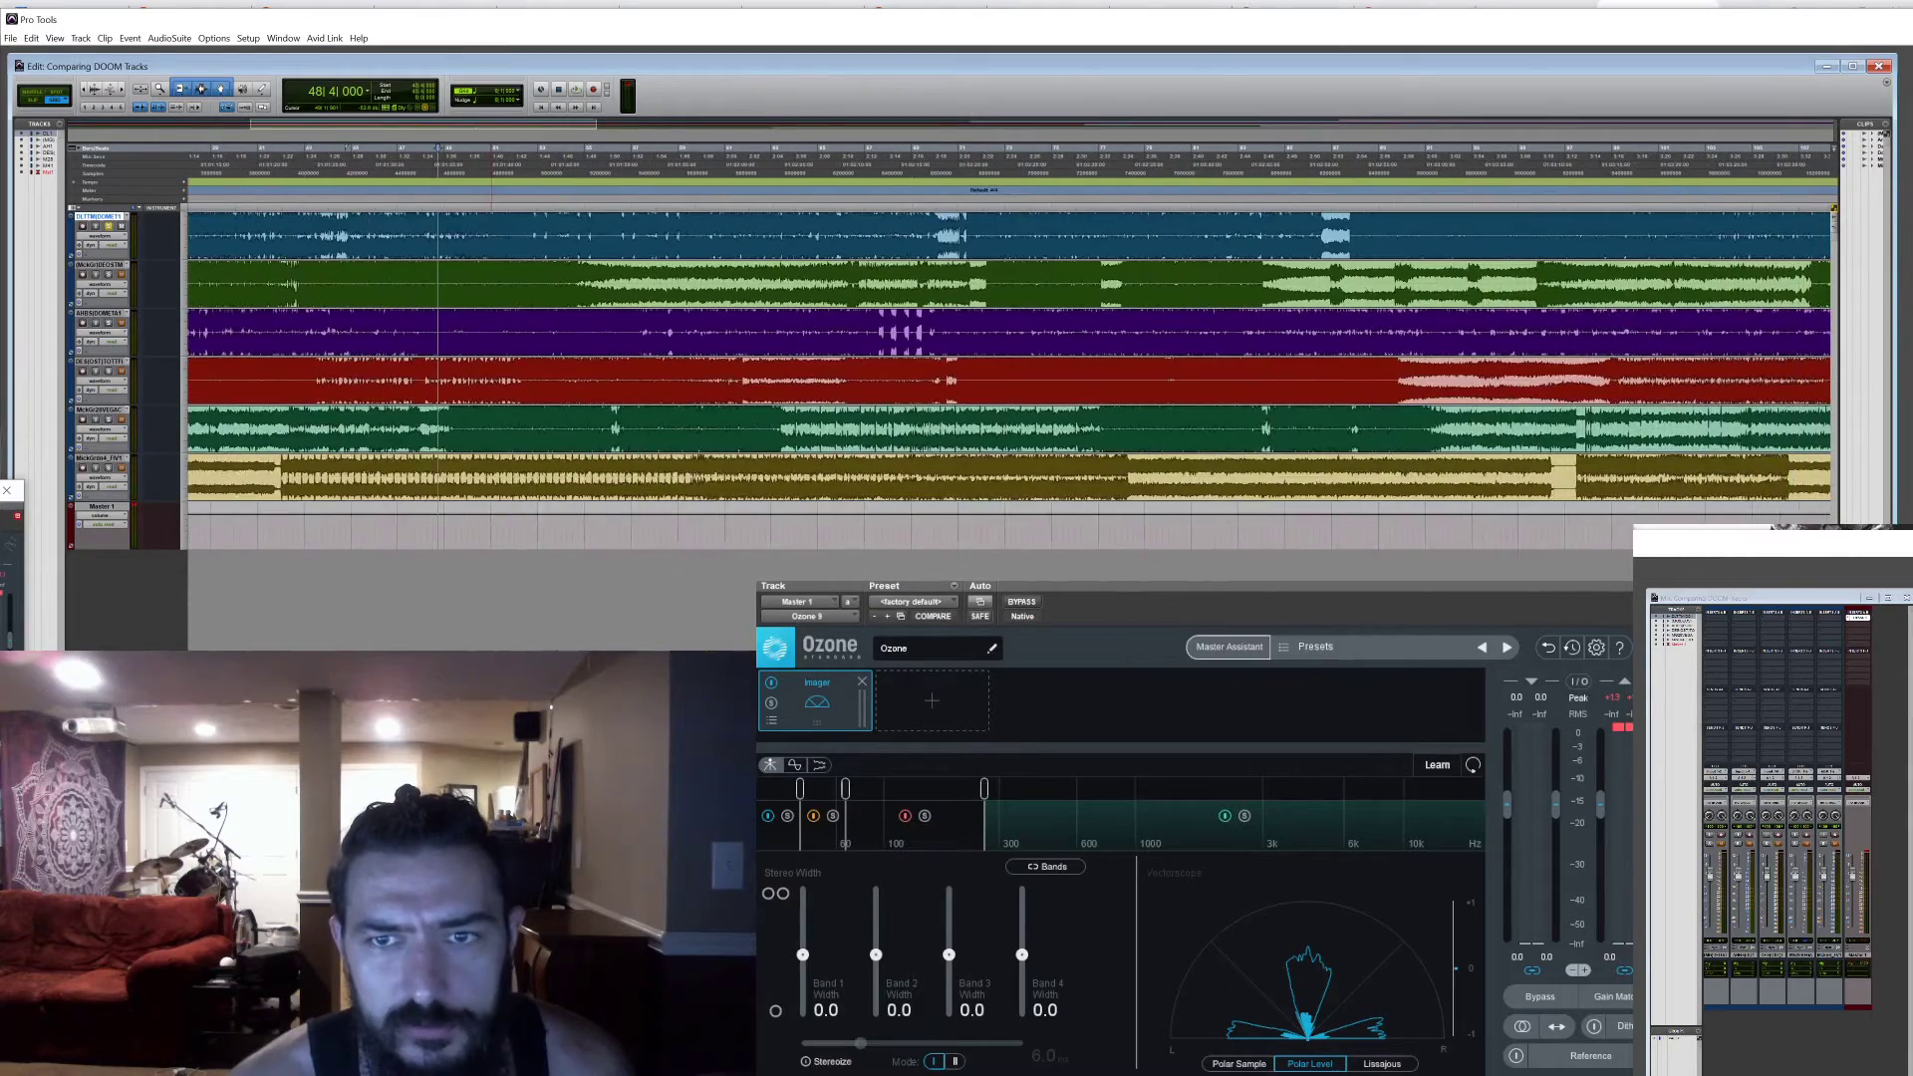
{"action": "scroll", "coordinate": [1008, 353], "scroll_direction": "left", "scroll_amount": 10}
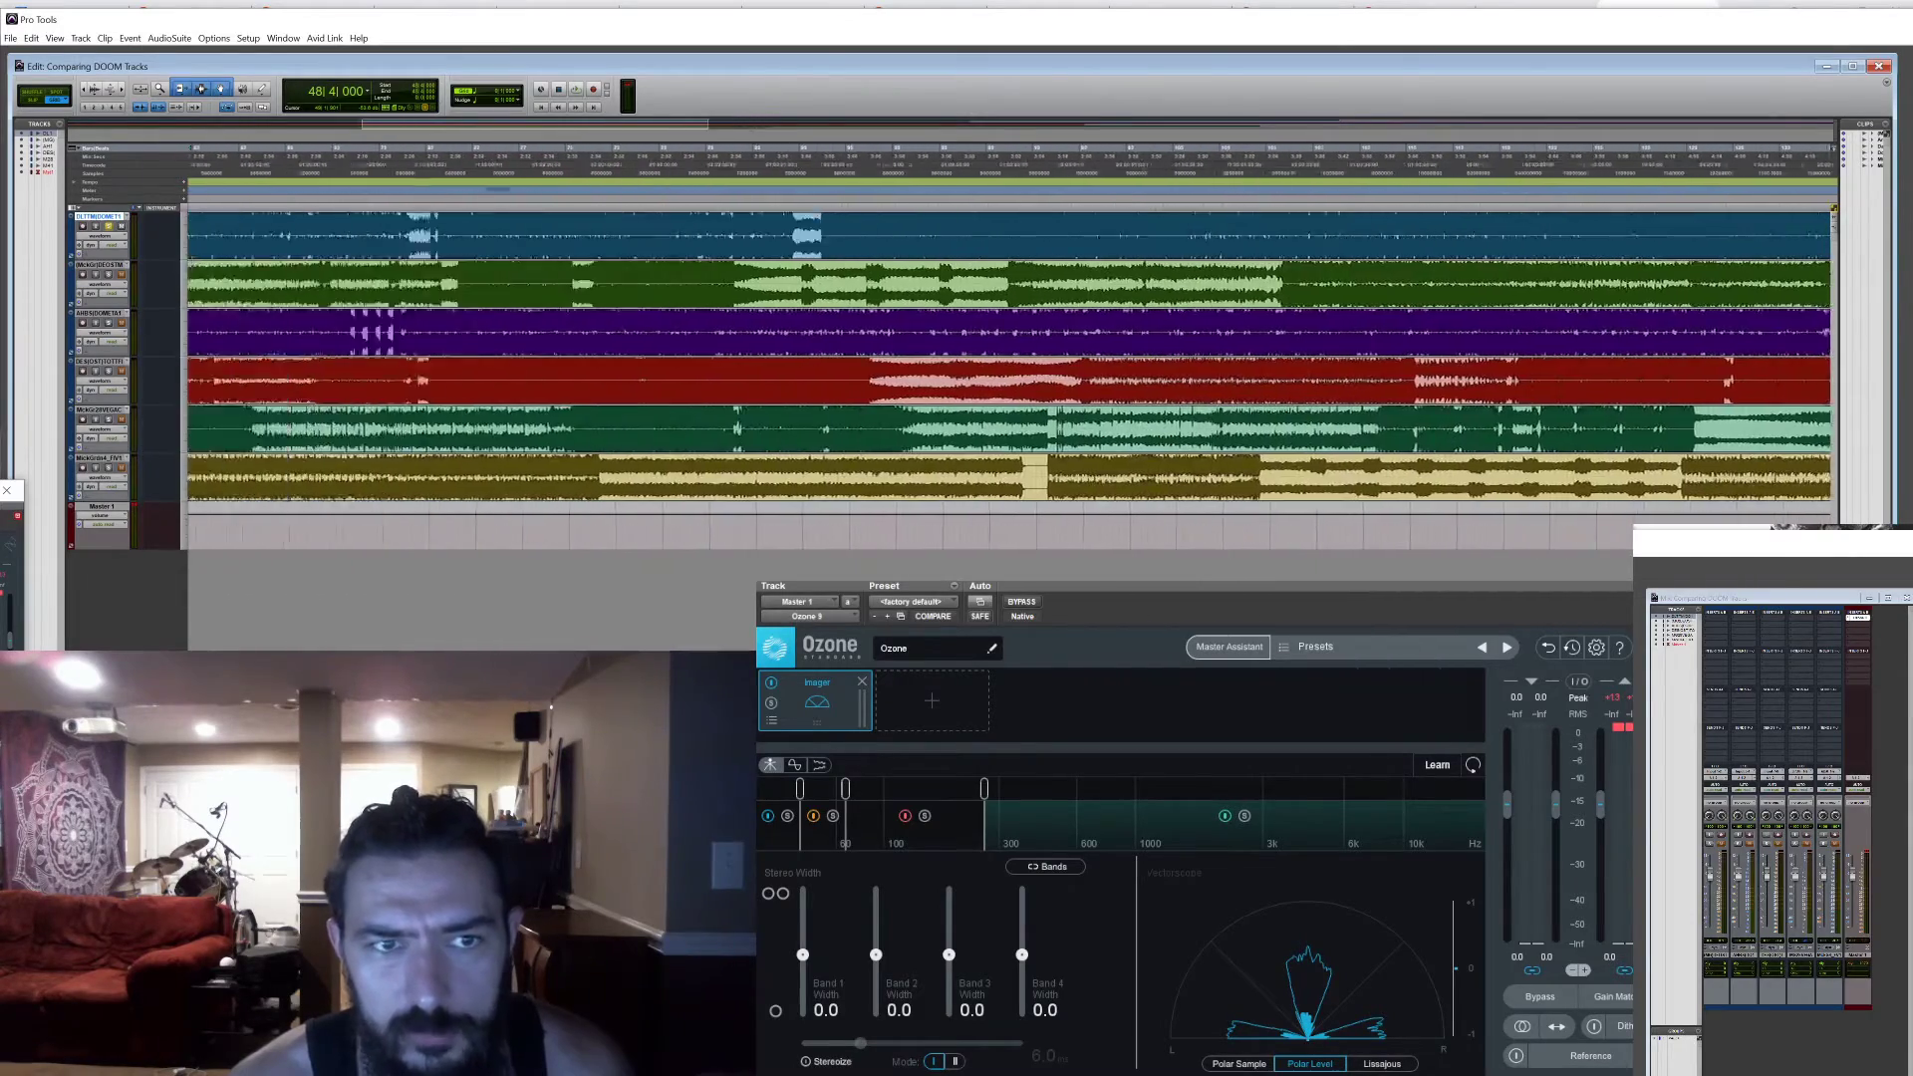
{"action": "scroll", "coordinate": [1008, 354], "scroll_direction": "right", "scroll_amount": 10}
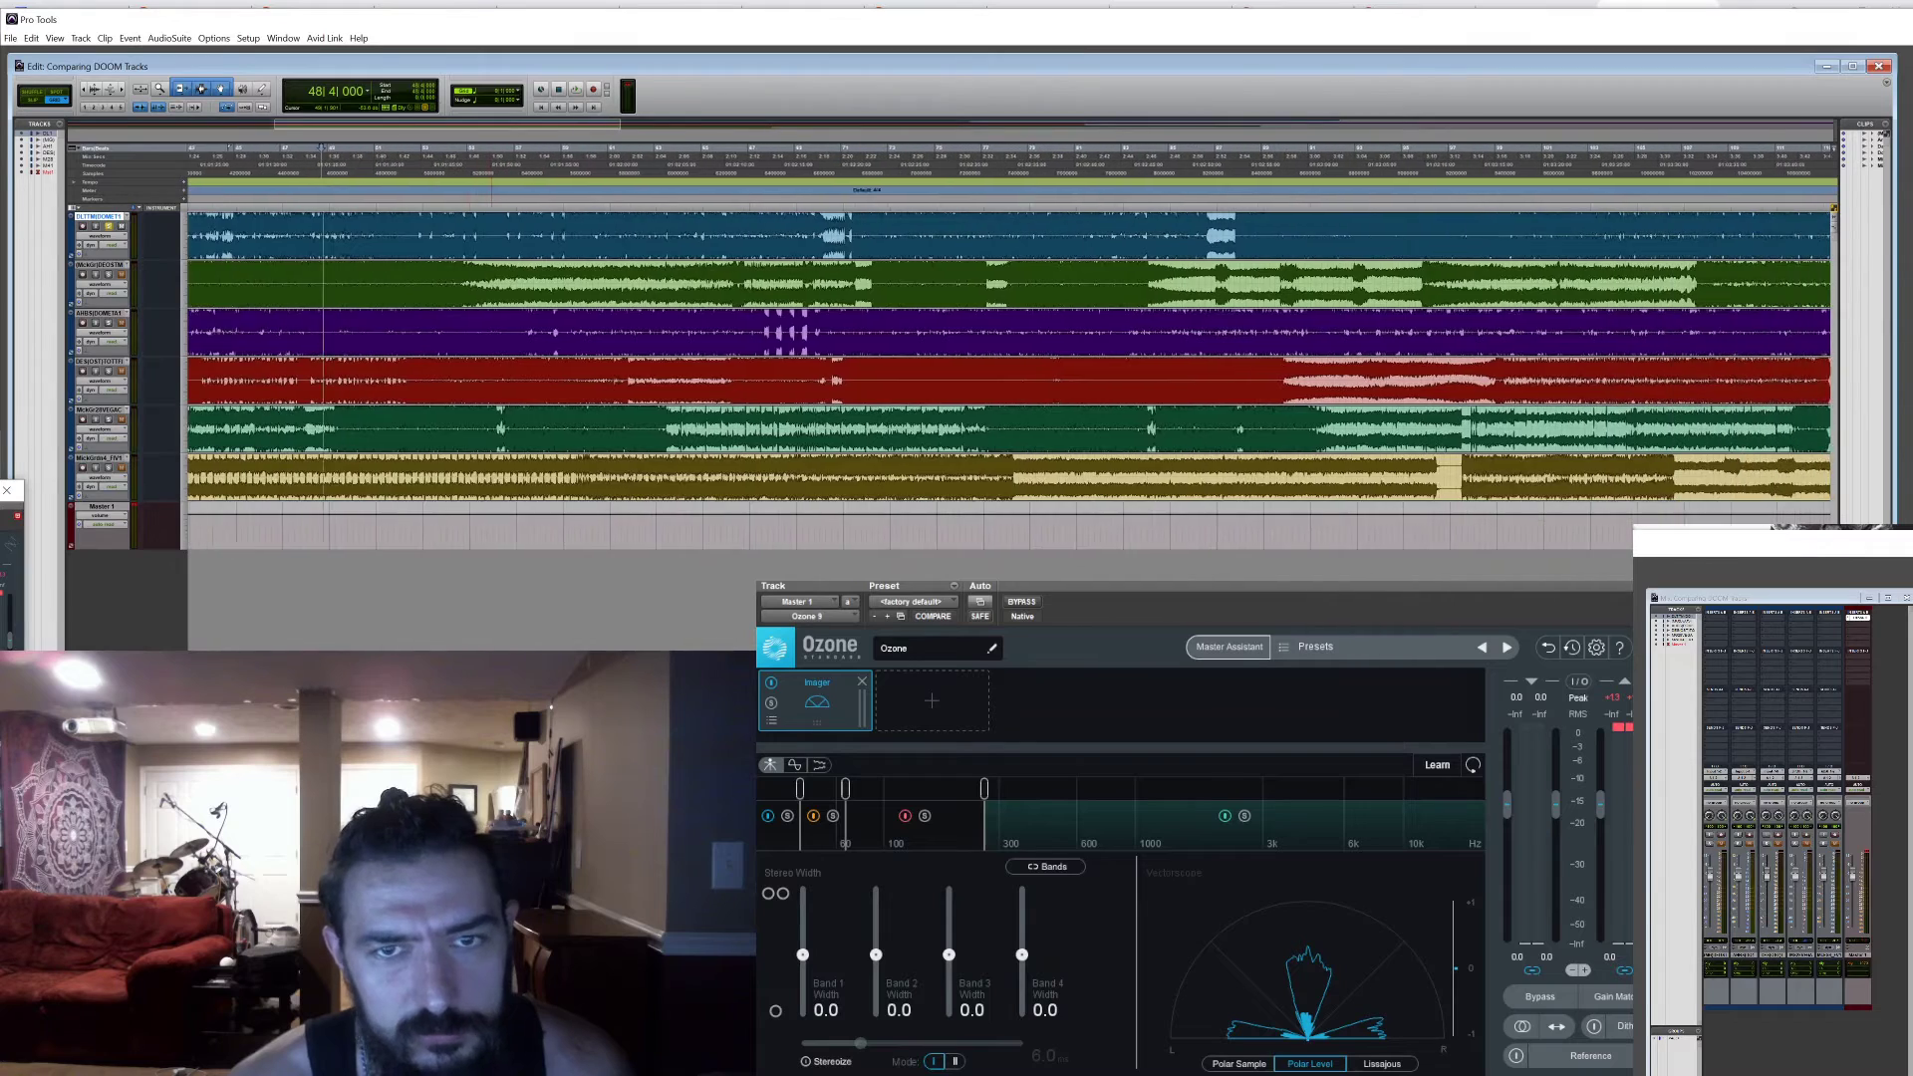
{"action": "scroll", "coordinate": [1009, 354], "scroll_direction": "left", "scroll_amount": 10}
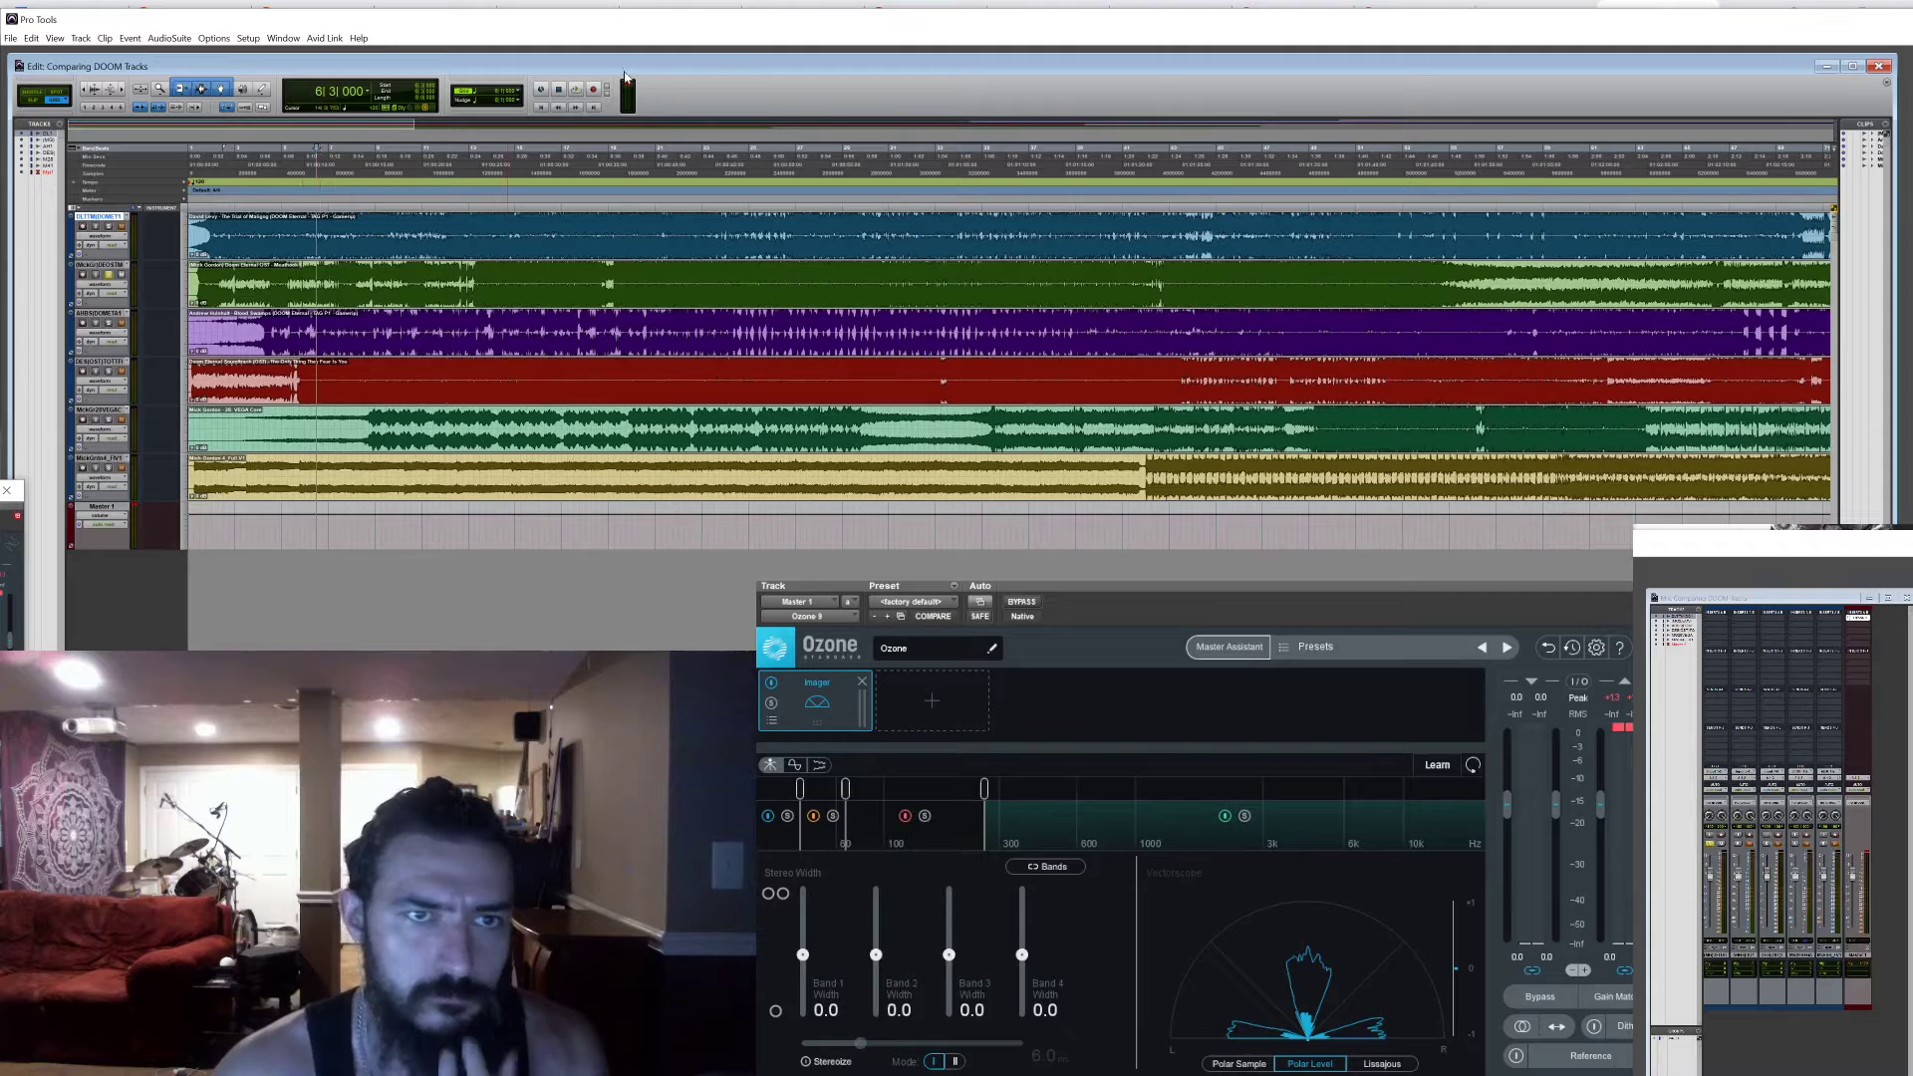
{"action": "left_click", "coordinate": [576, 91]}
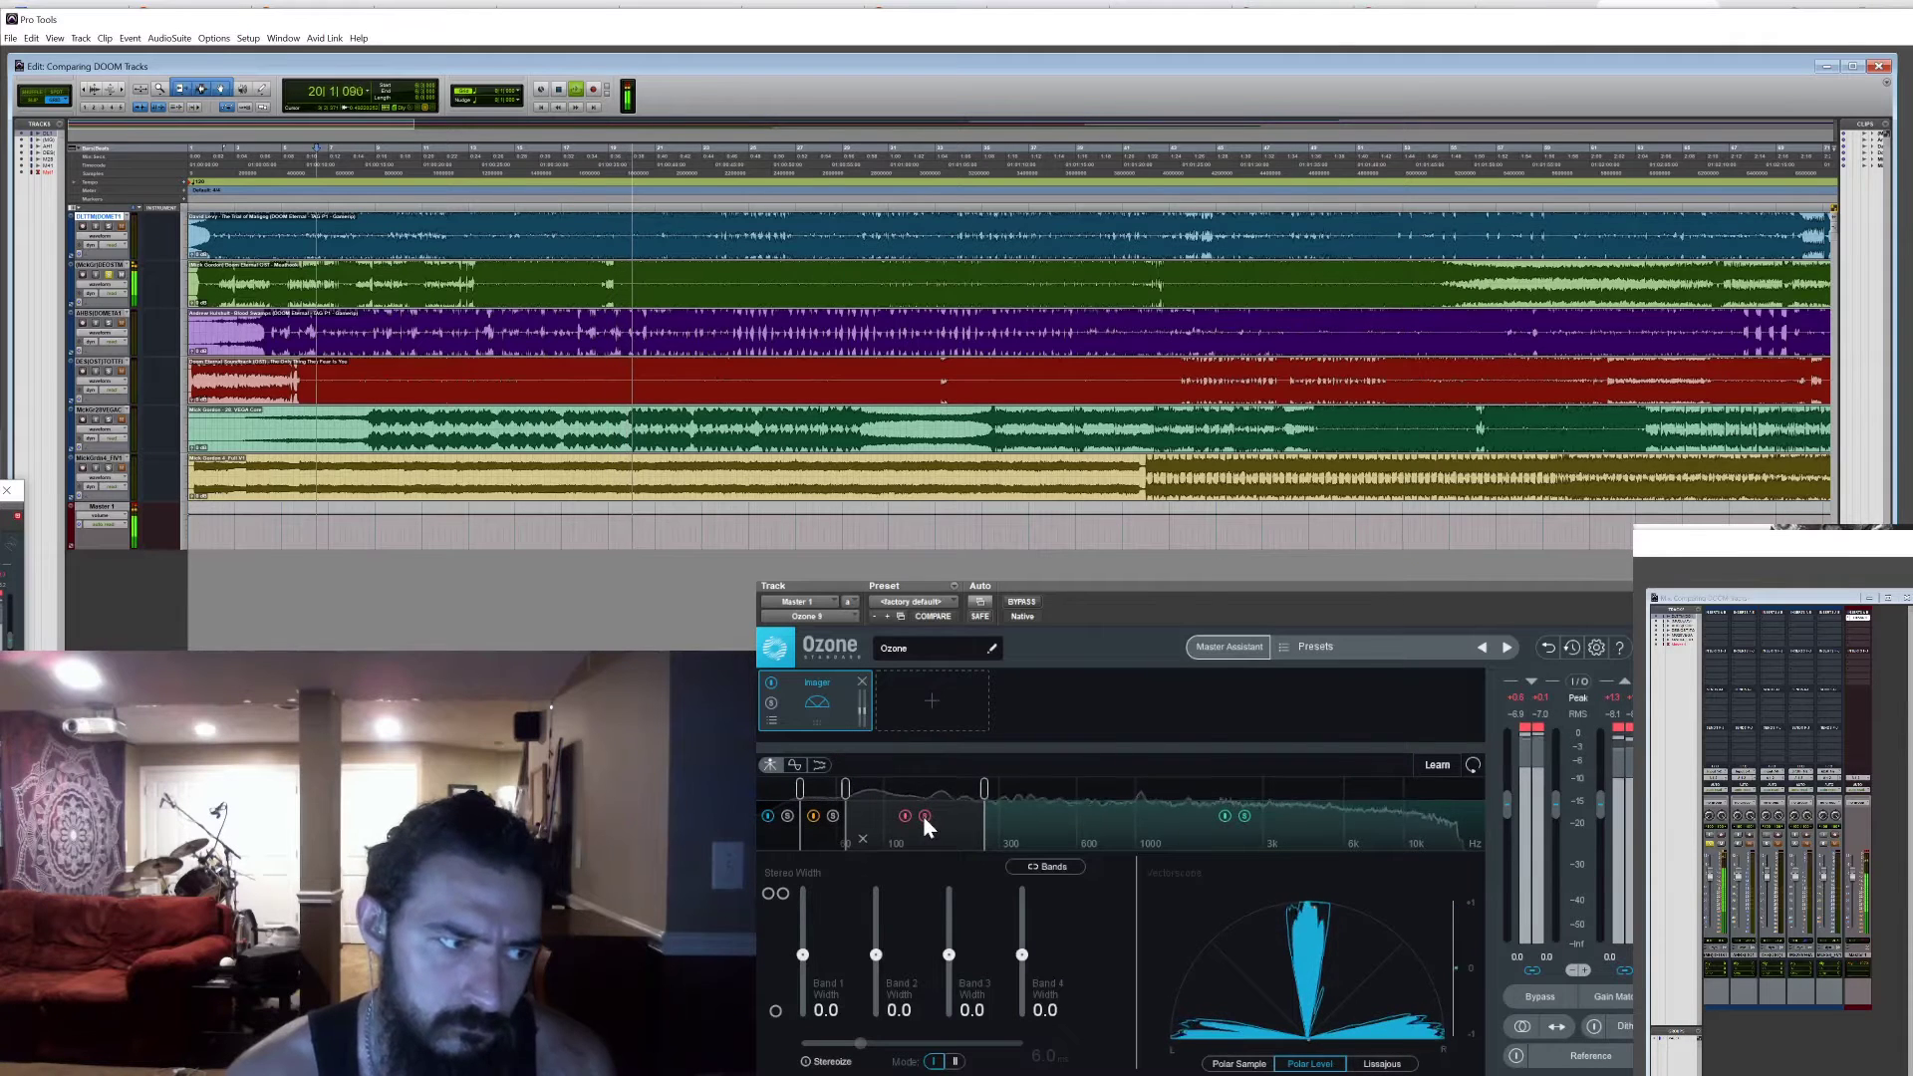
Lower the third Imager crossover to about 117 Hz and stop playback
{"action": "left_click_drag", "start_coordinate": [981, 788], "coordinate": [897, 793]}
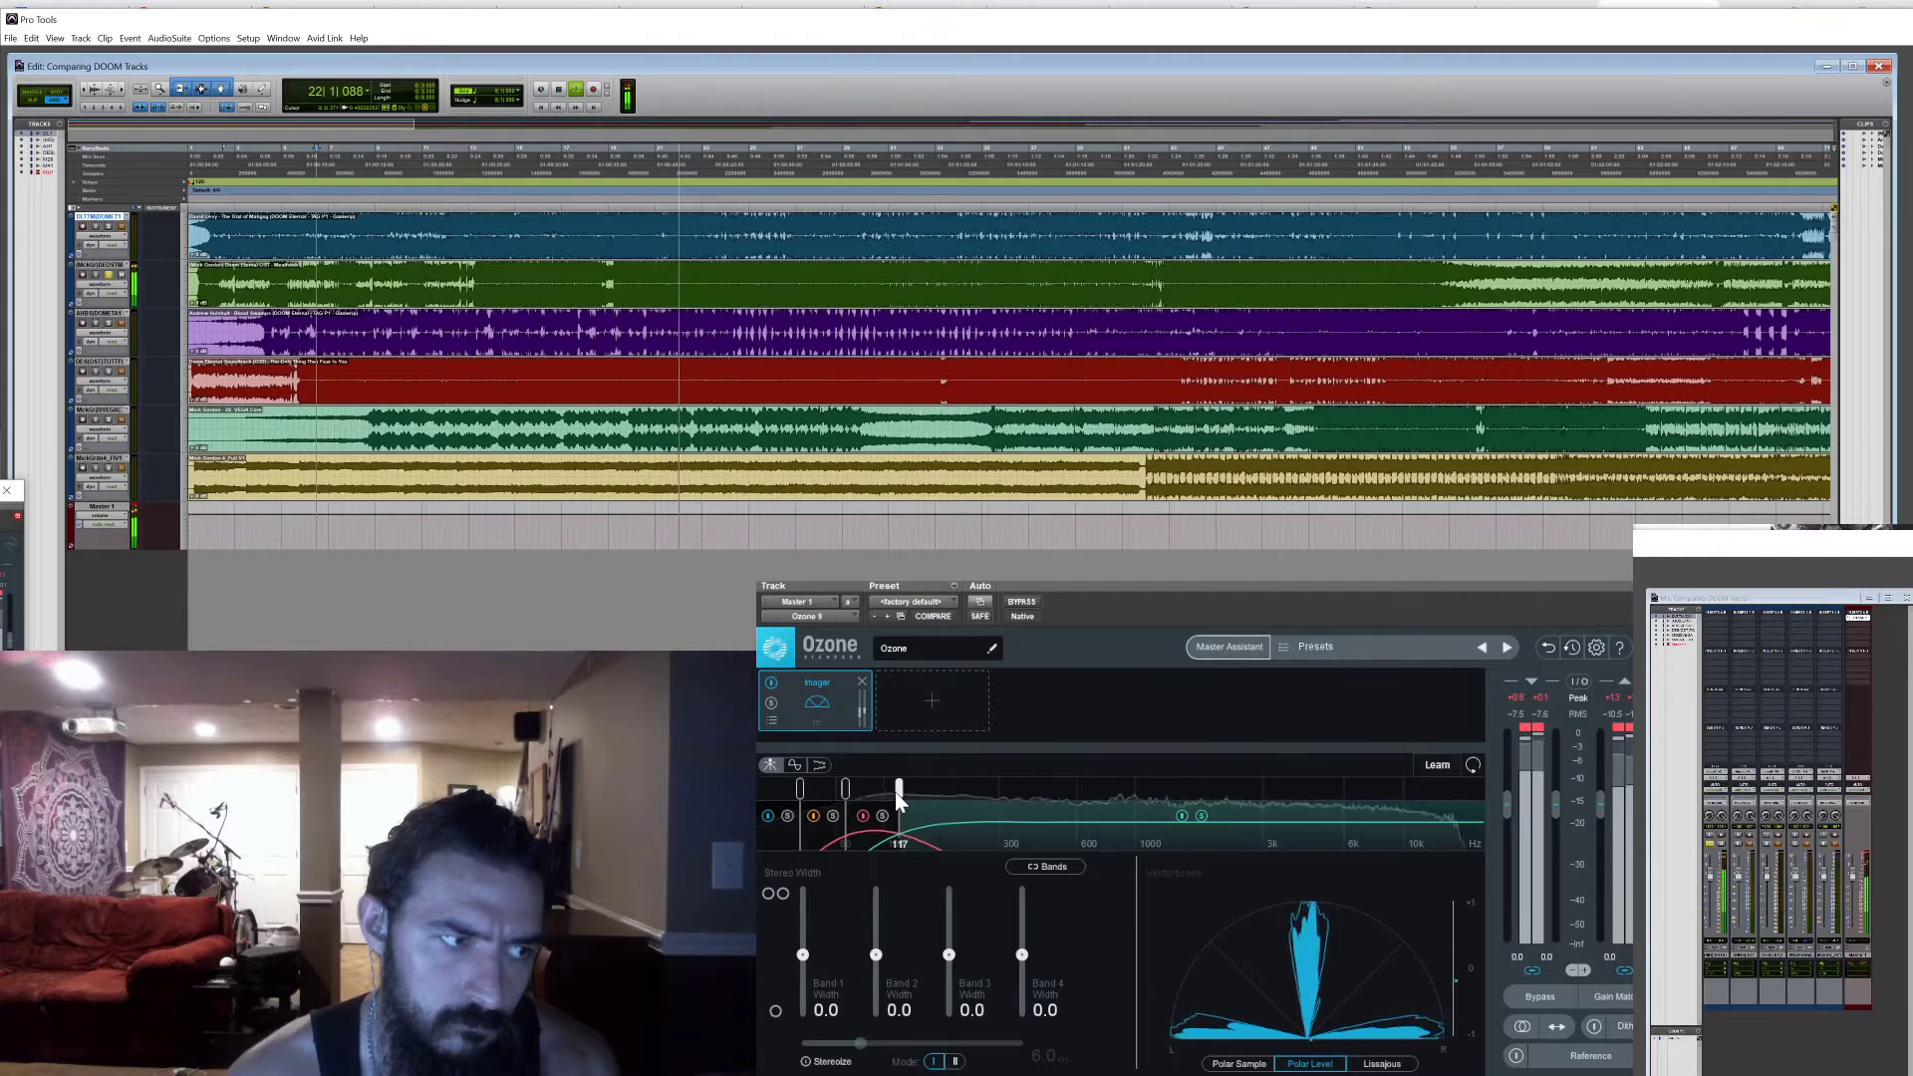
{"action": "key", "text": "space"}
Add an Equalizer 1 module after the Imager and move its node 7 to 16229 Hz while the second track plays
{"action": "left_click", "coordinate": [932, 700]}
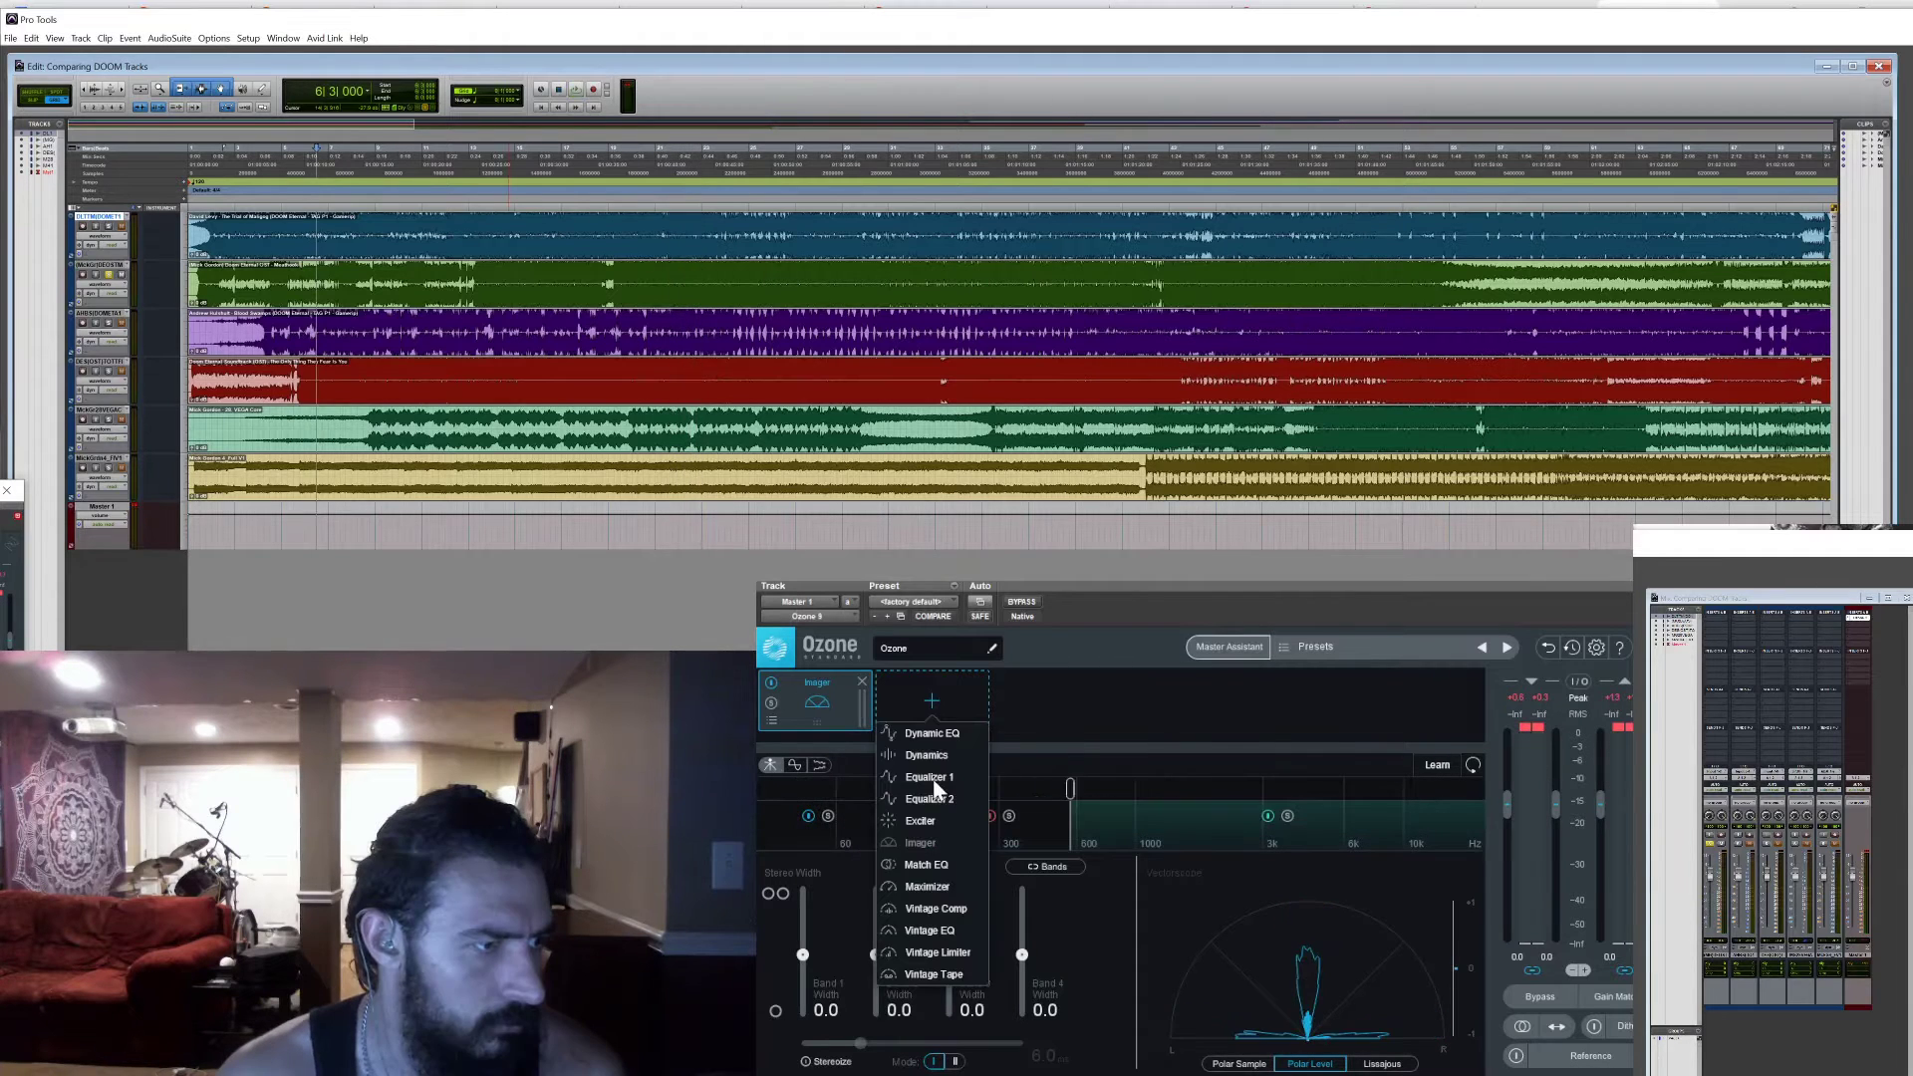
{"action": "left_click", "coordinate": [930, 779]}
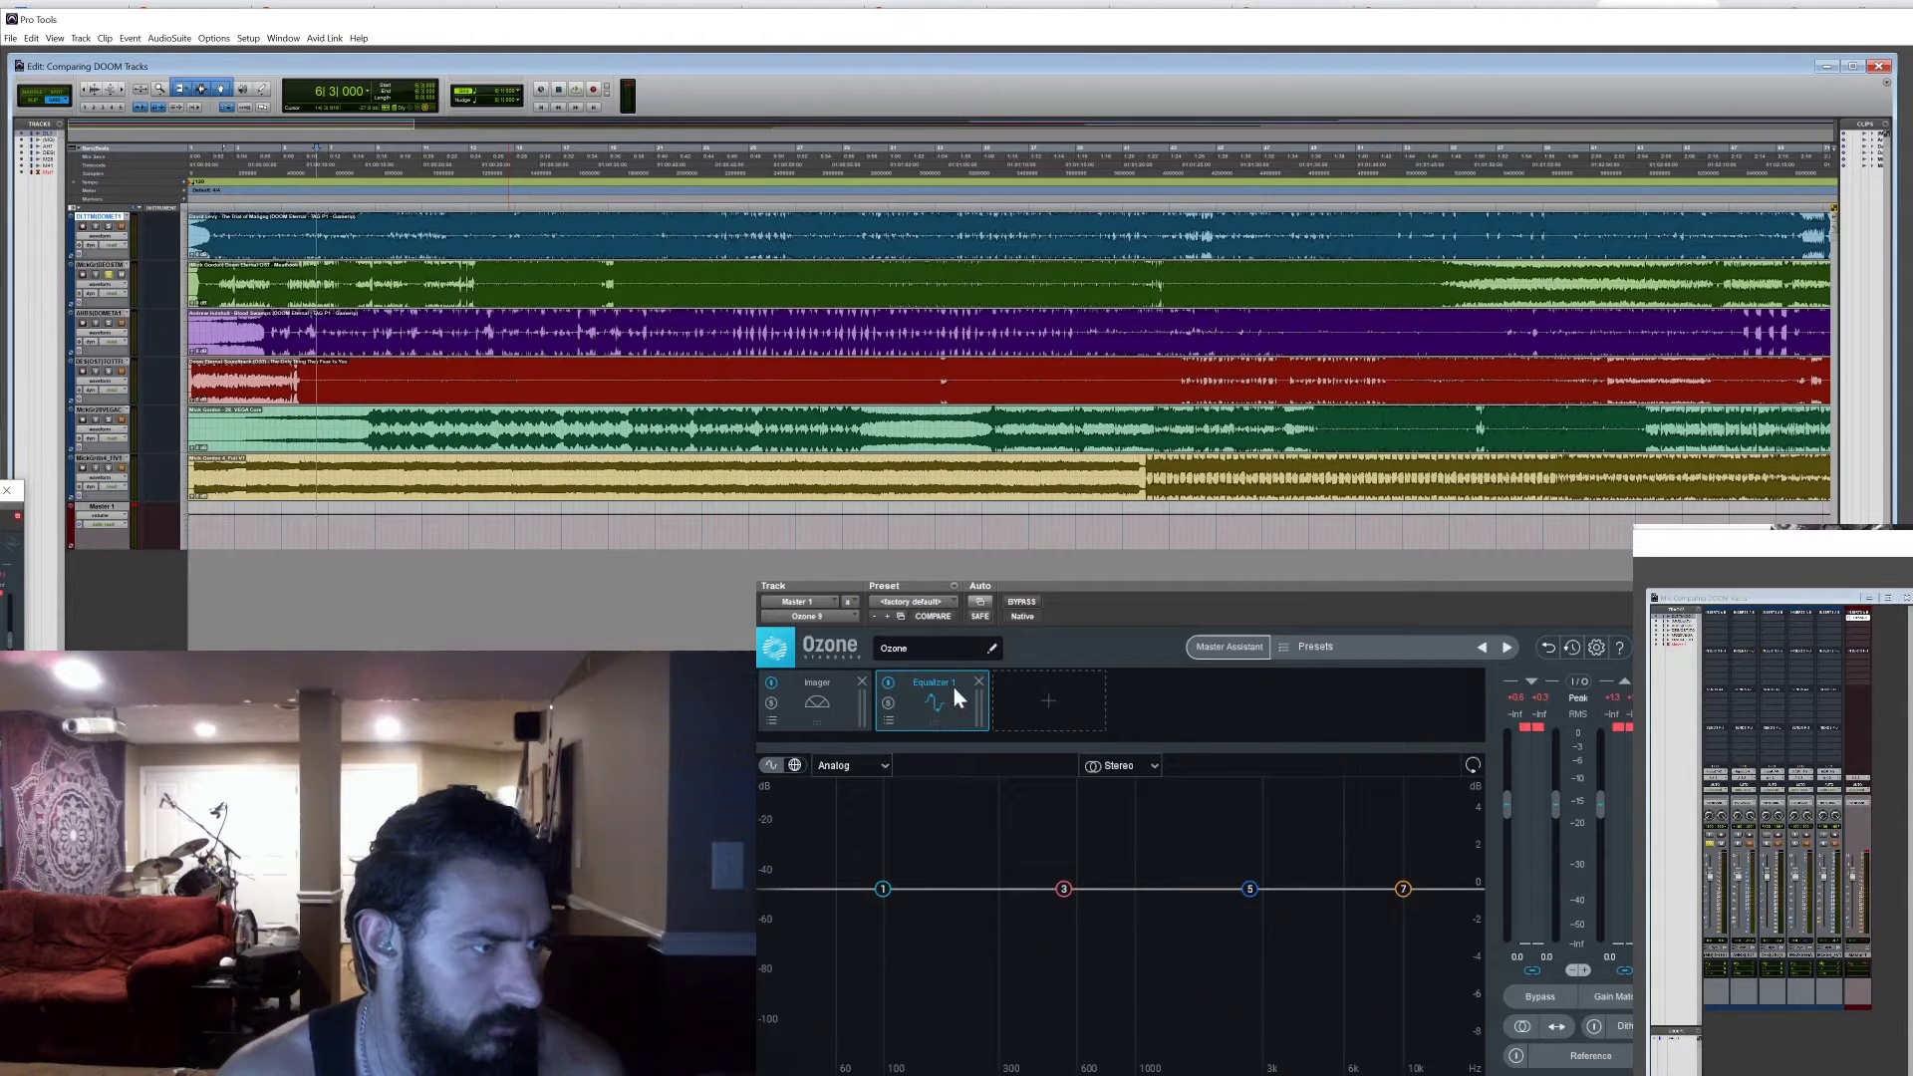
{"action": "left_click", "coordinate": [577, 91]}
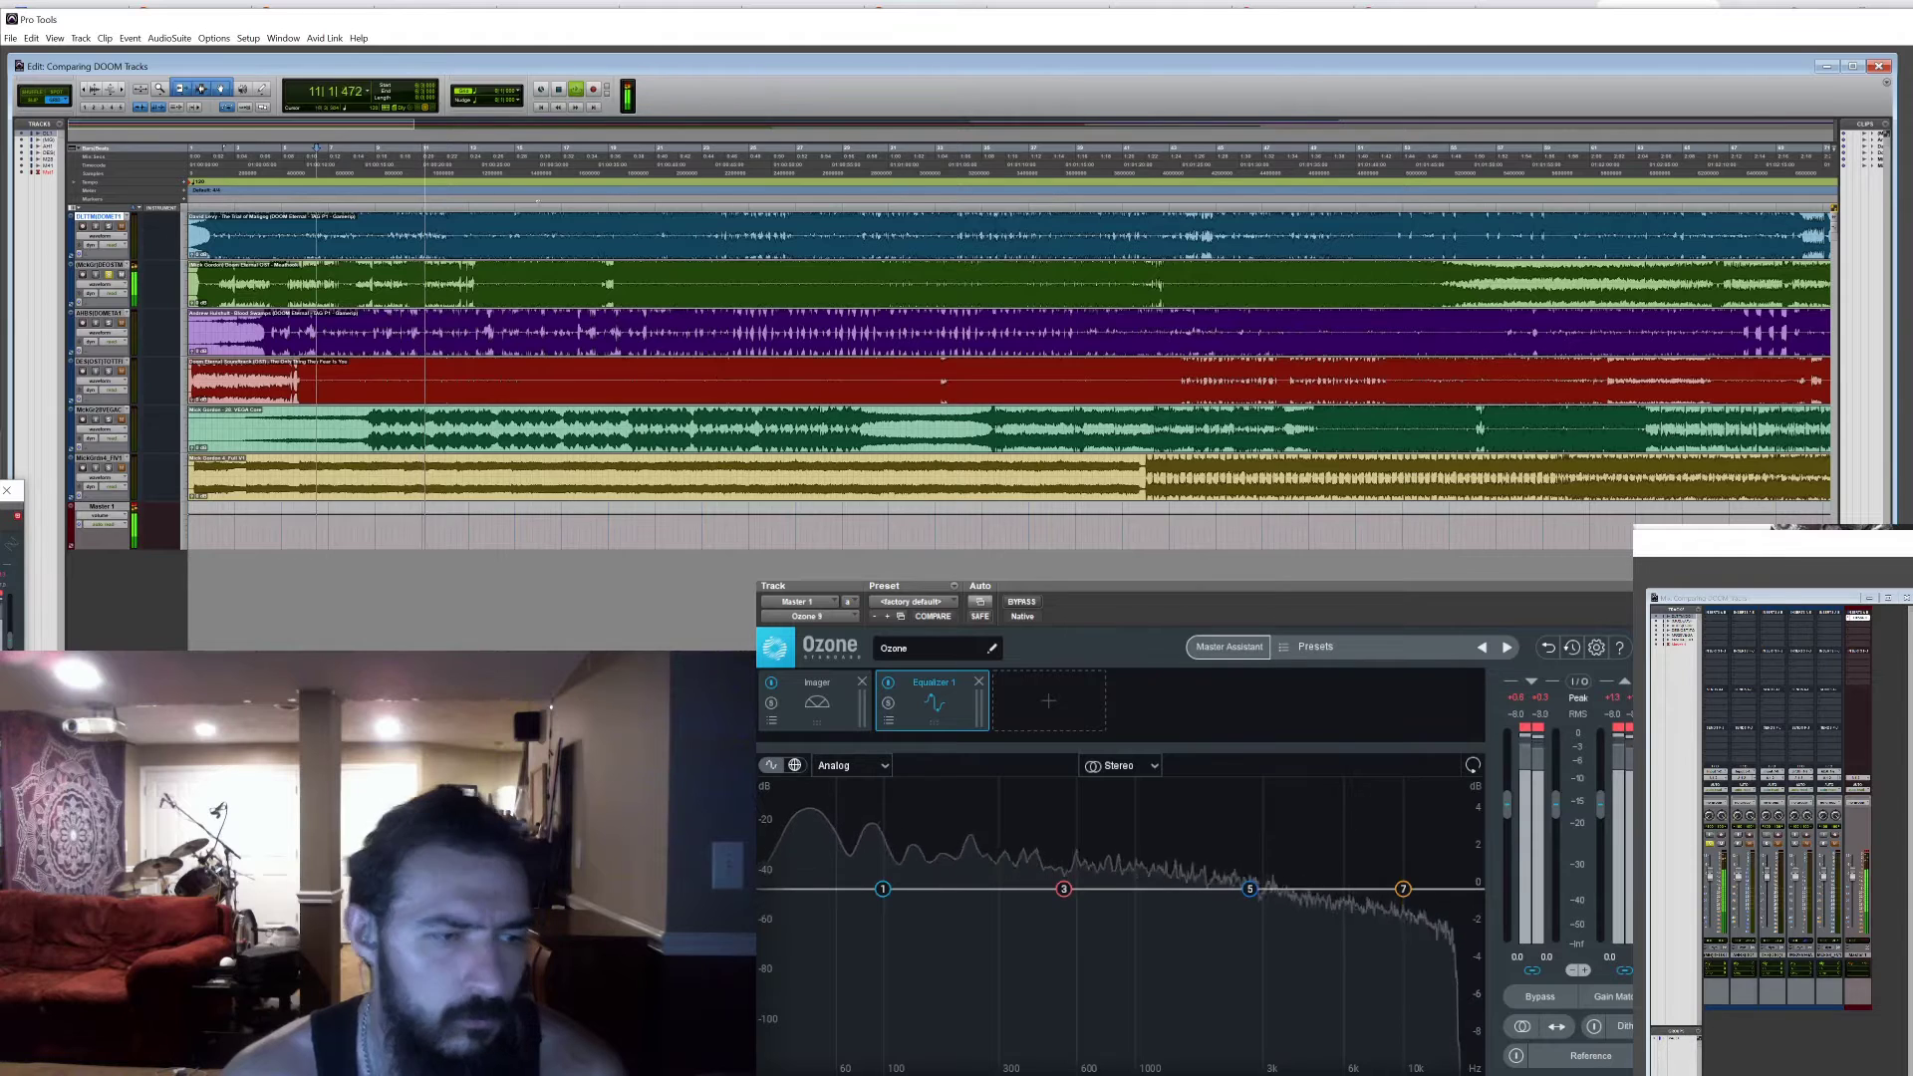
{"action": "left_click_drag", "start_coordinate": [1402, 888], "coordinate": [1461, 892]}
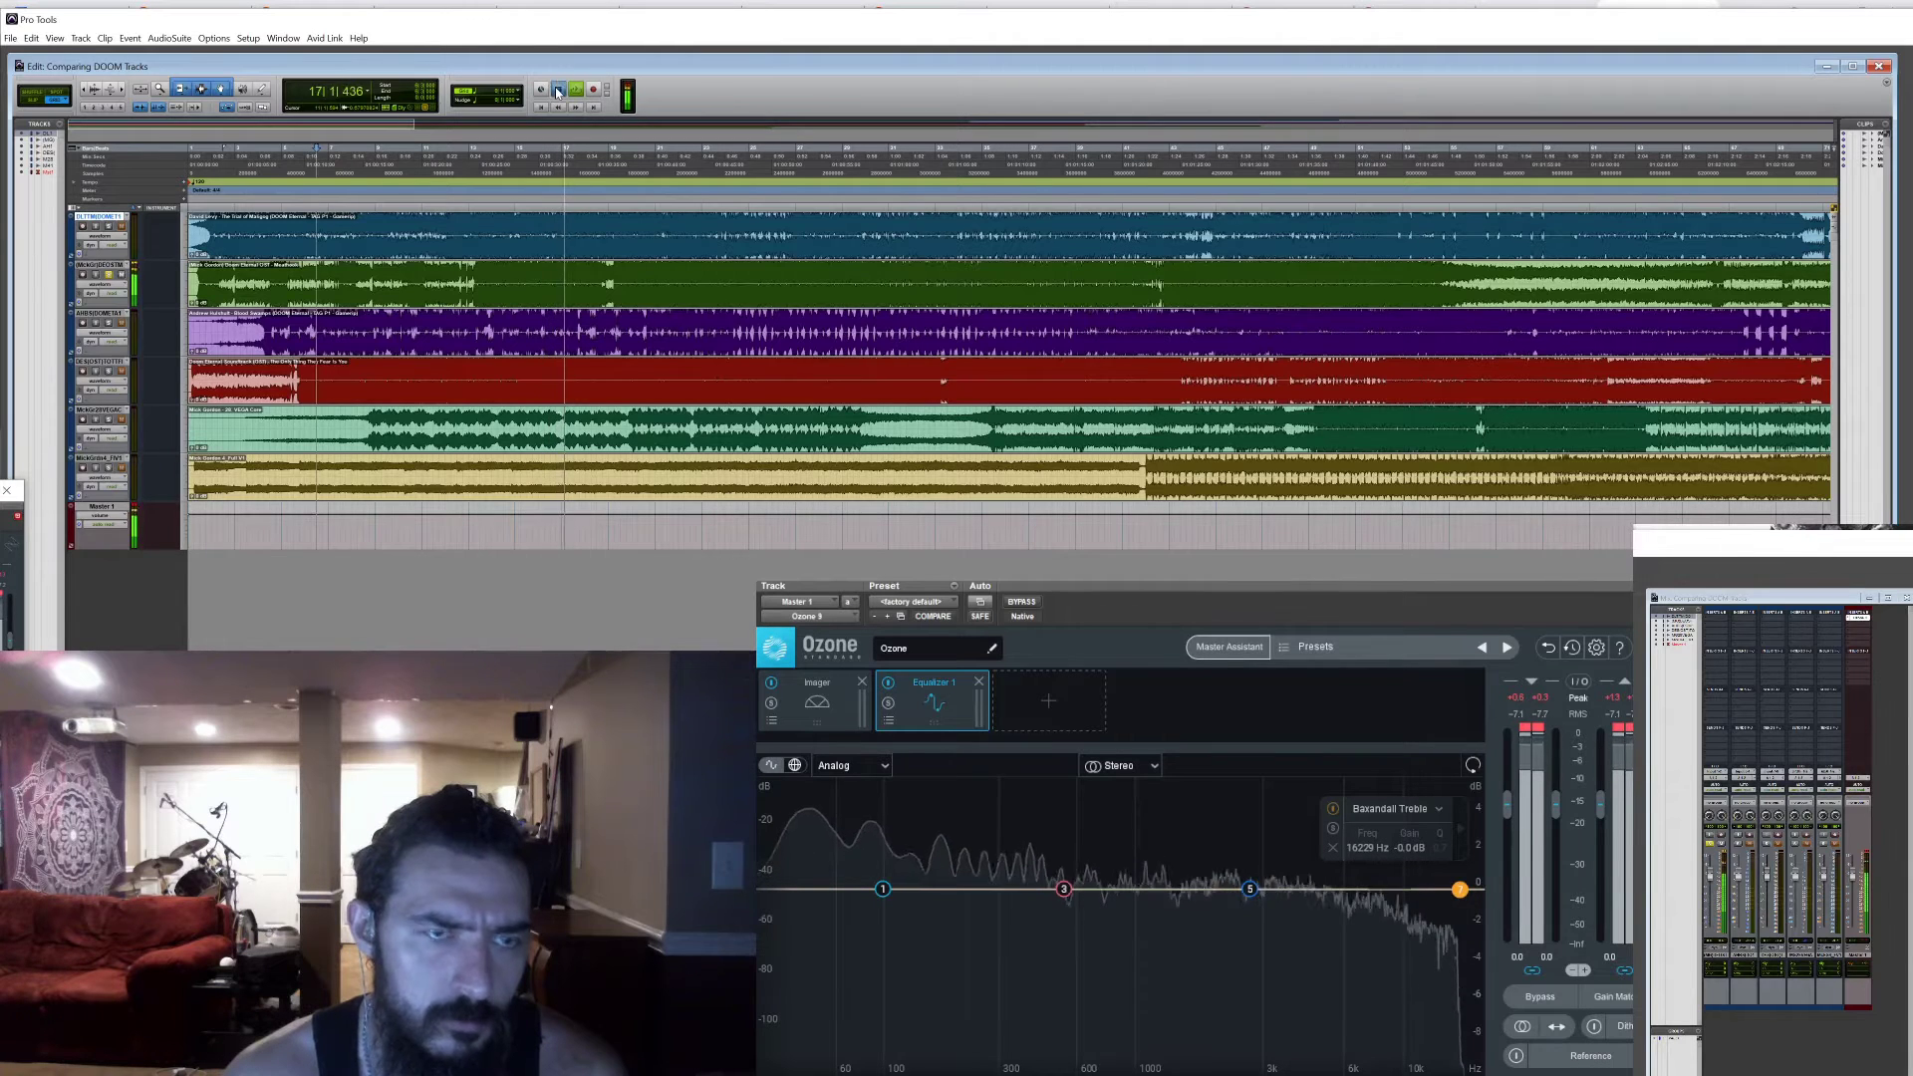
{"action": "key", "text": "space"}
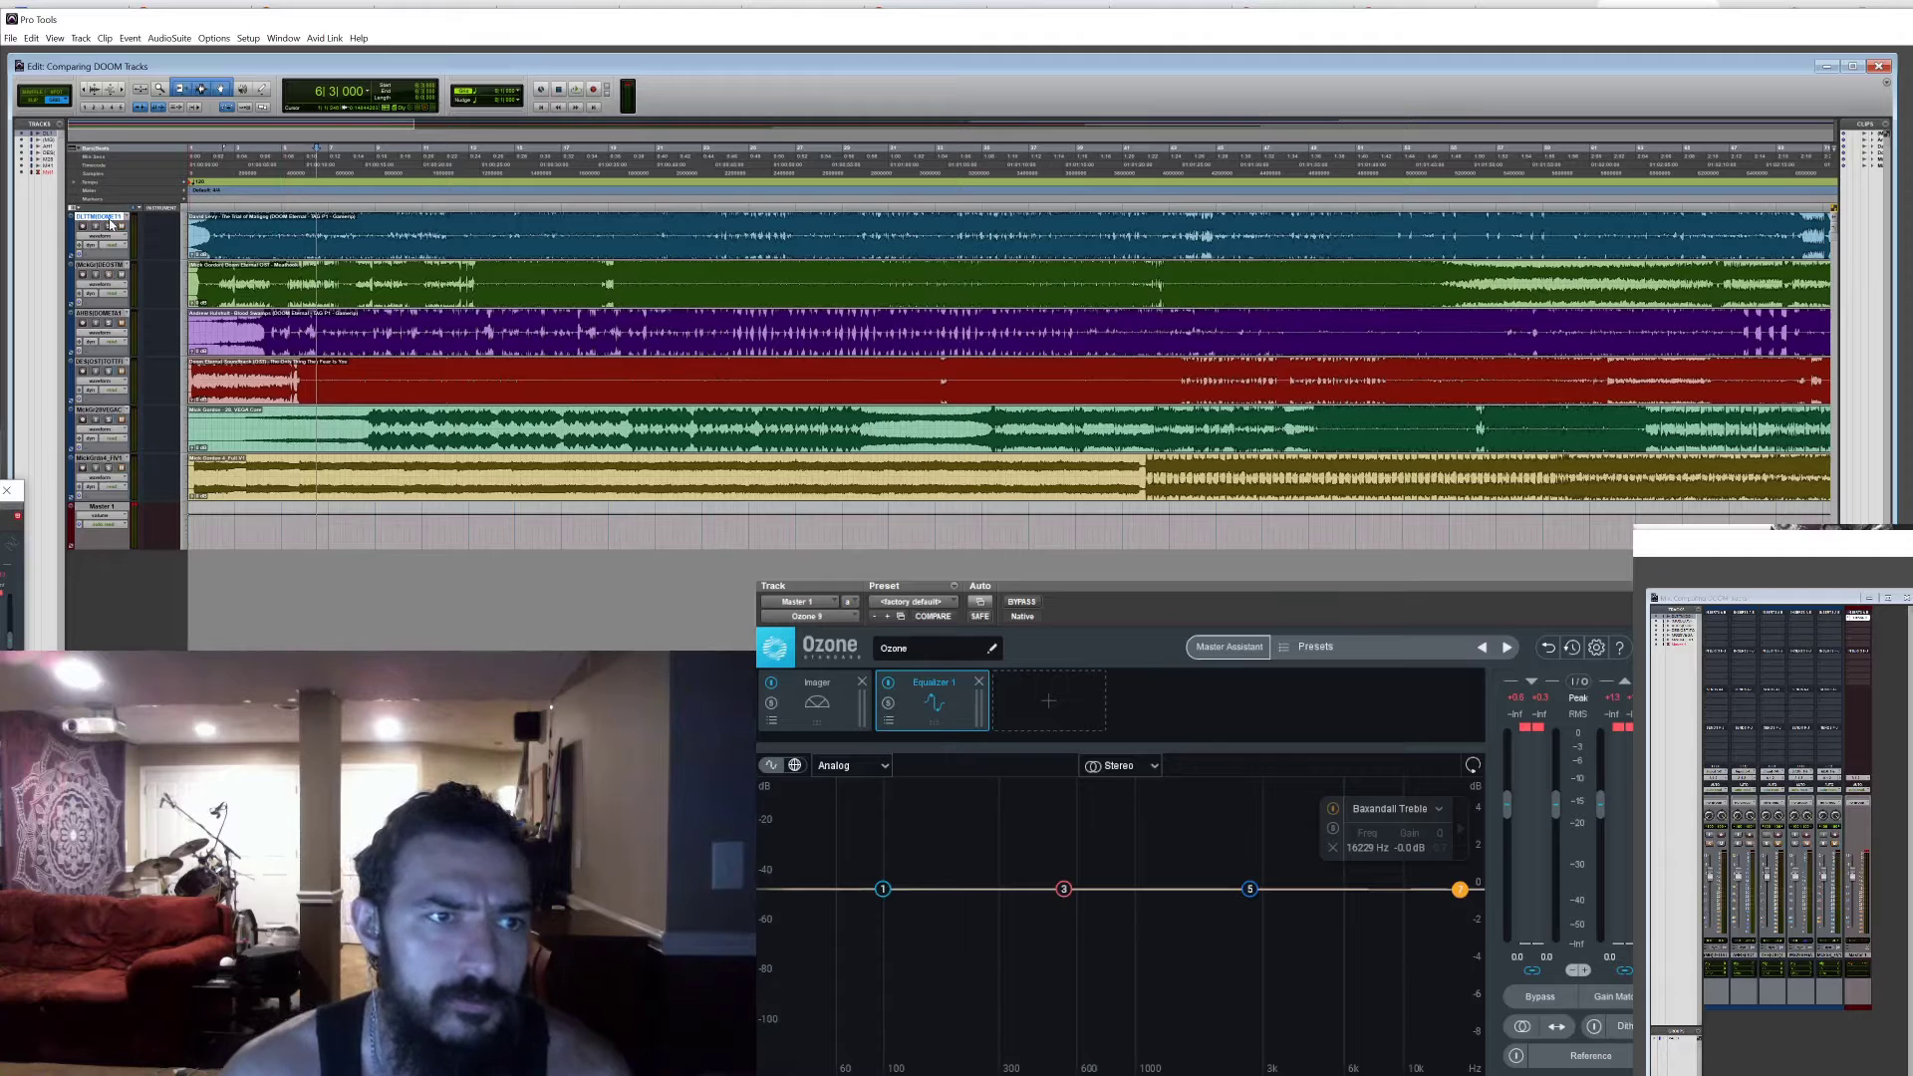
Play the first track from bar 6 and the third track from bar 3 to compare their spectra in the equalizer
{"action": "left_click", "coordinate": [575, 91]}
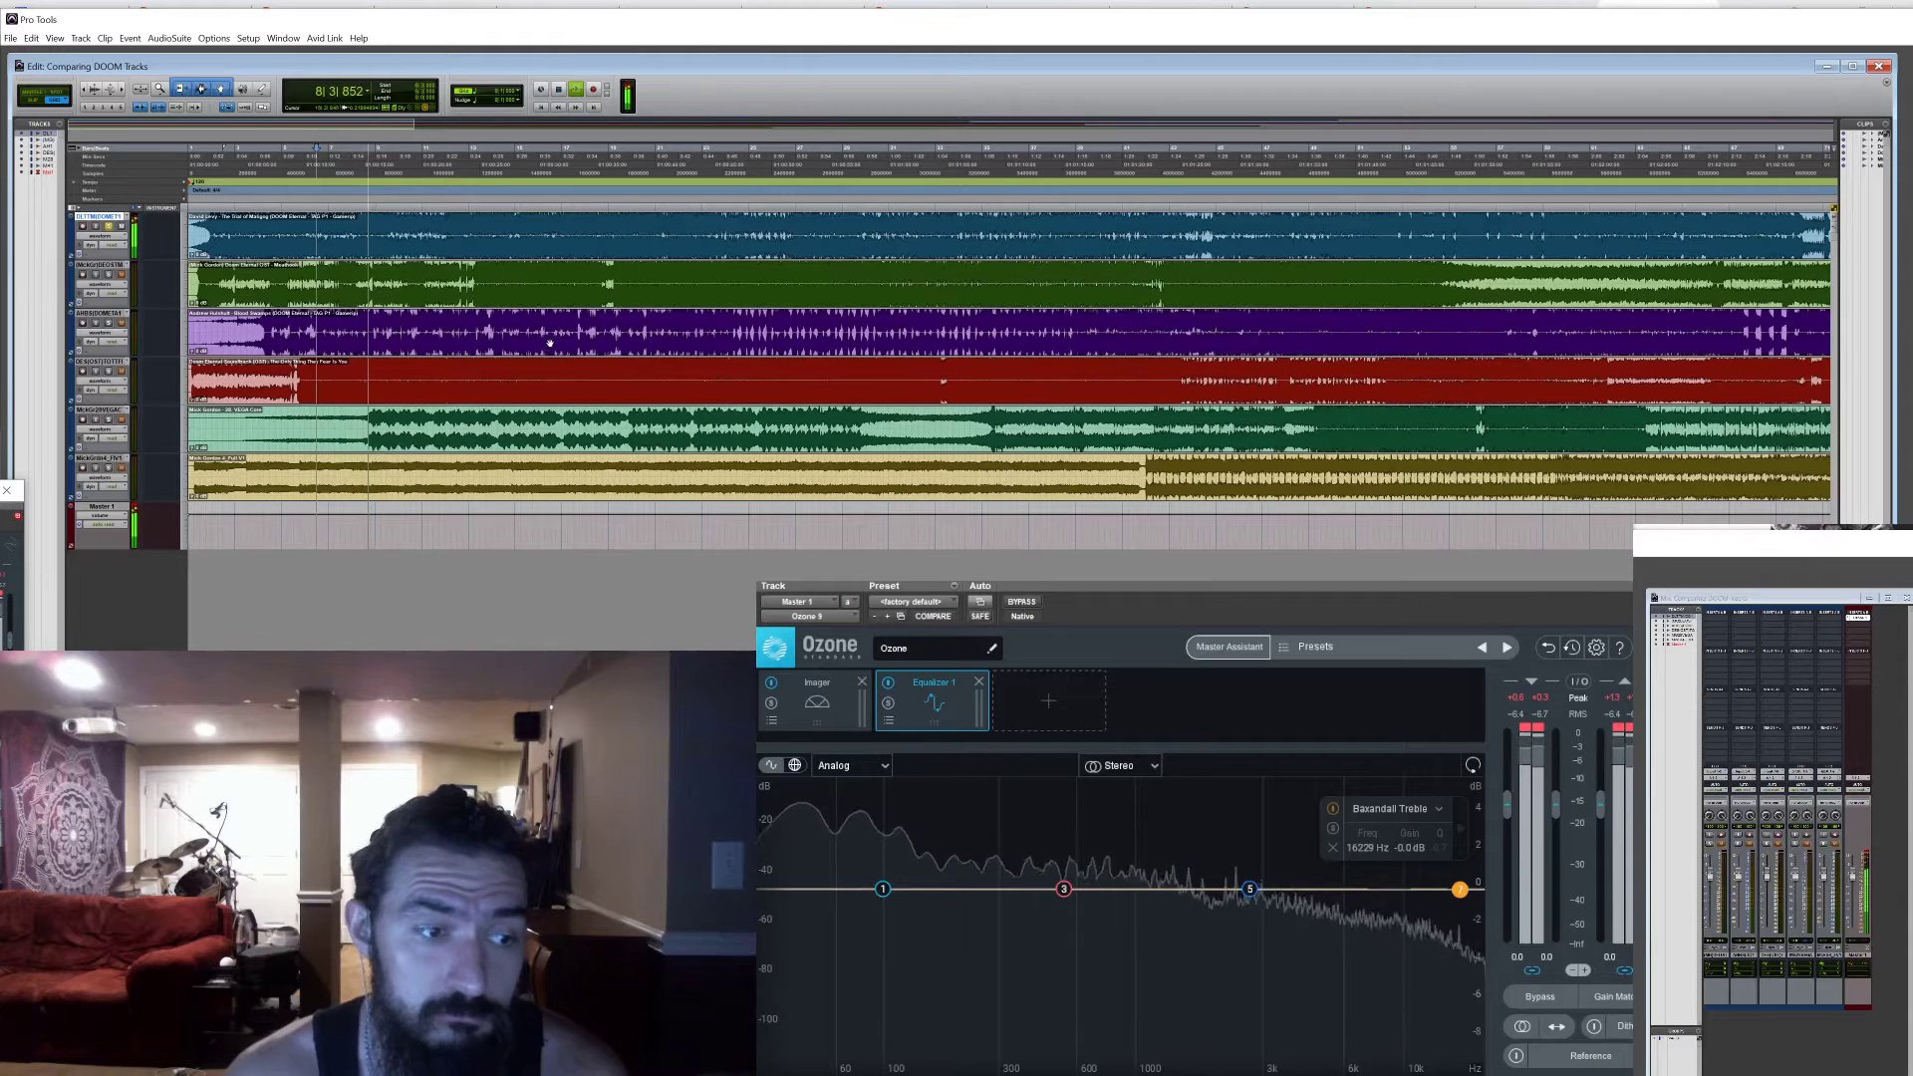
{"action": "key", "text": "space"}
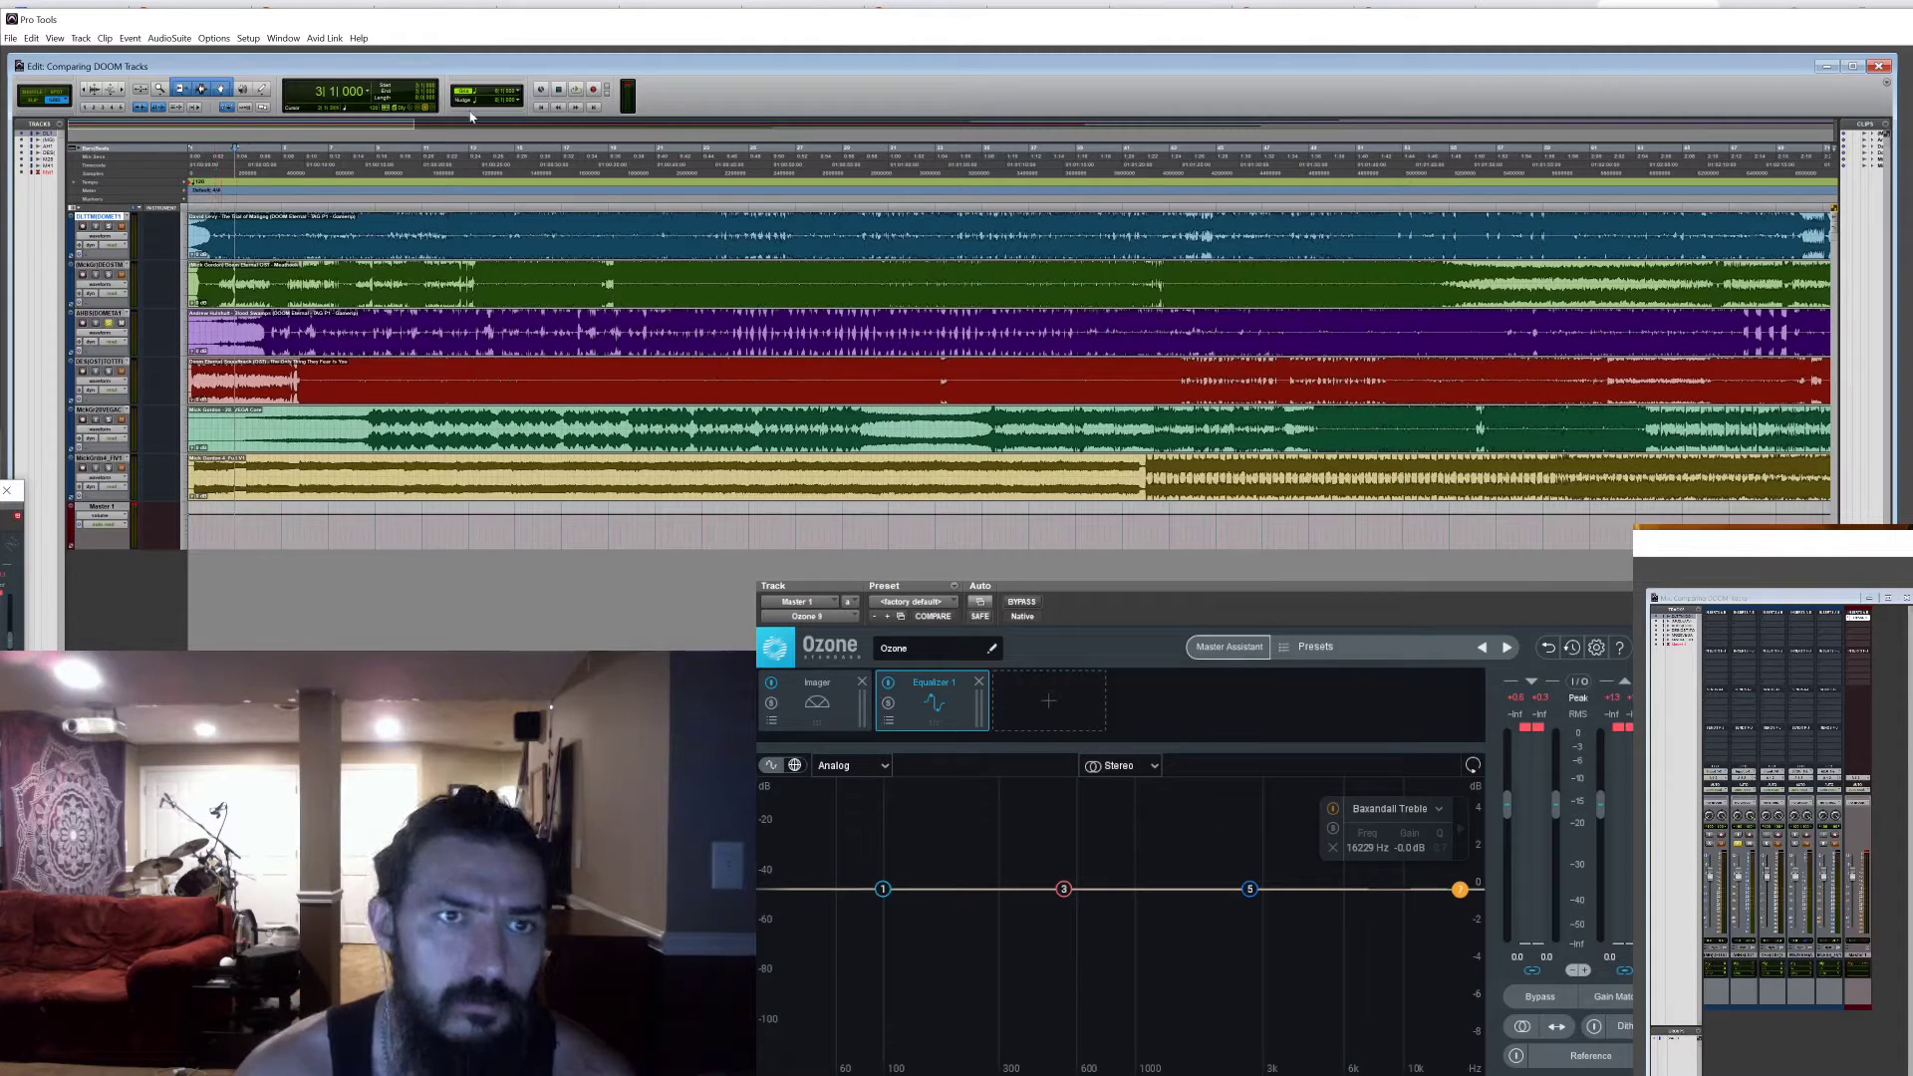
{"action": "left_click", "coordinate": [577, 90]}
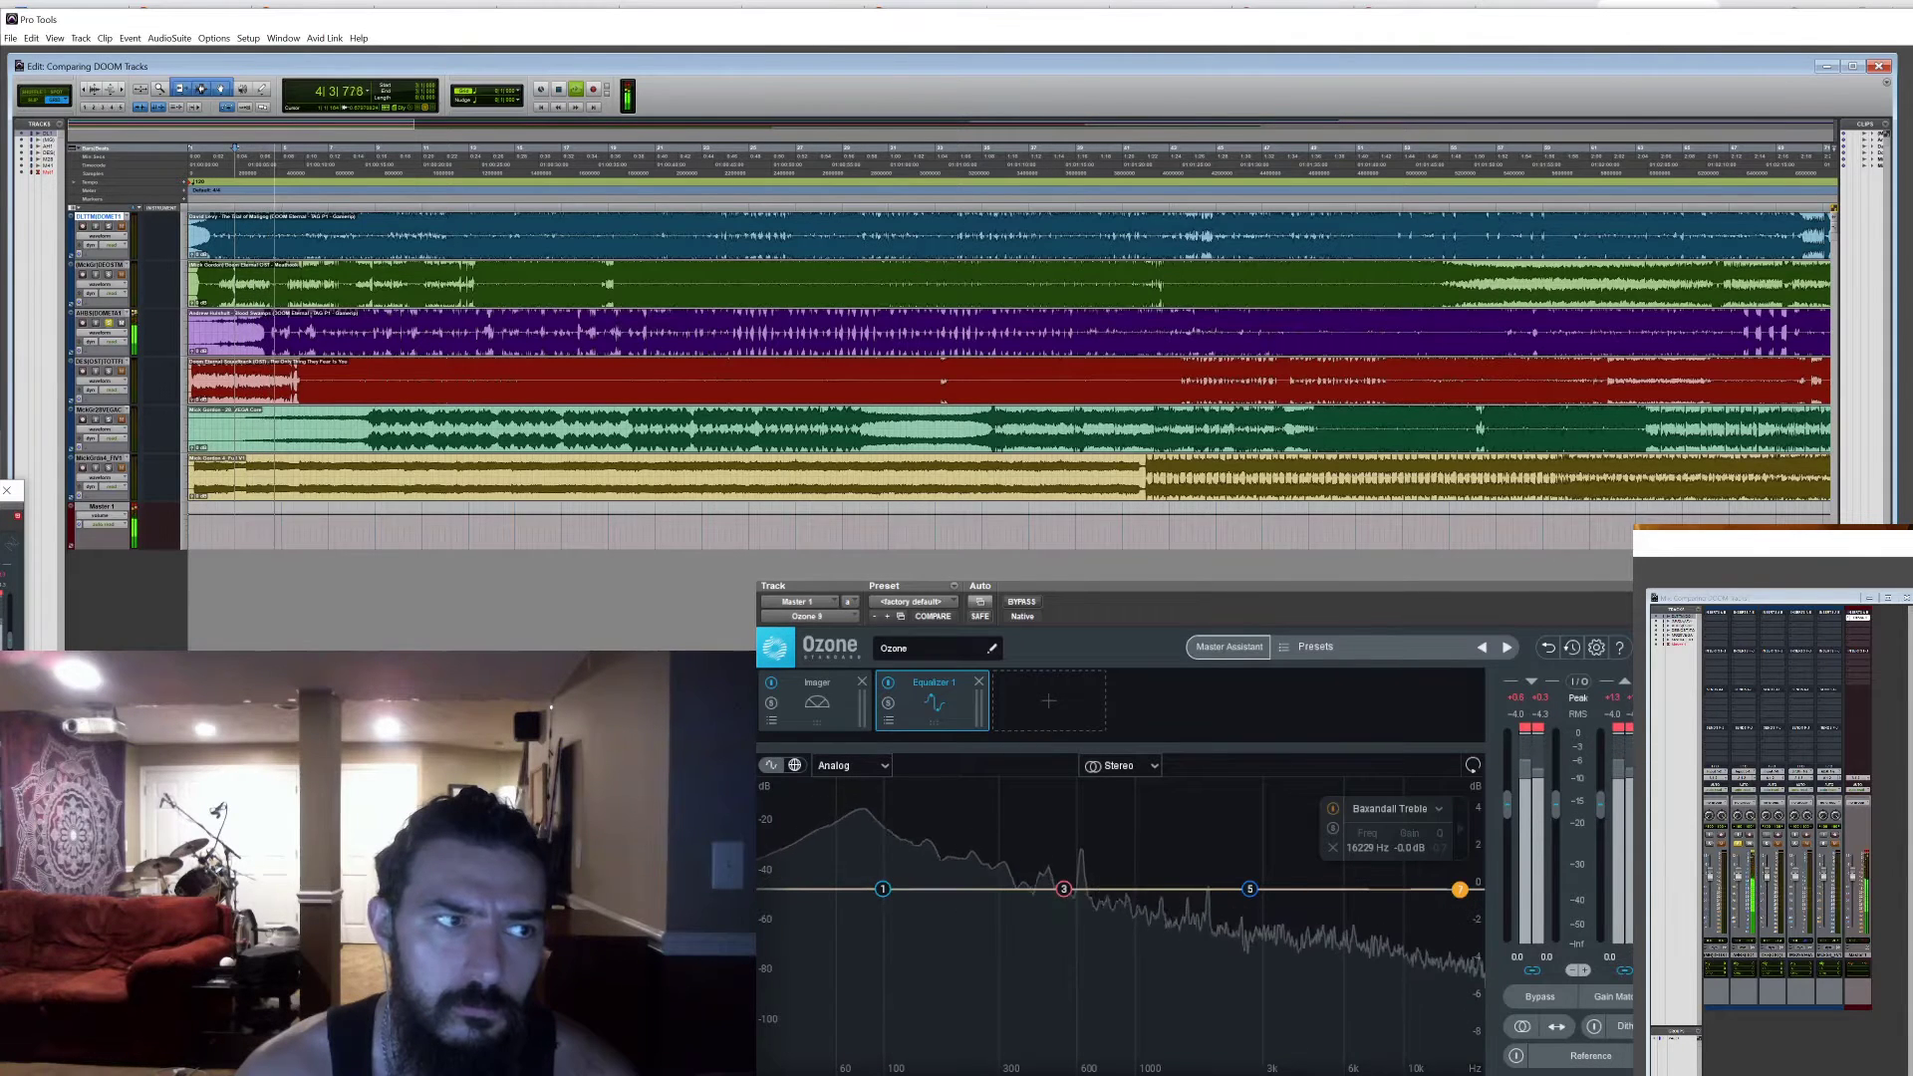
Return to the Imager and raise the second crossover into the range between 100 and 300 Hz during playback
{"action": "left_click", "coordinate": [835, 714]}
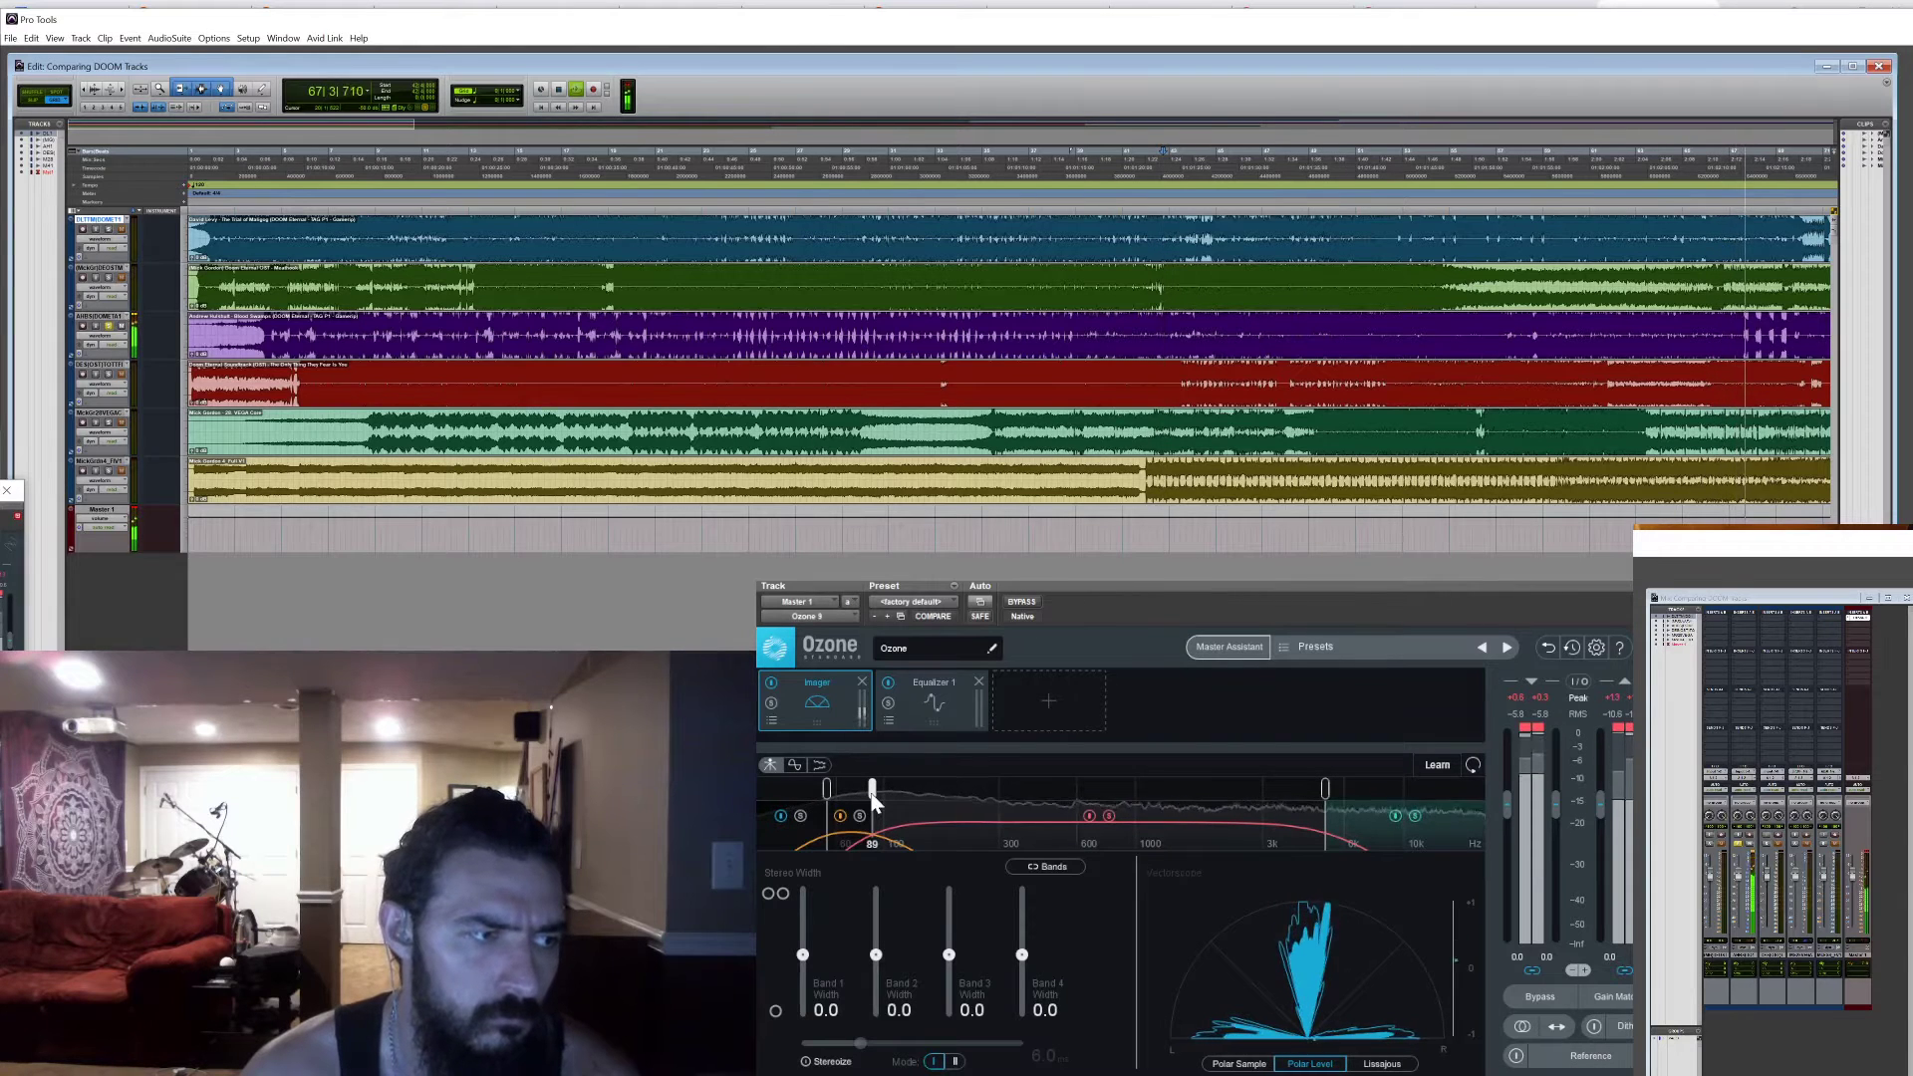
{"action": "left_click_drag", "start_coordinate": [872, 797], "coordinate": [968, 791]}
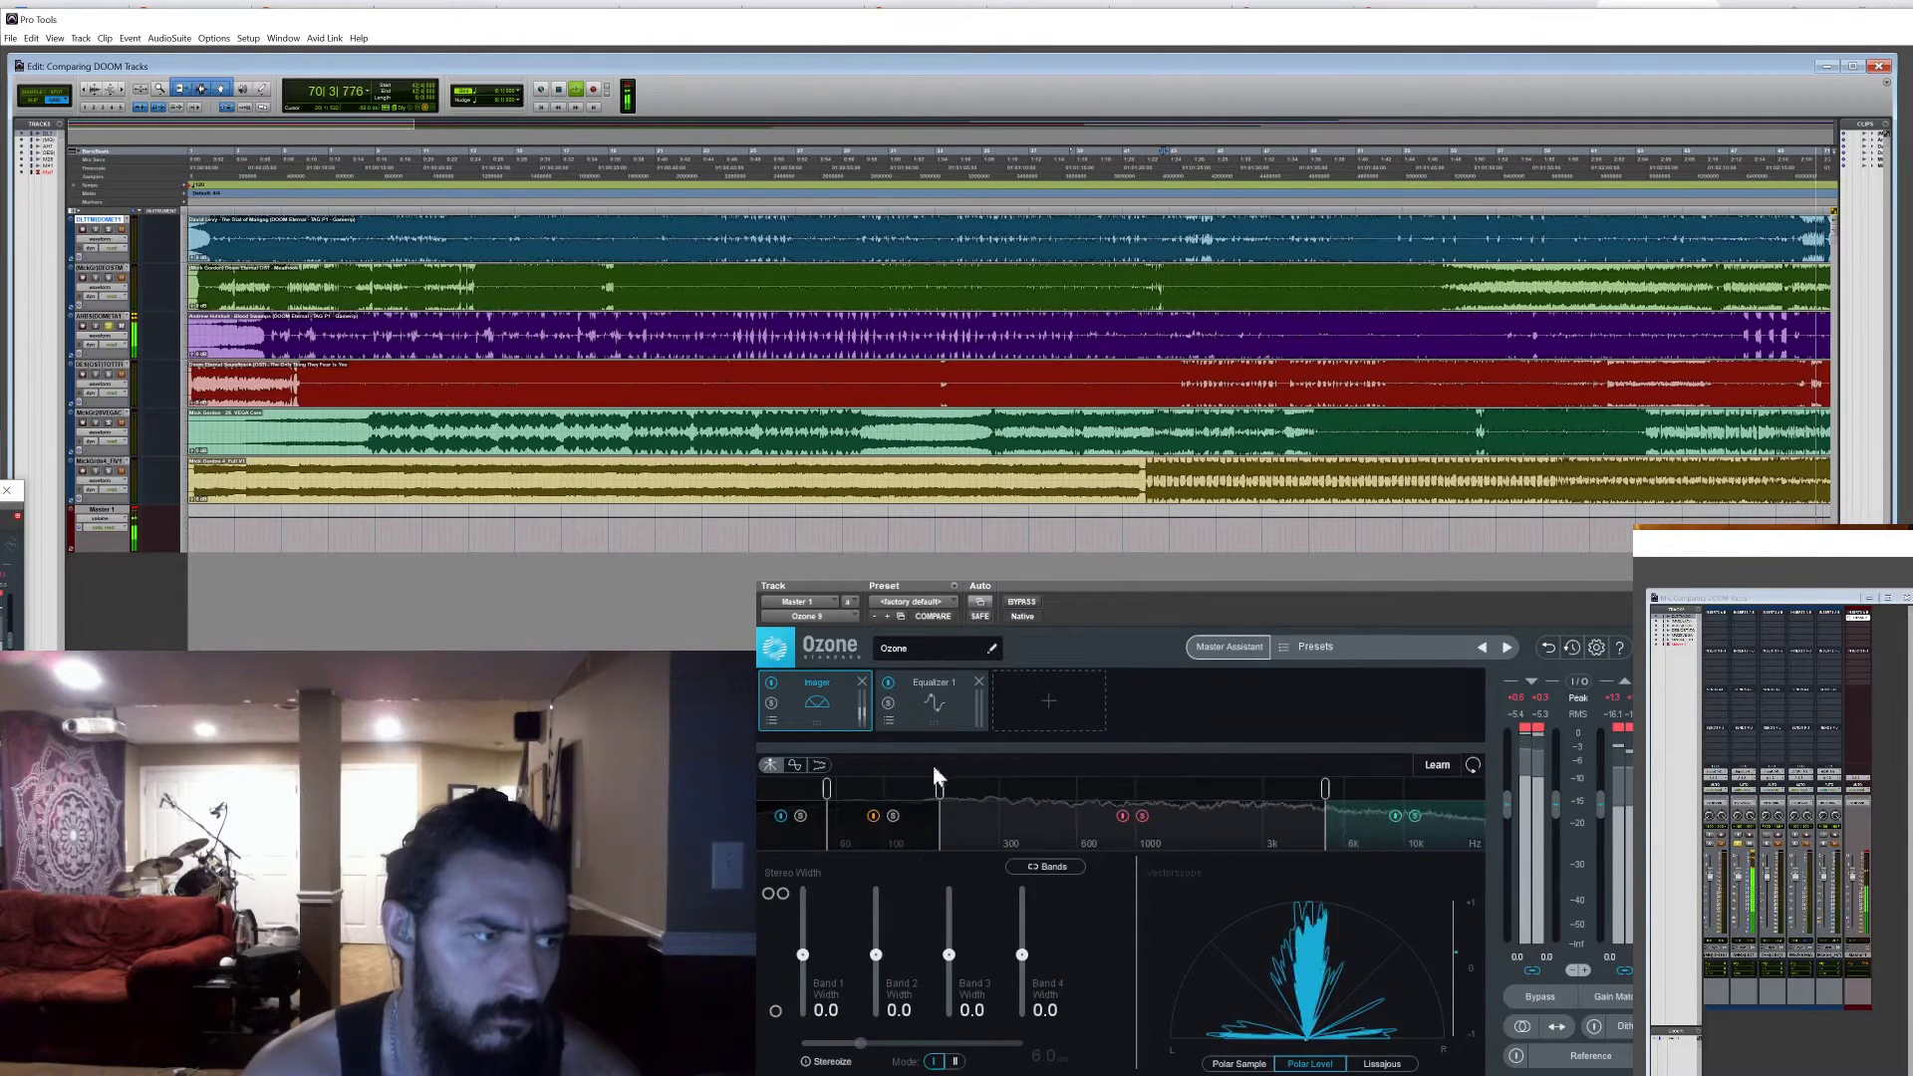
Compare the third track's equalizer spectrum with its stereo image in the Imager, and stop playback
{"action": "left_click", "coordinate": [948, 704]}
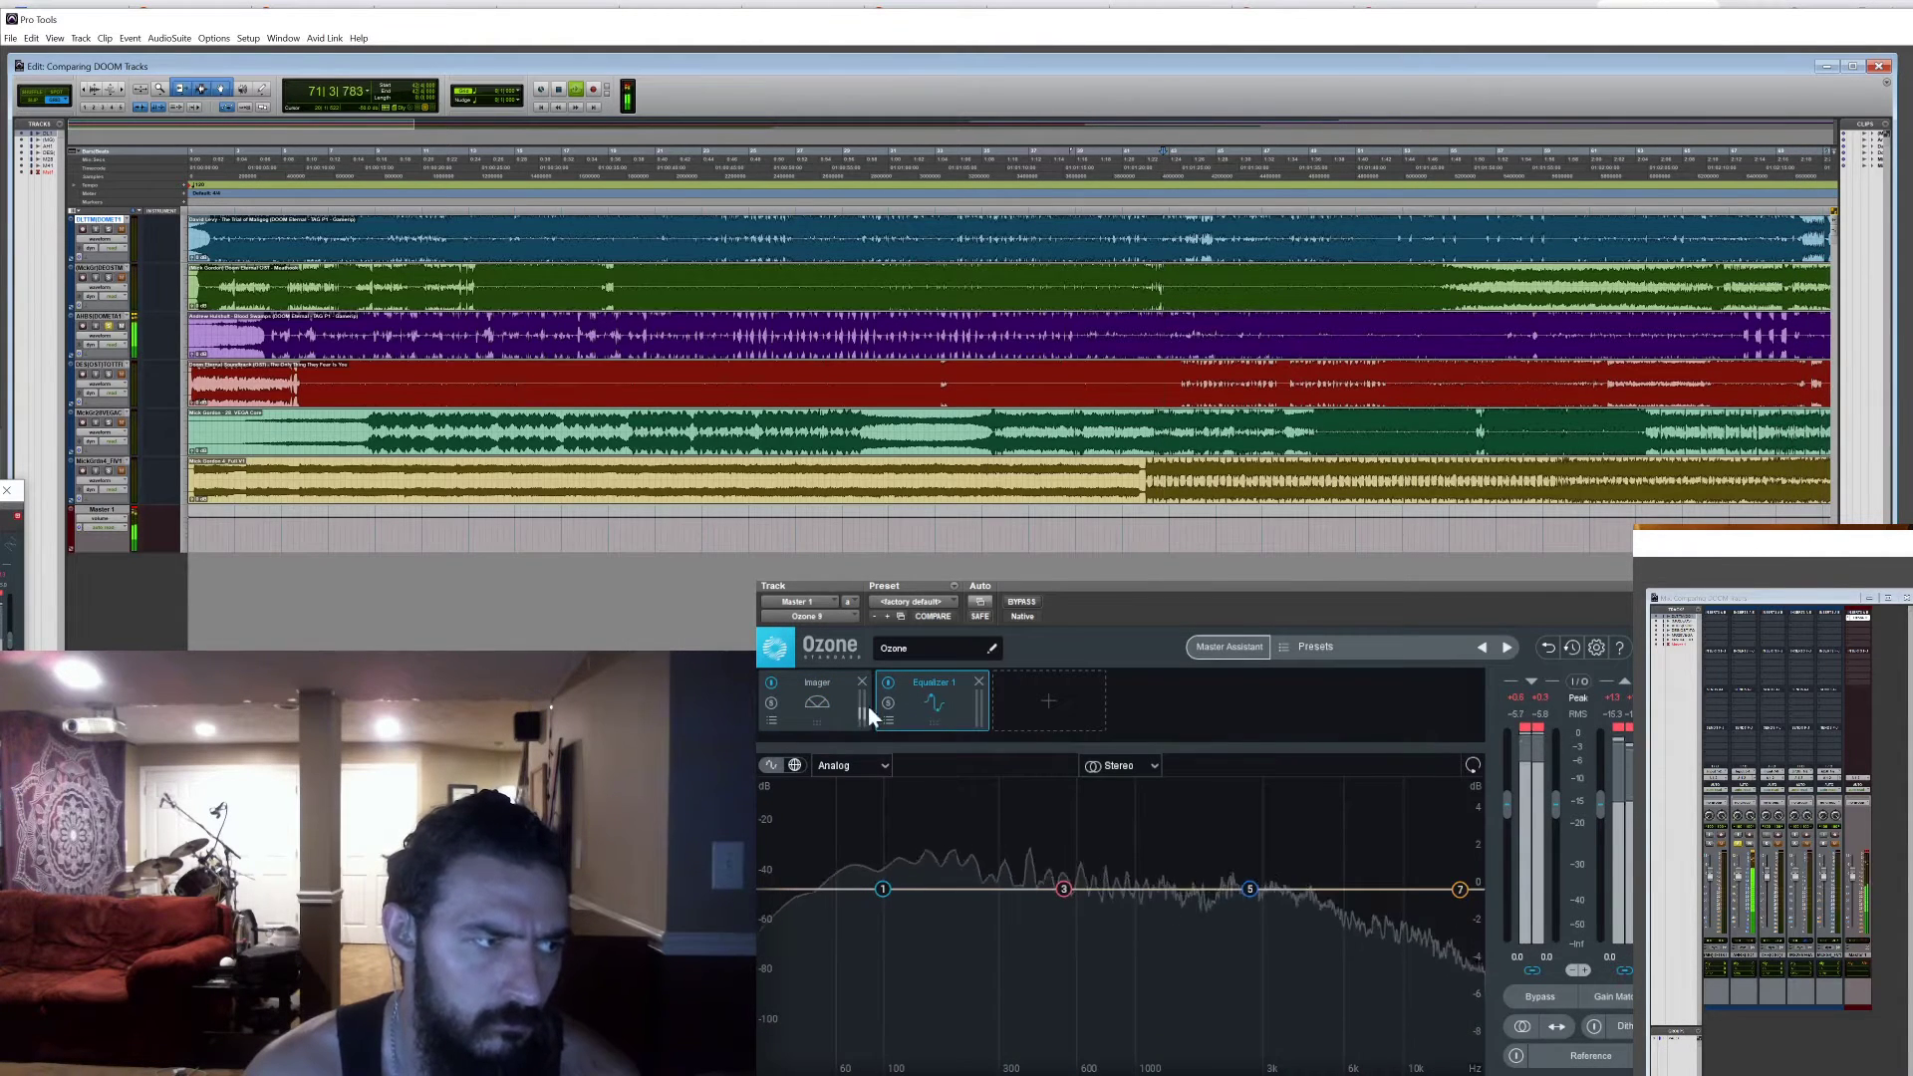
{"action": "left_click", "coordinate": [827, 694]}
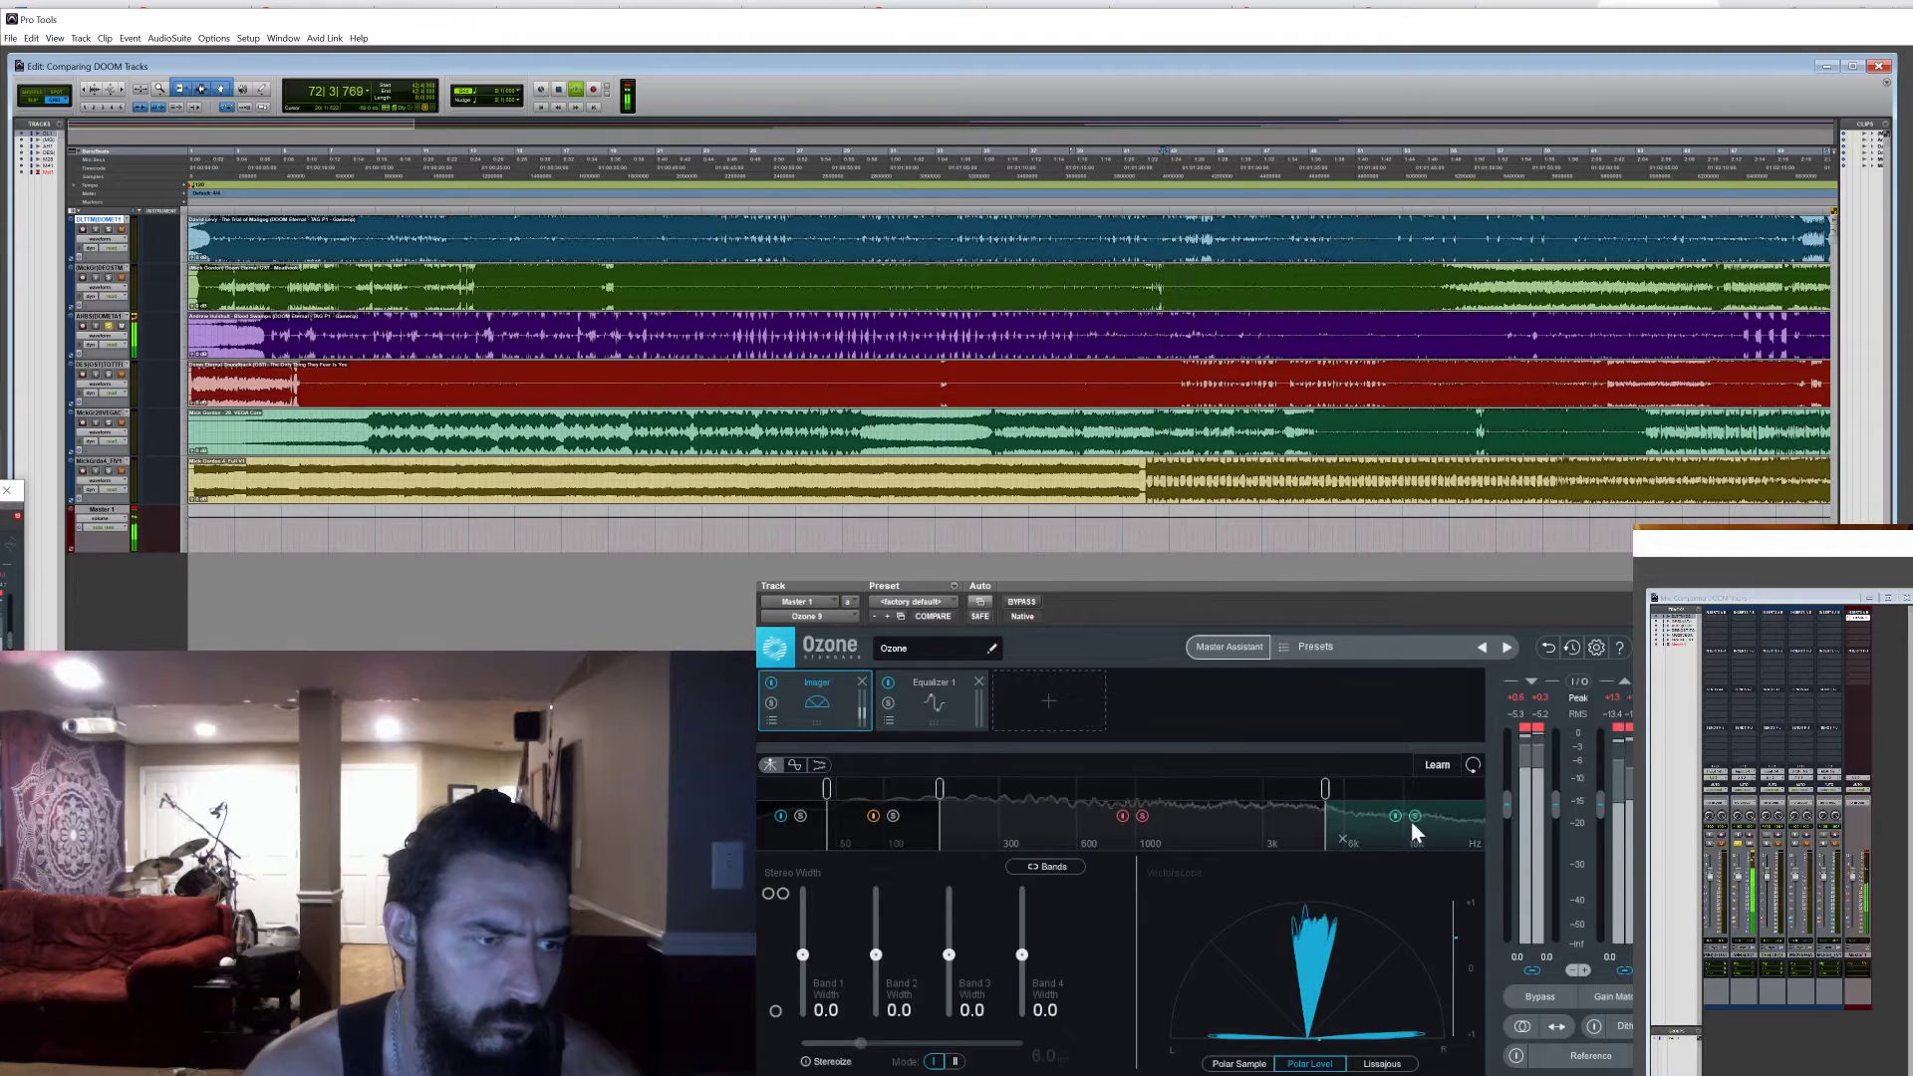
{"action": "left_click", "coordinate": [927, 696]}
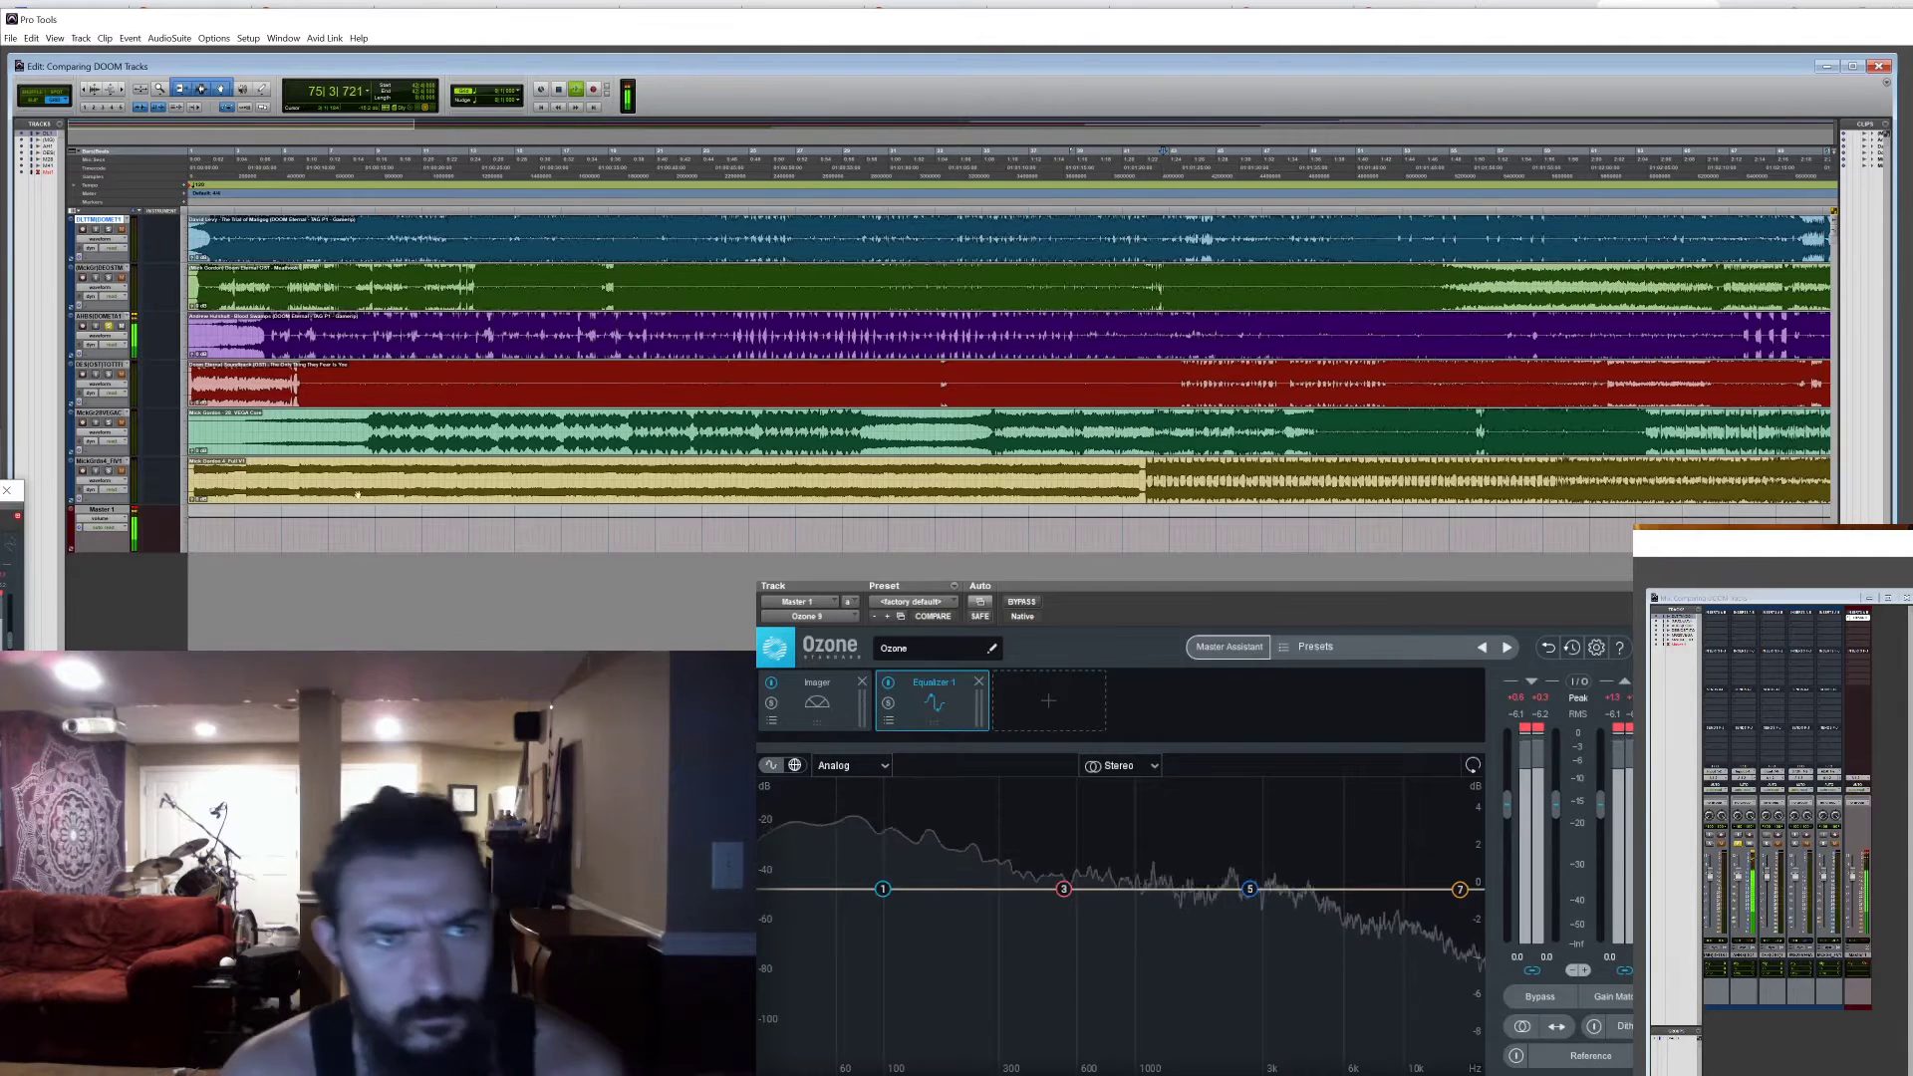
{"action": "left_click", "coordinate": [559, 91]}
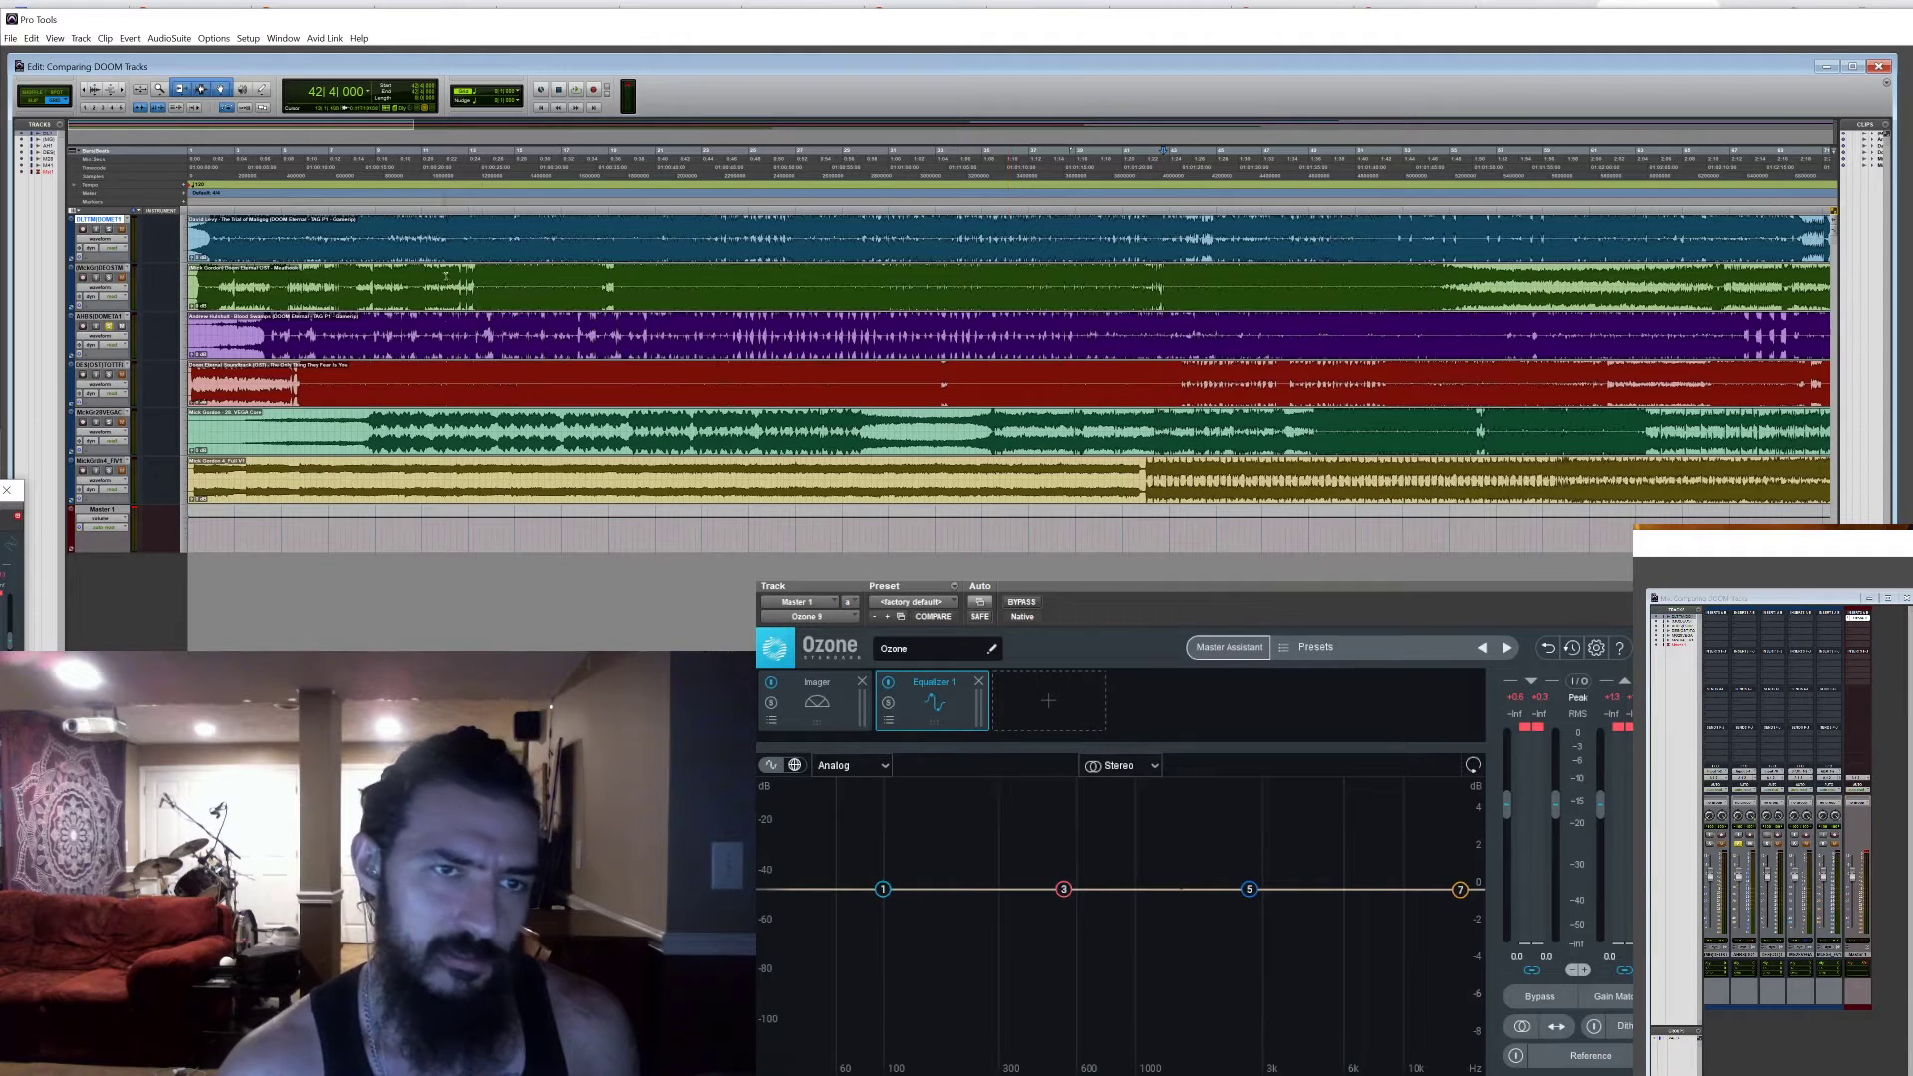
Solo Imager band 3 and raise the first crossover to about 60 Hz while playing the third track from bar 42
{"action": "left_click", "coordinate": [815, 686]}
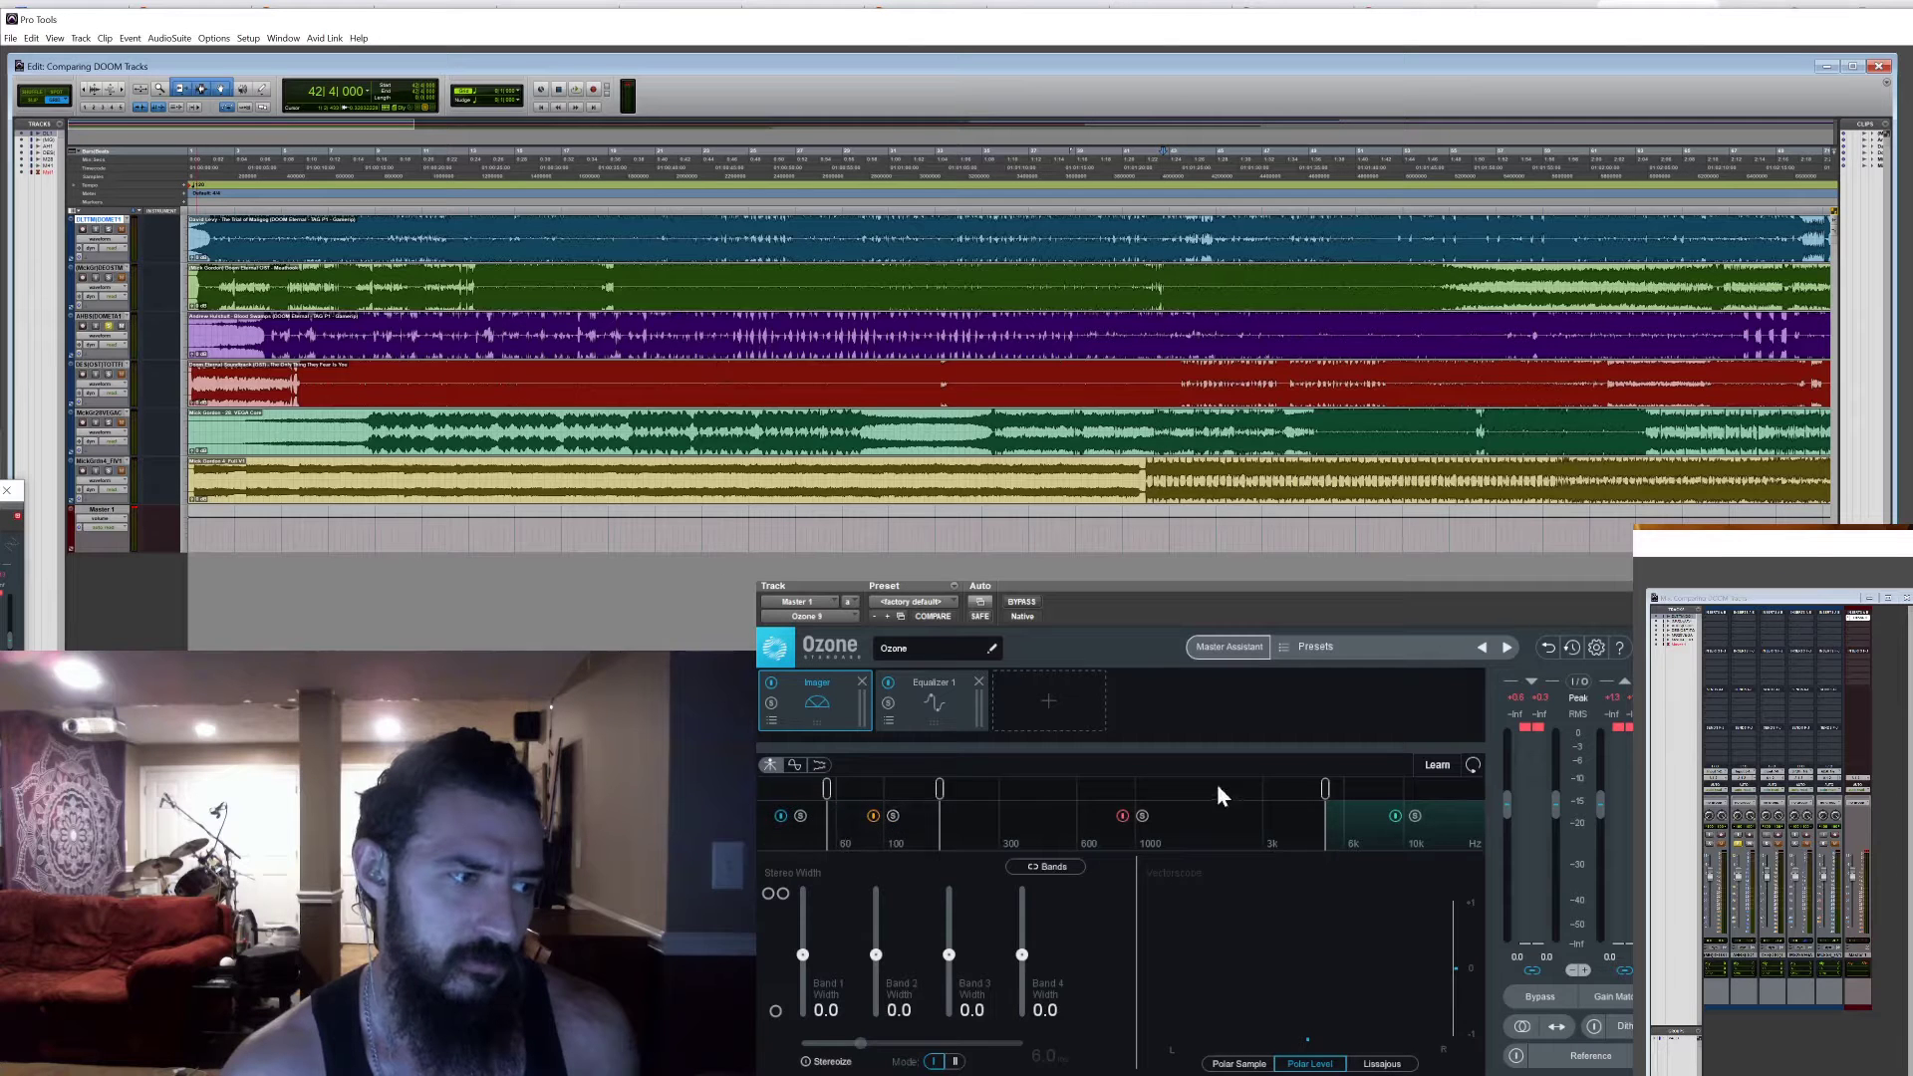
{"action": "left_click", "coordinate": [1143, 816]}
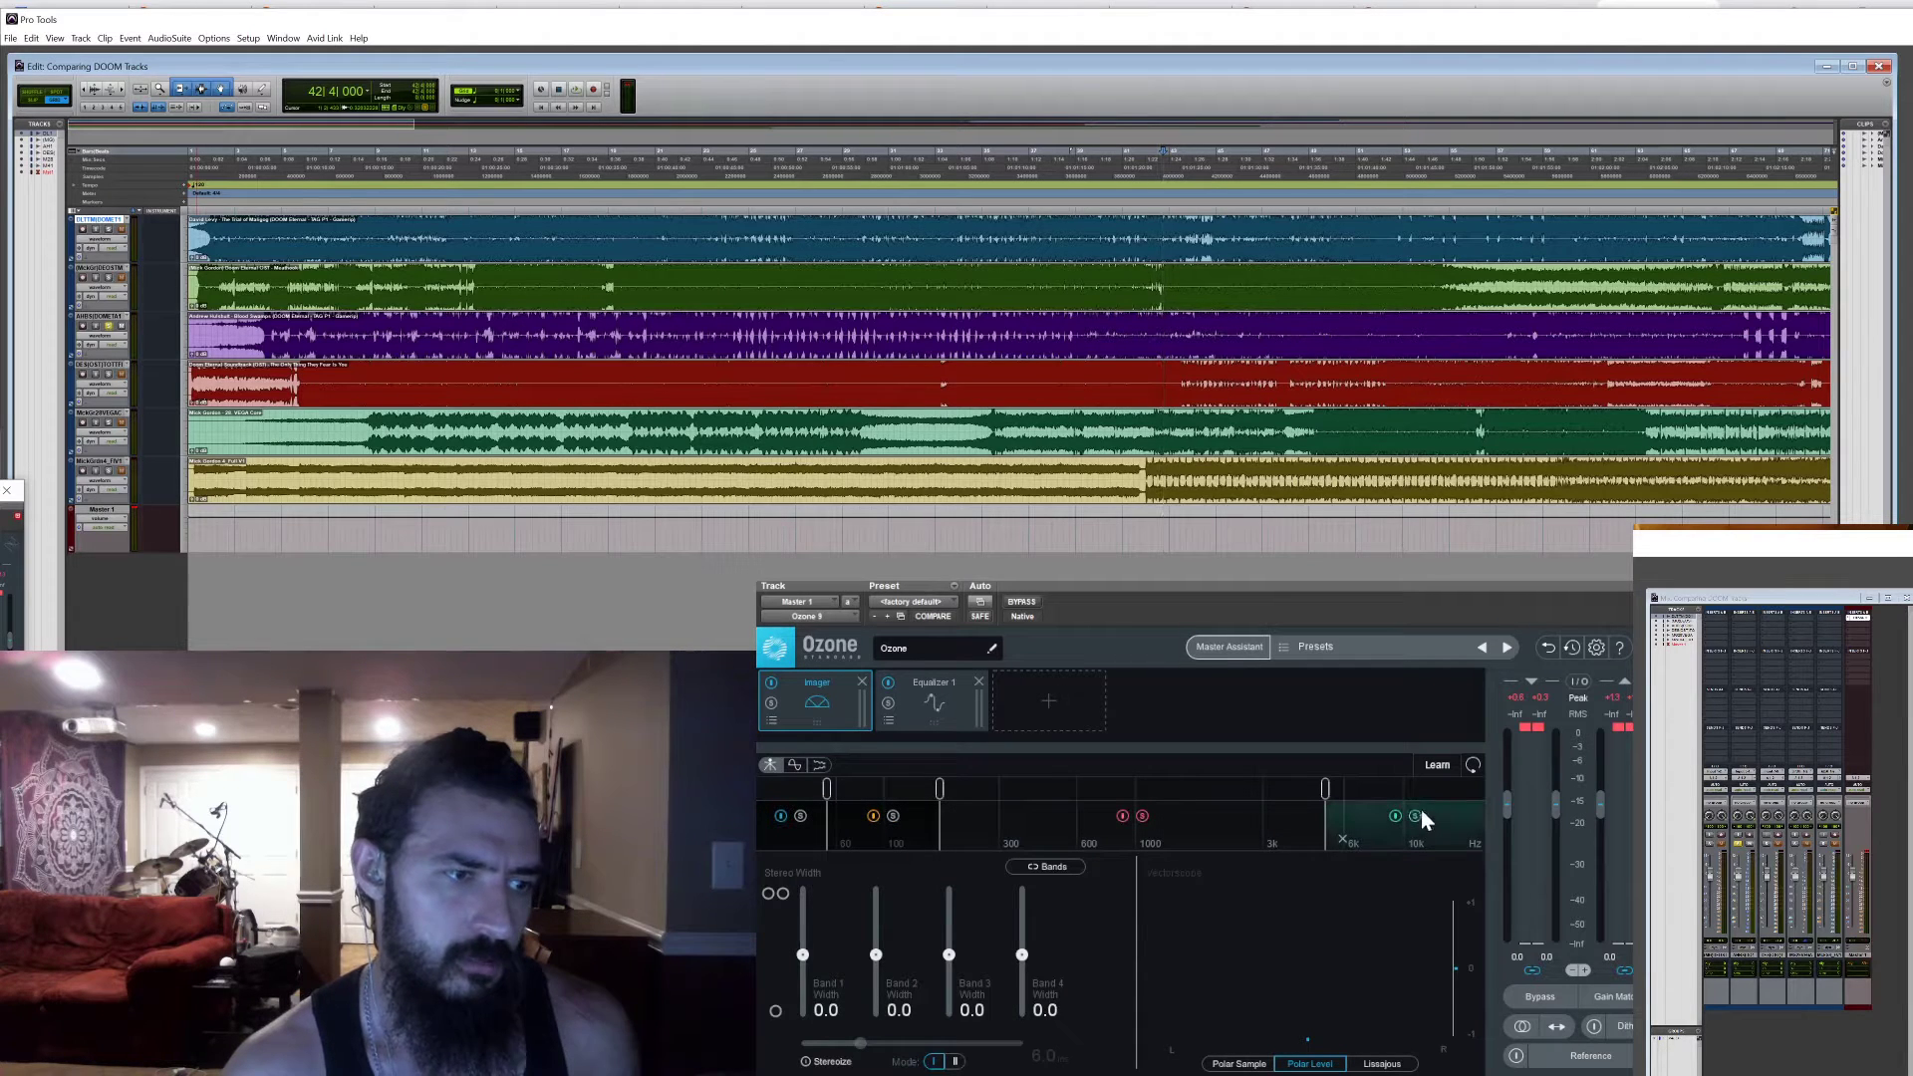
{"action": "key", "text": "space"}
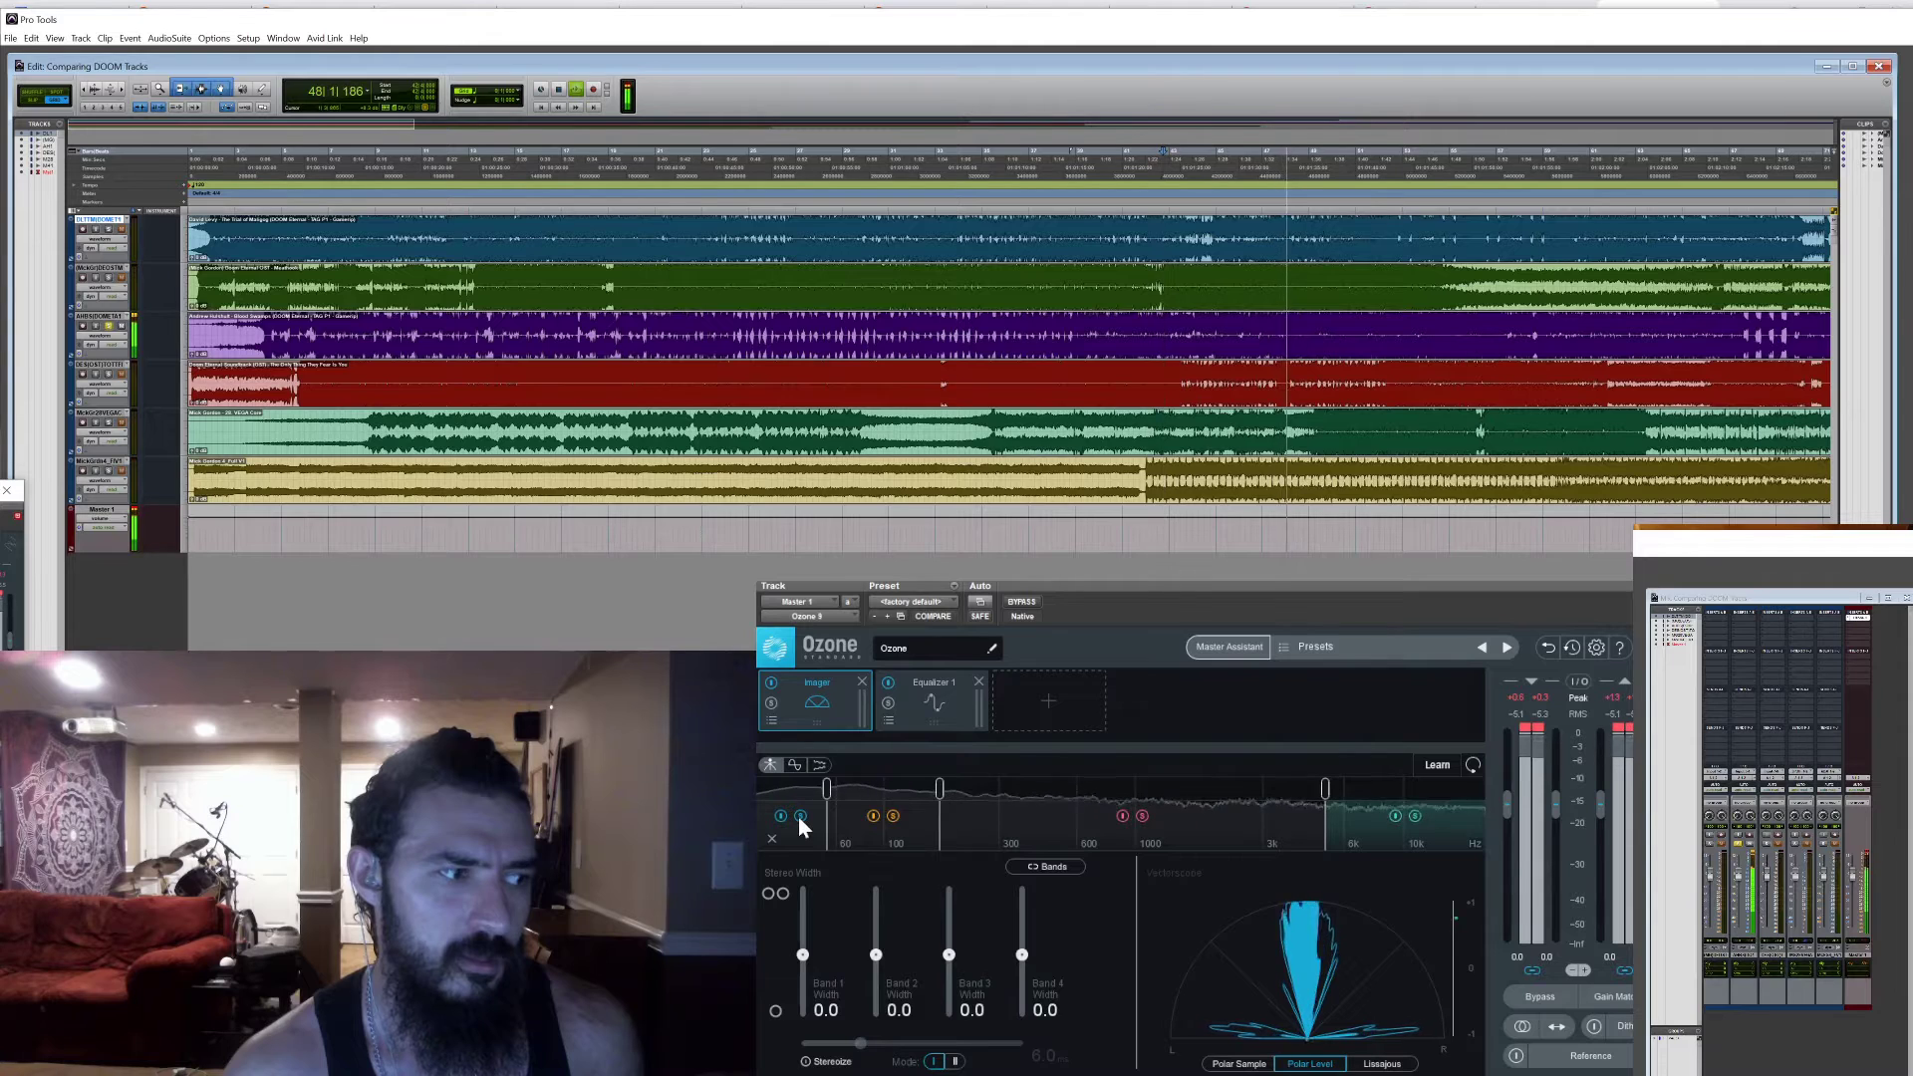
{"action": "left_click_drag", "start_coordinate": [830, 789], "coordinate": [843, 790]}
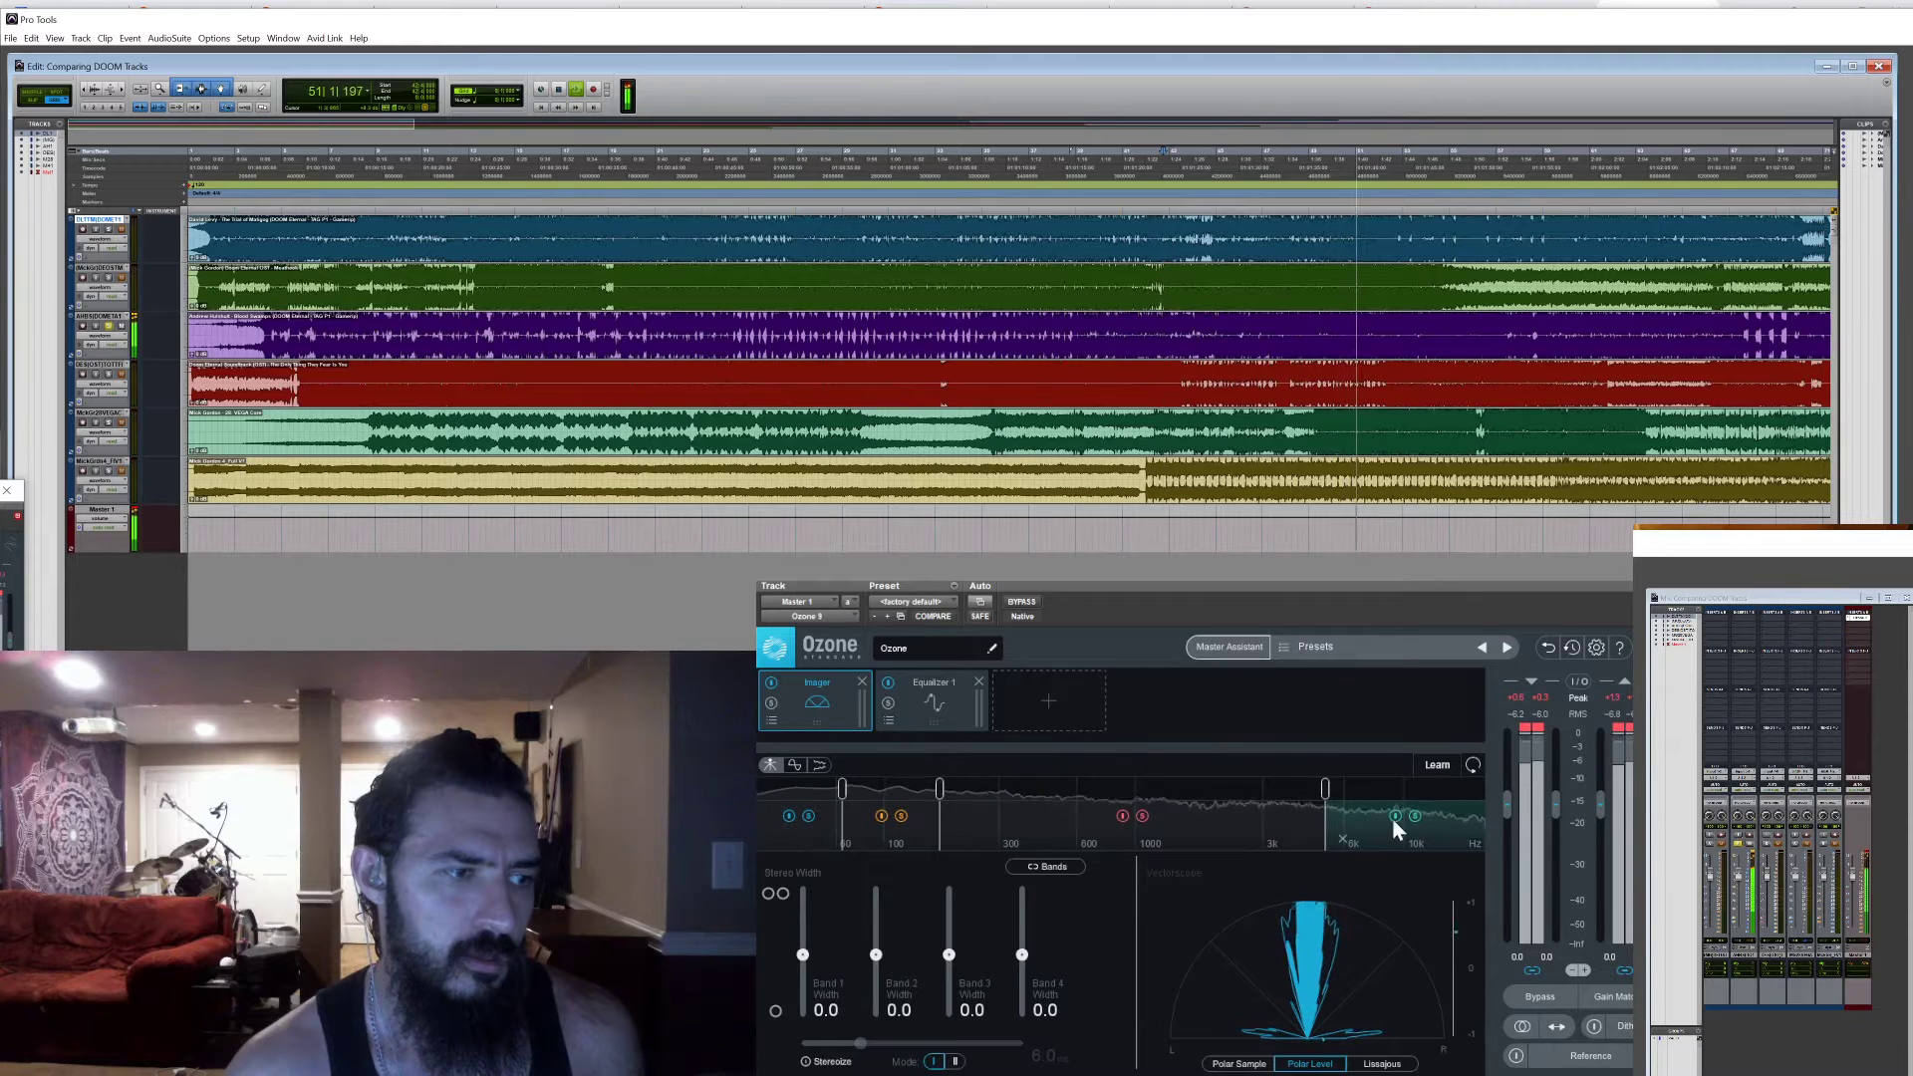
Toggle the solos on the Imager bands to audition the third track's stereo width per range, and stop playback
{"action": "left_click", "coordinate": [900, 816]}
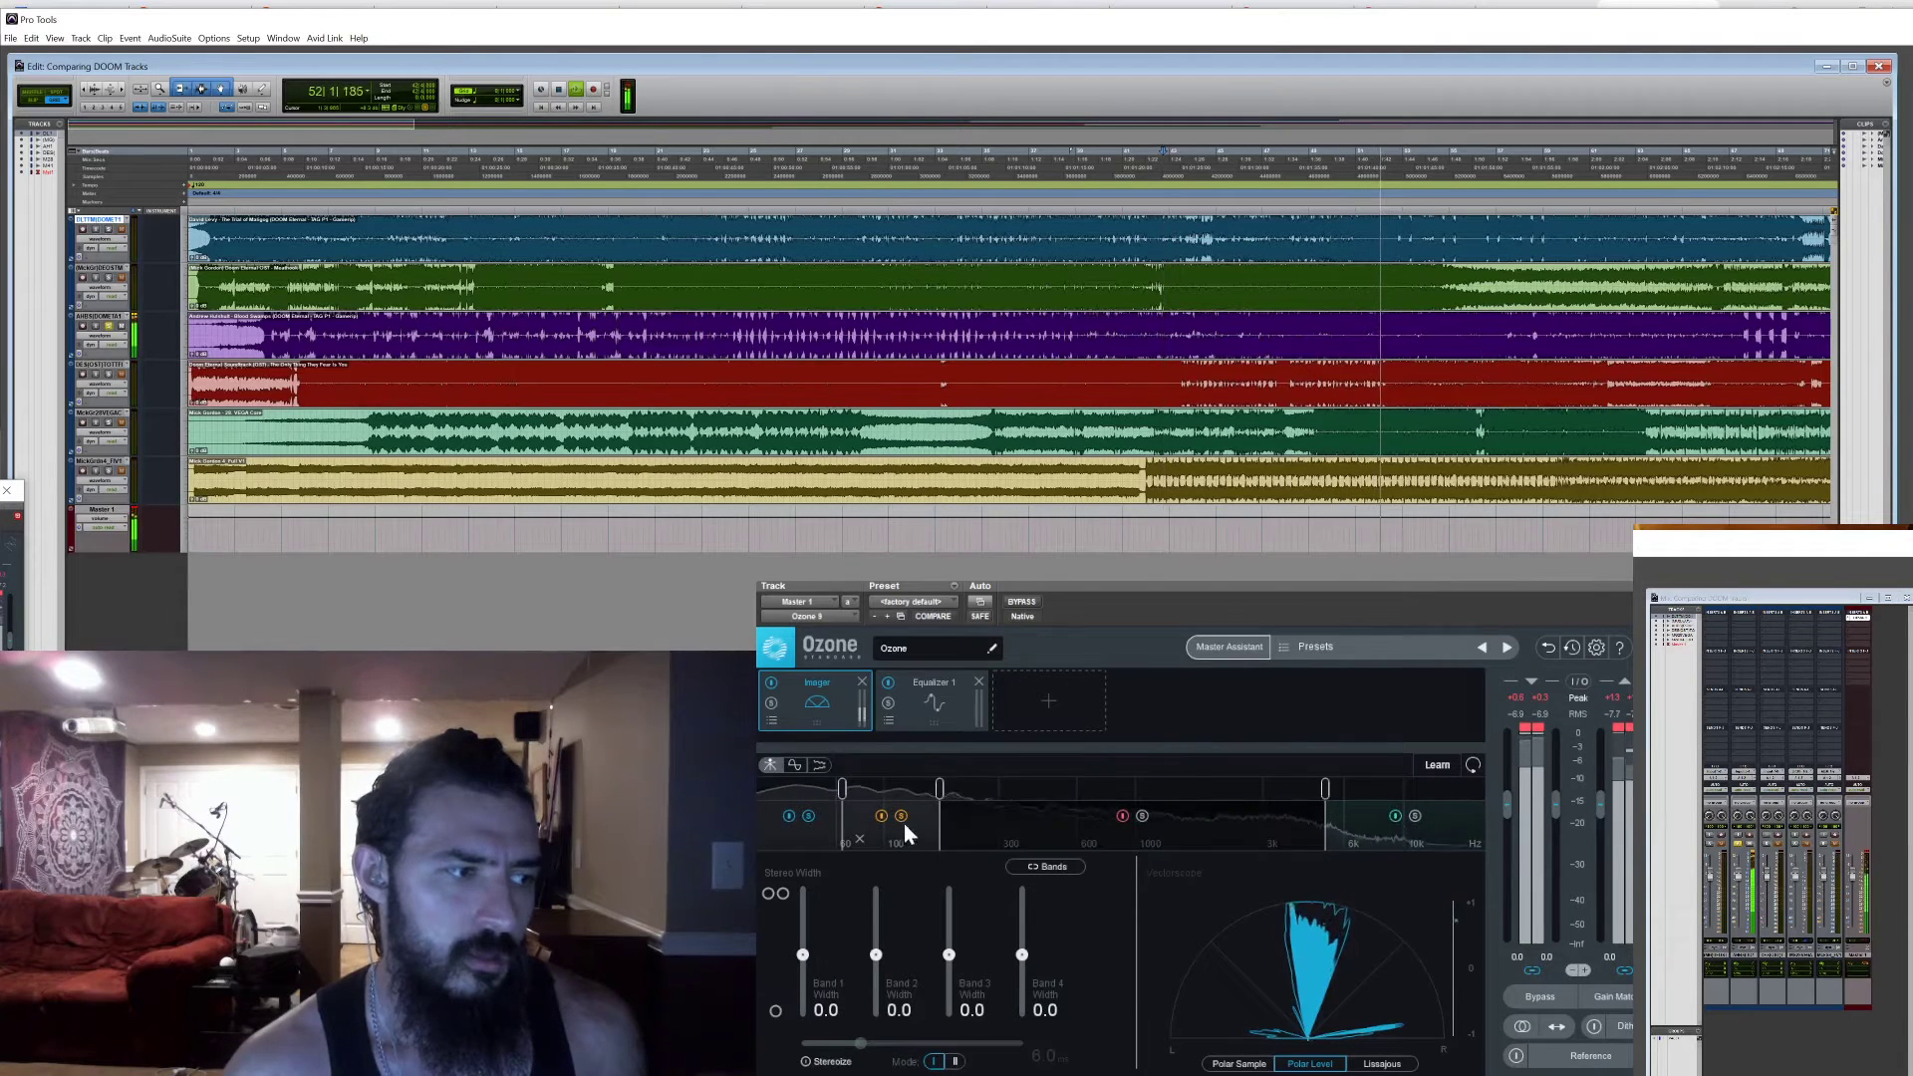
{"action": "left_click", "coordinate": [901, 816]}
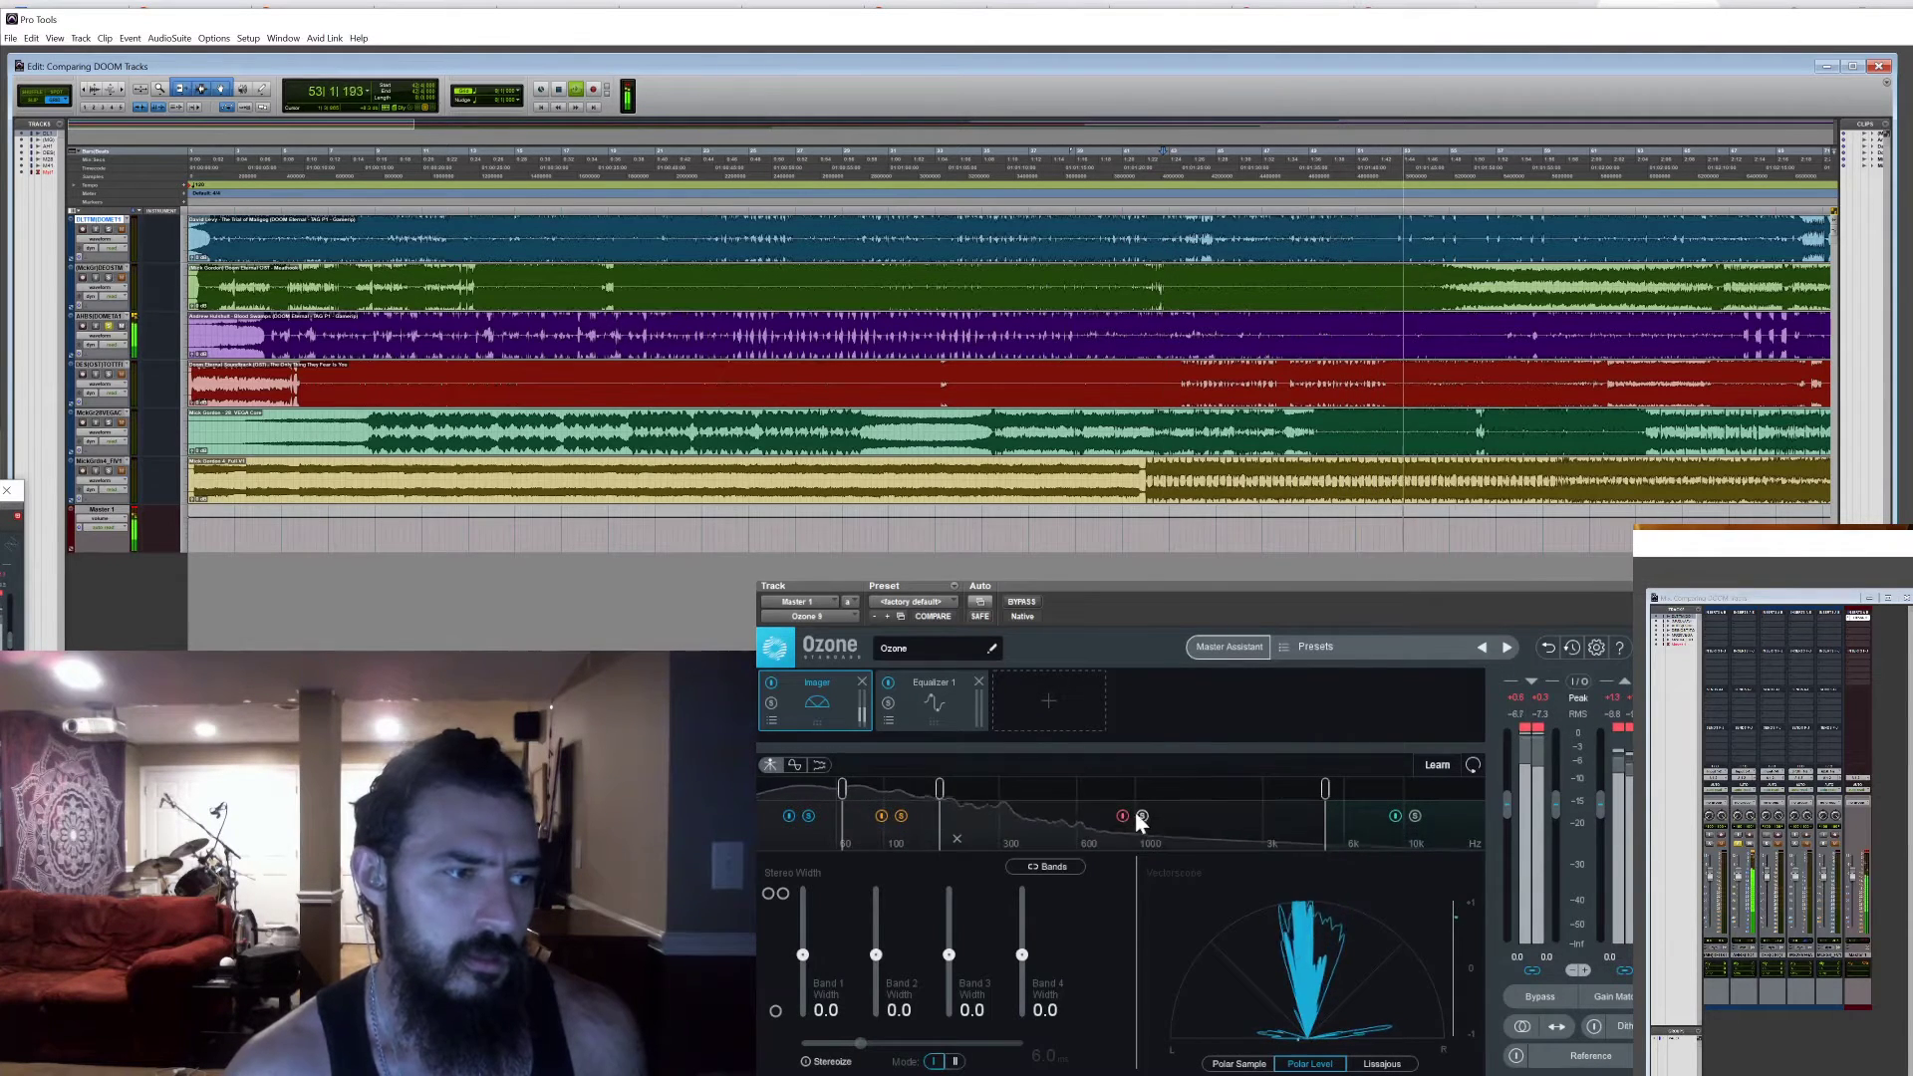
{"action": "left_click", "coordinate": [1415, 816]}
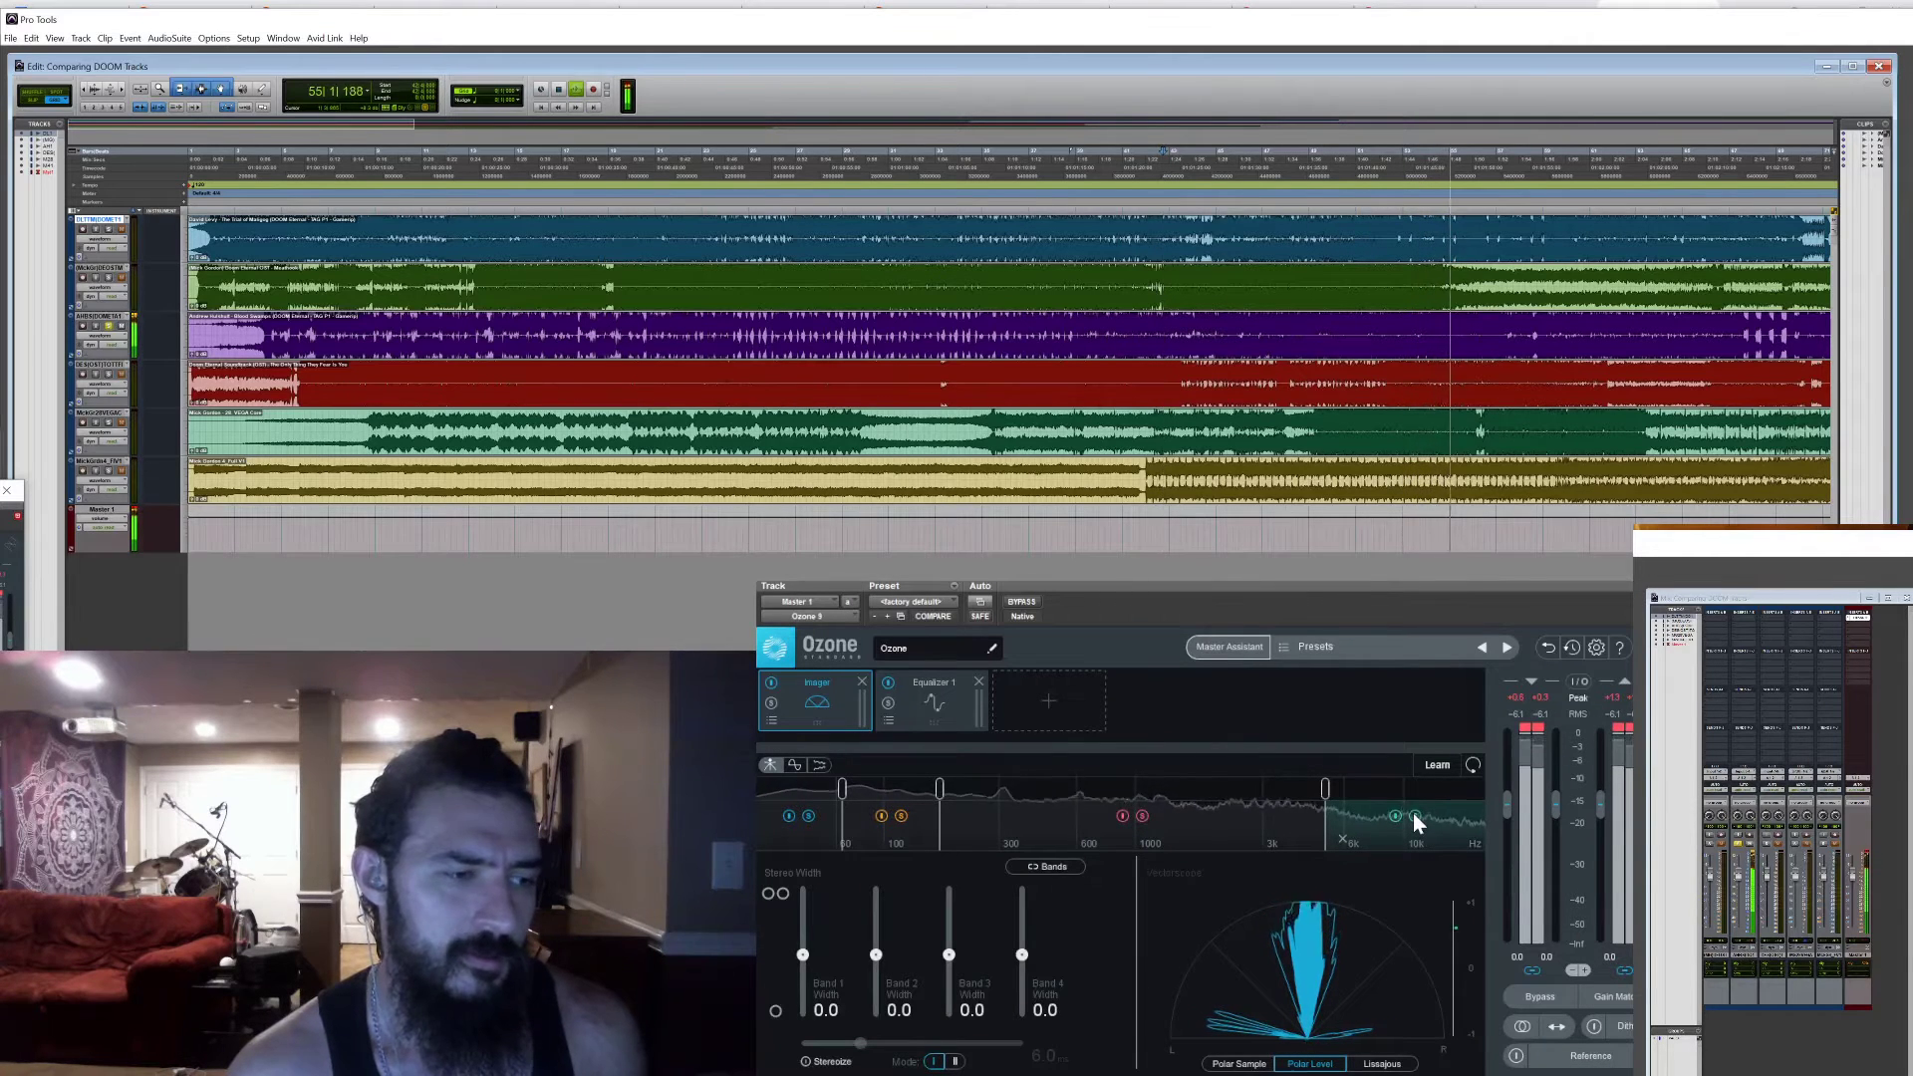
{"action": "left_click", "coordinate": [1415, 816]}
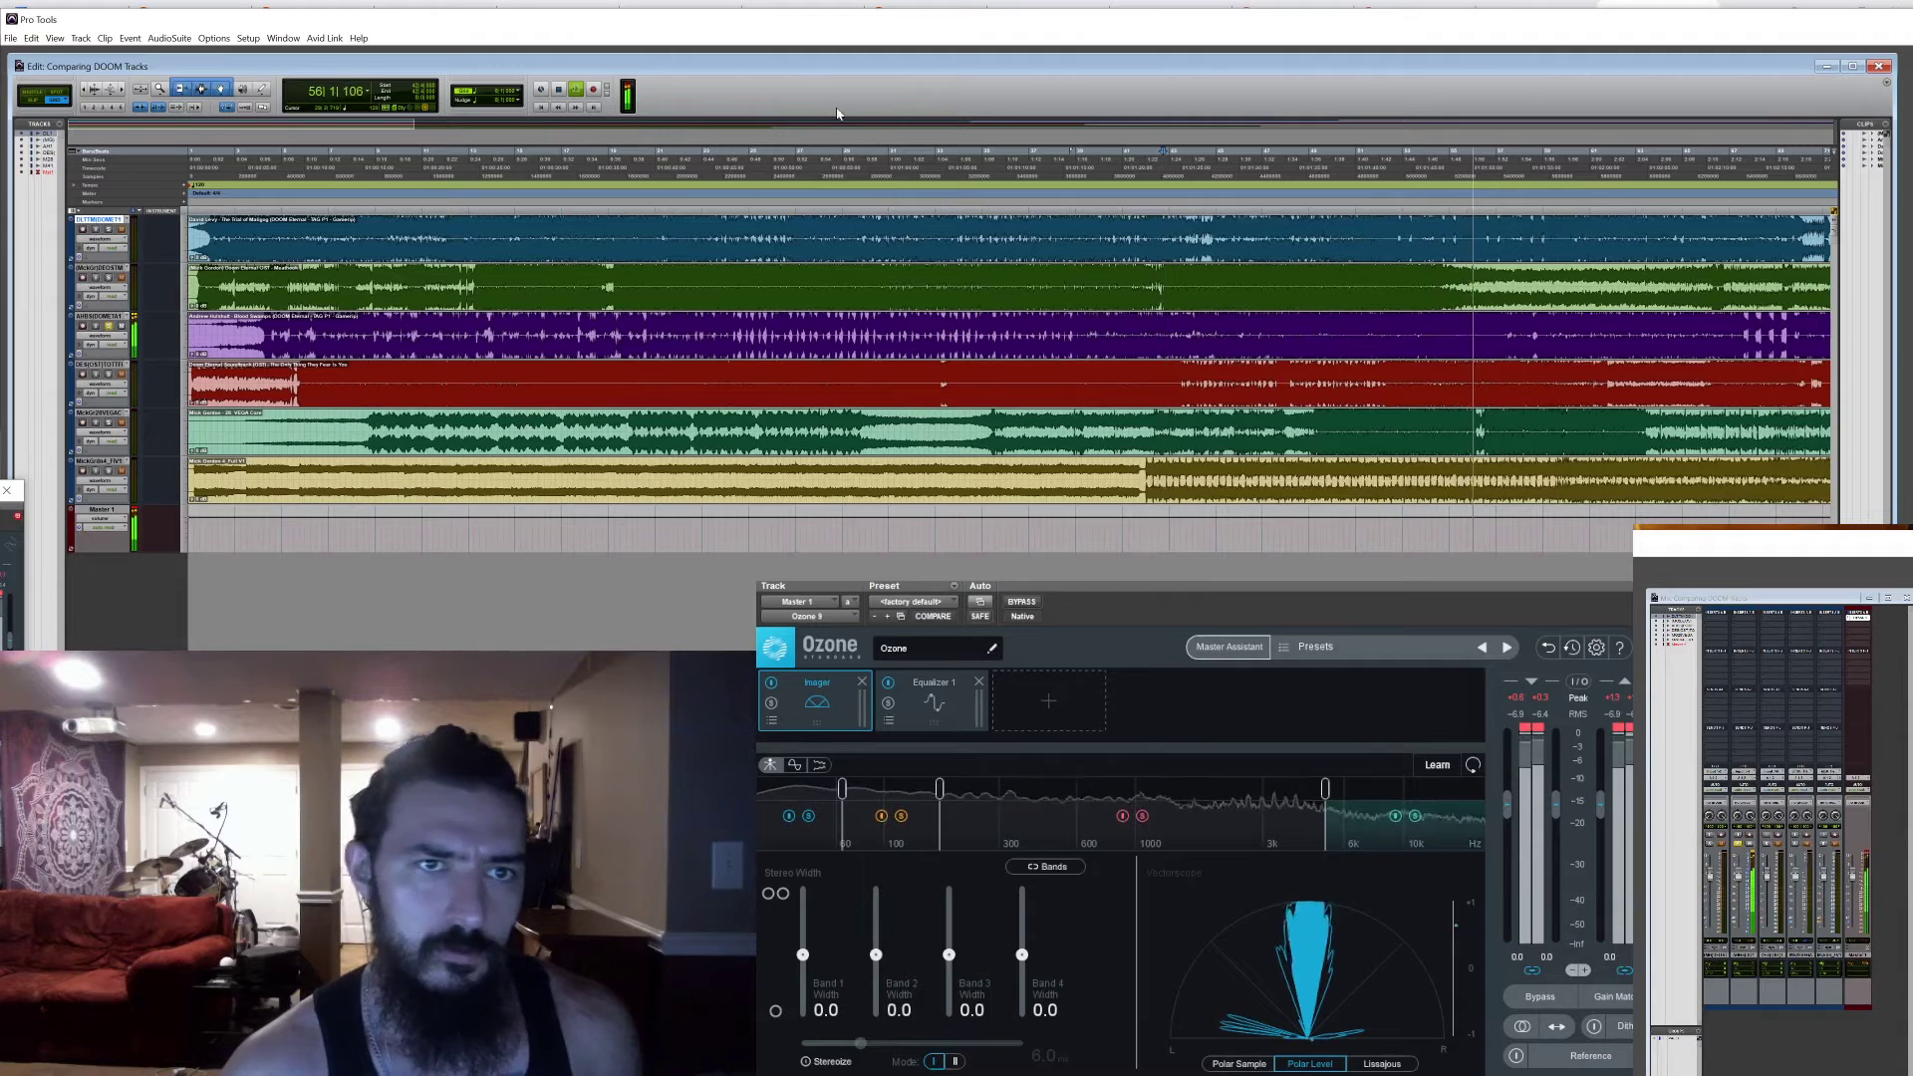
{"action": "left_click", "coordinate": [561, 91]}
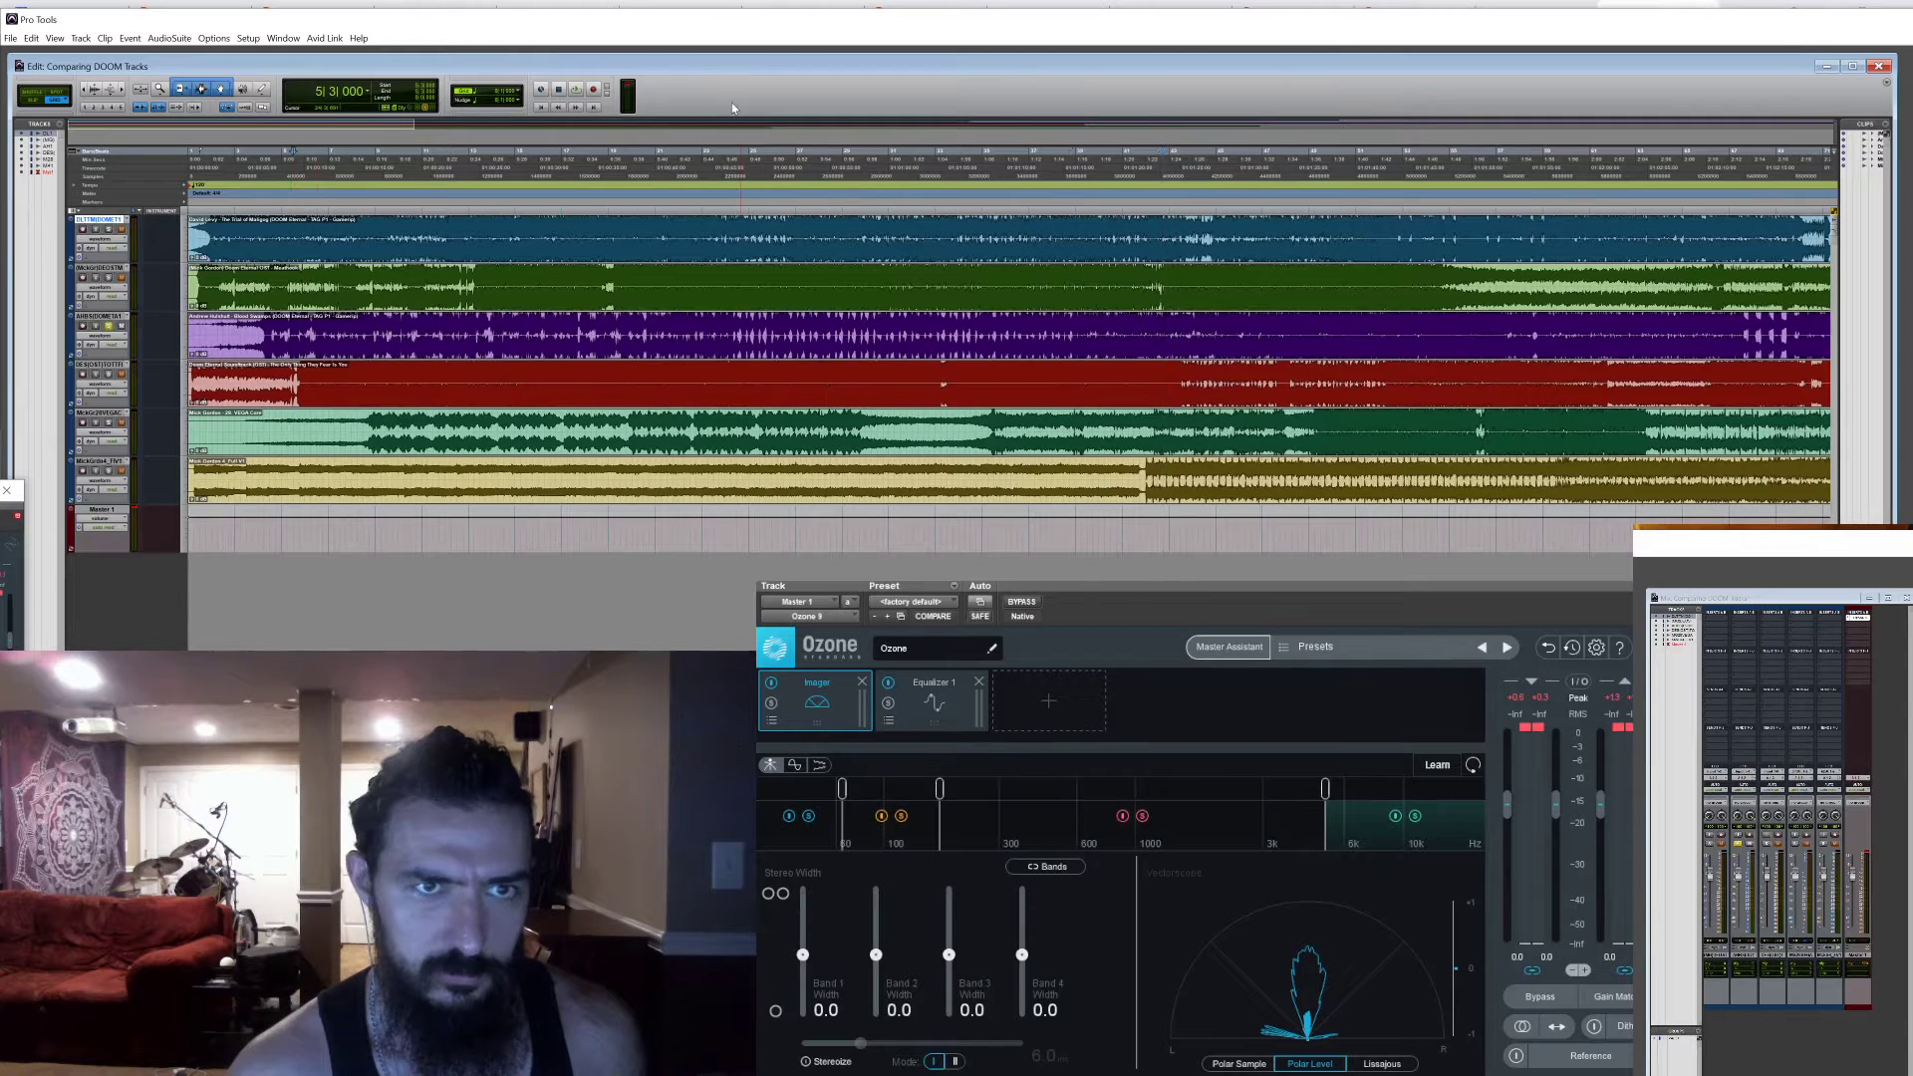
Play the fourth track from bar 5 and restart it from bar 13 to examine its stereo image
{"action": "left_click", "coordinate": [577, 90]}
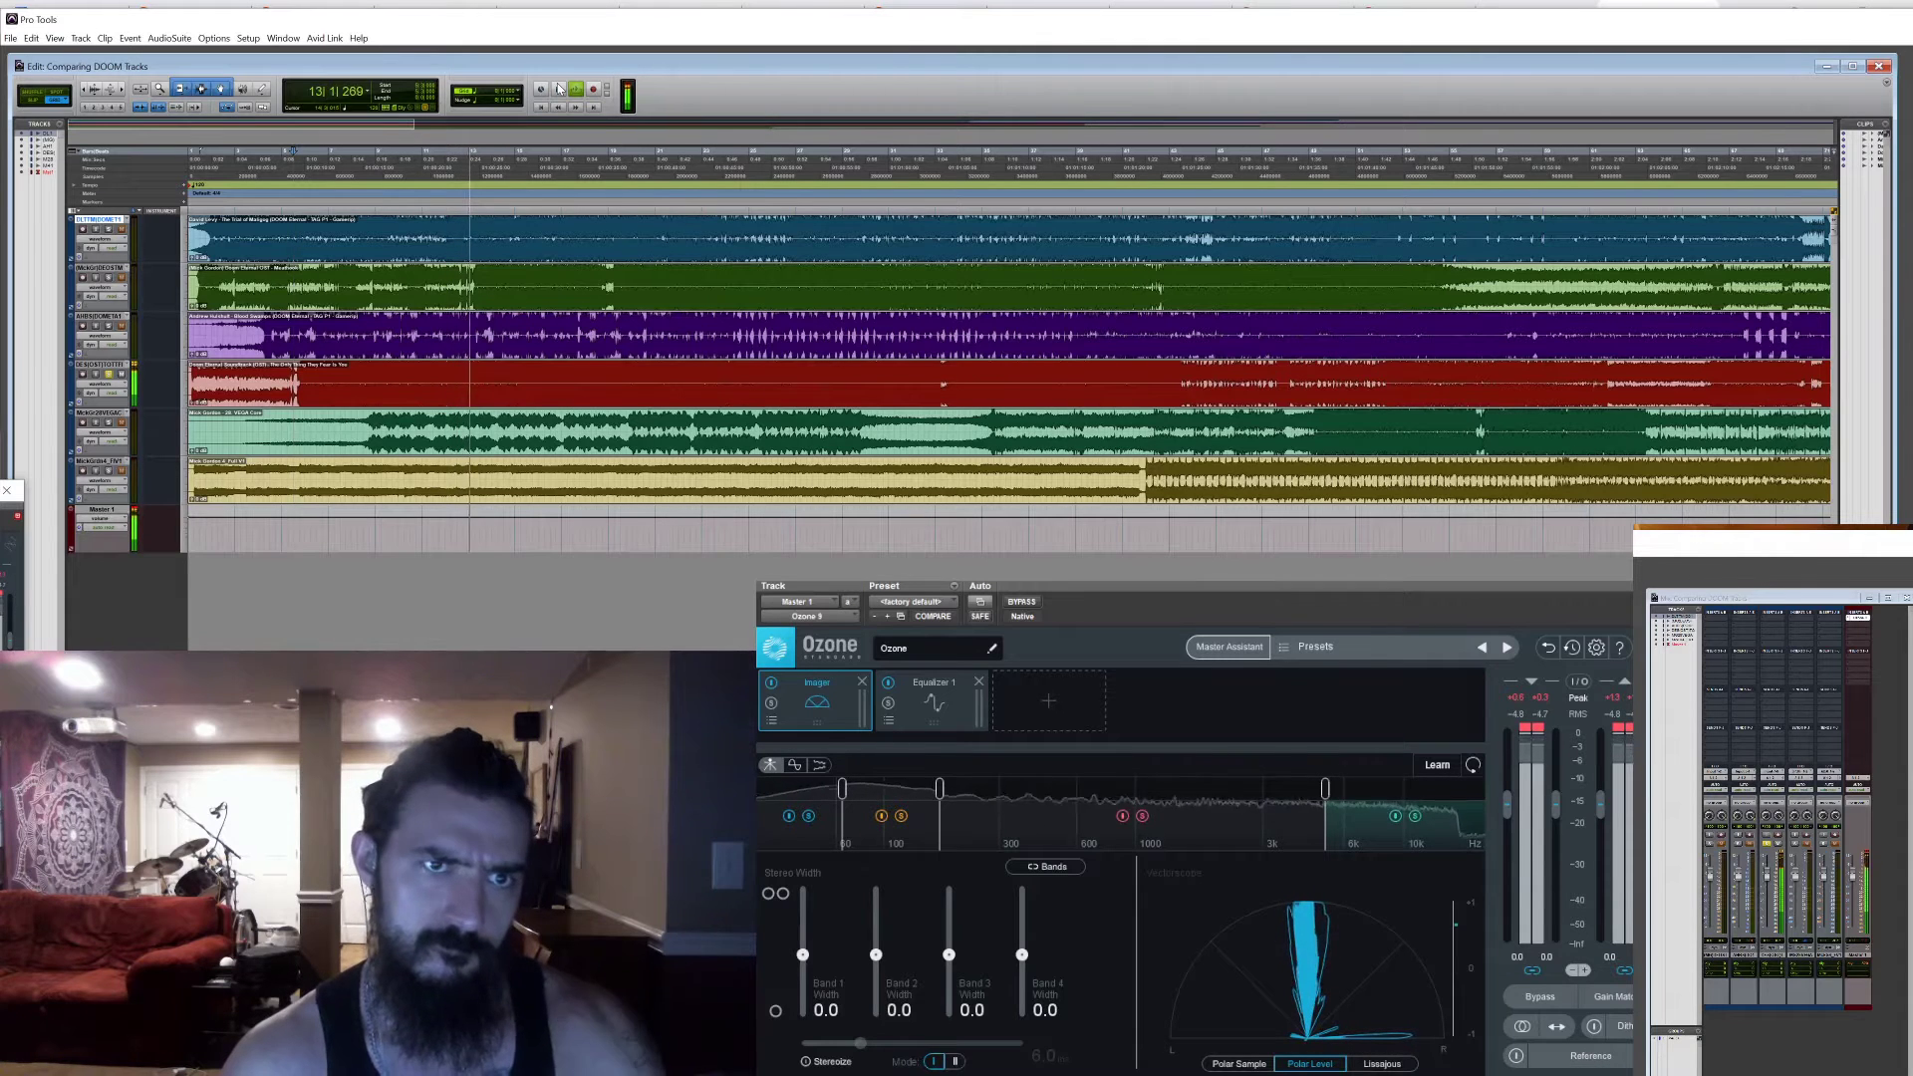
{"action": "key", "text": "space"}
{"action": "left_click", "coordinate": [469, 155]}
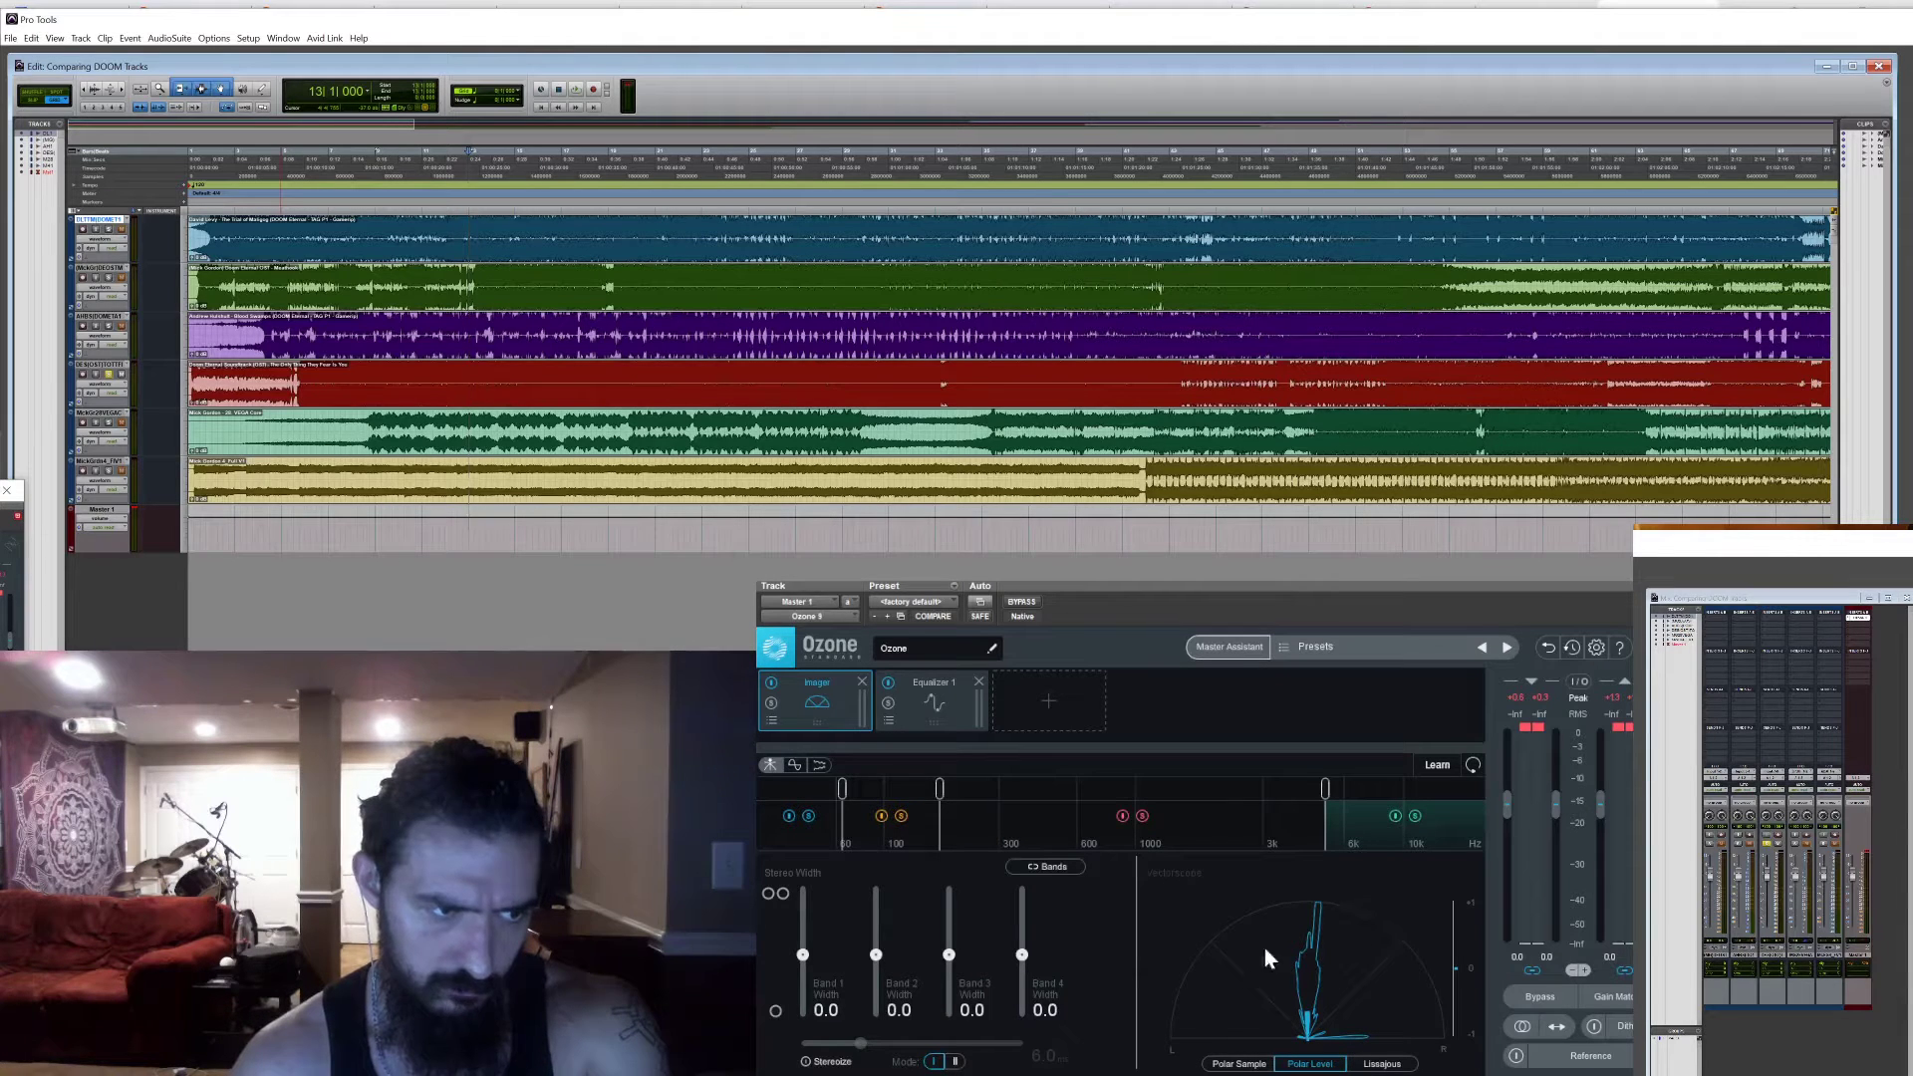
{"action": "left_click", "coordinate": [575, 91]}
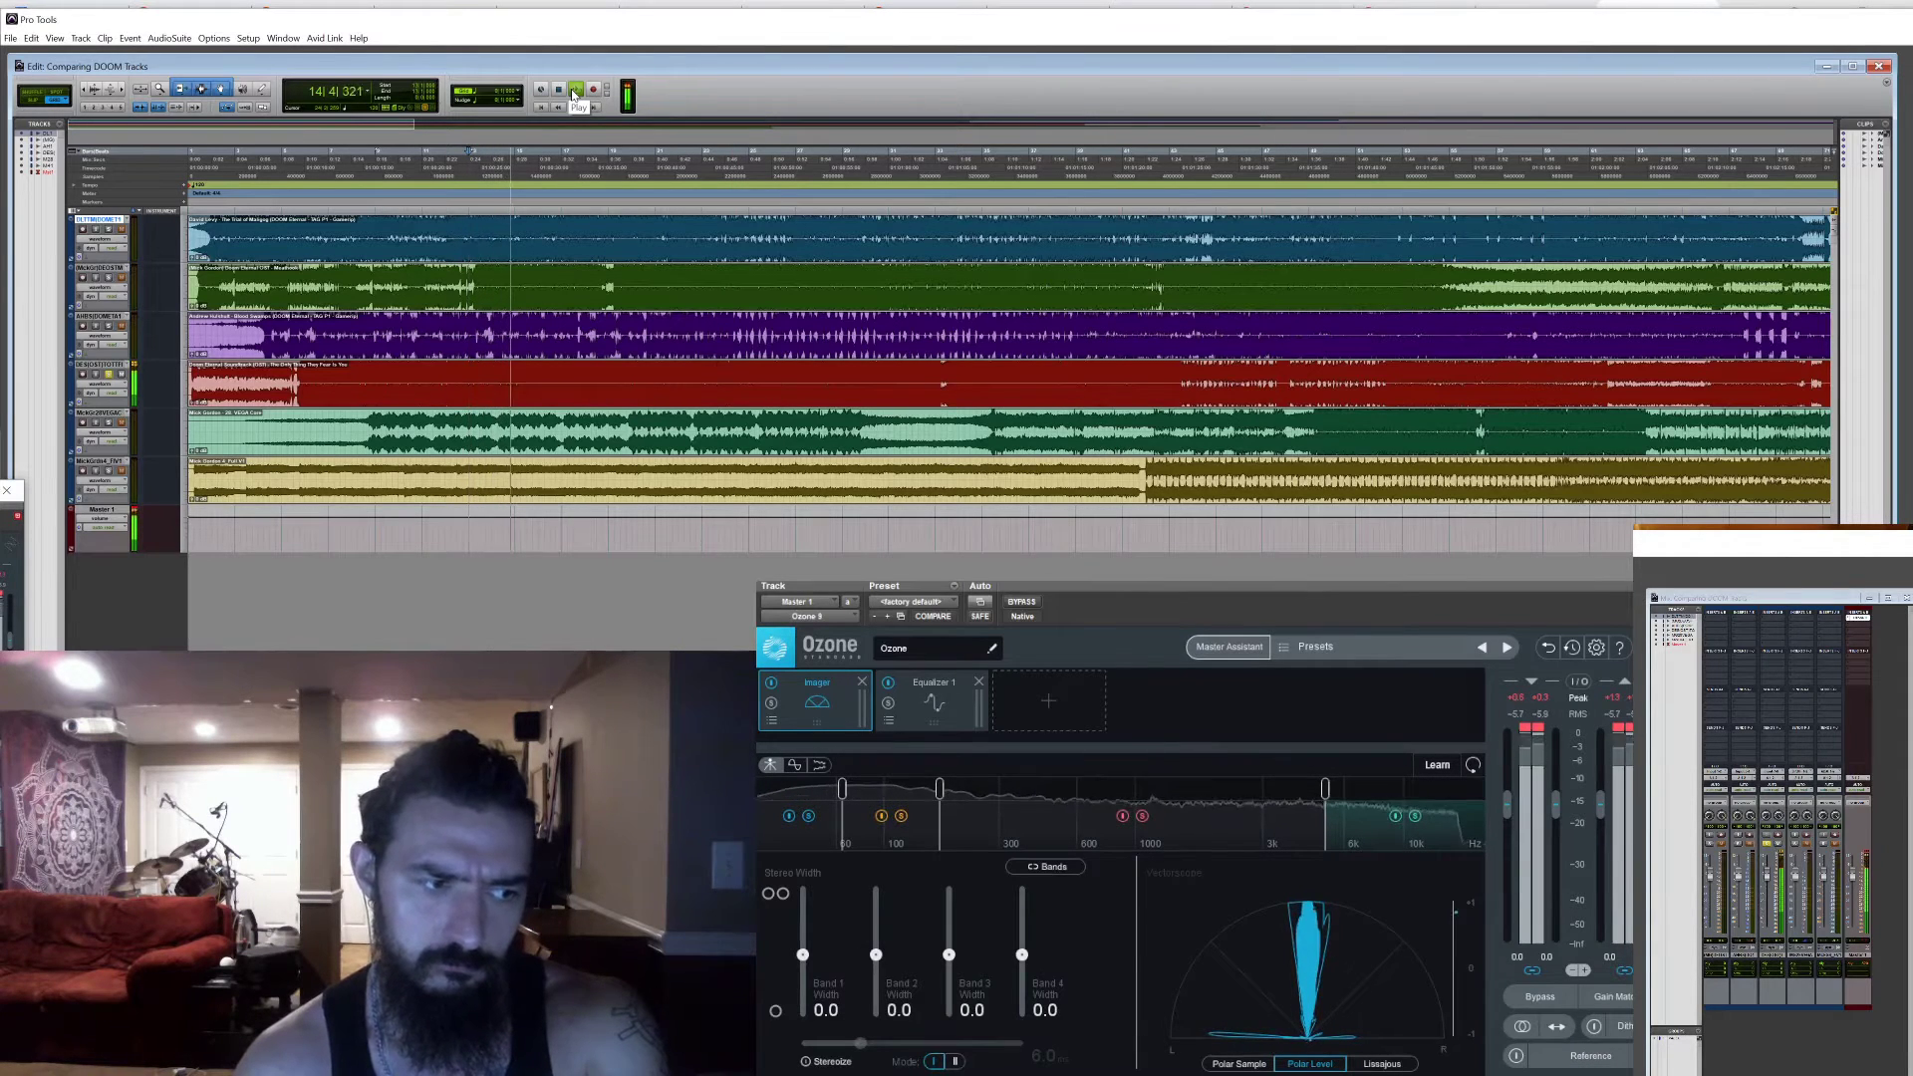
Toggle the solos on bands 4, 3, 2 and 1 to compare the fourth track's width per range, and stop playback
{"action": "left_click", "coordinate": [1415, 817]}
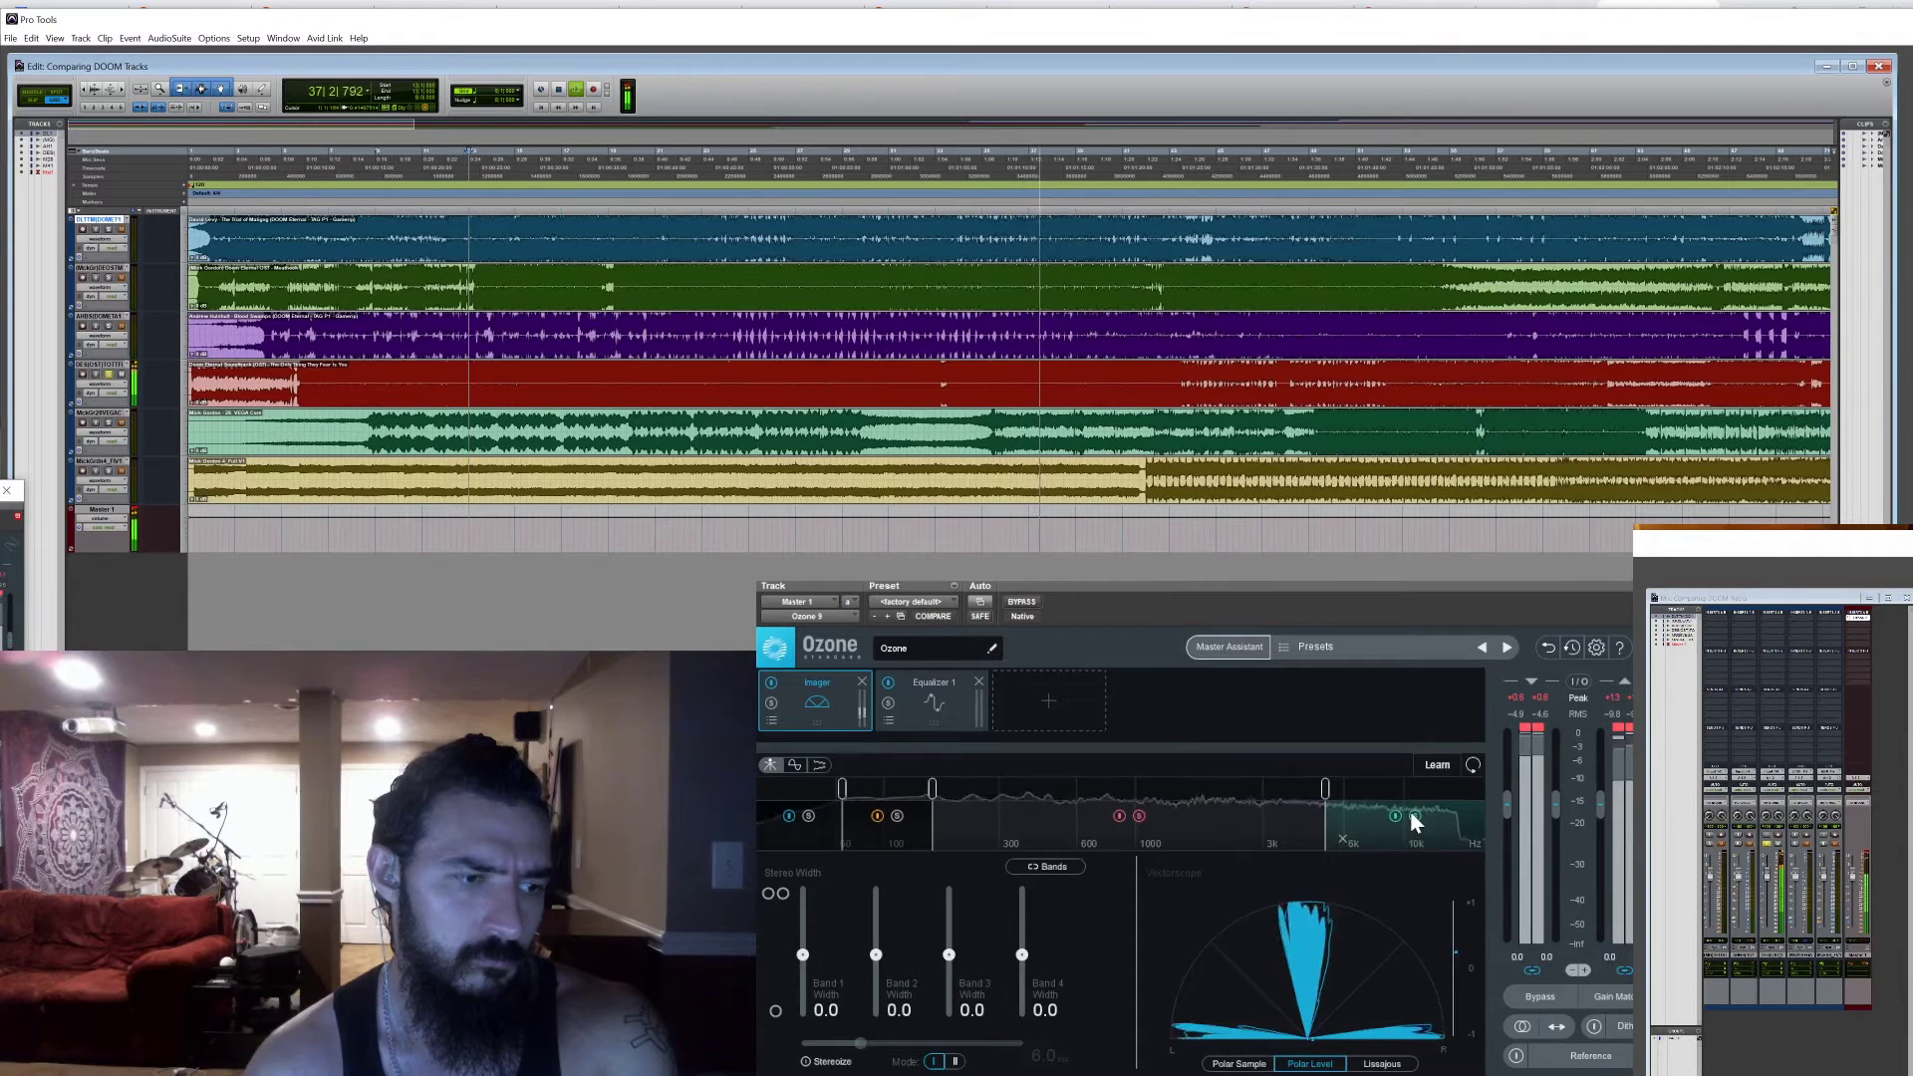
{"action": "left_click", "coordinate": [1140, 816]}
{"action": "left_click", "coordinate": [897, 816]}
{"action": "left_click", "coordinate": [809, 816]}
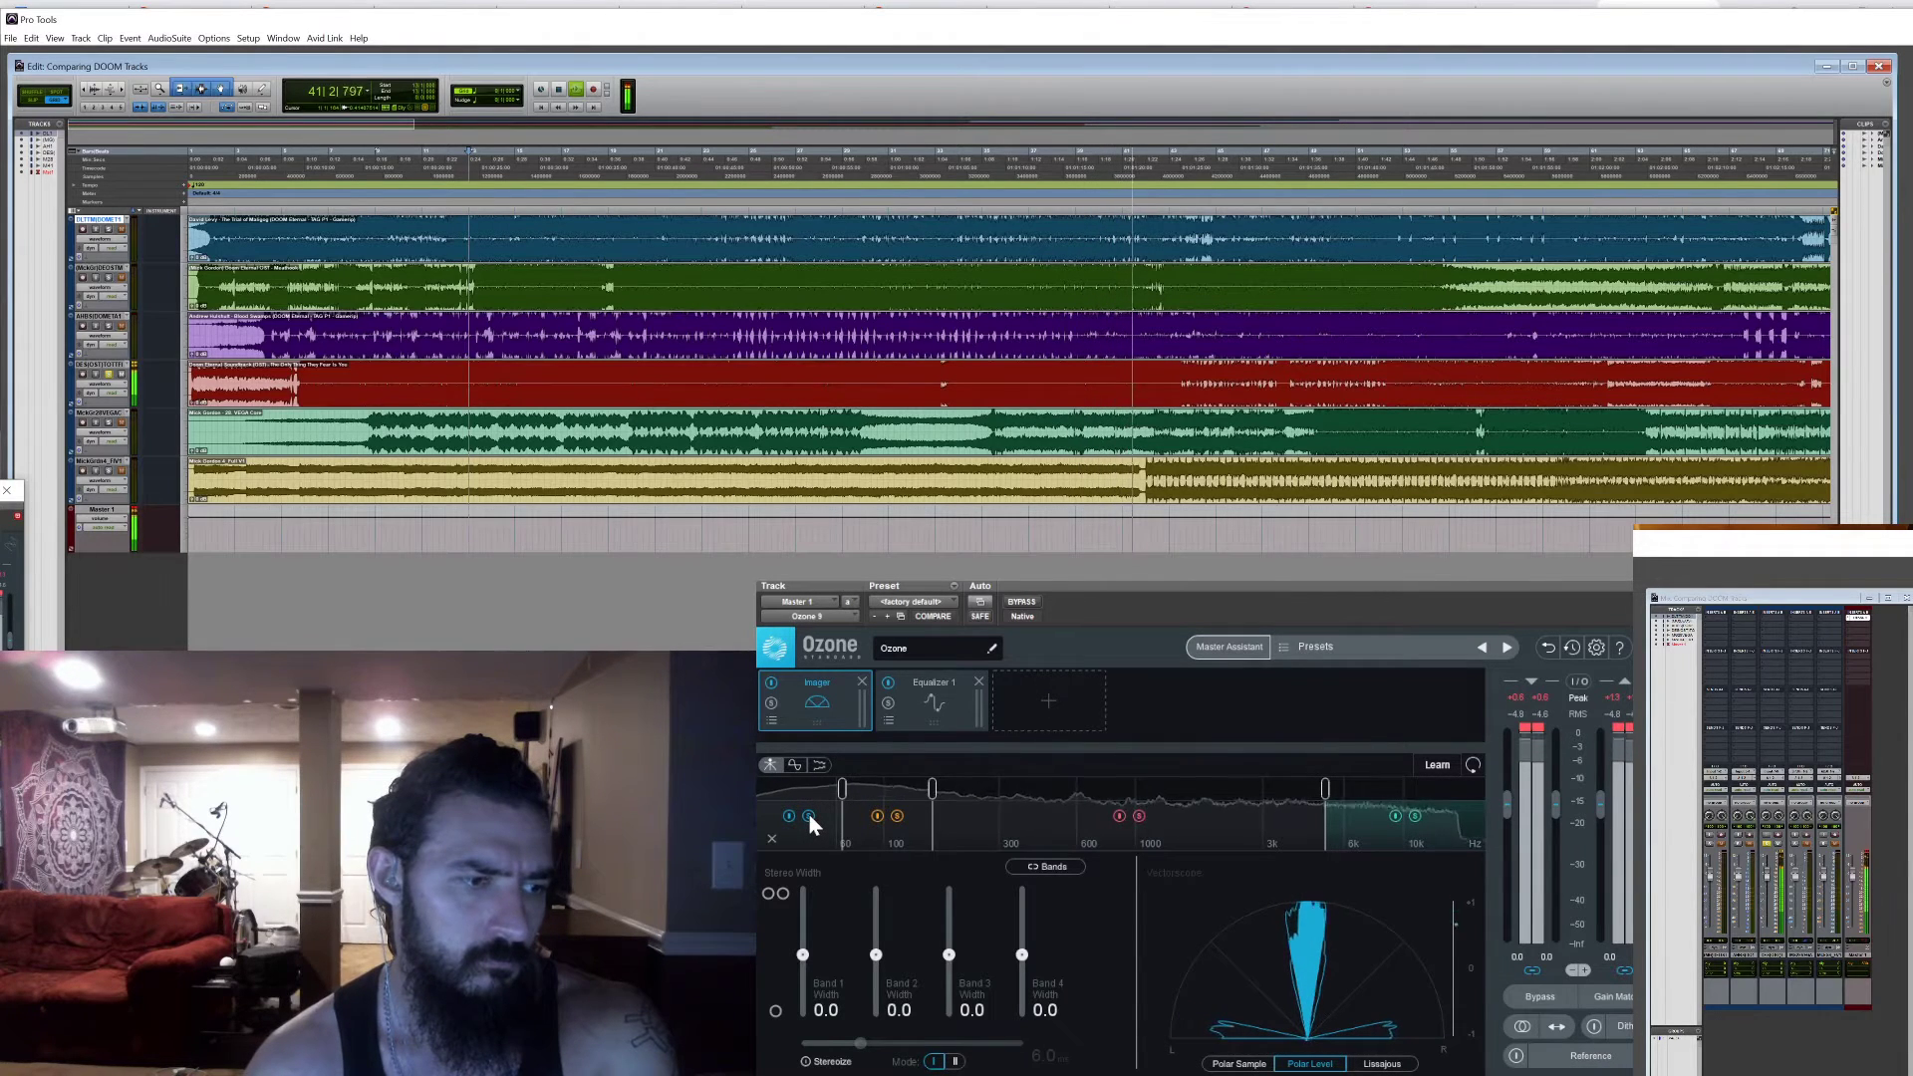
{"action": "left_click", "coordinate": [809, 815]}
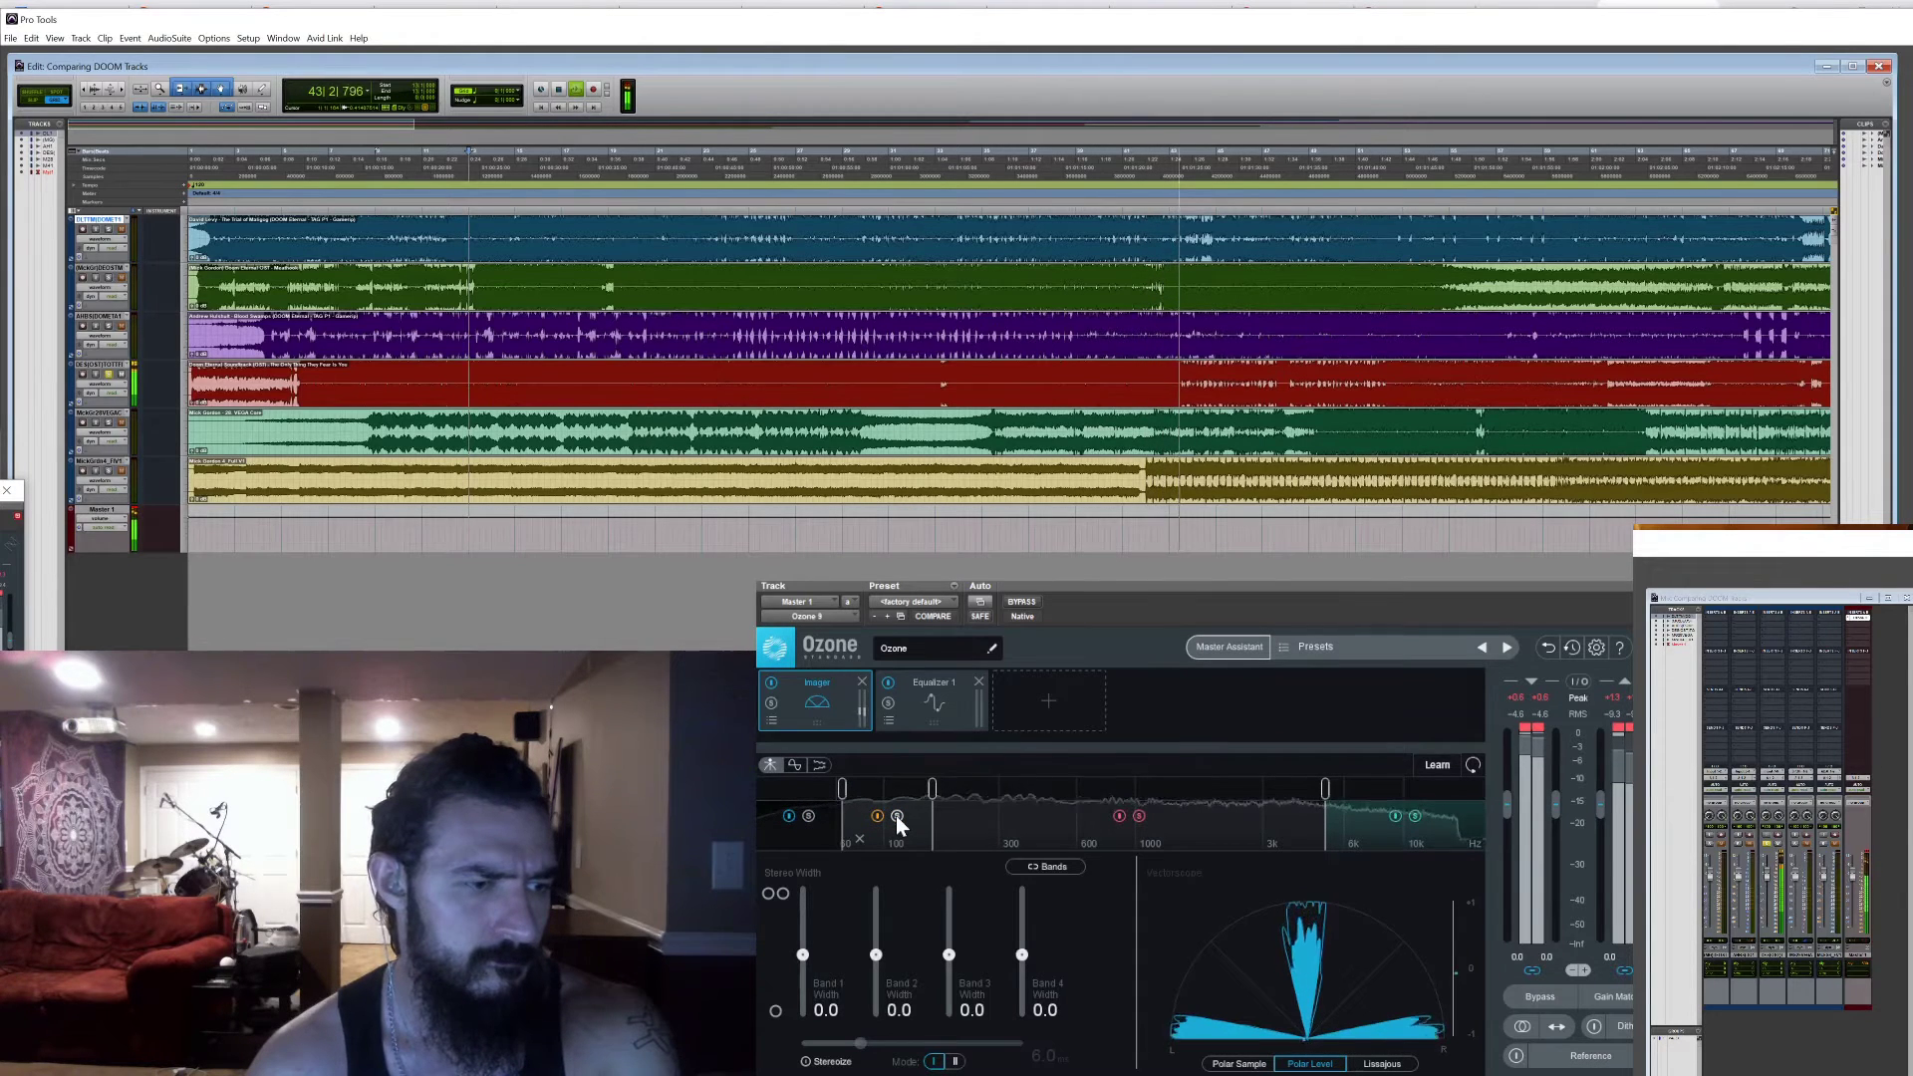
{"action": "left_click", "coordinate": [809, 816]}
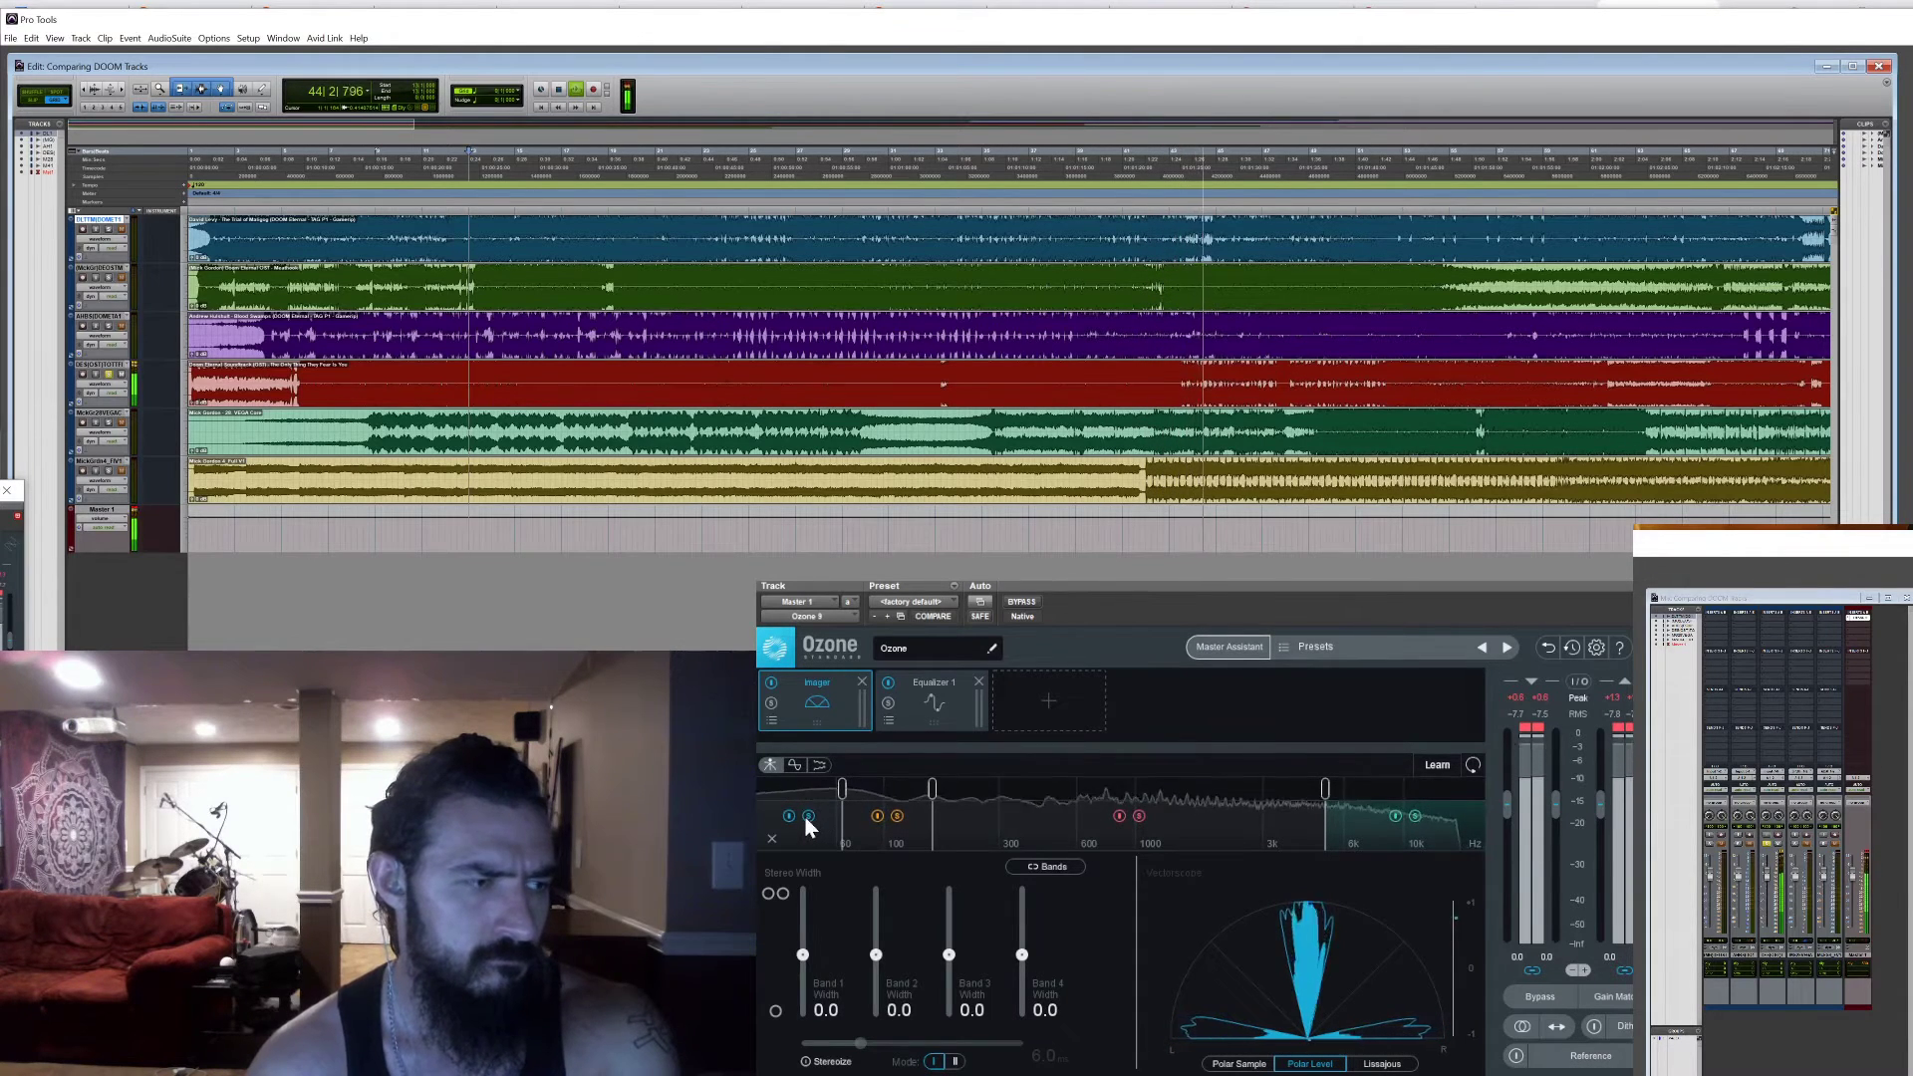
{"action": "left_click", "coordinate": [581, 91]}
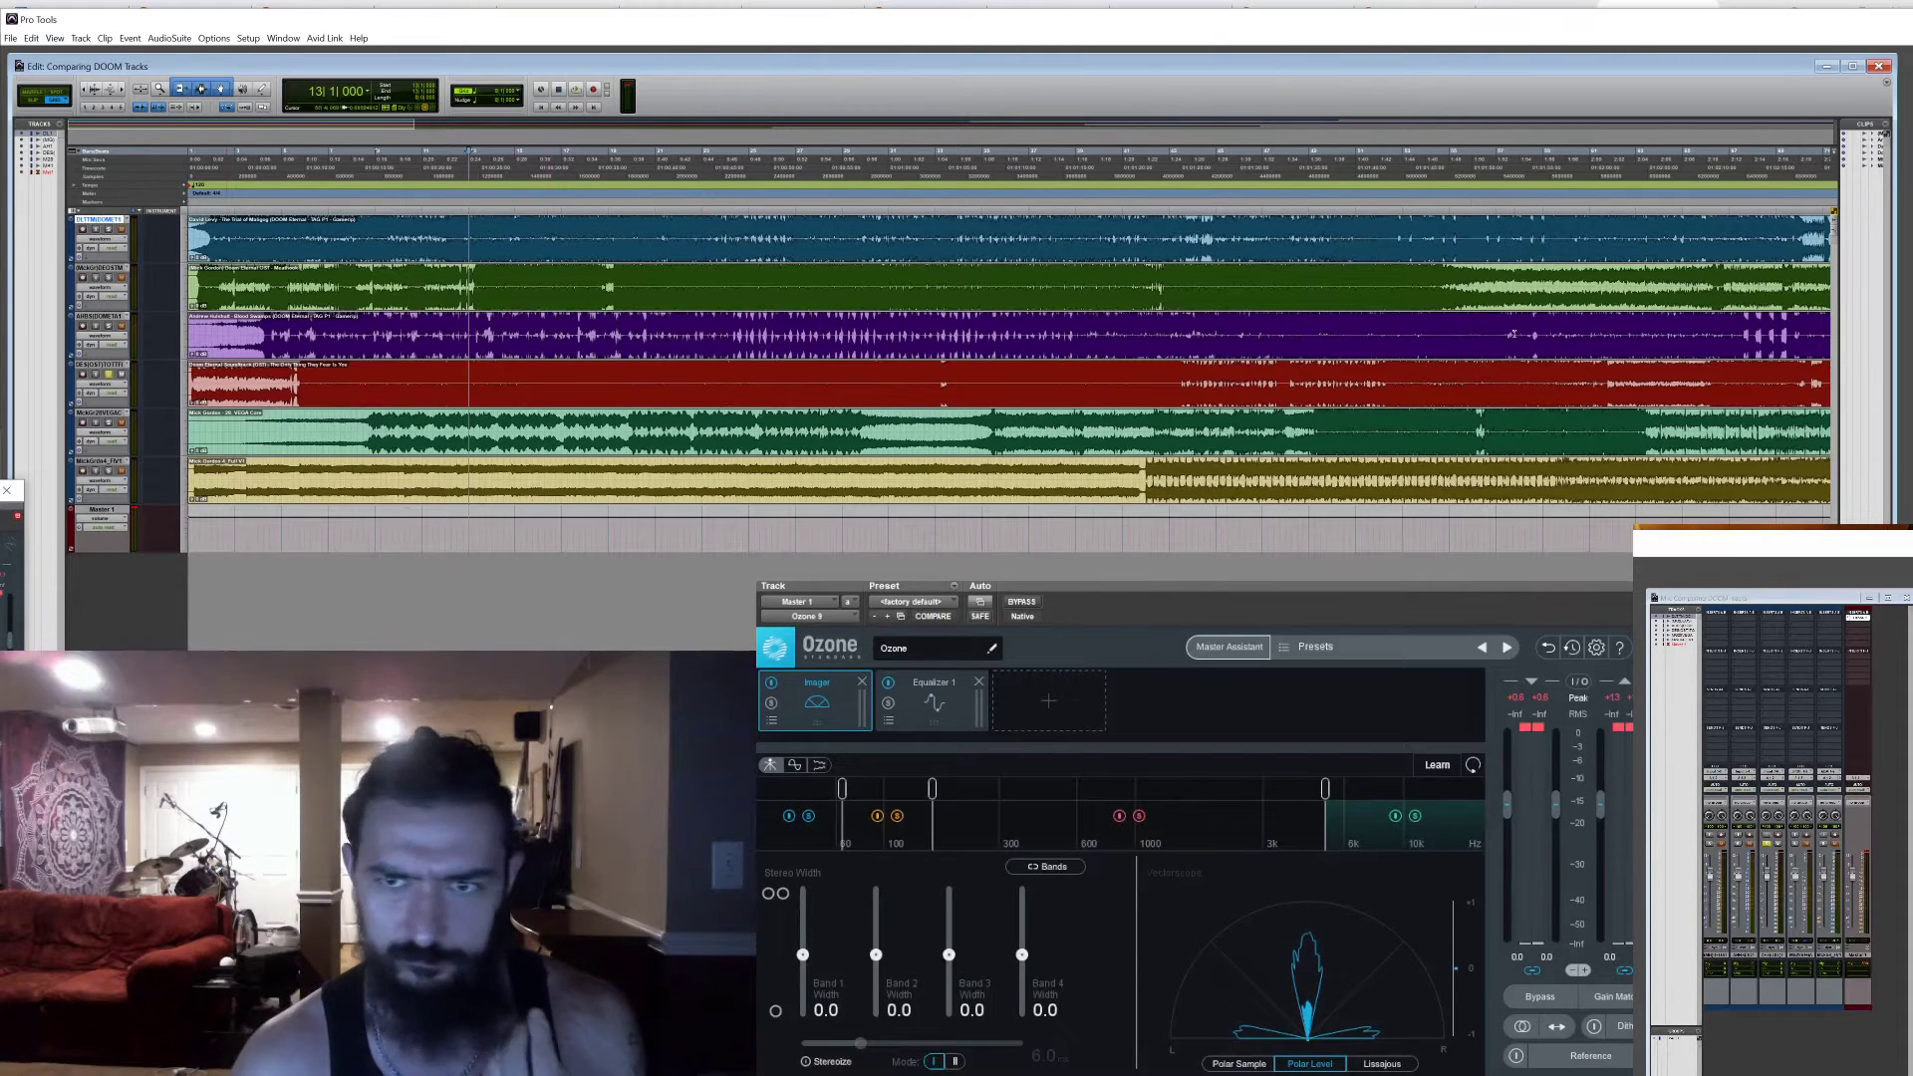
Place the playback position at bar 93, in the louder section of the fourth track
{"action": "scroll", "coordinate": [1009, 359], "scroll_direction": "right", "scroll_amount": 10}
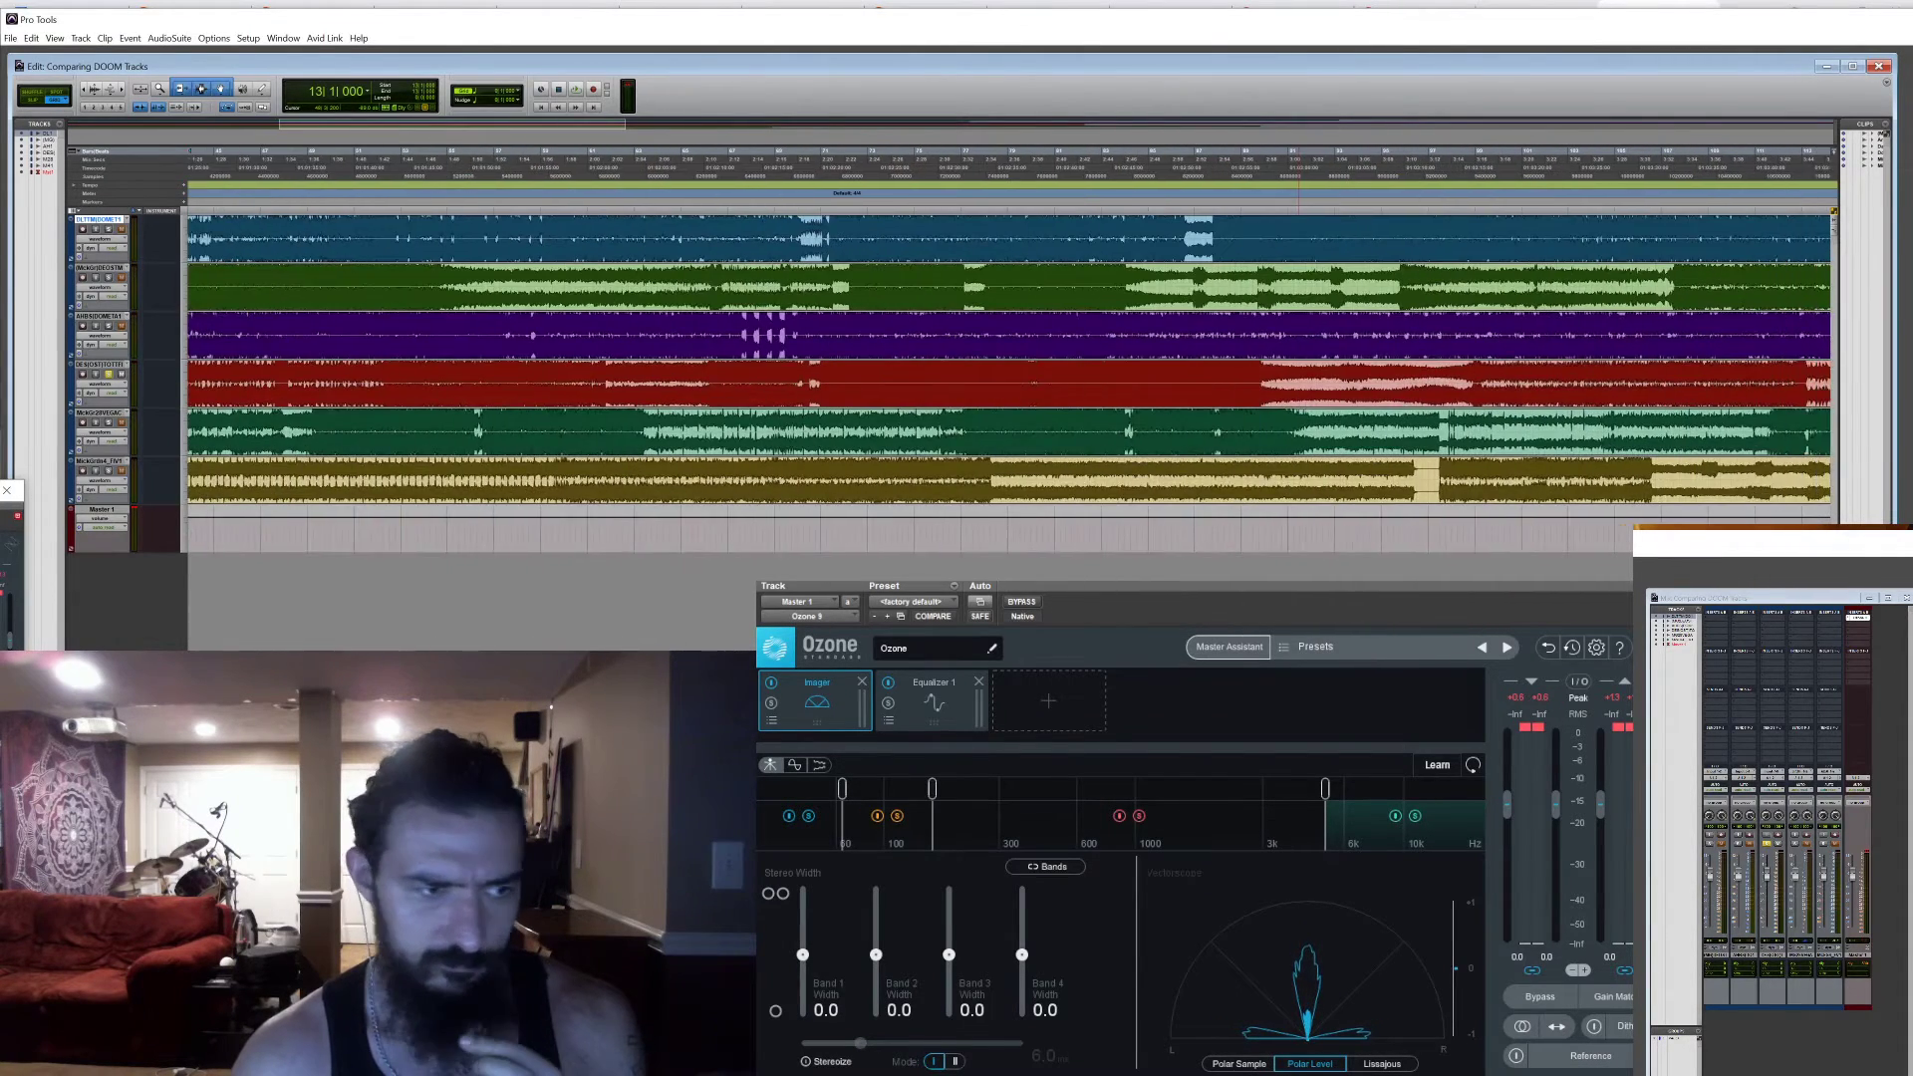
{"action": "scroll", "coordinate": [1008, 359], "scroll_direction": "right", "scroll_amount": 5}
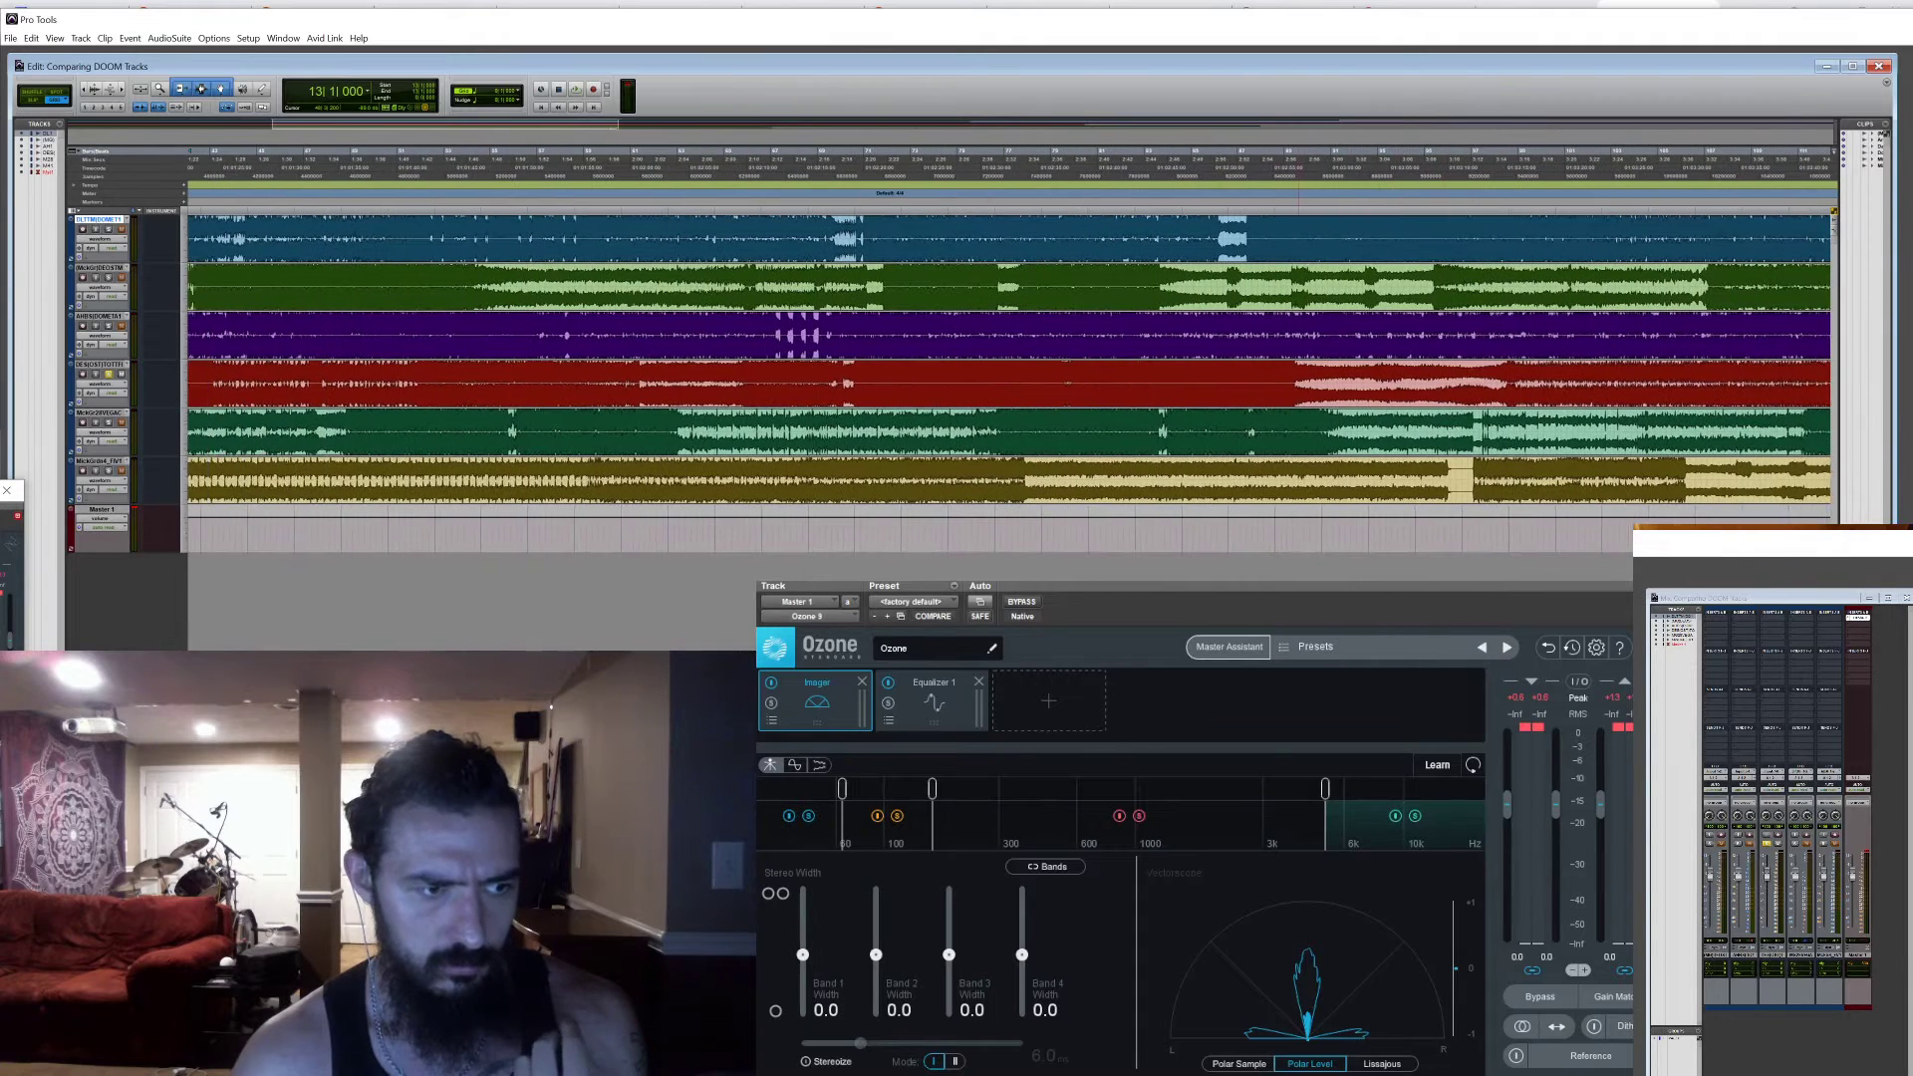
{"action": "scroll", "coordinate": [1009, 359], "scroll_direction": "right", "scroll_amount": 2}
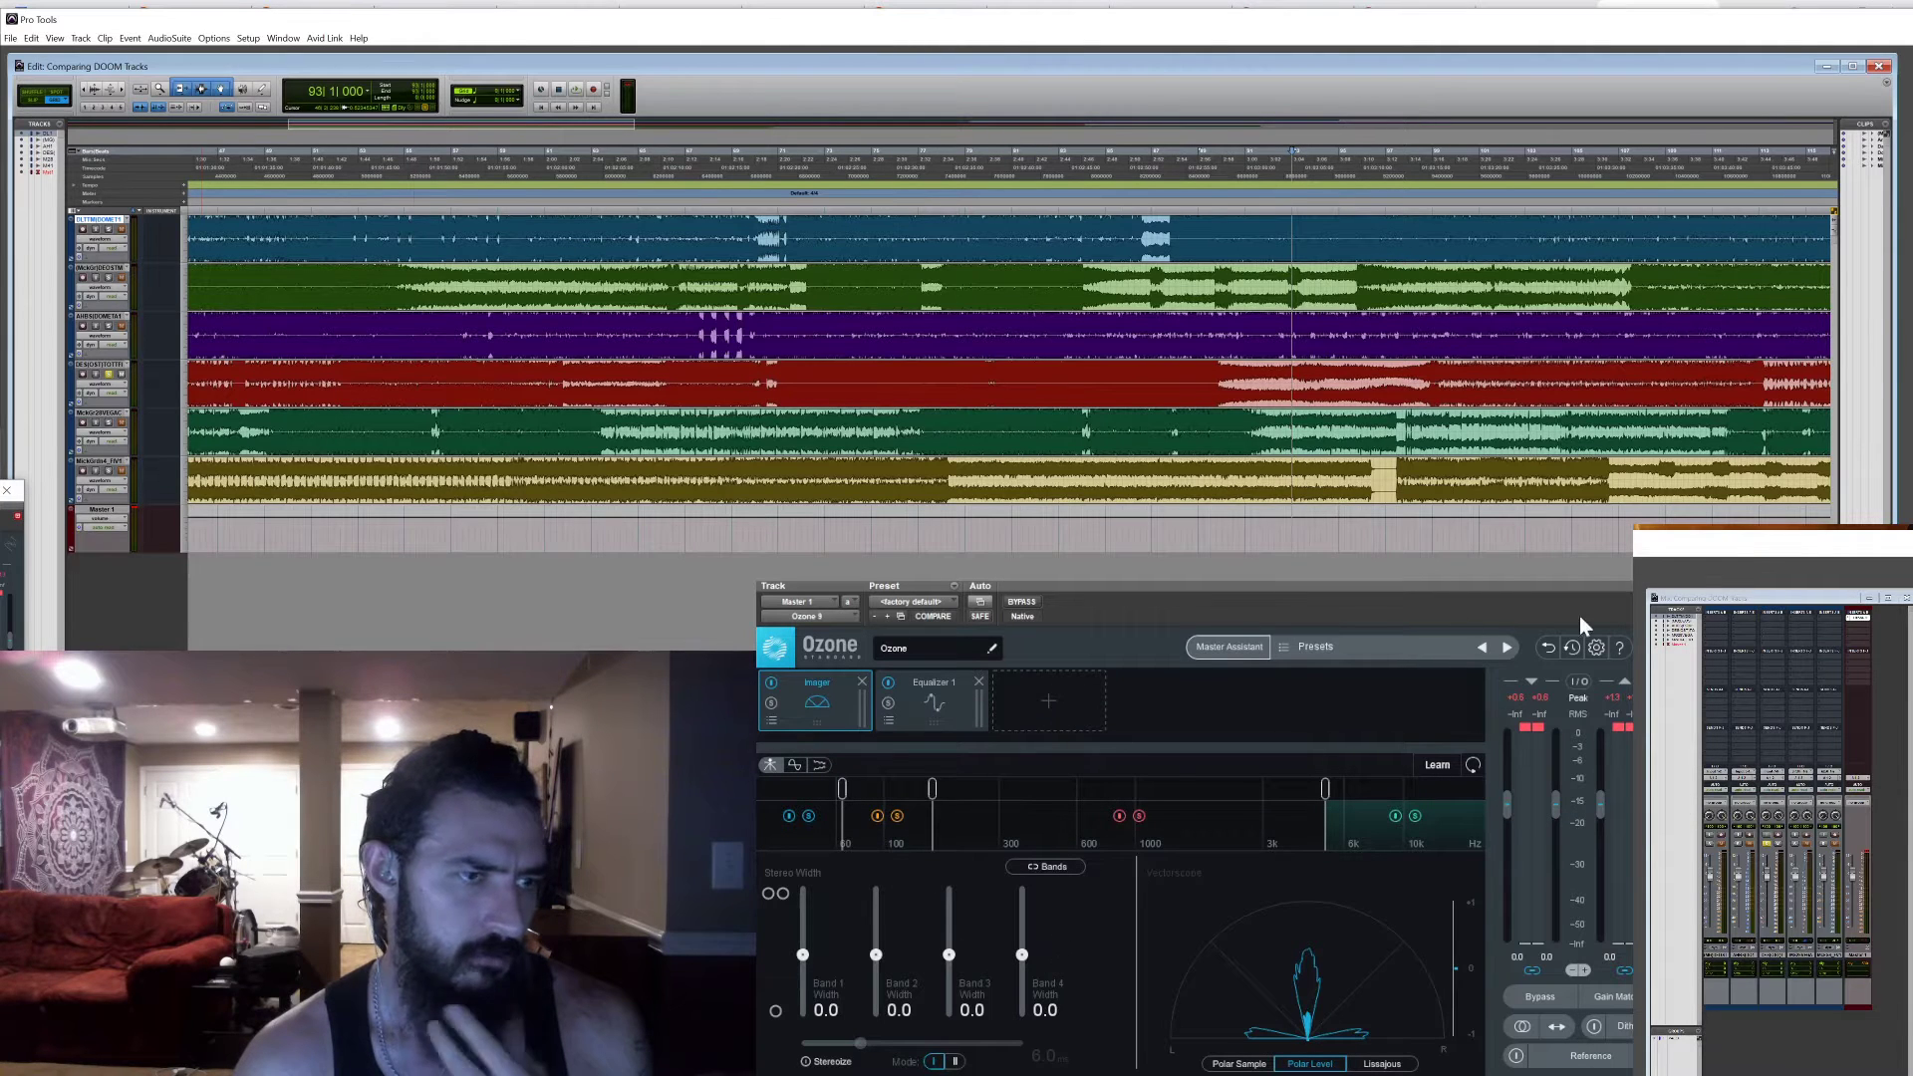
Play the louder section of the fourth track from bar 93, stop, and replay it to examine its stereo image
{"action": "left_click", "coordinate": [576, 91]}
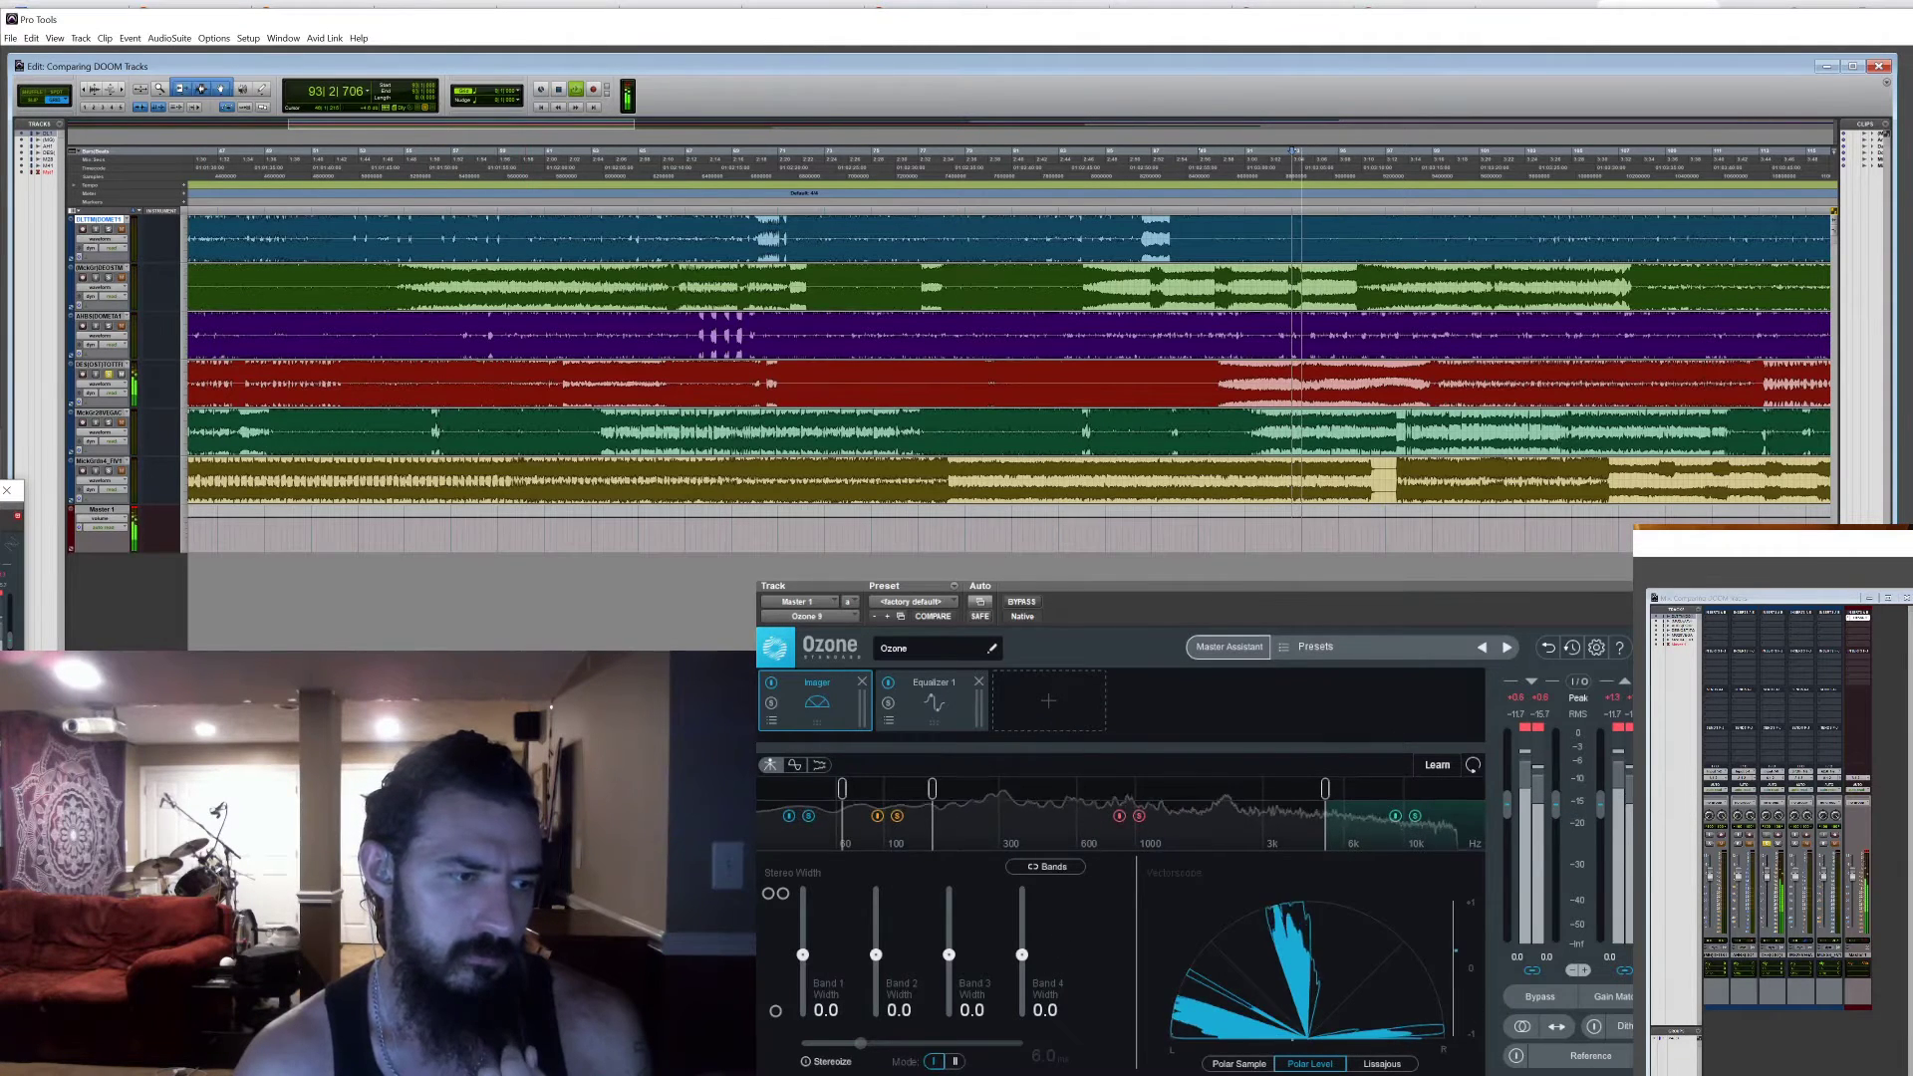
{"action": "left_click", "coordinate": [559, 90]}
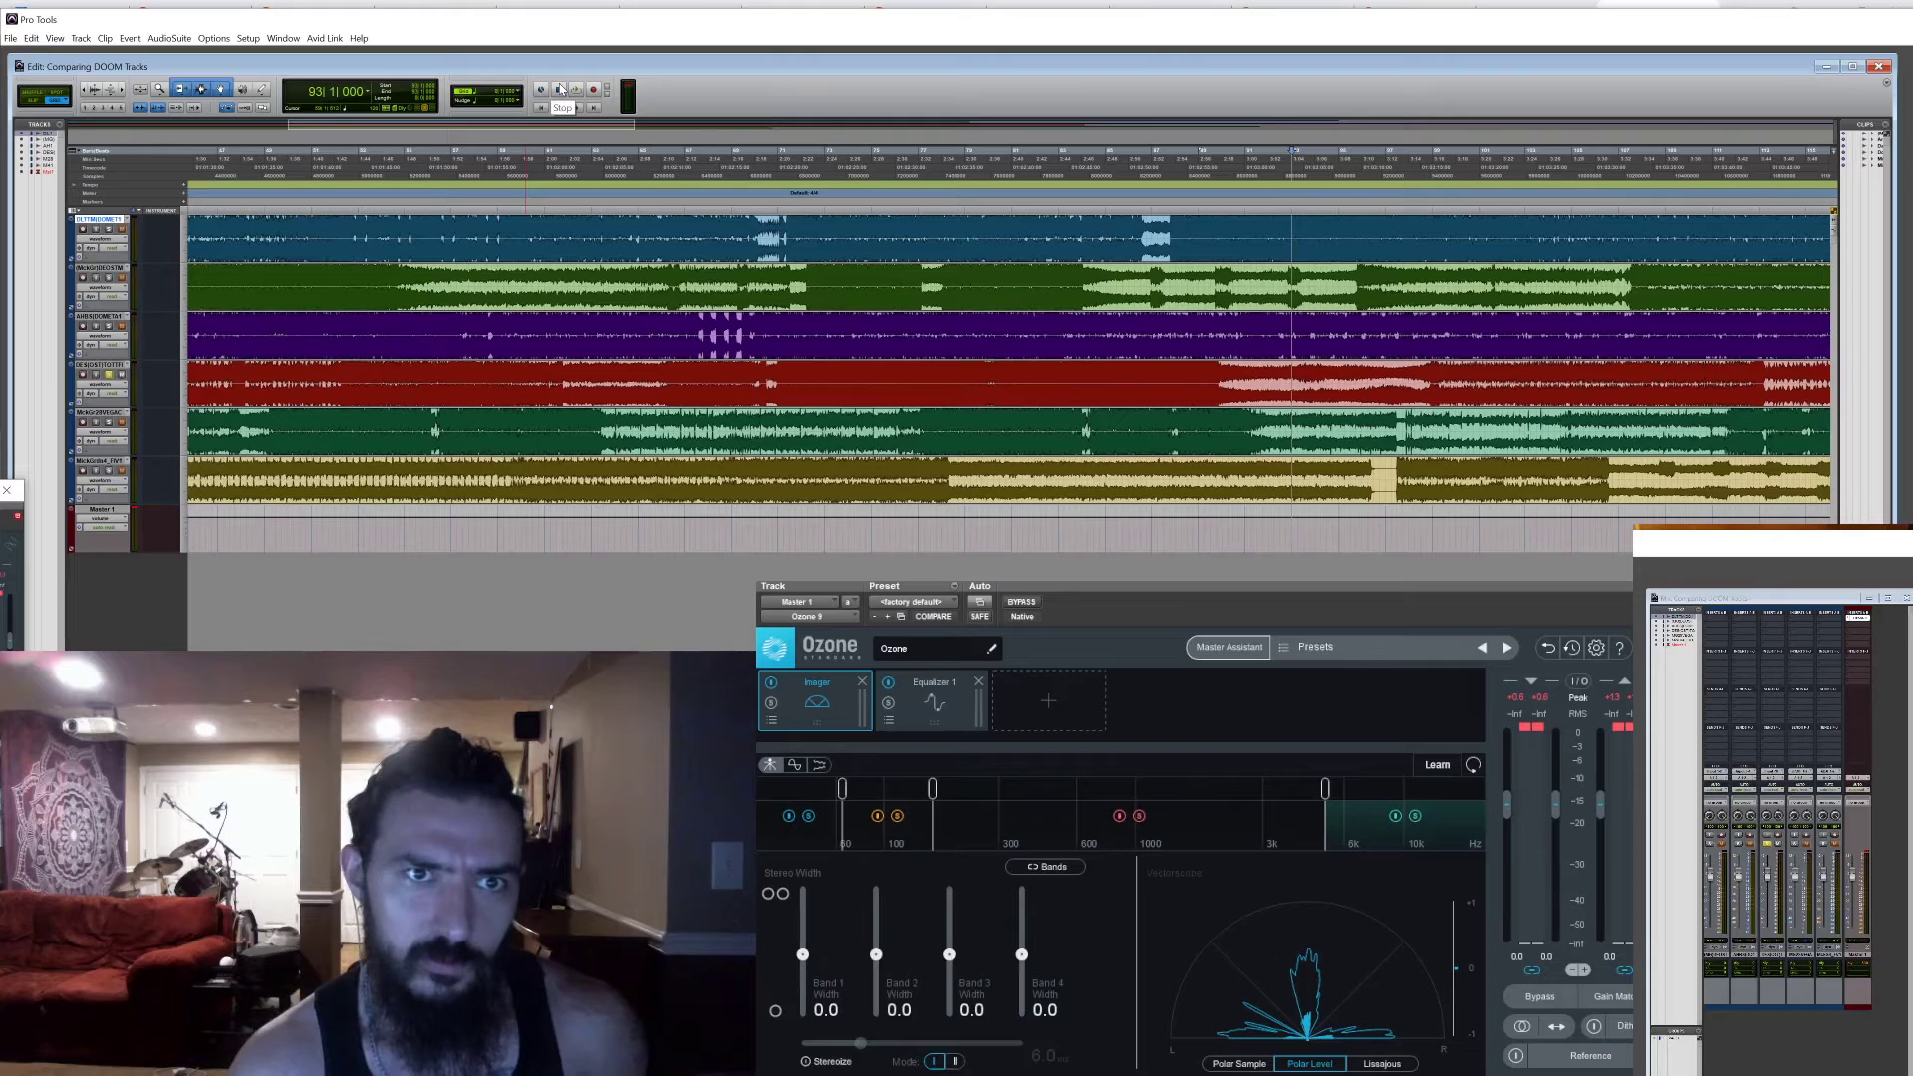
{"action": "left_click", "coordinate": [576, 89]}
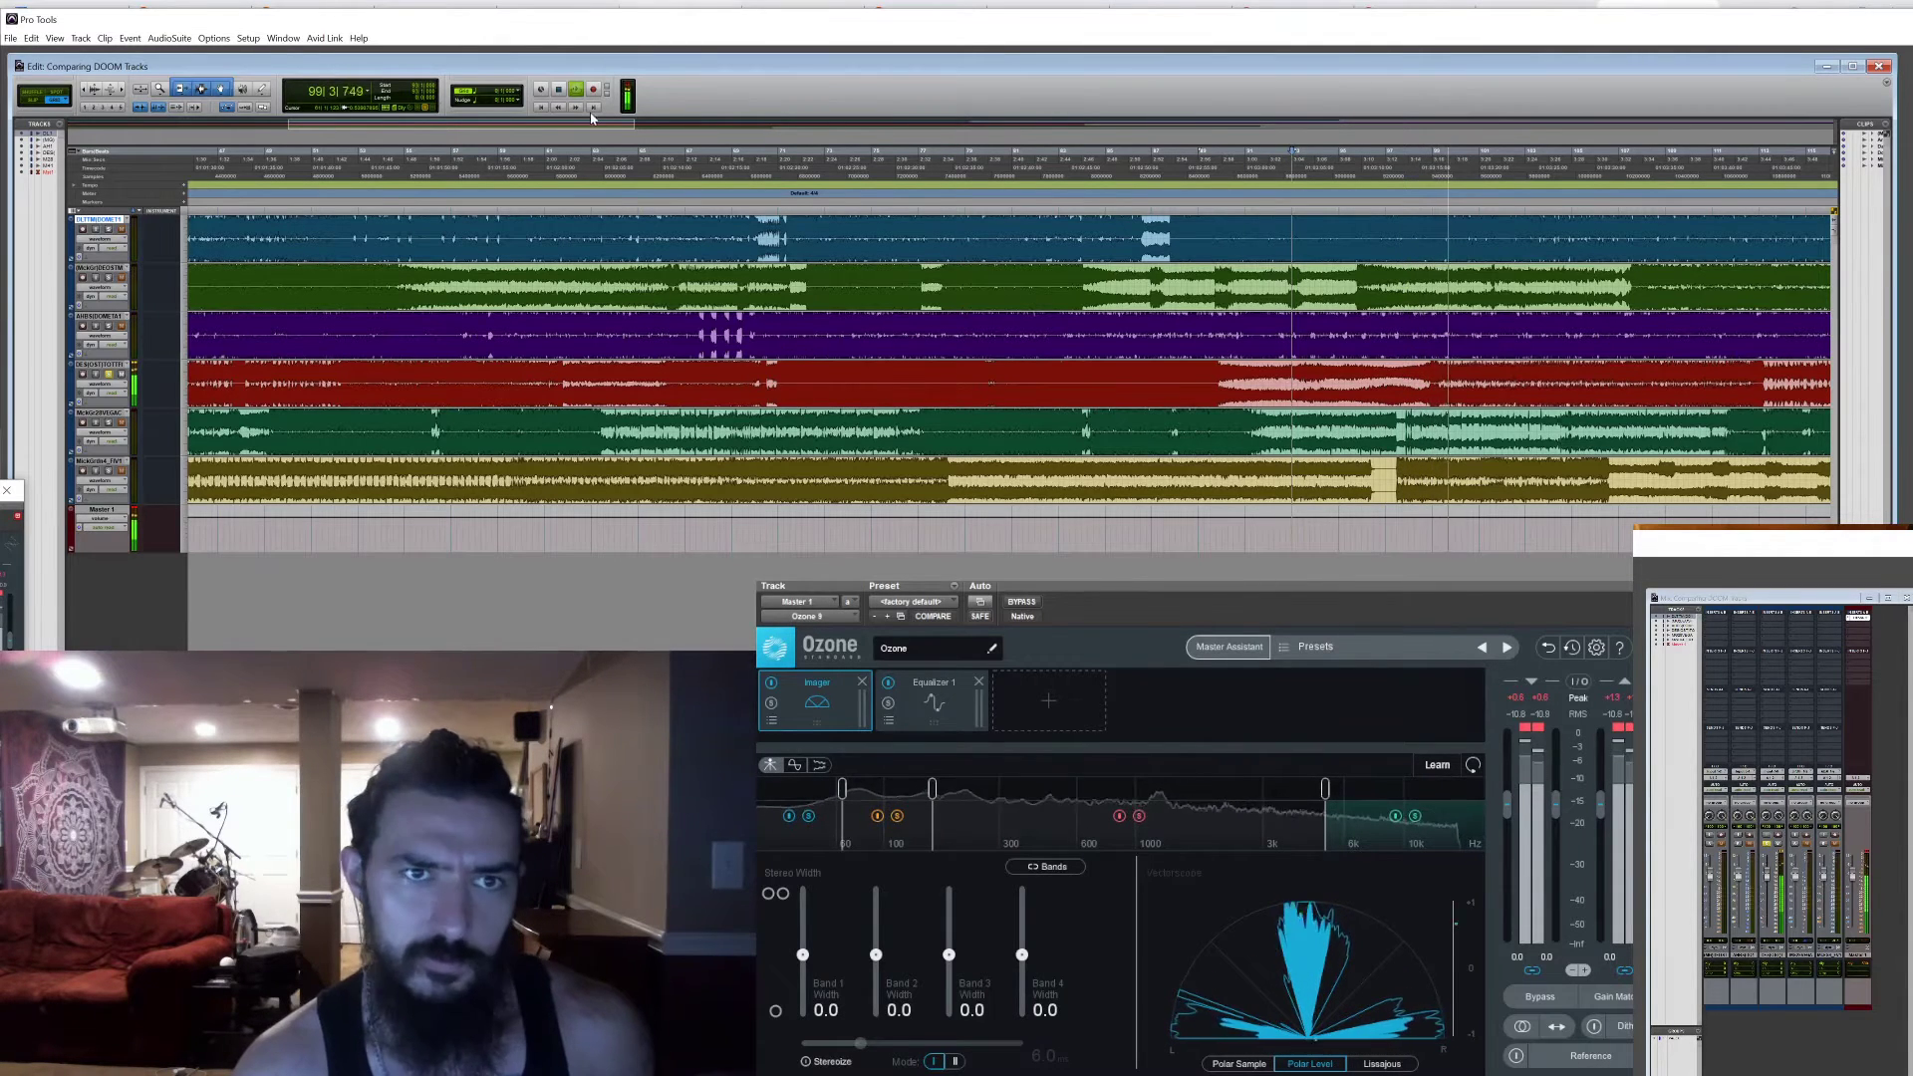
{"action": "left_click", "coordinate": [863, 297]}
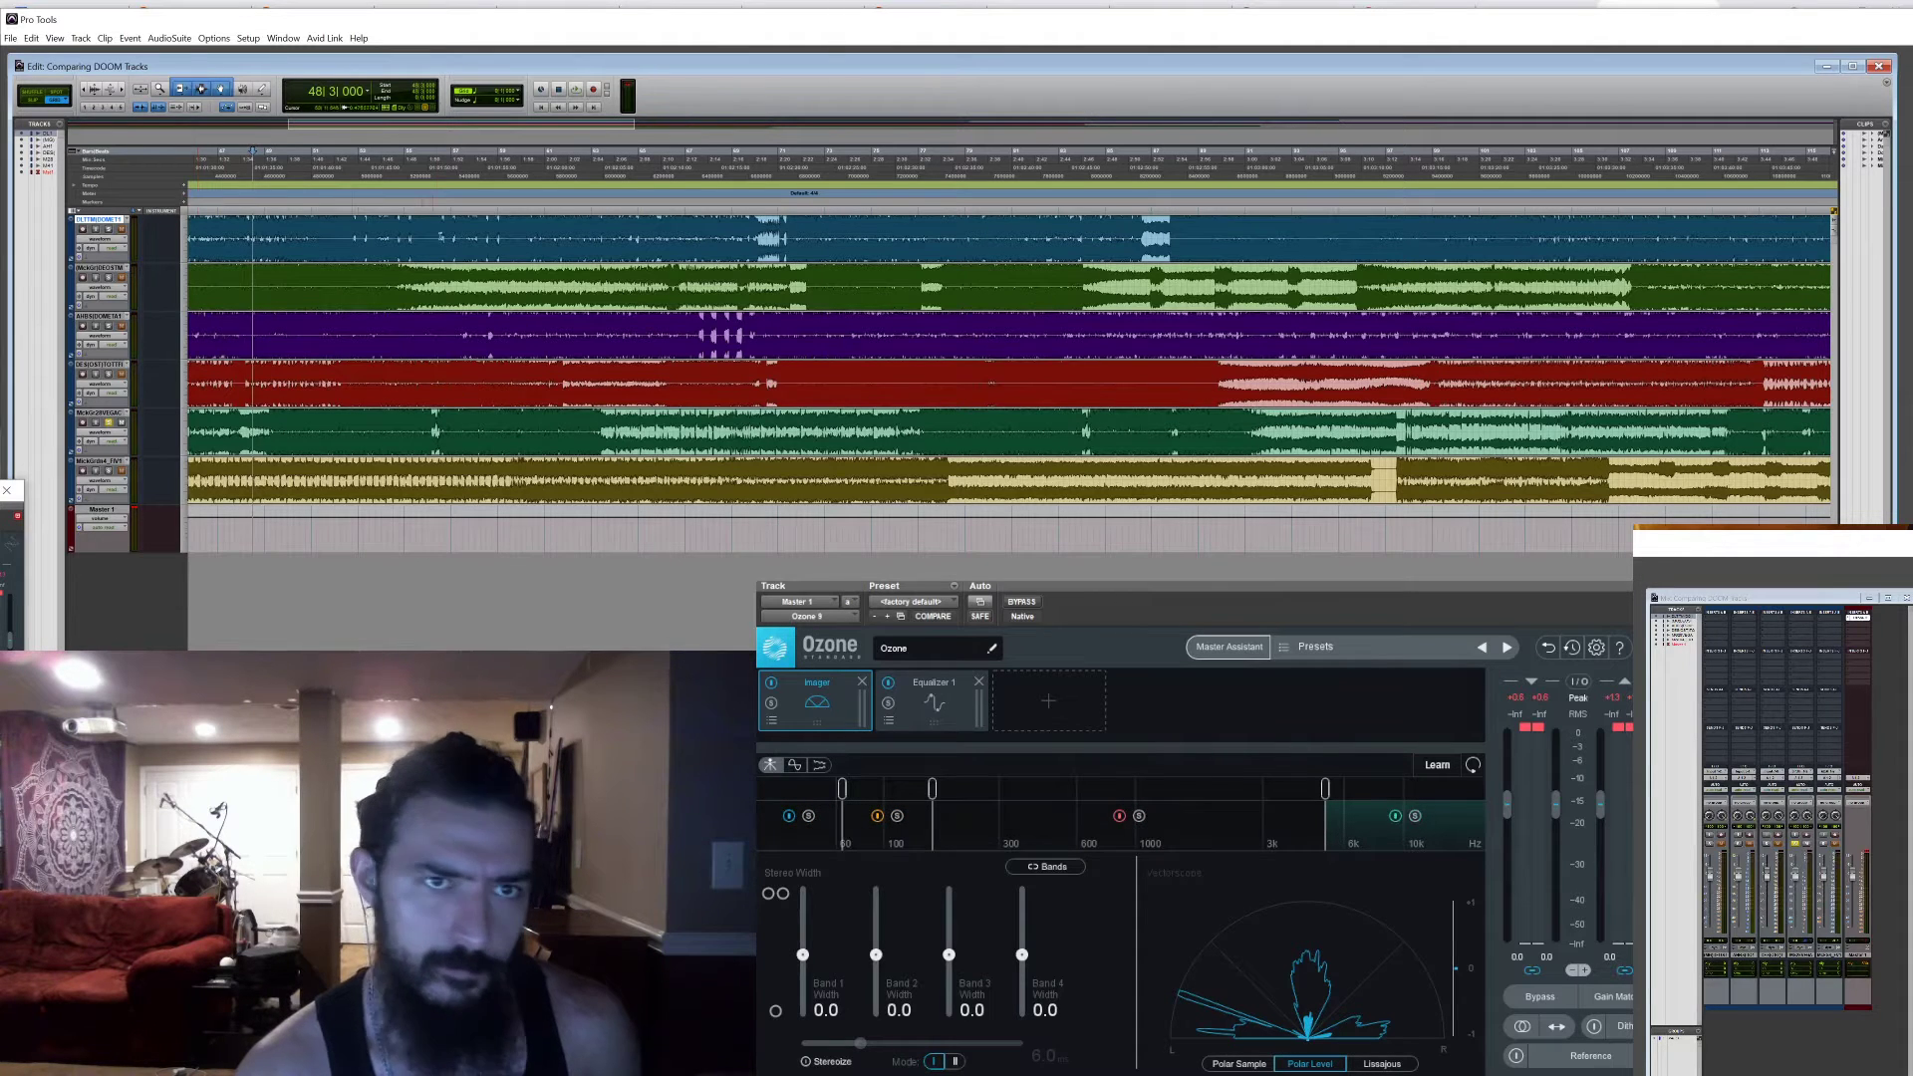
Play the fifth track from bar 48 and toggle the solo on Imager band 2 to check its low-end width
{"action": "left_click", "coordinate": [576, 91]}
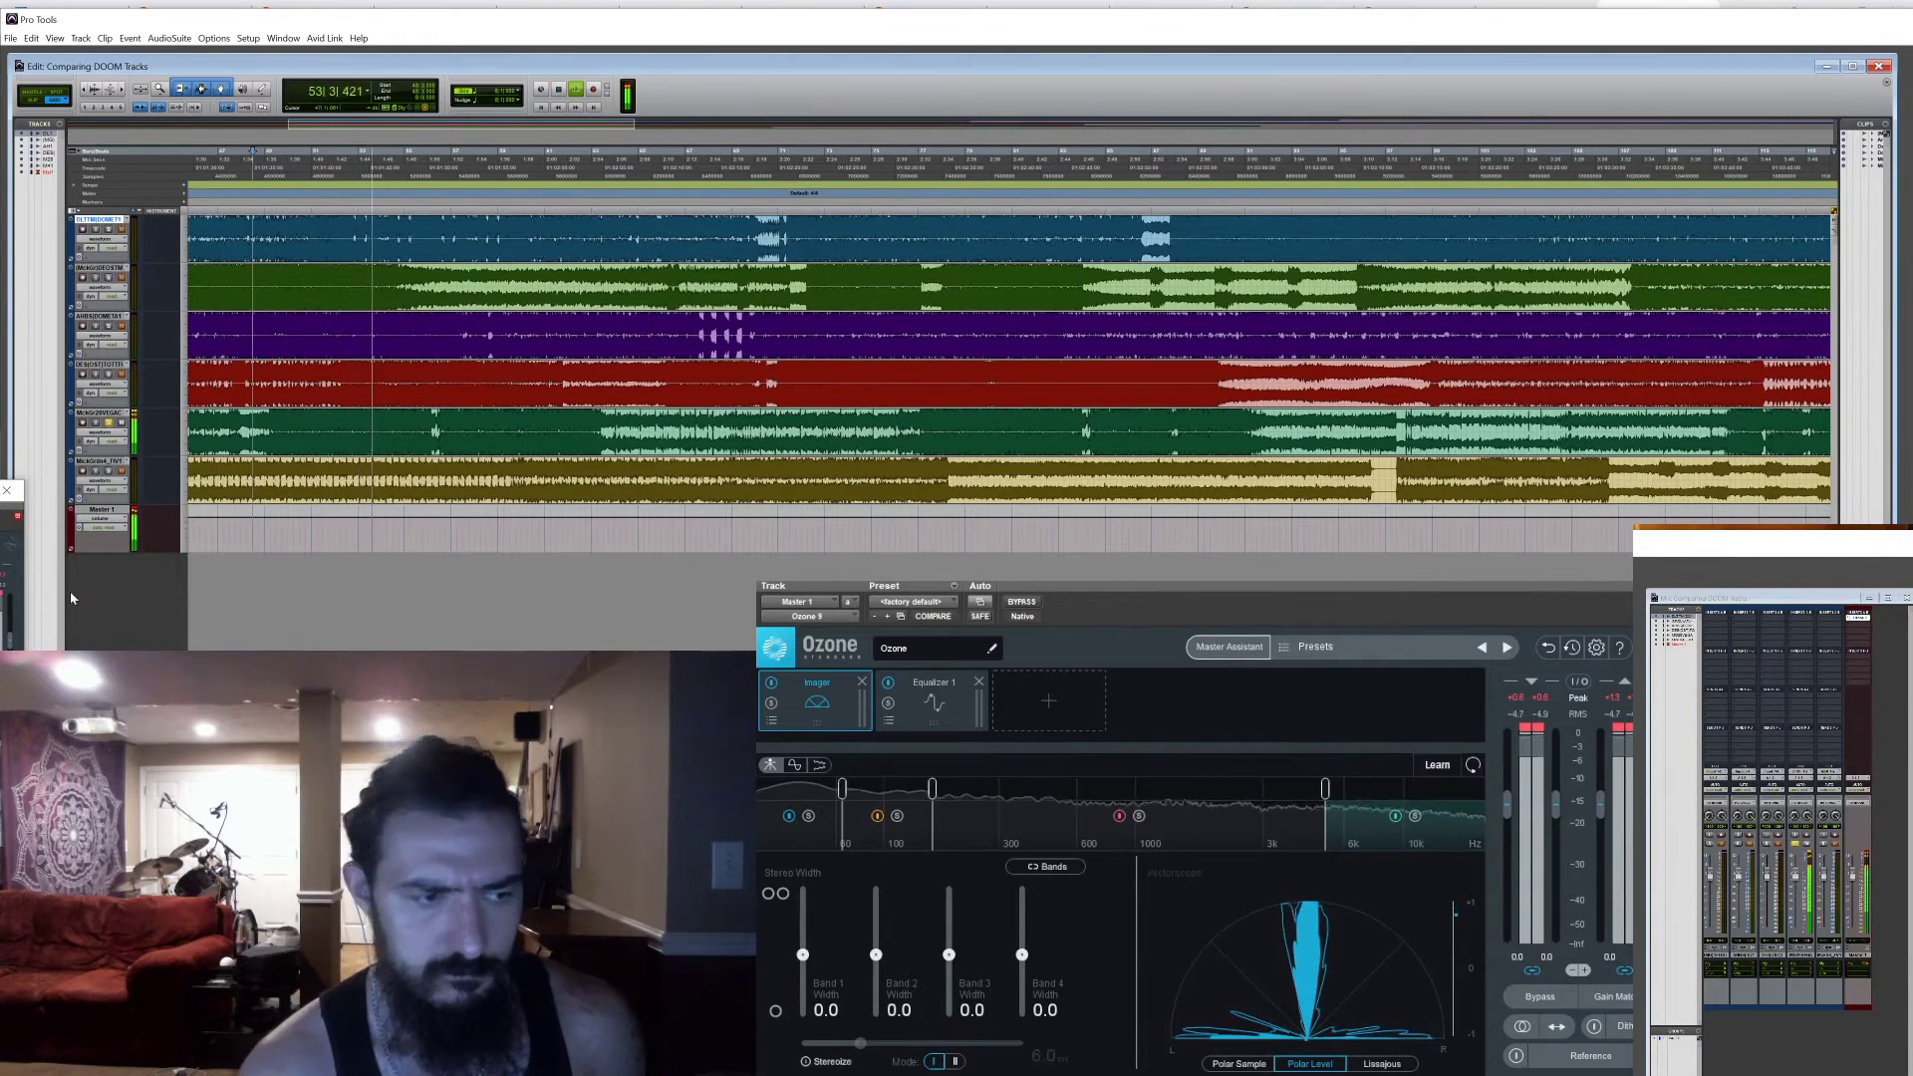
{"action": "left_click", "coordinate": [897, 816]}
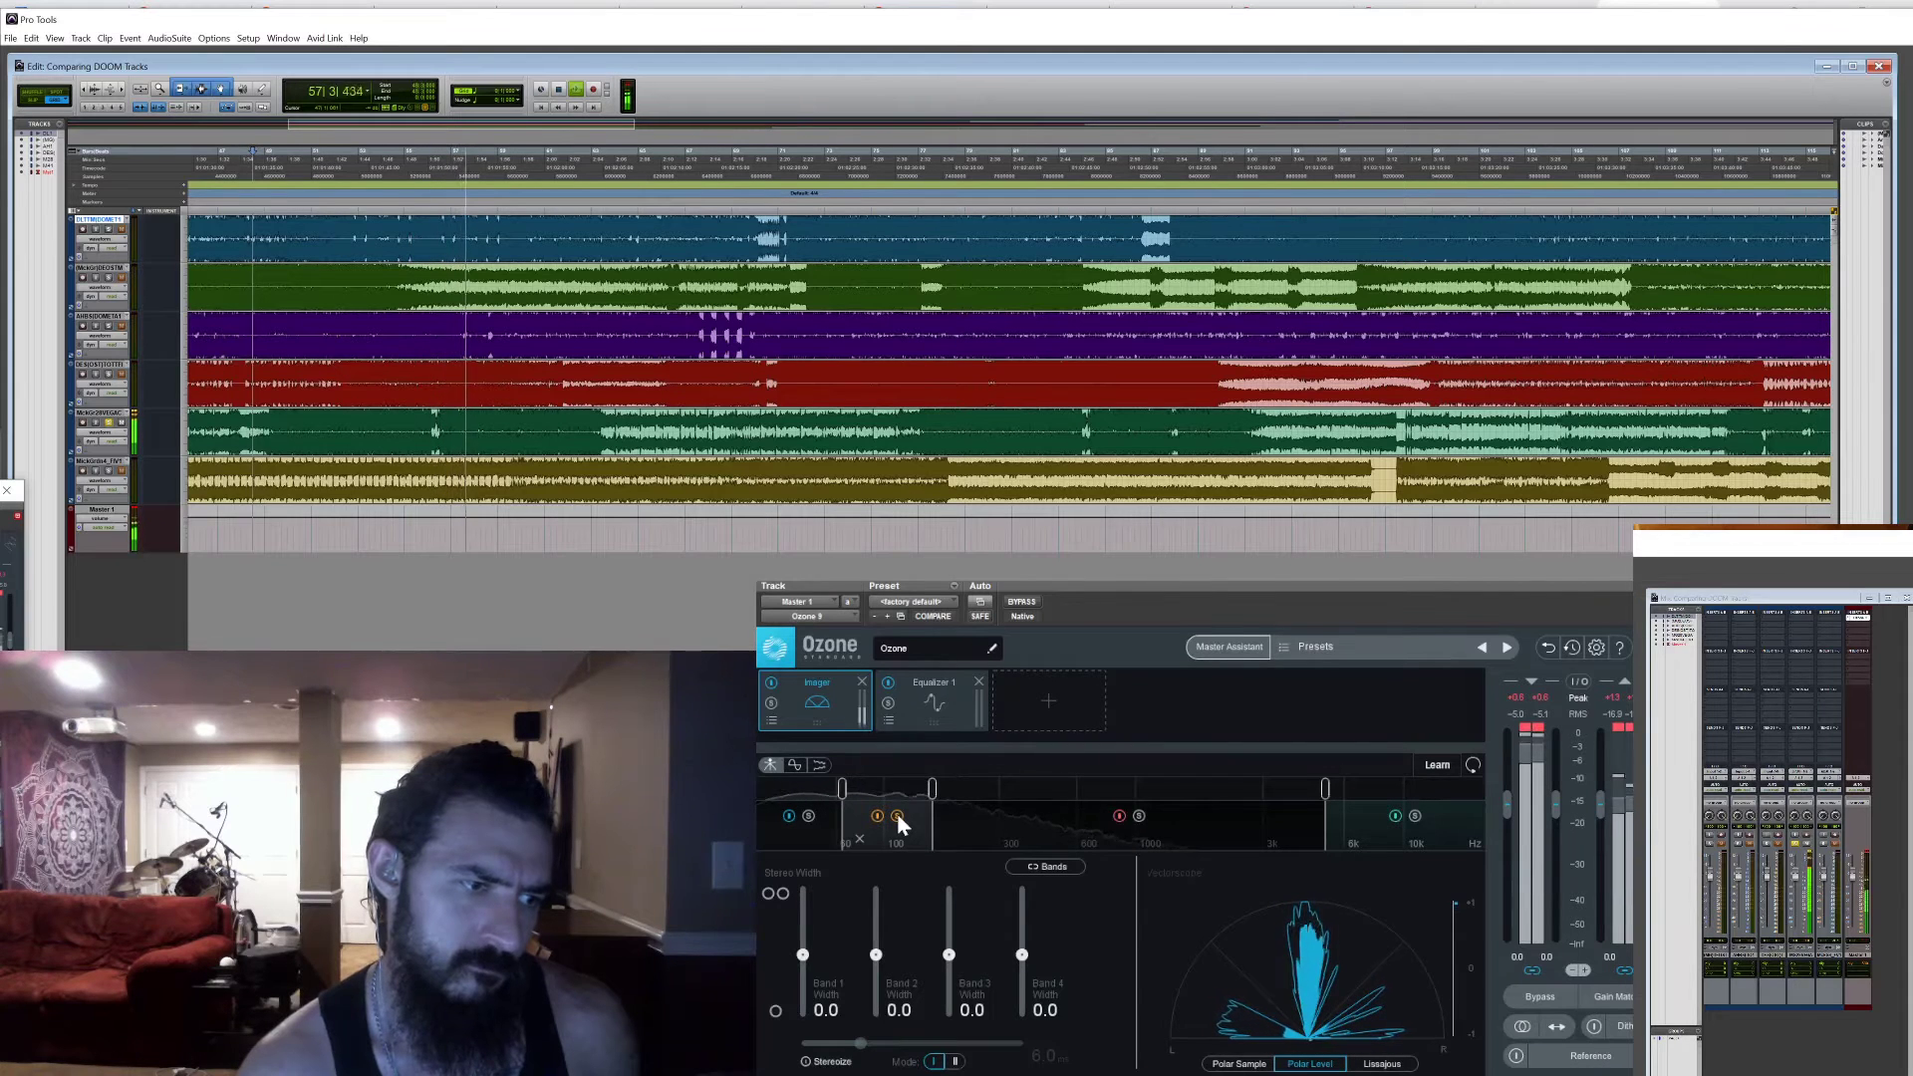
{"action": "left_click", "coordinate": [897, 816]}
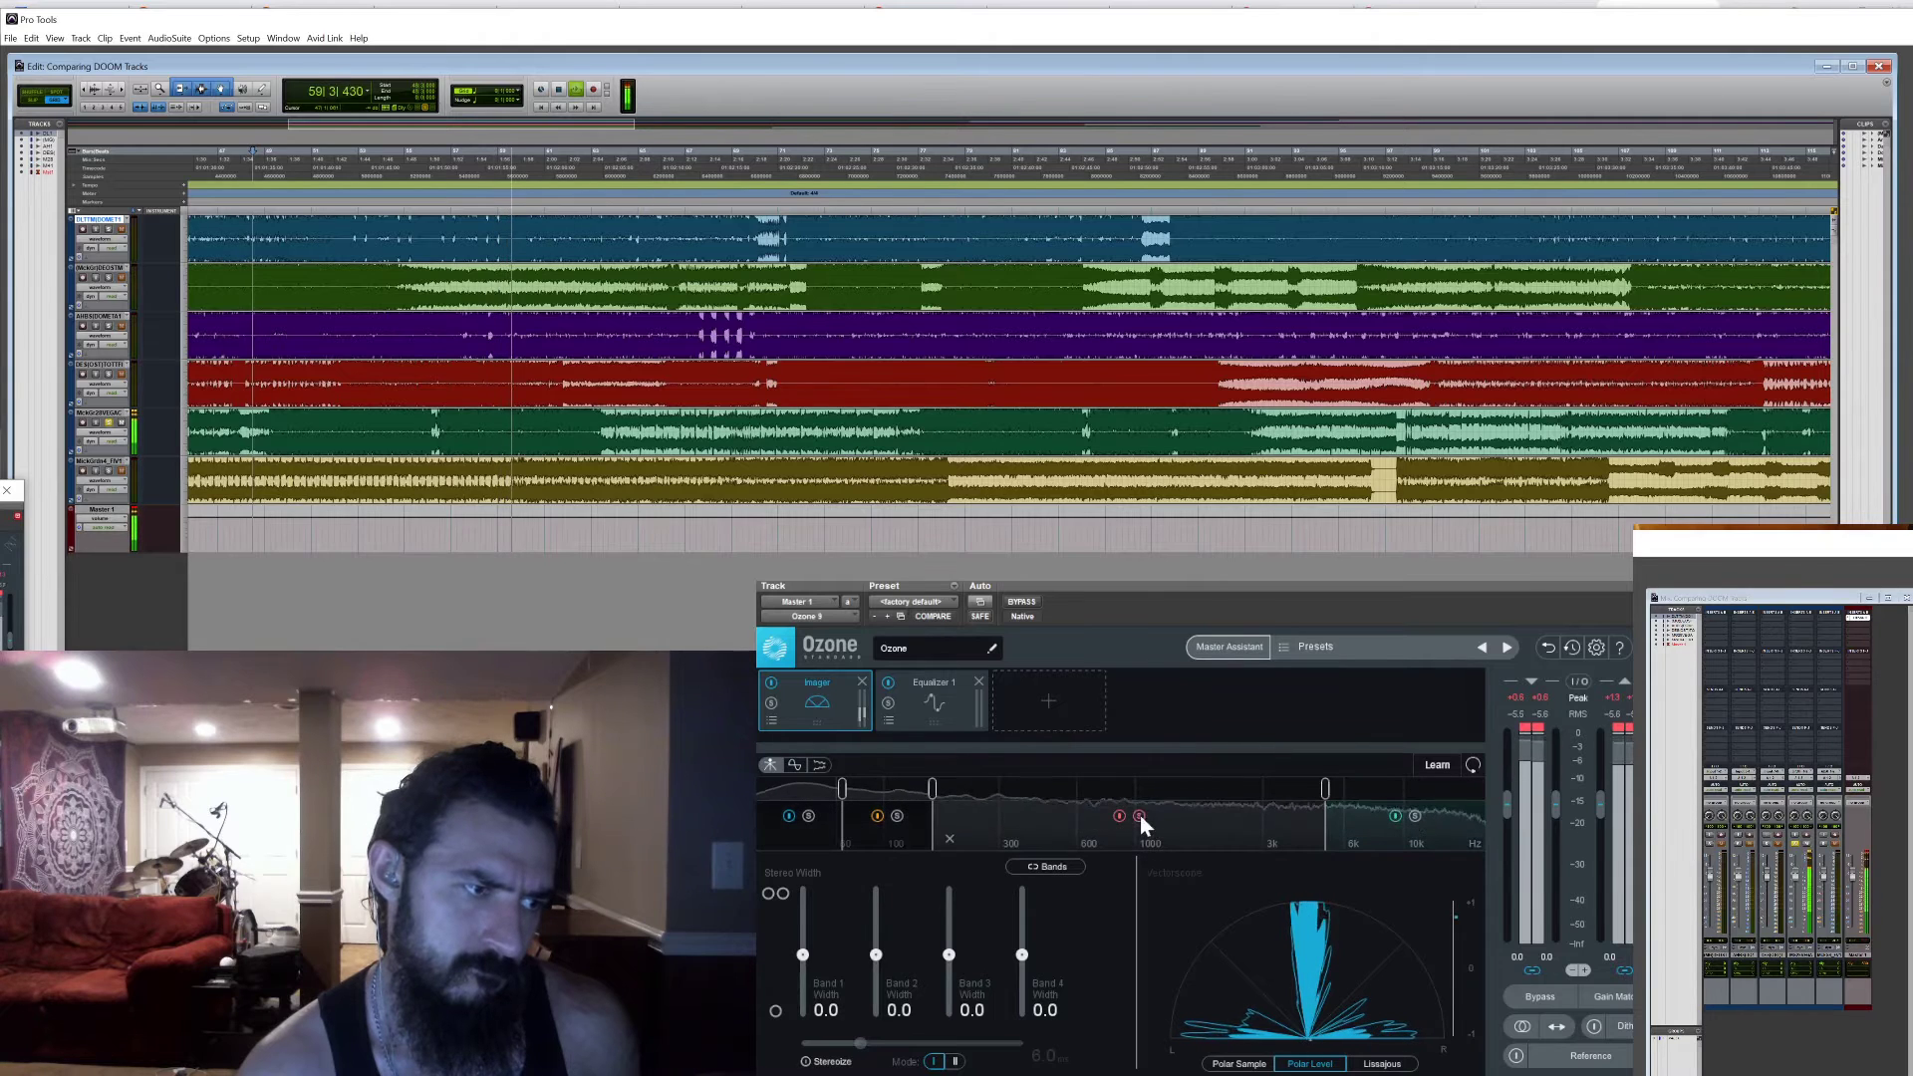
Lower the Imager crossover between bands 2 and 3, and move the crossover between bands 3 and 4 to about 8.3 kHz
{"action": "mouse_move", "coordinate": [932, 789]}
{"action": "left_mouse_down"}
{"action": "mouse_move", "coordinate": [1383, 789]}
{"action": "mouse_move", "coordinate": [909, 793]}
{"action": "left_mouse_up"}
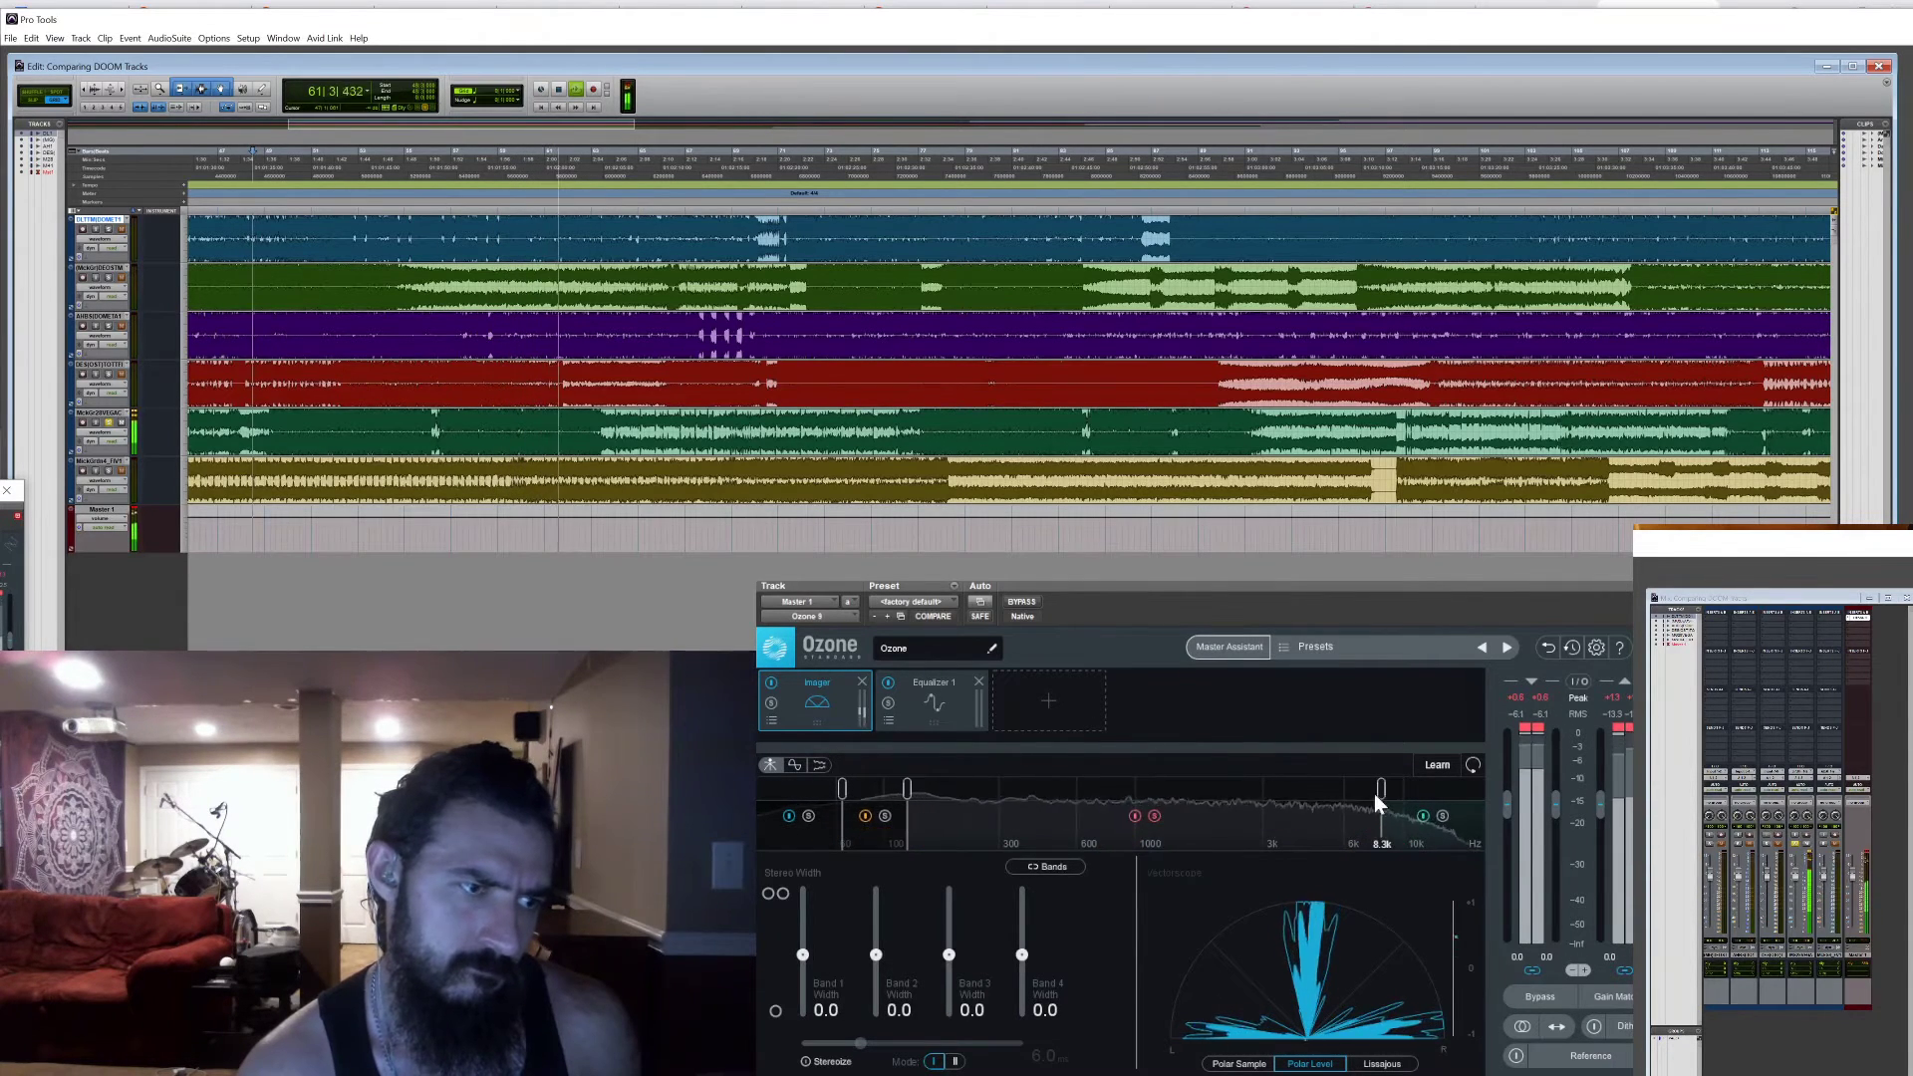
{"action": "left_click_drag", "start_coordinate": [1376, 791], "coordinate": [1234, 792]}
In Equalizer 1, mark about 1073 Hz on the fifth track's spectrum with node 5 at 0 dB gain, and stop playback
{"action": "left_click", "coordinate": [934, 701]}
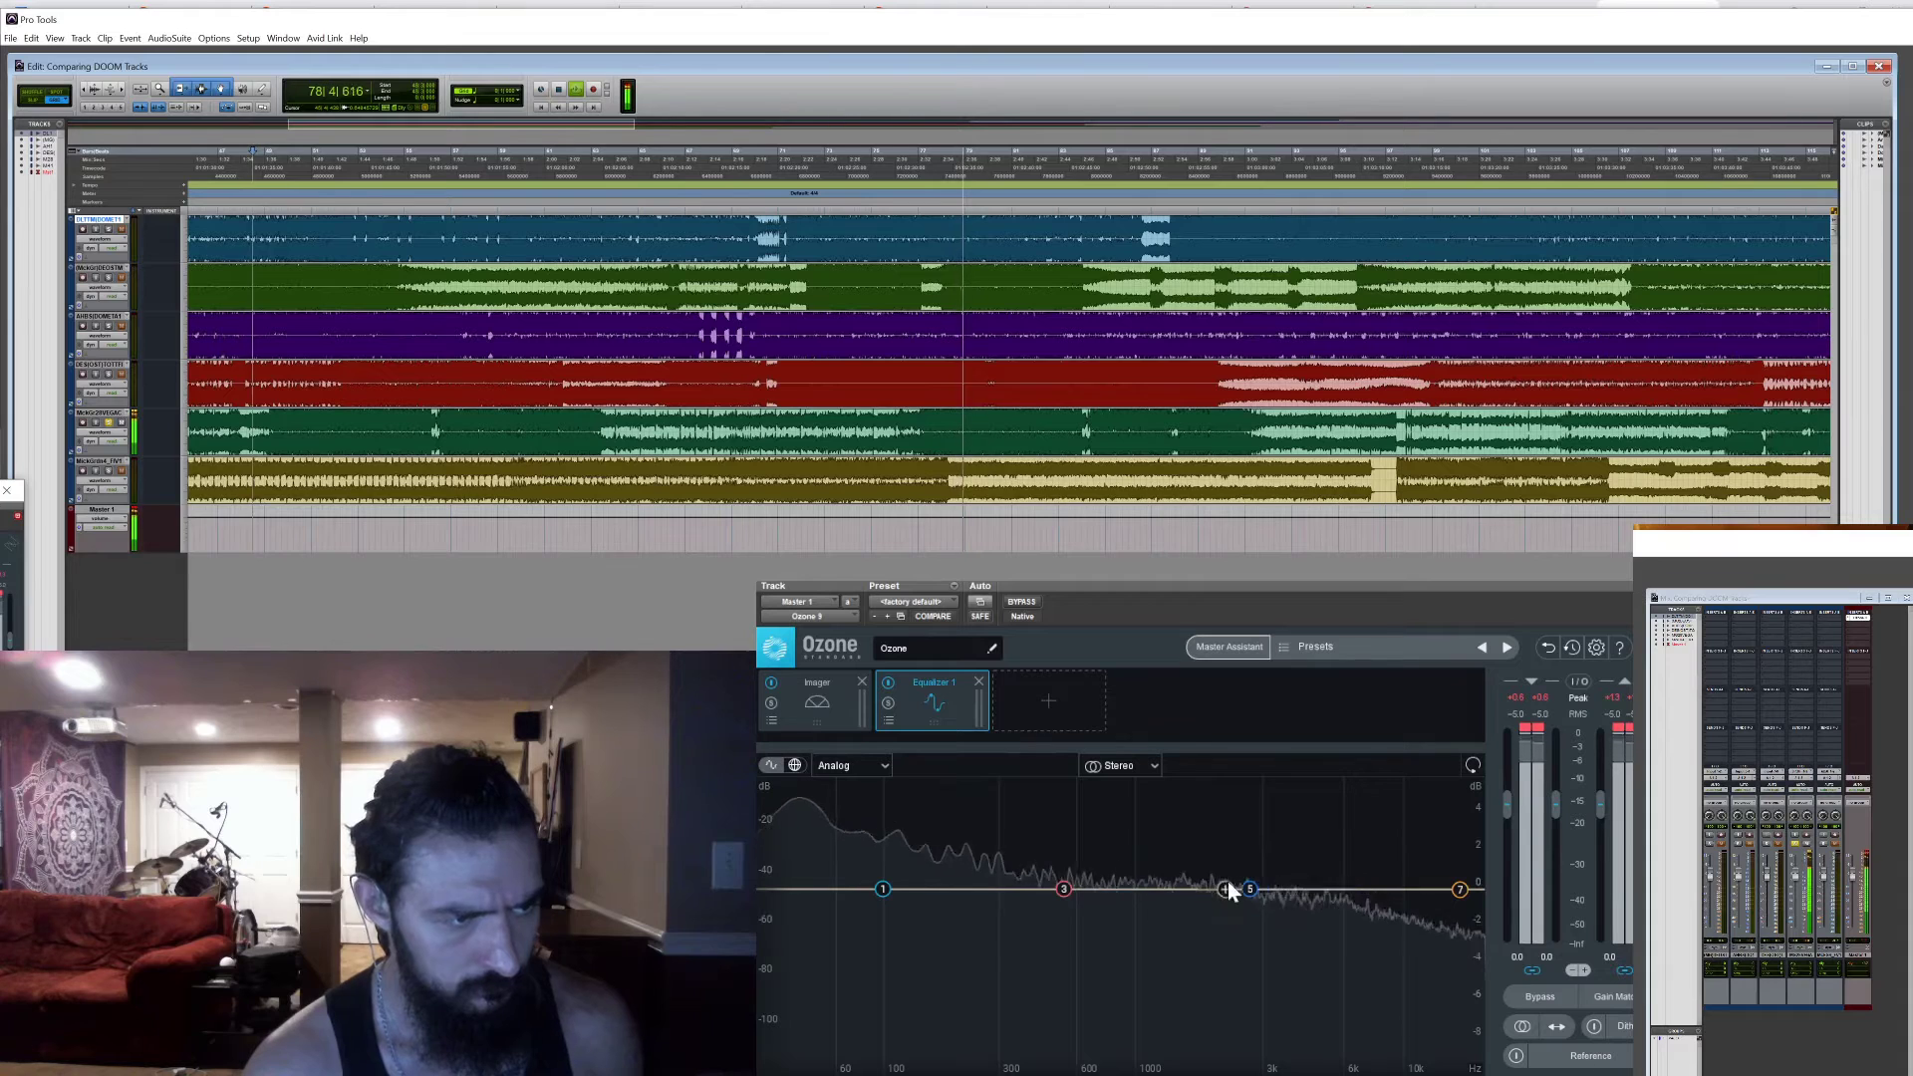
{"action": "left_click_drag", "start_coordinate": [1248, 888], "coordinate": [1140, 892]}
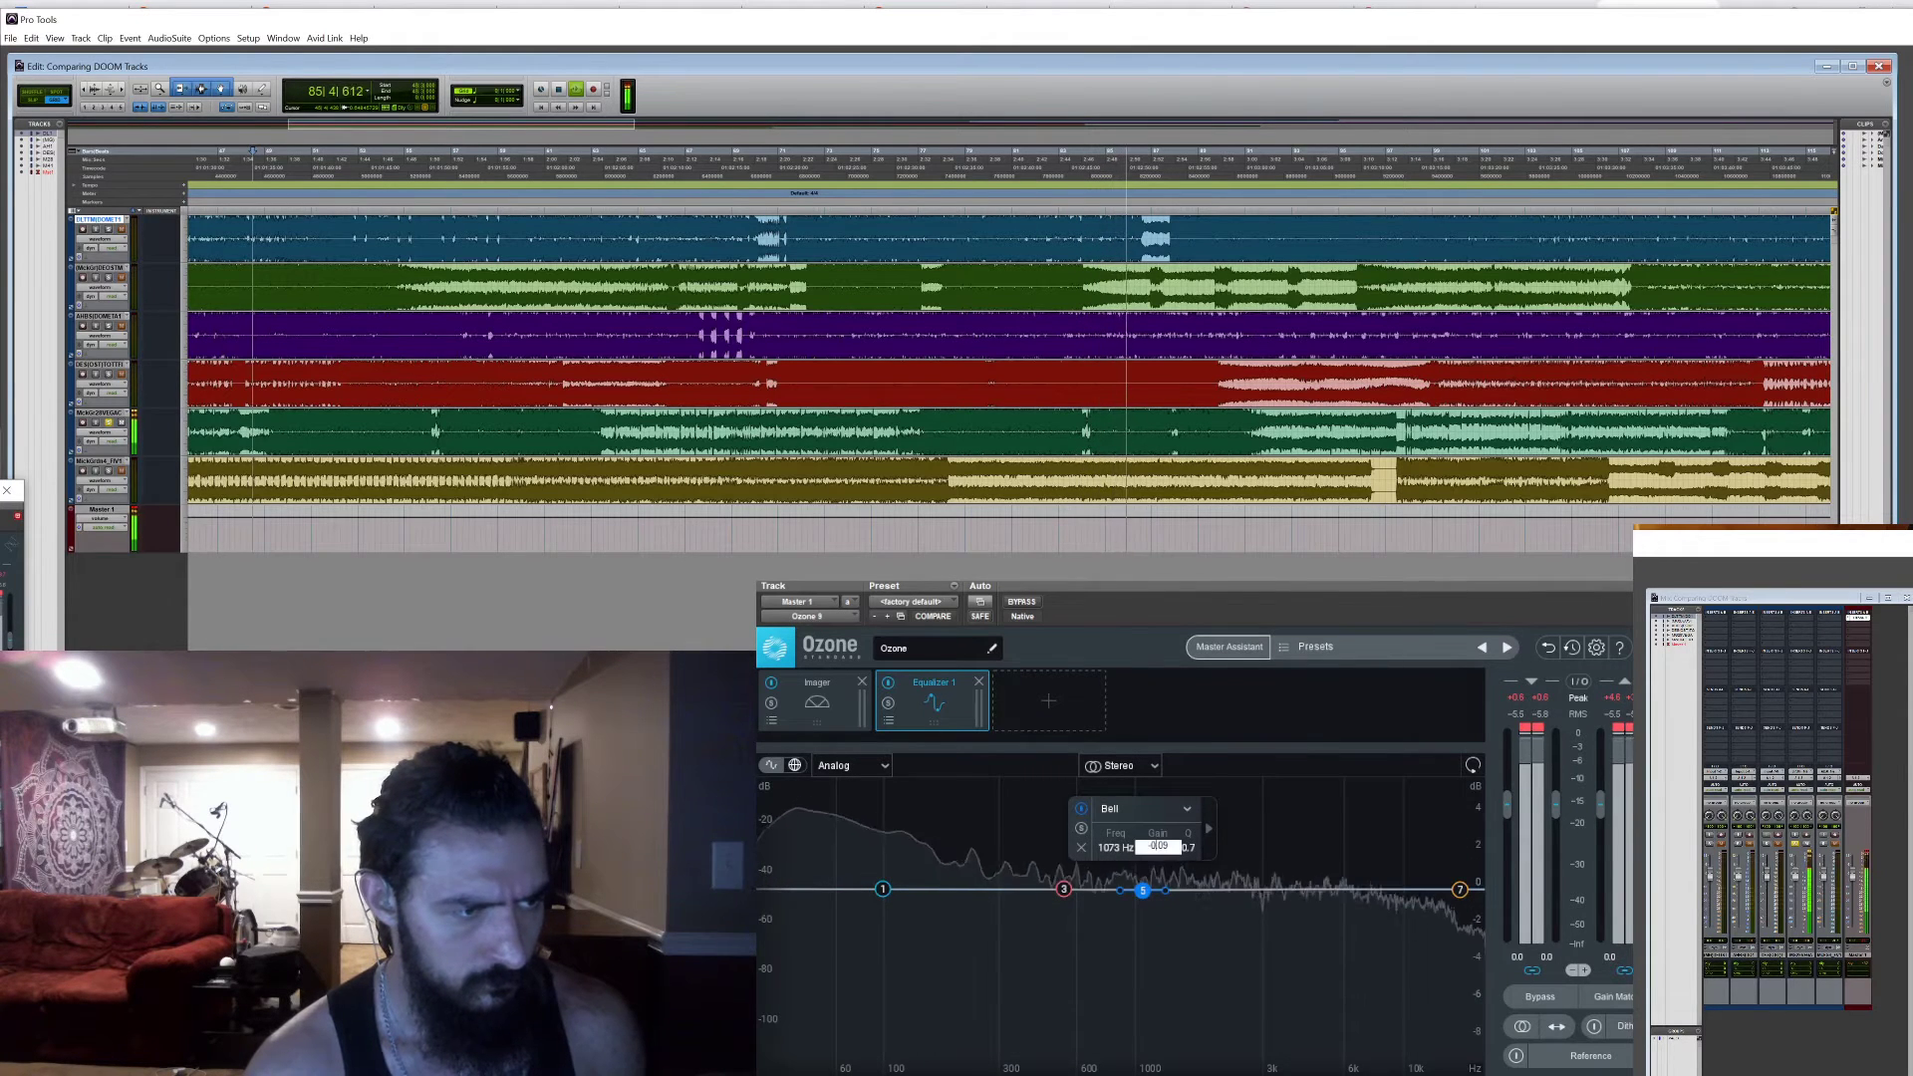
{"action": "double_click", "coordinate": [1152, 847]}
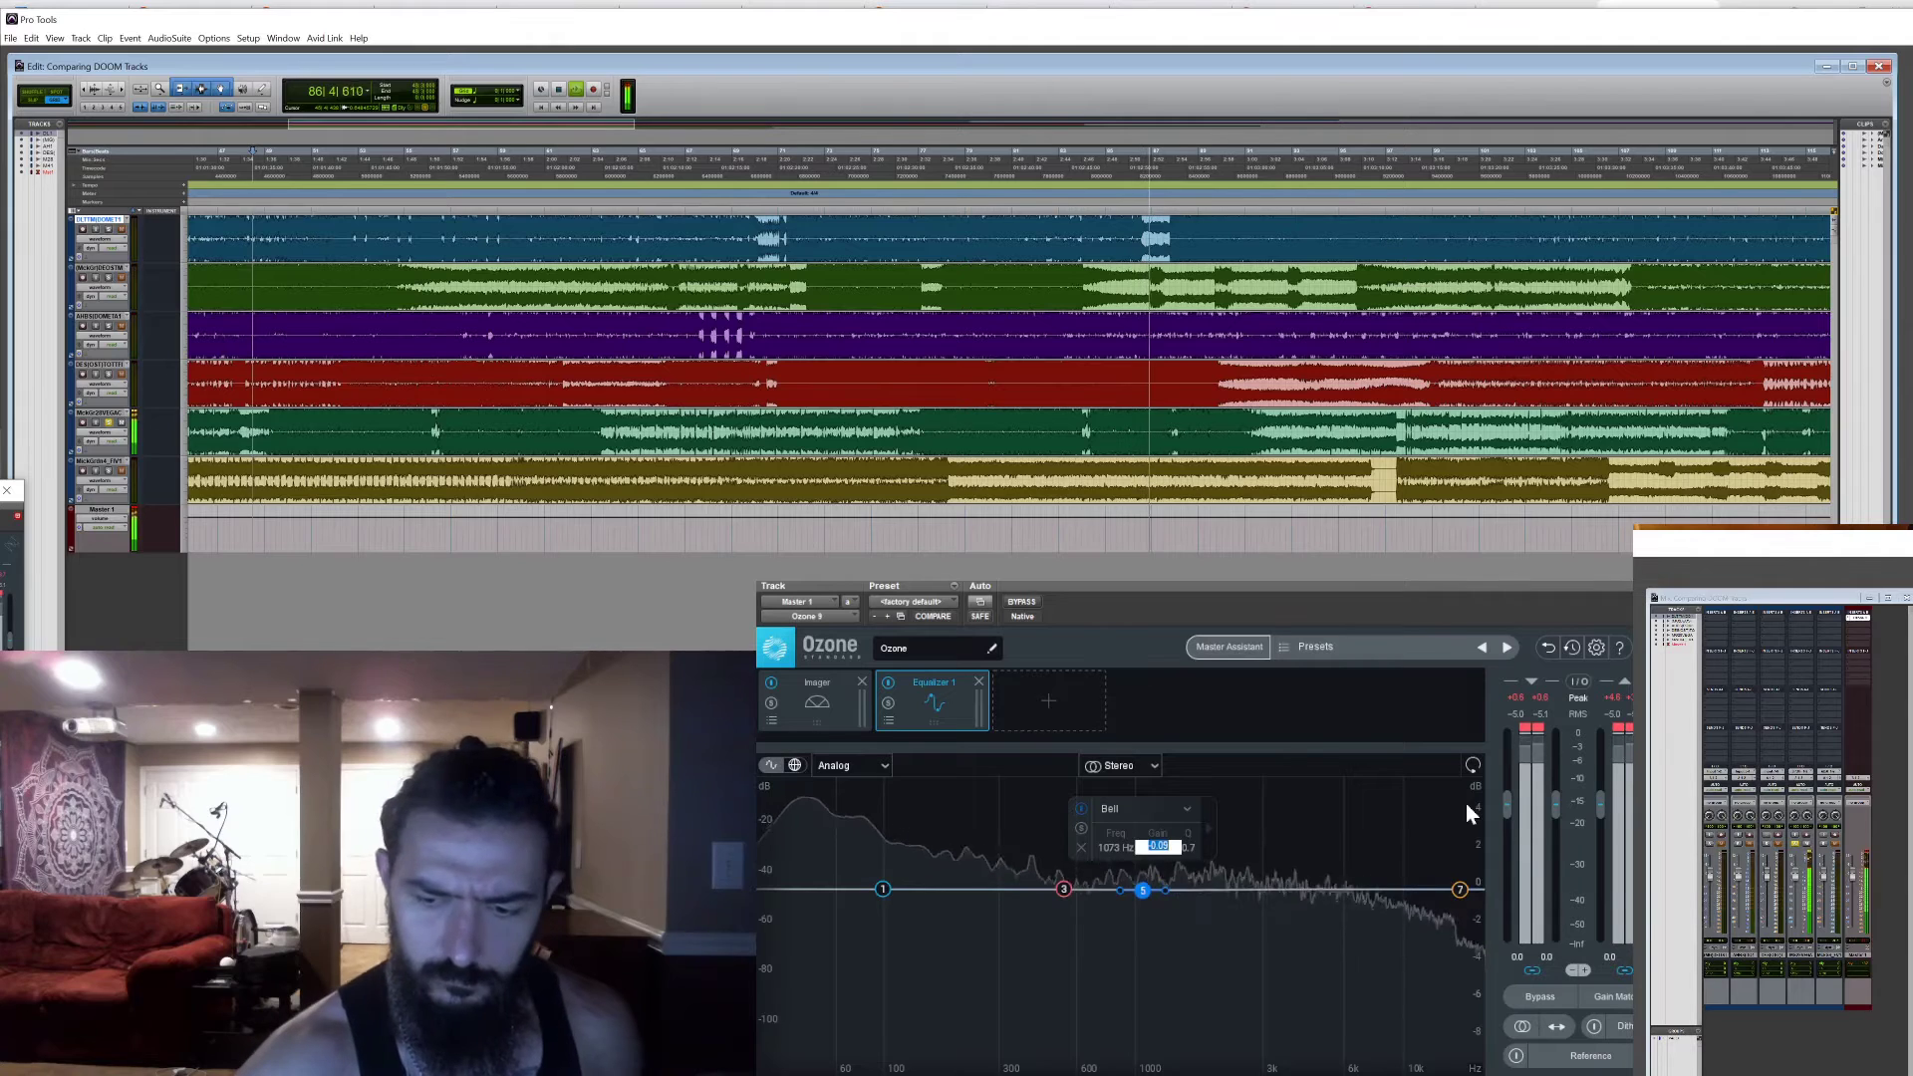
{"action": "type", "text": "0"}
{"action": "key", "text": "Return"}
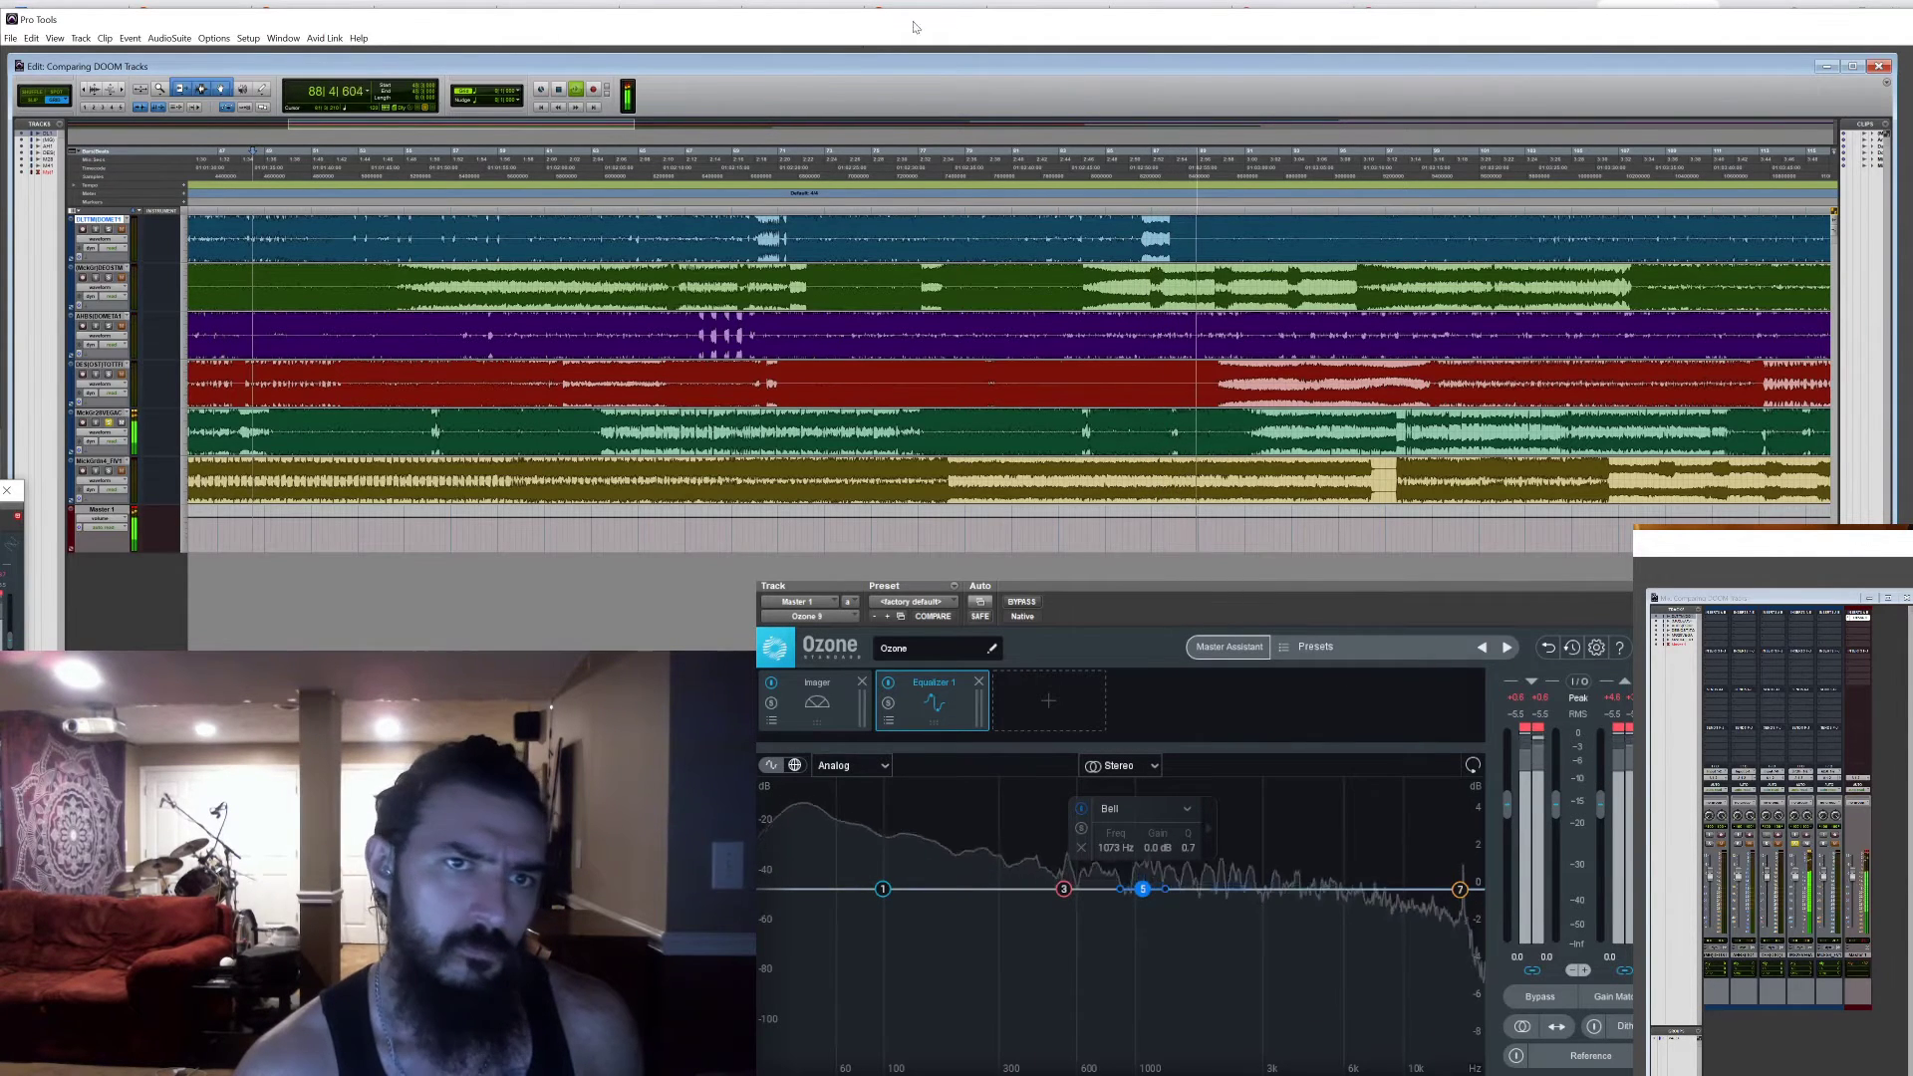
{"action": "key", "text": "space"}
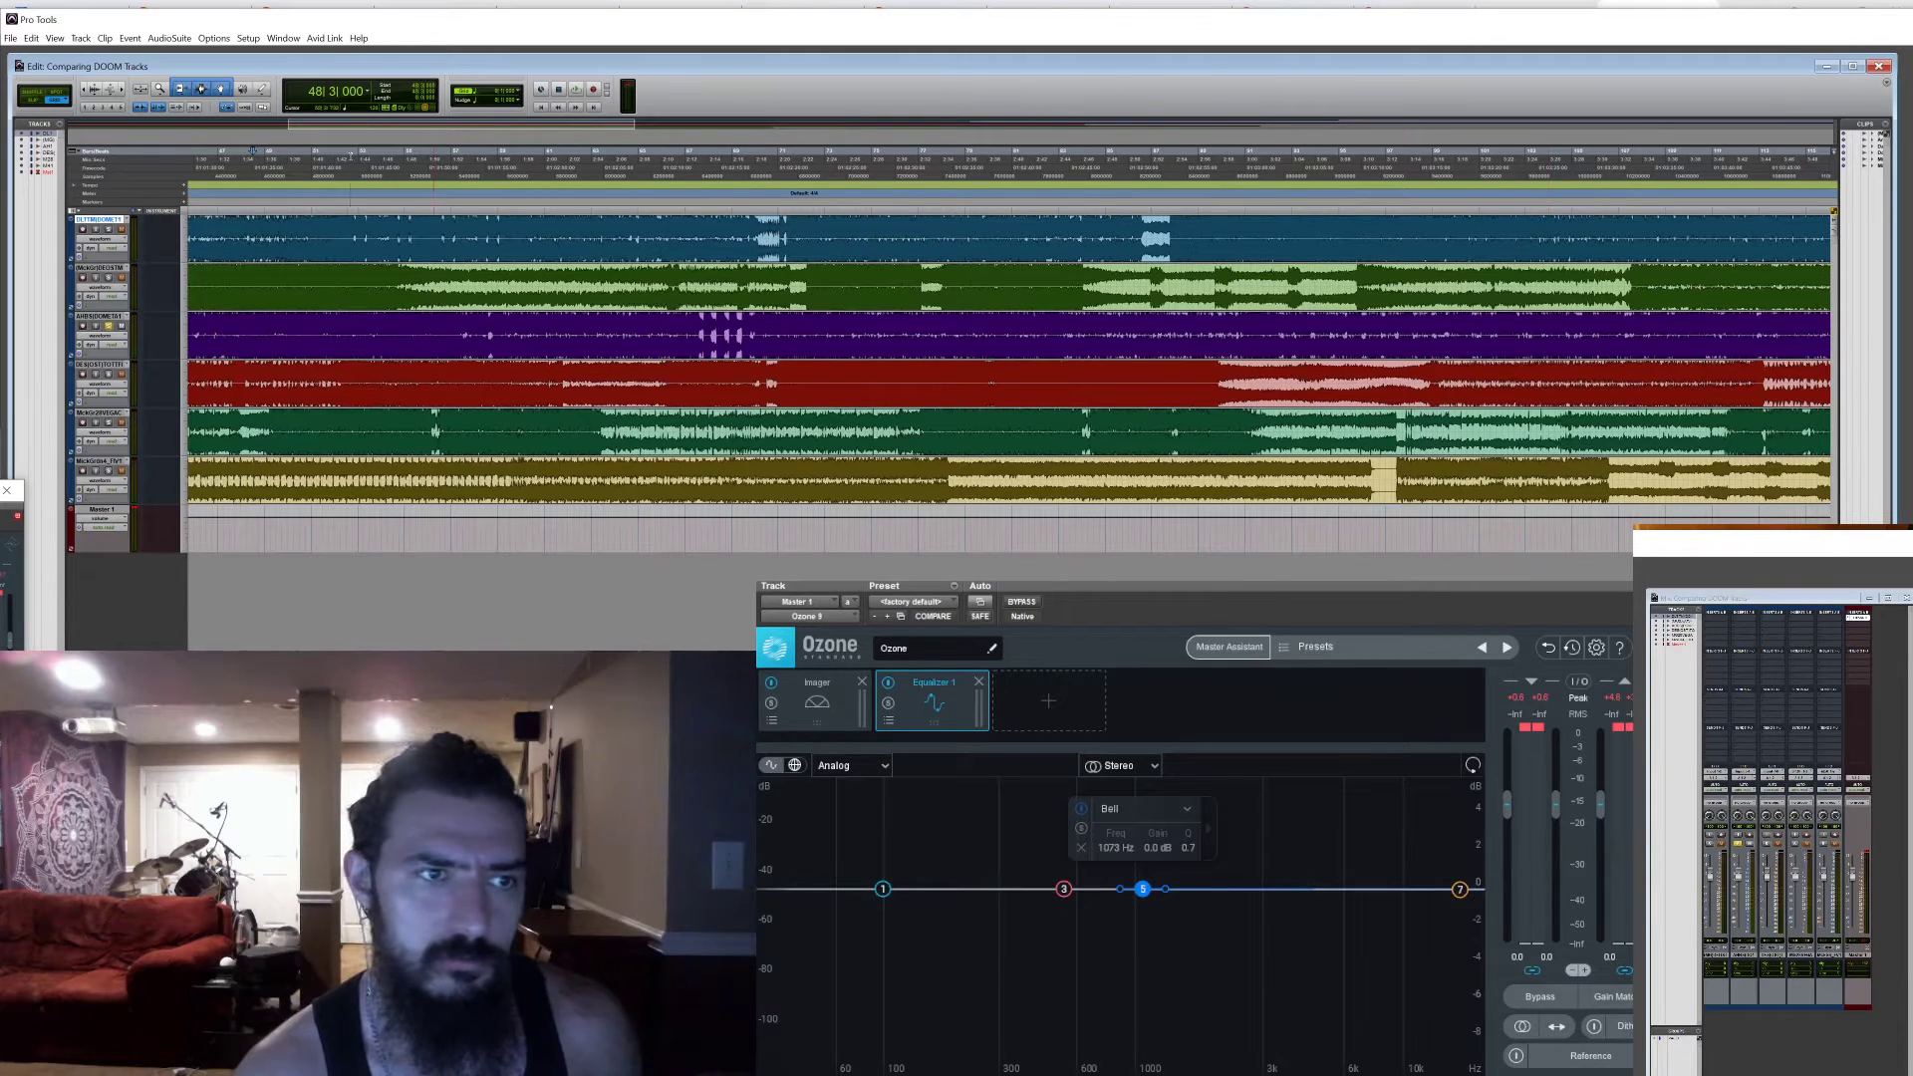
Play the third track from bar 52, mark about 509 Hz on its spectrum with node 5 at 0 dB gain, and stop playback
{"action": "left_click", "coordinate": [575, 89]}
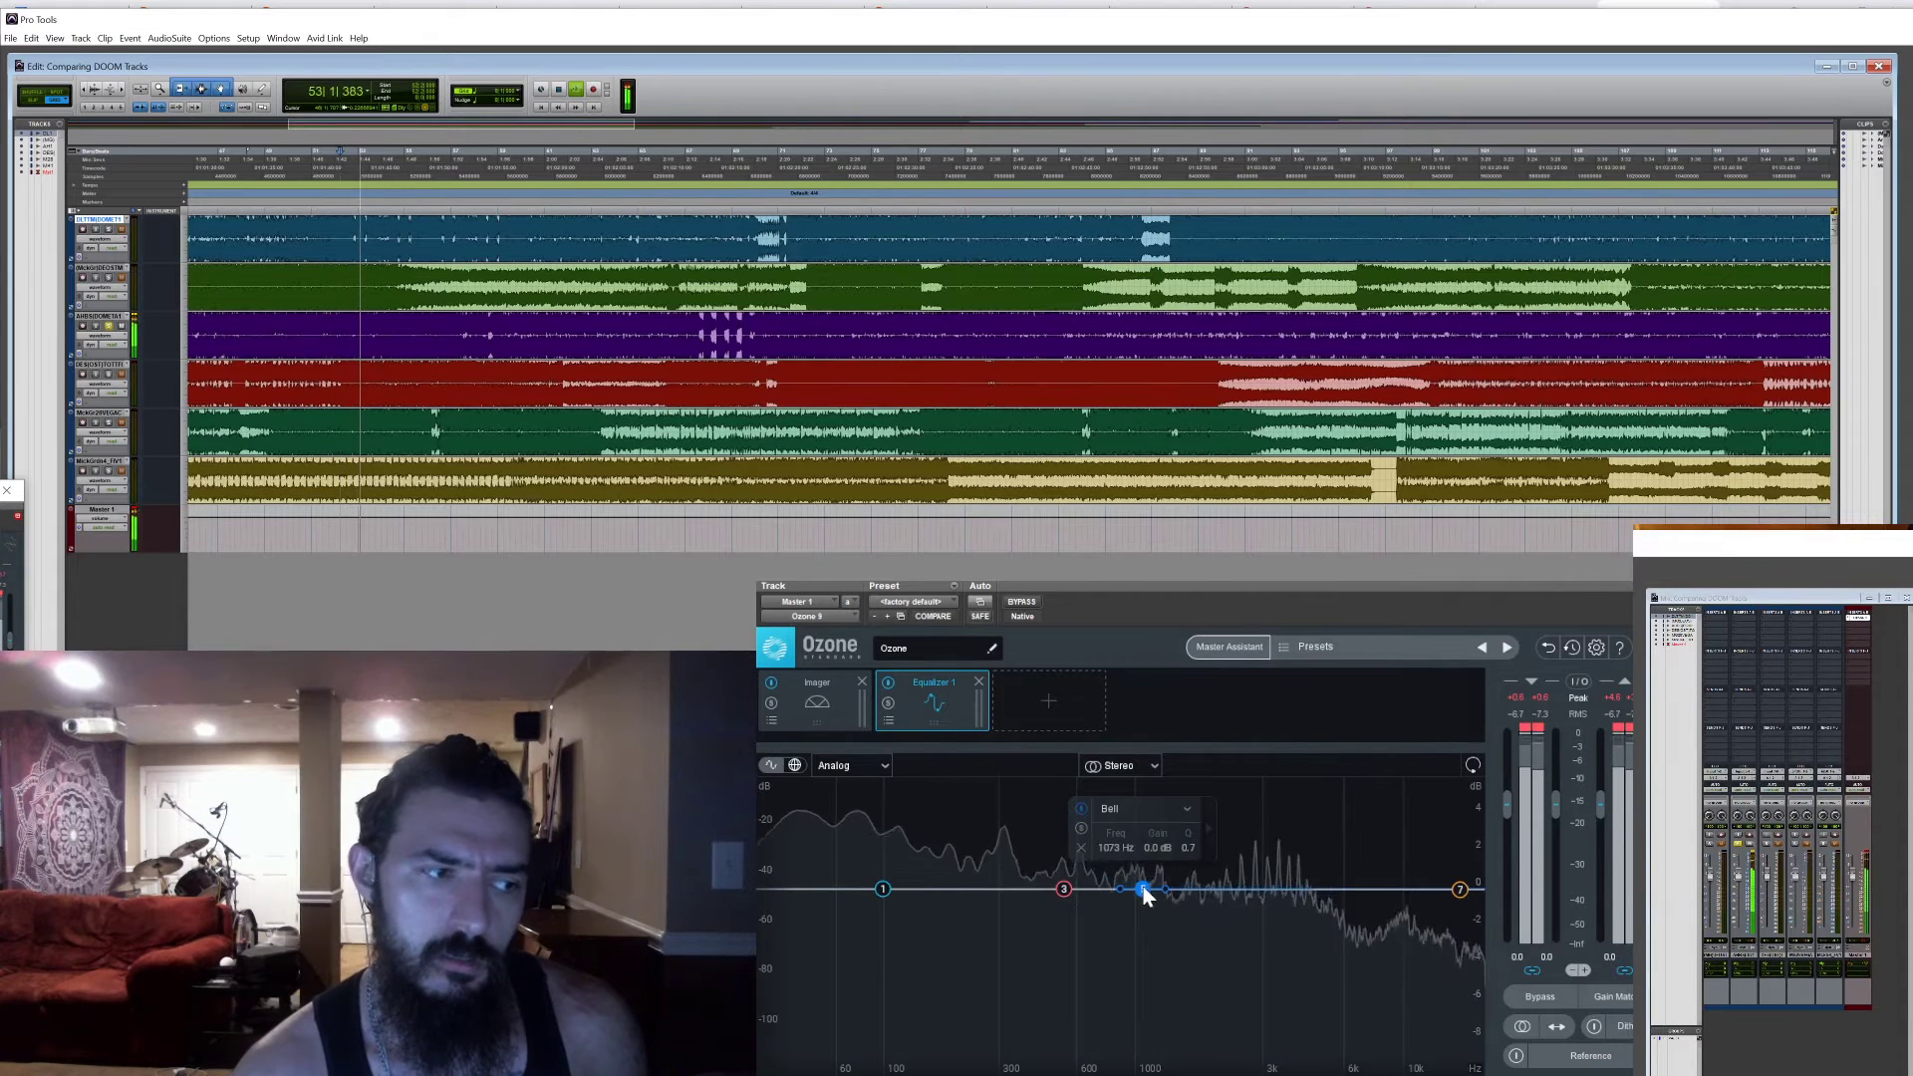
{"action": "left_click_drag", "start_coordinate": [1144, 890], "coordinate": [1058, 891]}
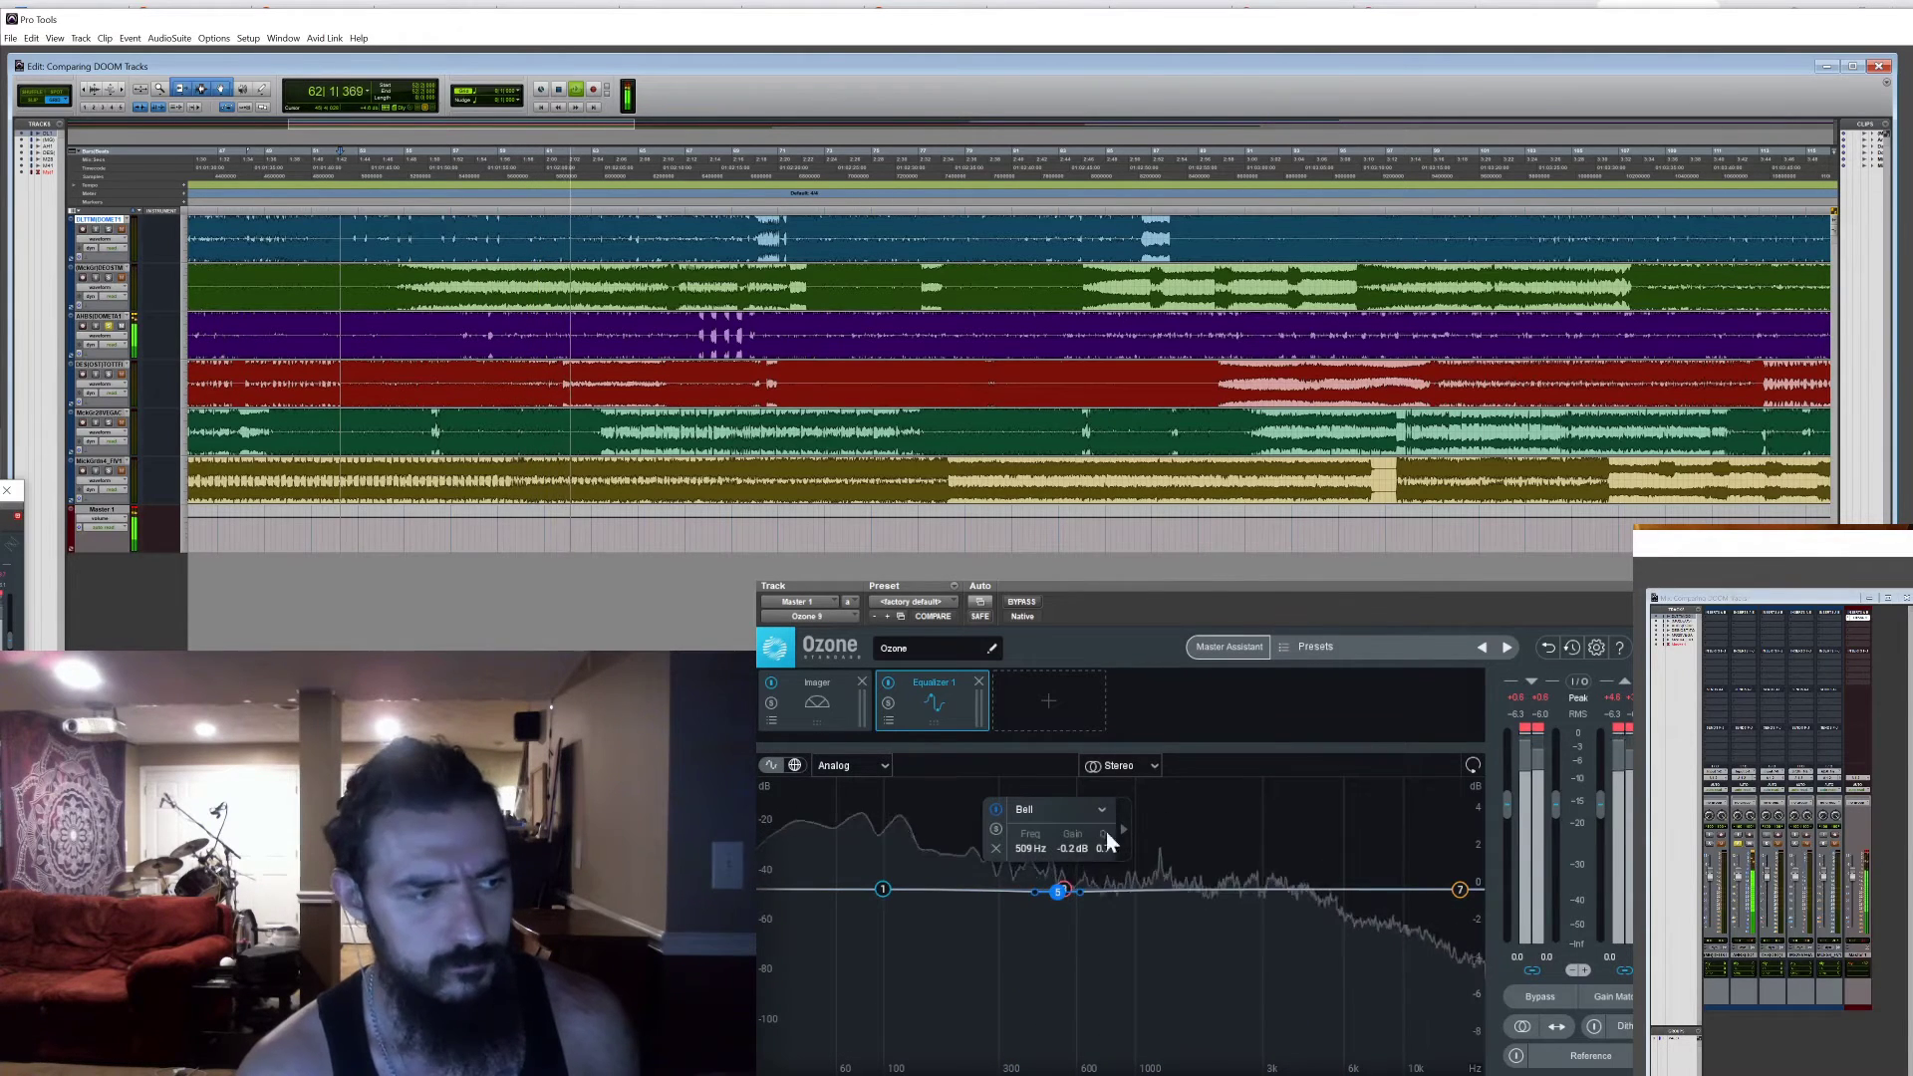
{"action": "double_click", "coordinate": [1071, 847]}
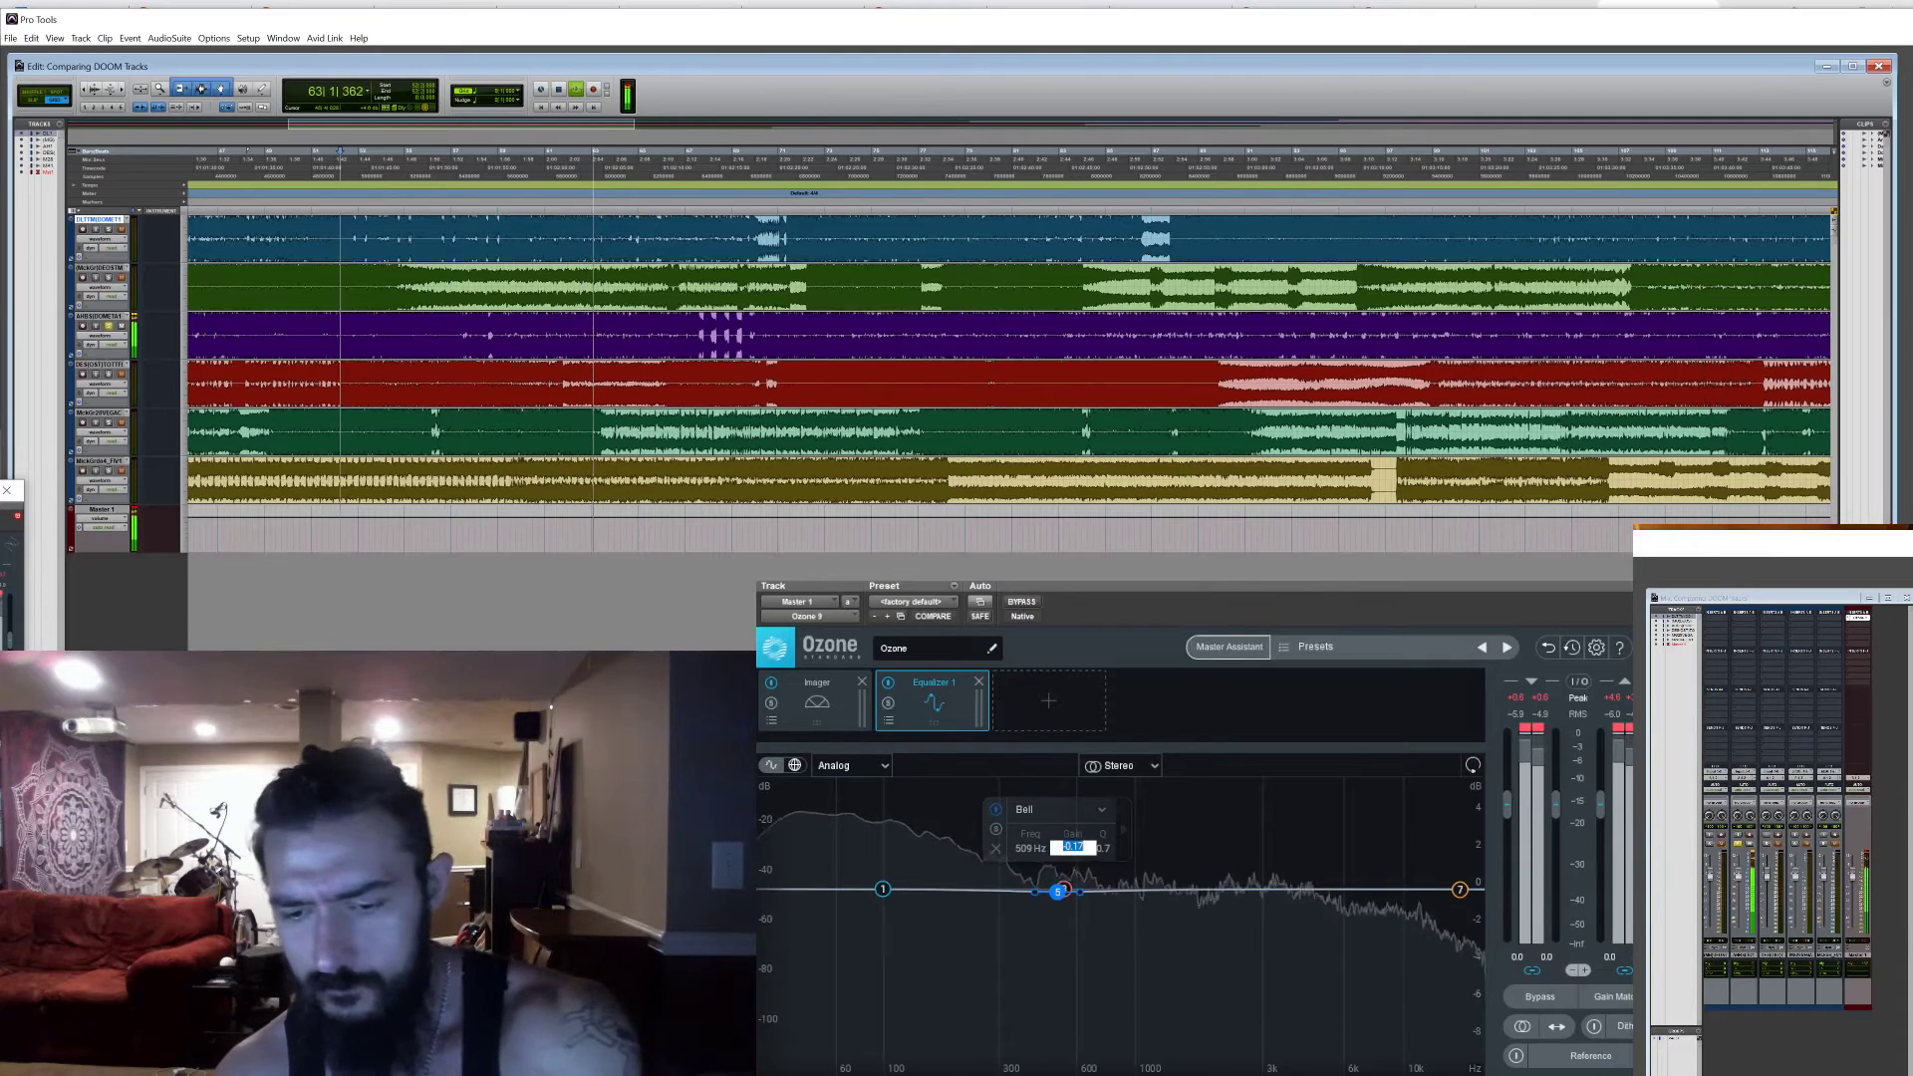
{"action": "type", "text": "0"}
{"action": "key", "text": "Return"}
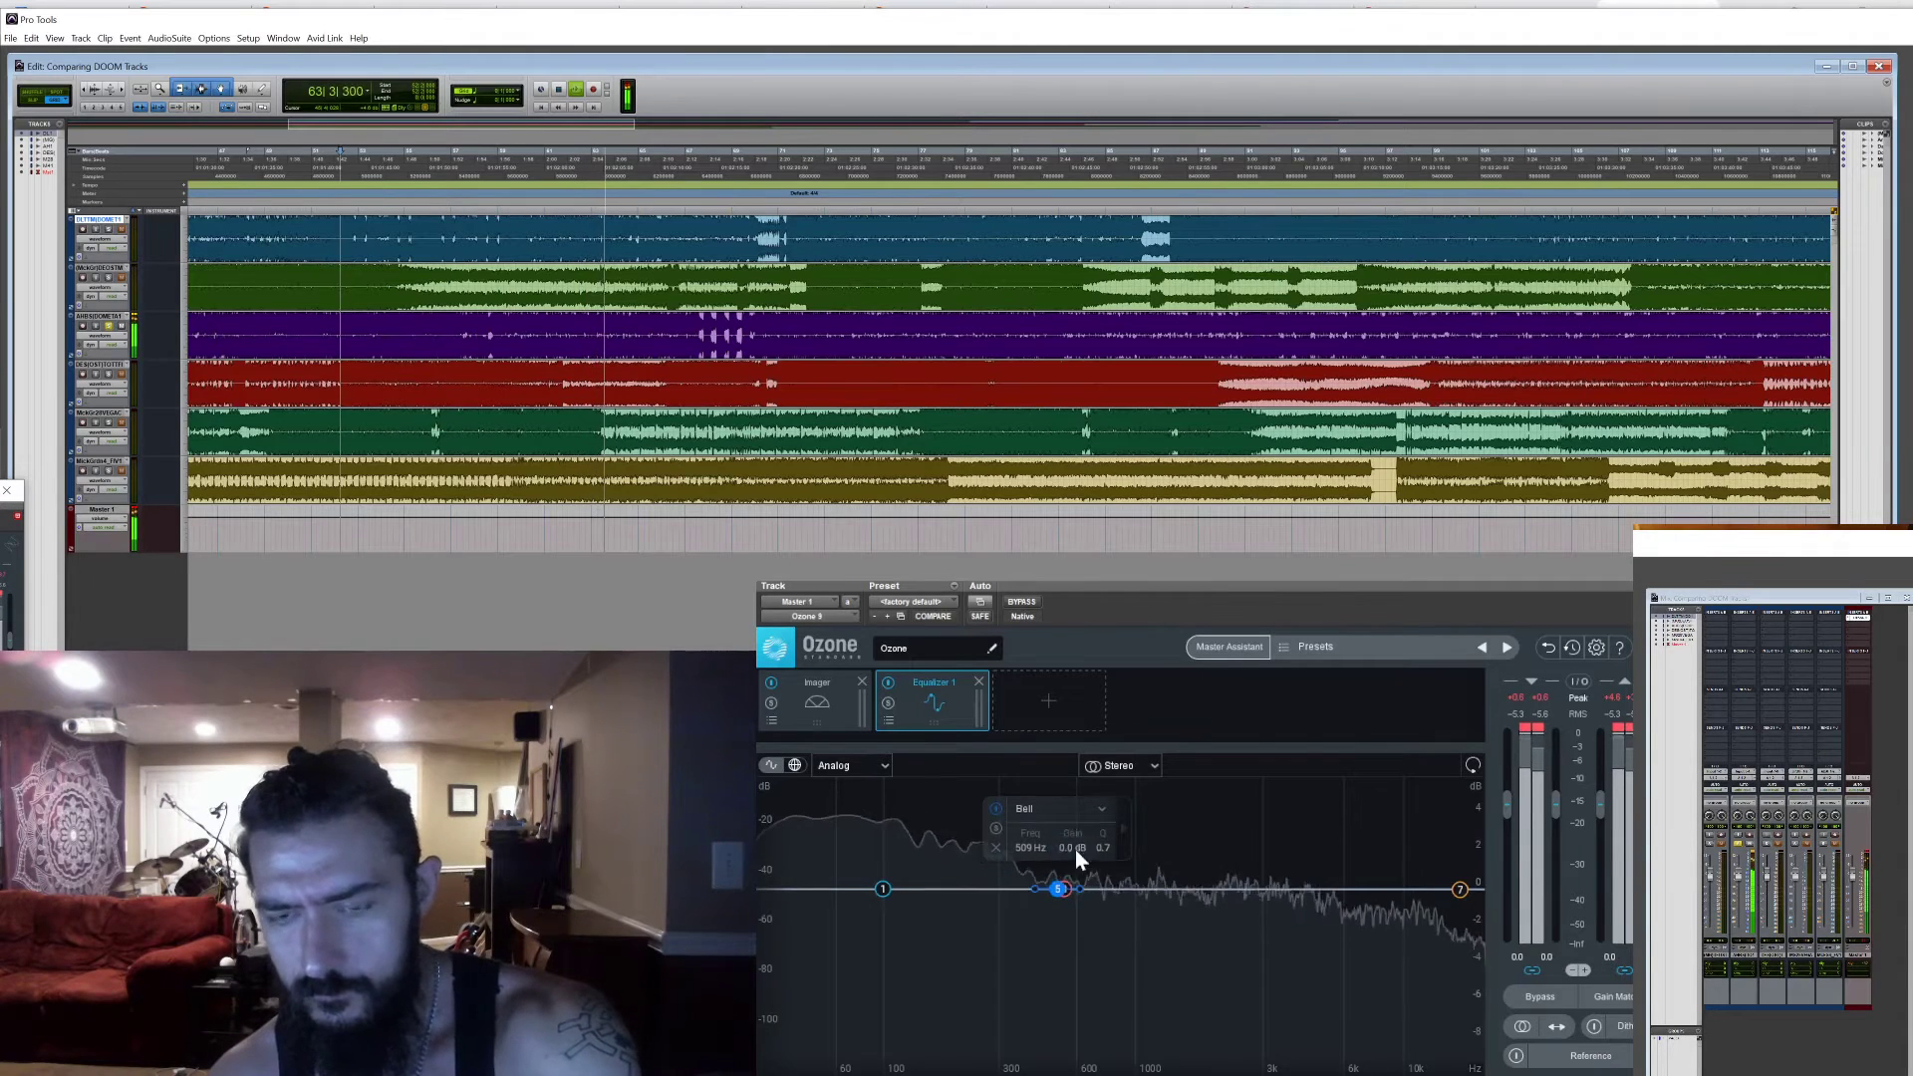
{"action": "left_click", "coordinate": [575, 91]}
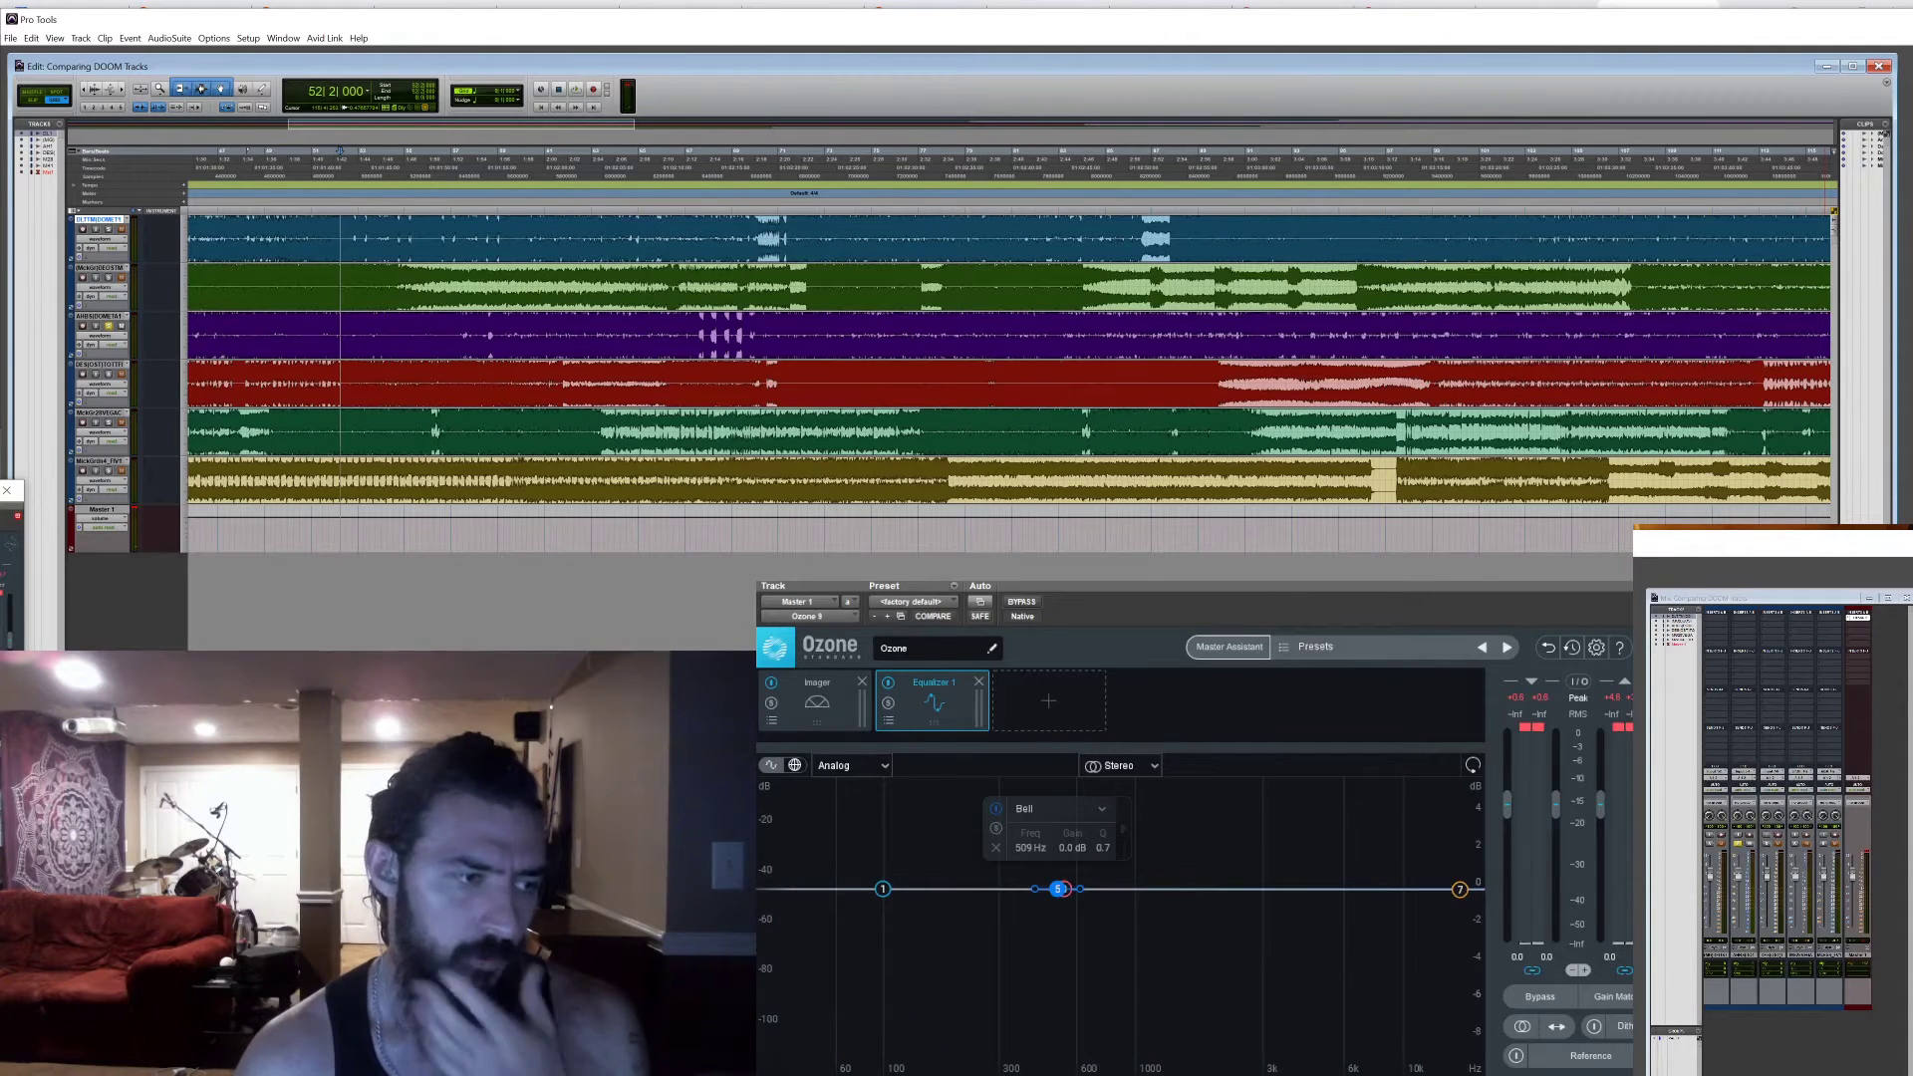
Reset the equalizer by removing the existing module and inserting a new Equalizer 1 after the Imager
{"action": "left_click", "coordinate": [979, 683]}
{"action": "left_click", "coordinate": [969, 691]}
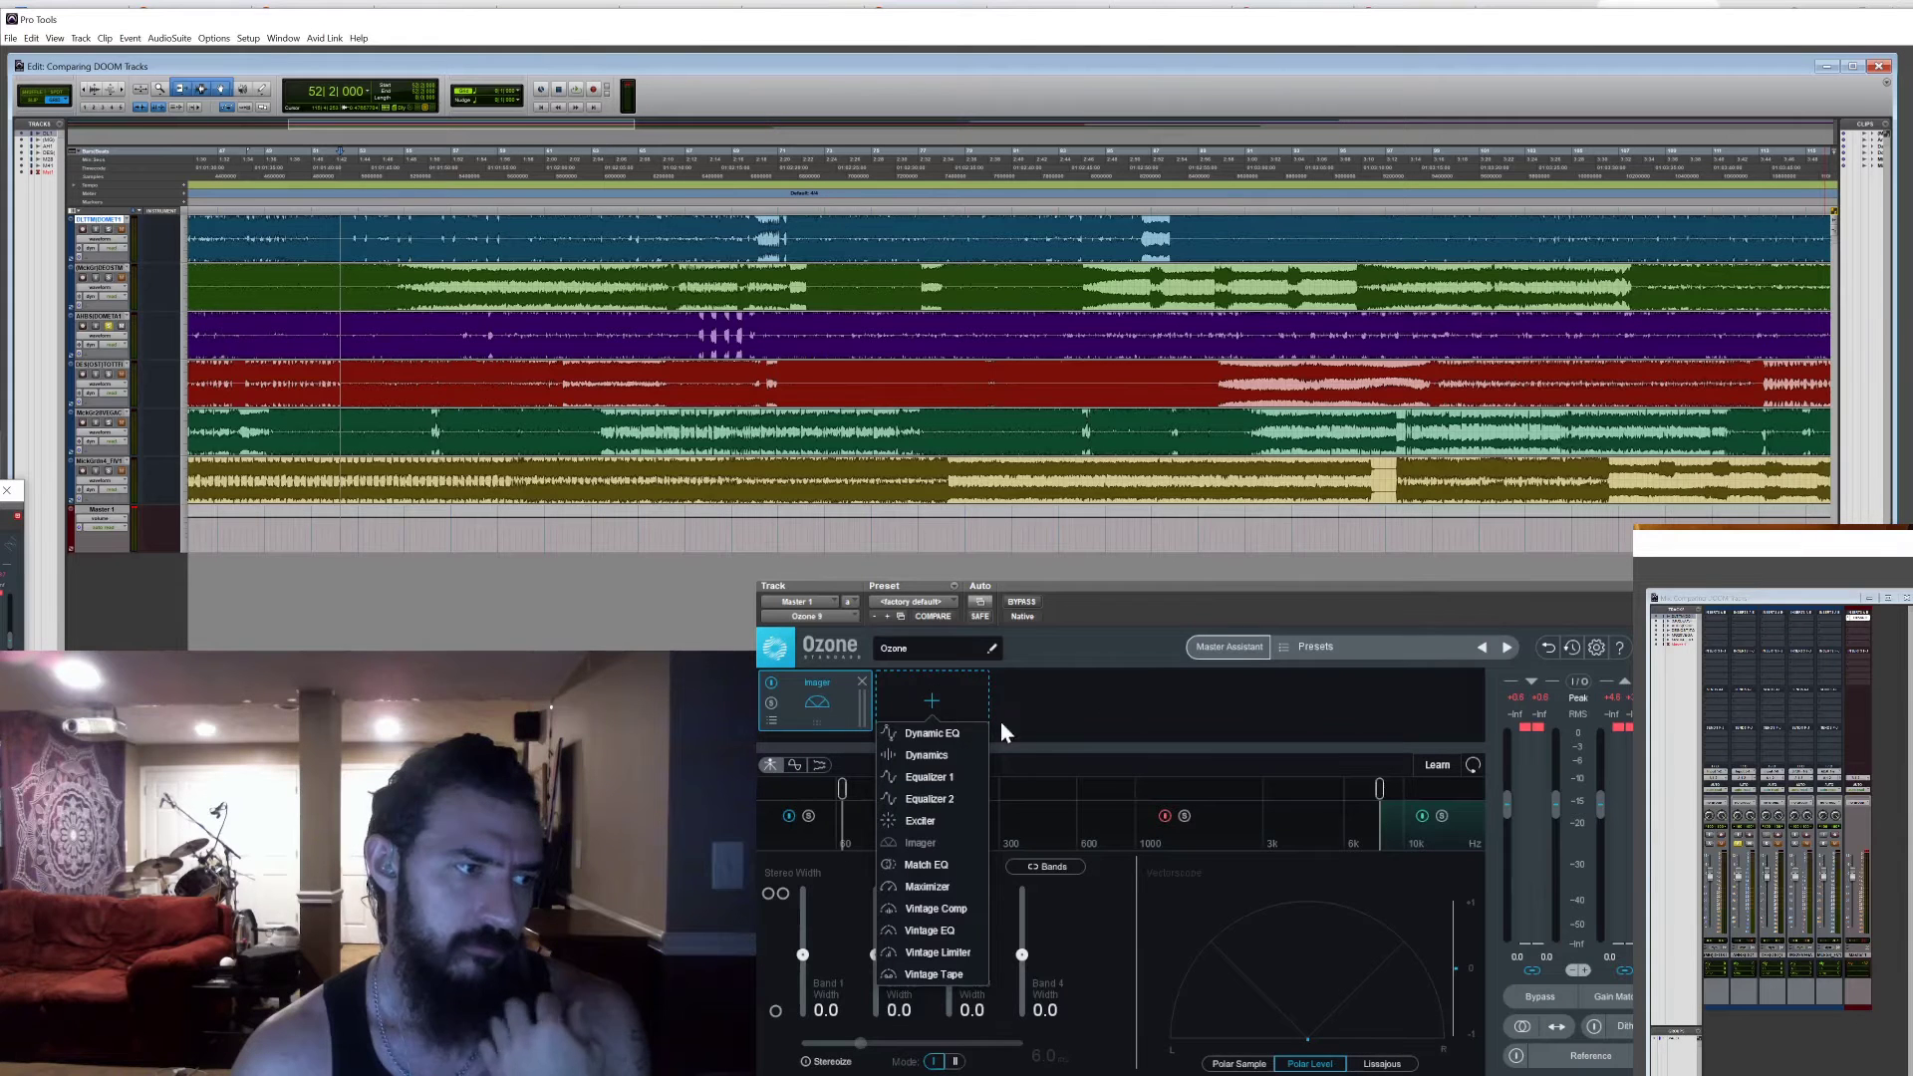
{"action": "left_click", "coordinate": [947, 787]}
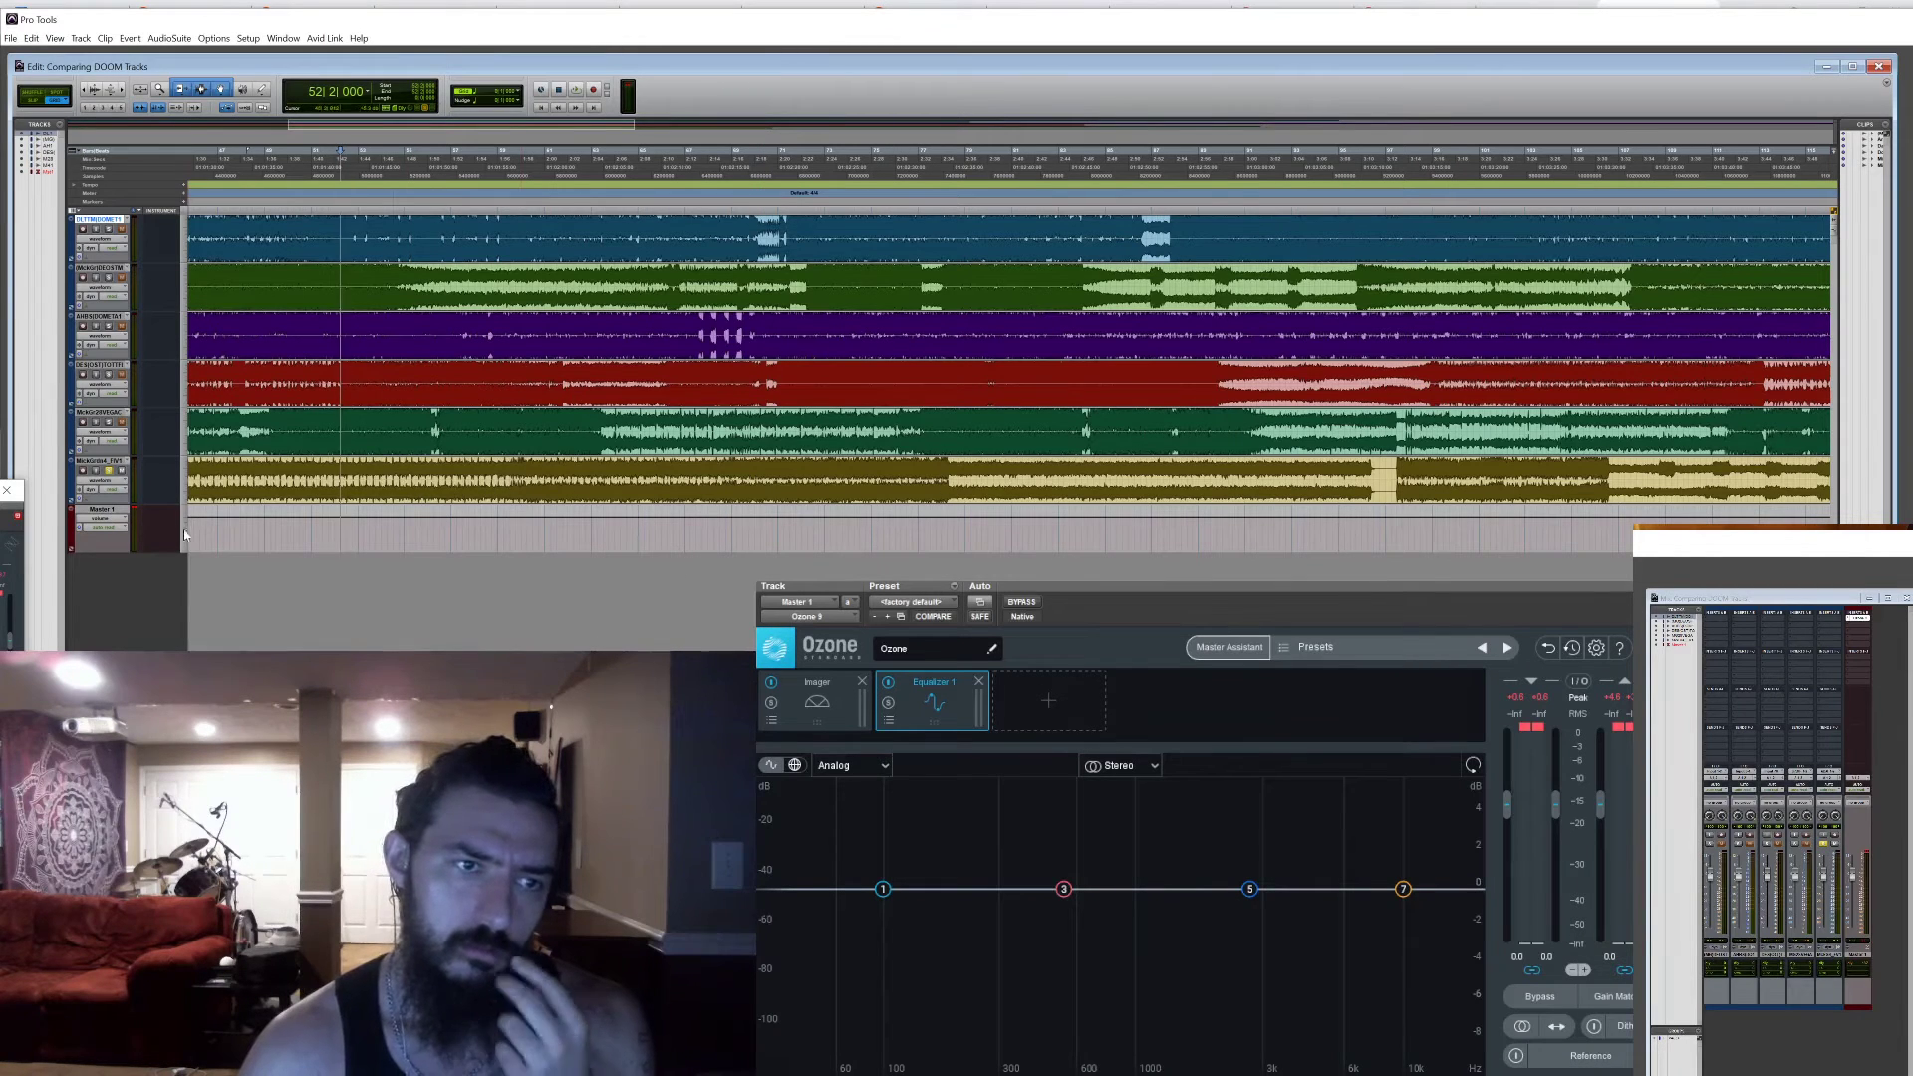
Enlarge the heights of the sixth, fifth, fourth, third and second tracks one after another for a closer look at their waveforms
{"action": "key", "text": "super+Down"}
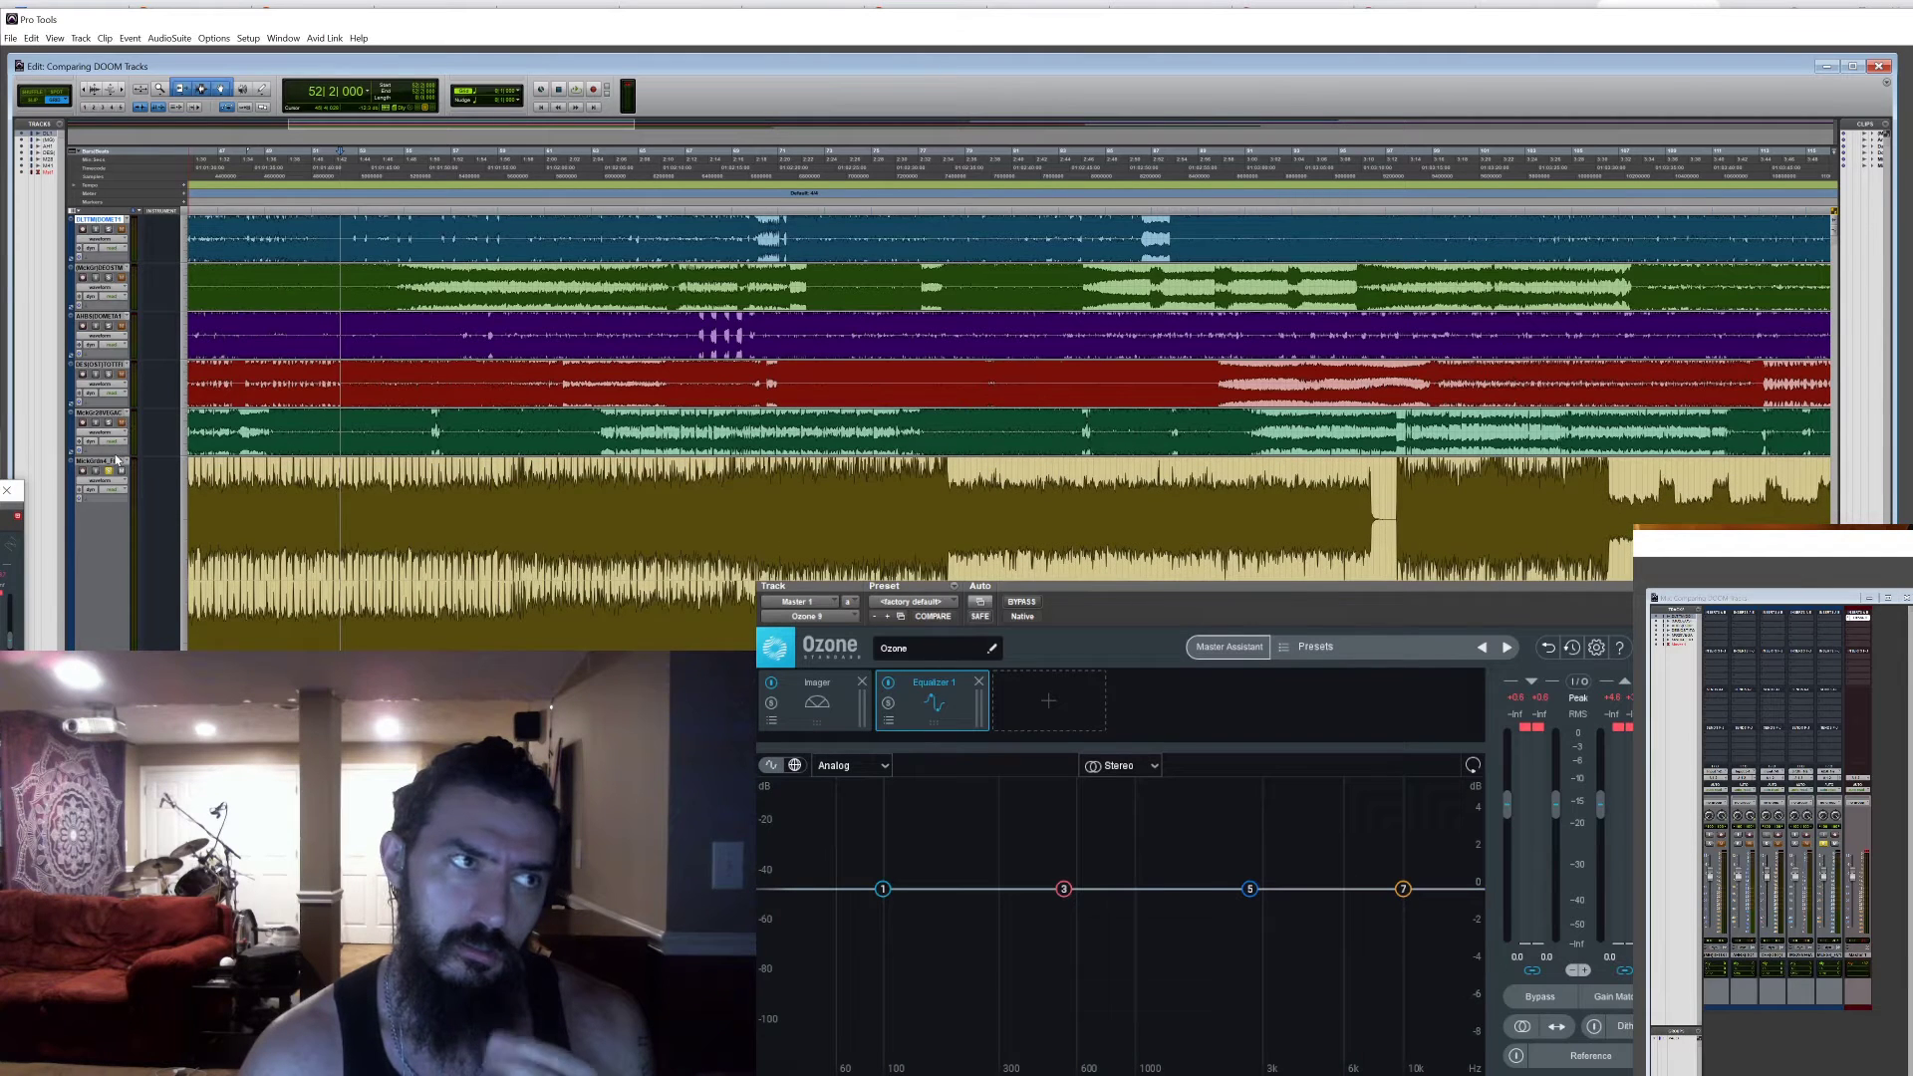
{"action": "scroll", "coordinate": [122, 626], "scroll_direction": "down", "scroll_amount": 2}
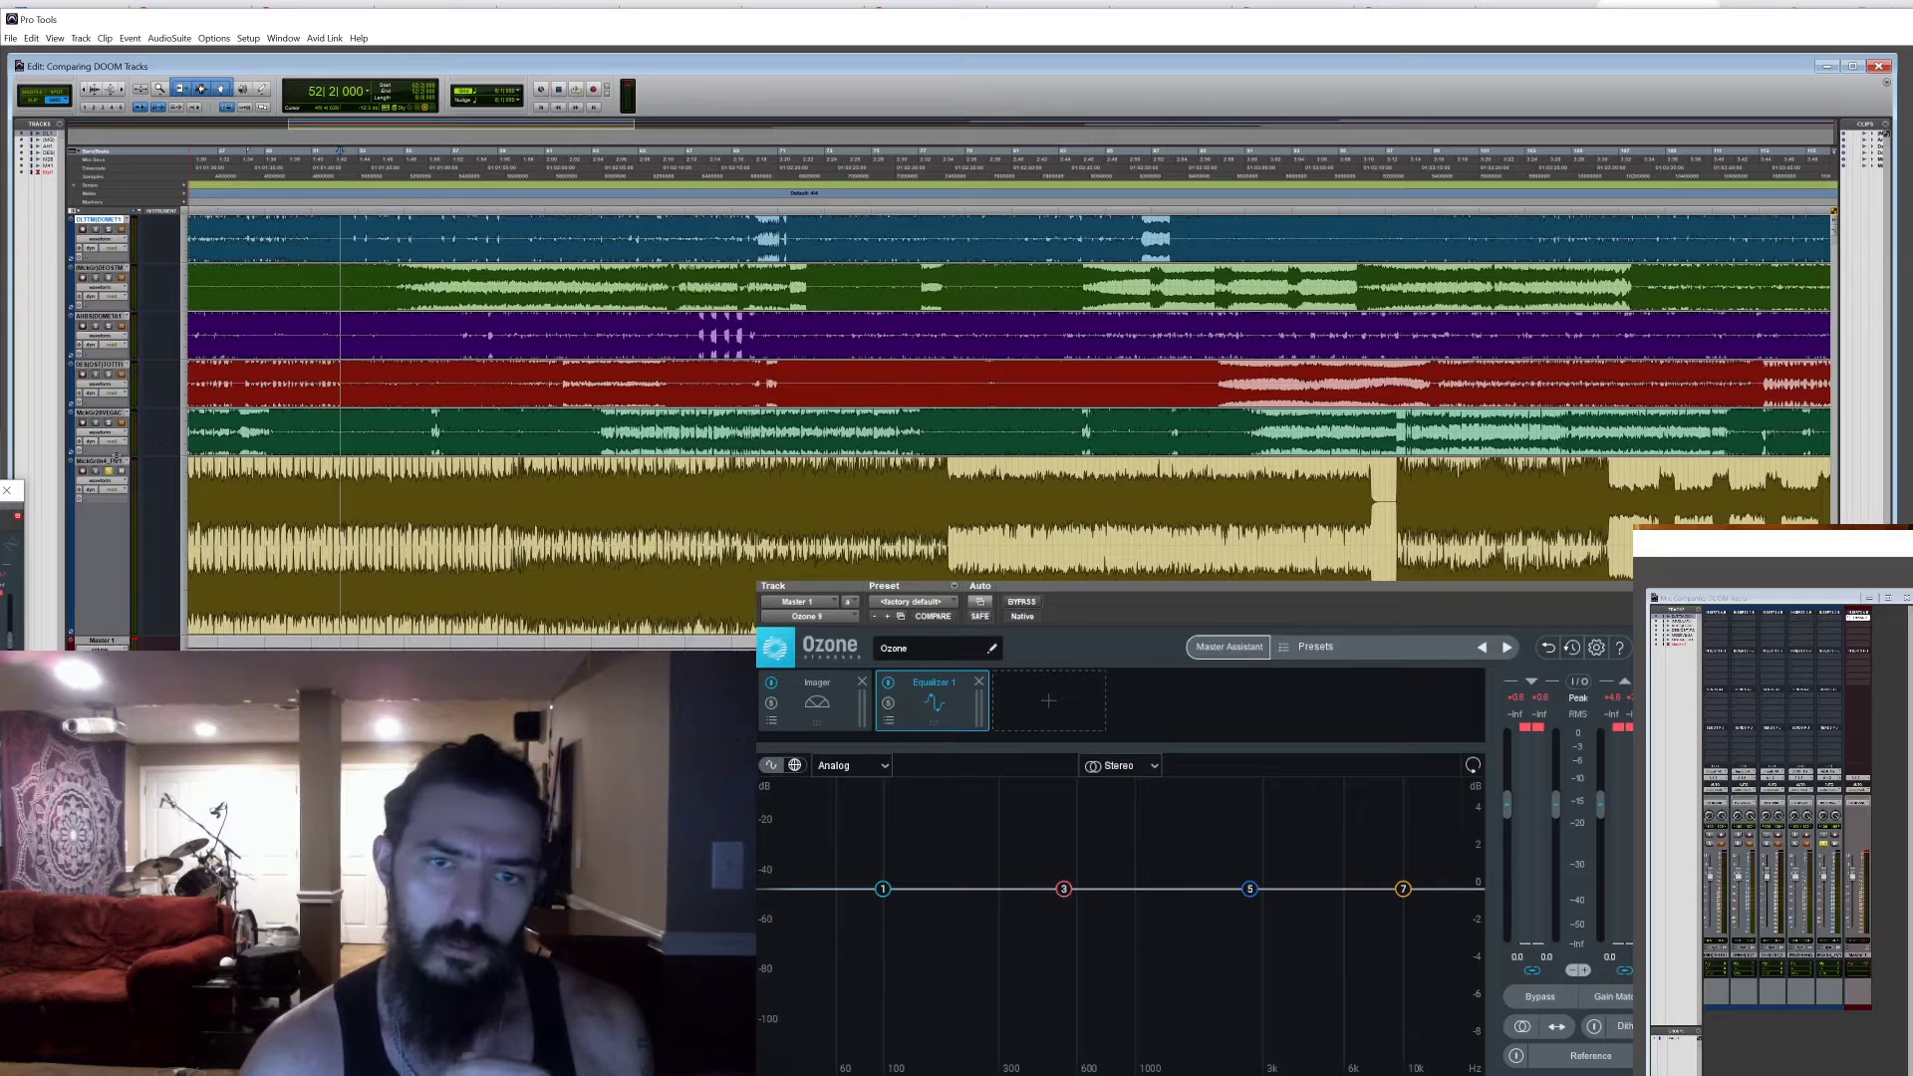
{"action": "key", "text": "super+Down"}
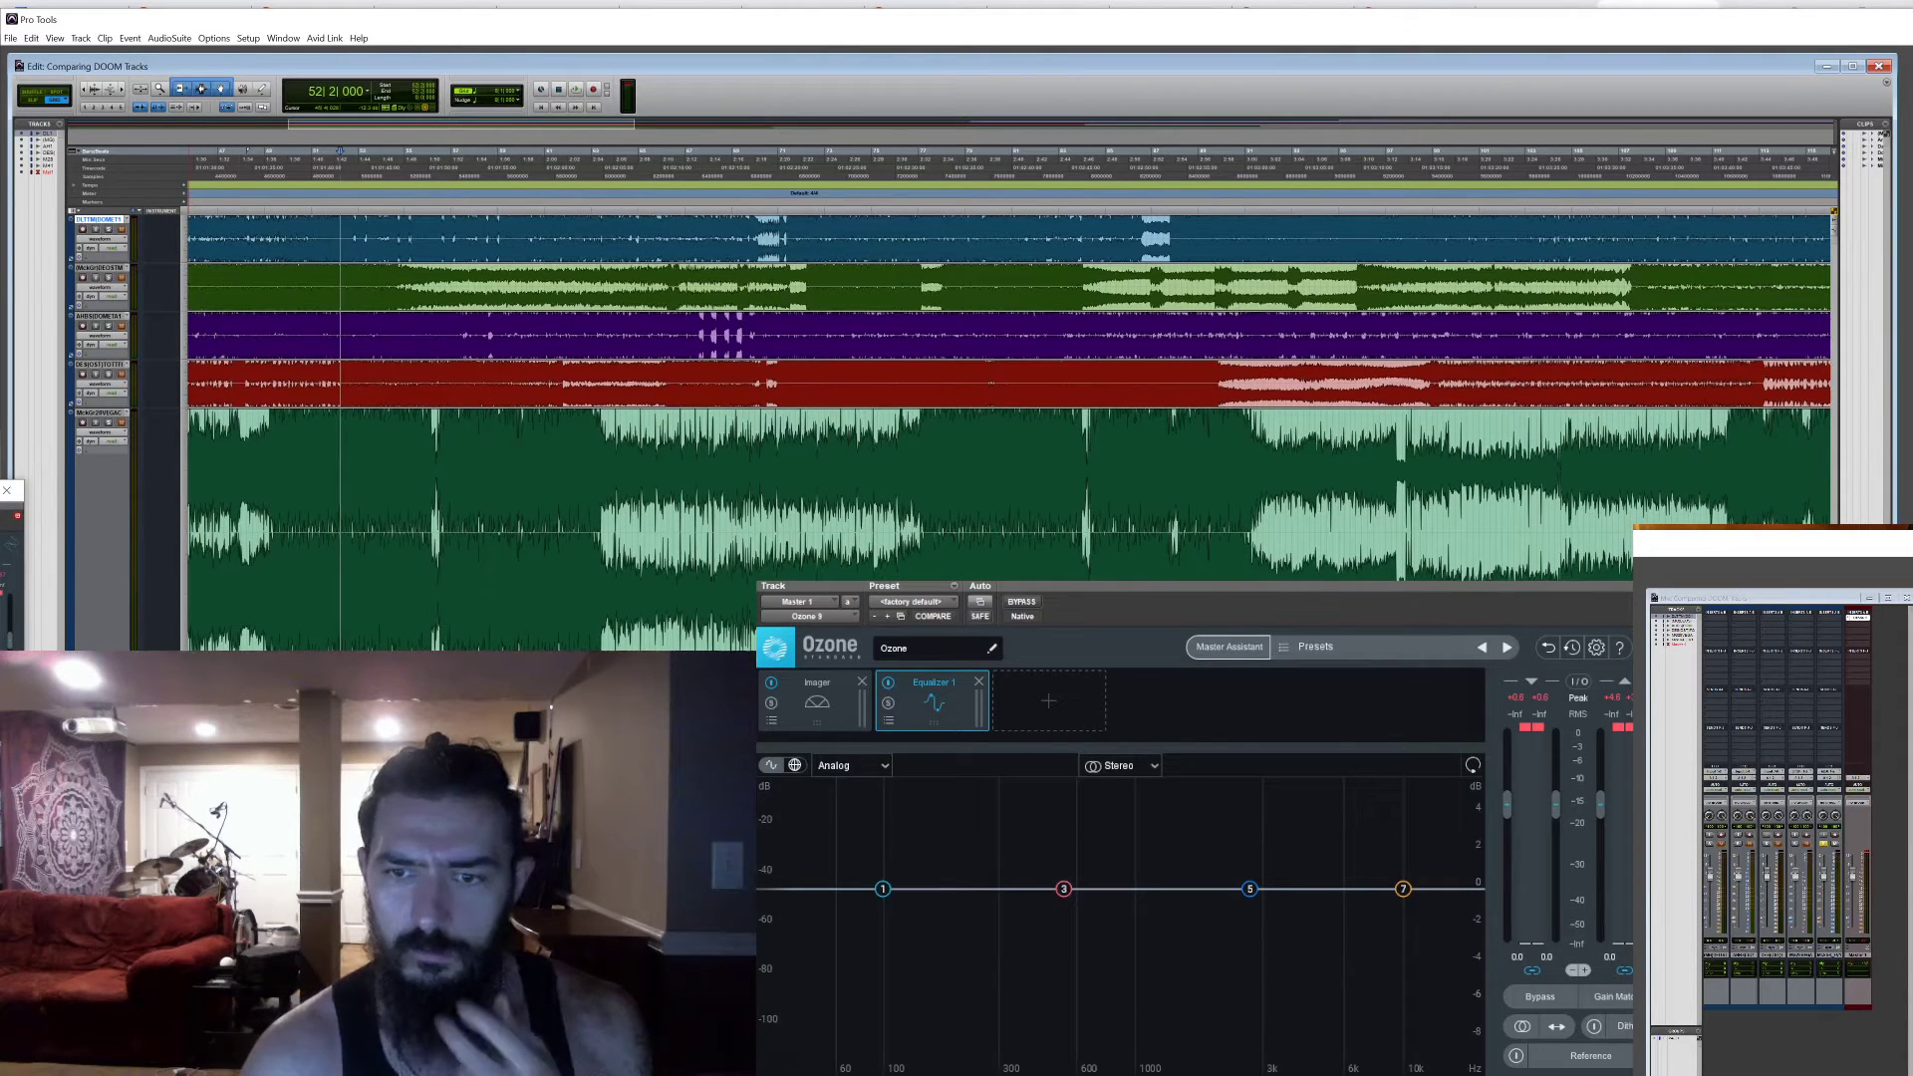
{"action": "left_click_drag", "start_coordinate": [111, 688], "coordinate": [112, 602]}
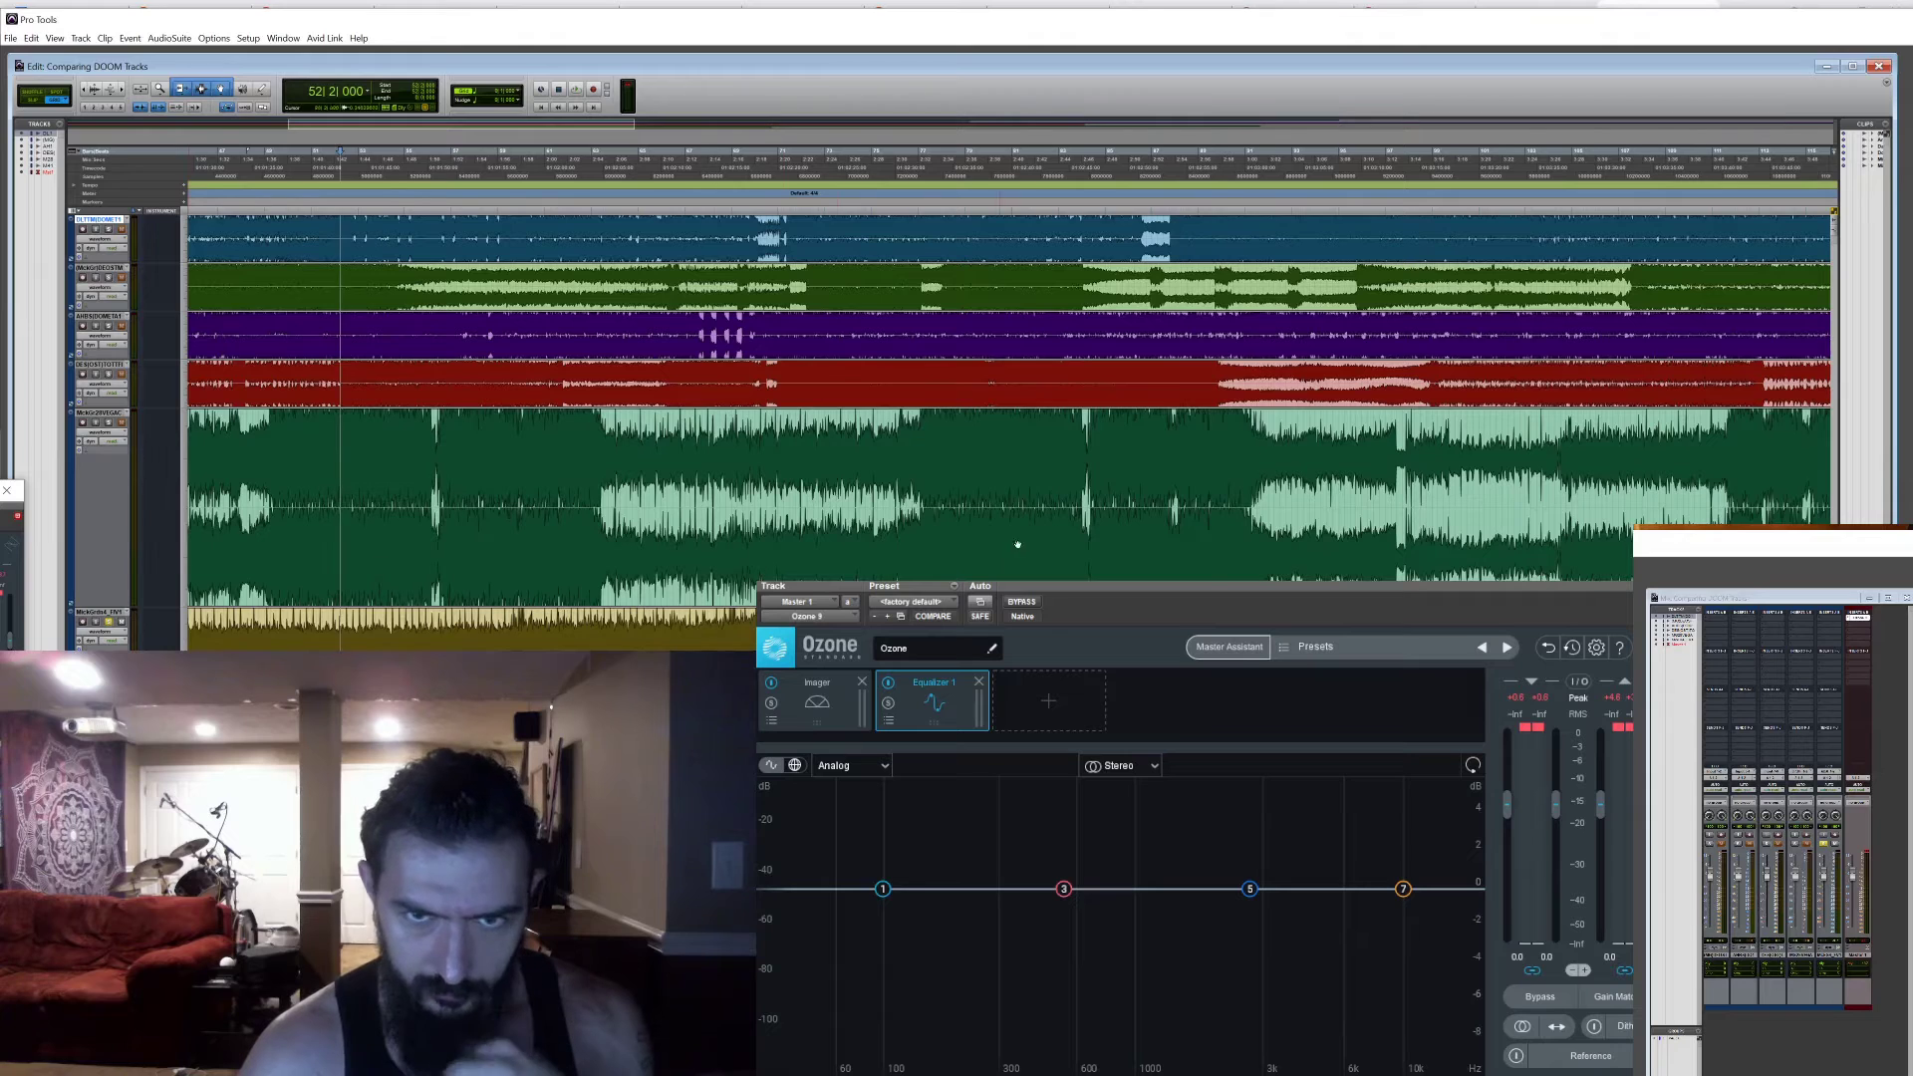
{"action": "key", "text": "space"}
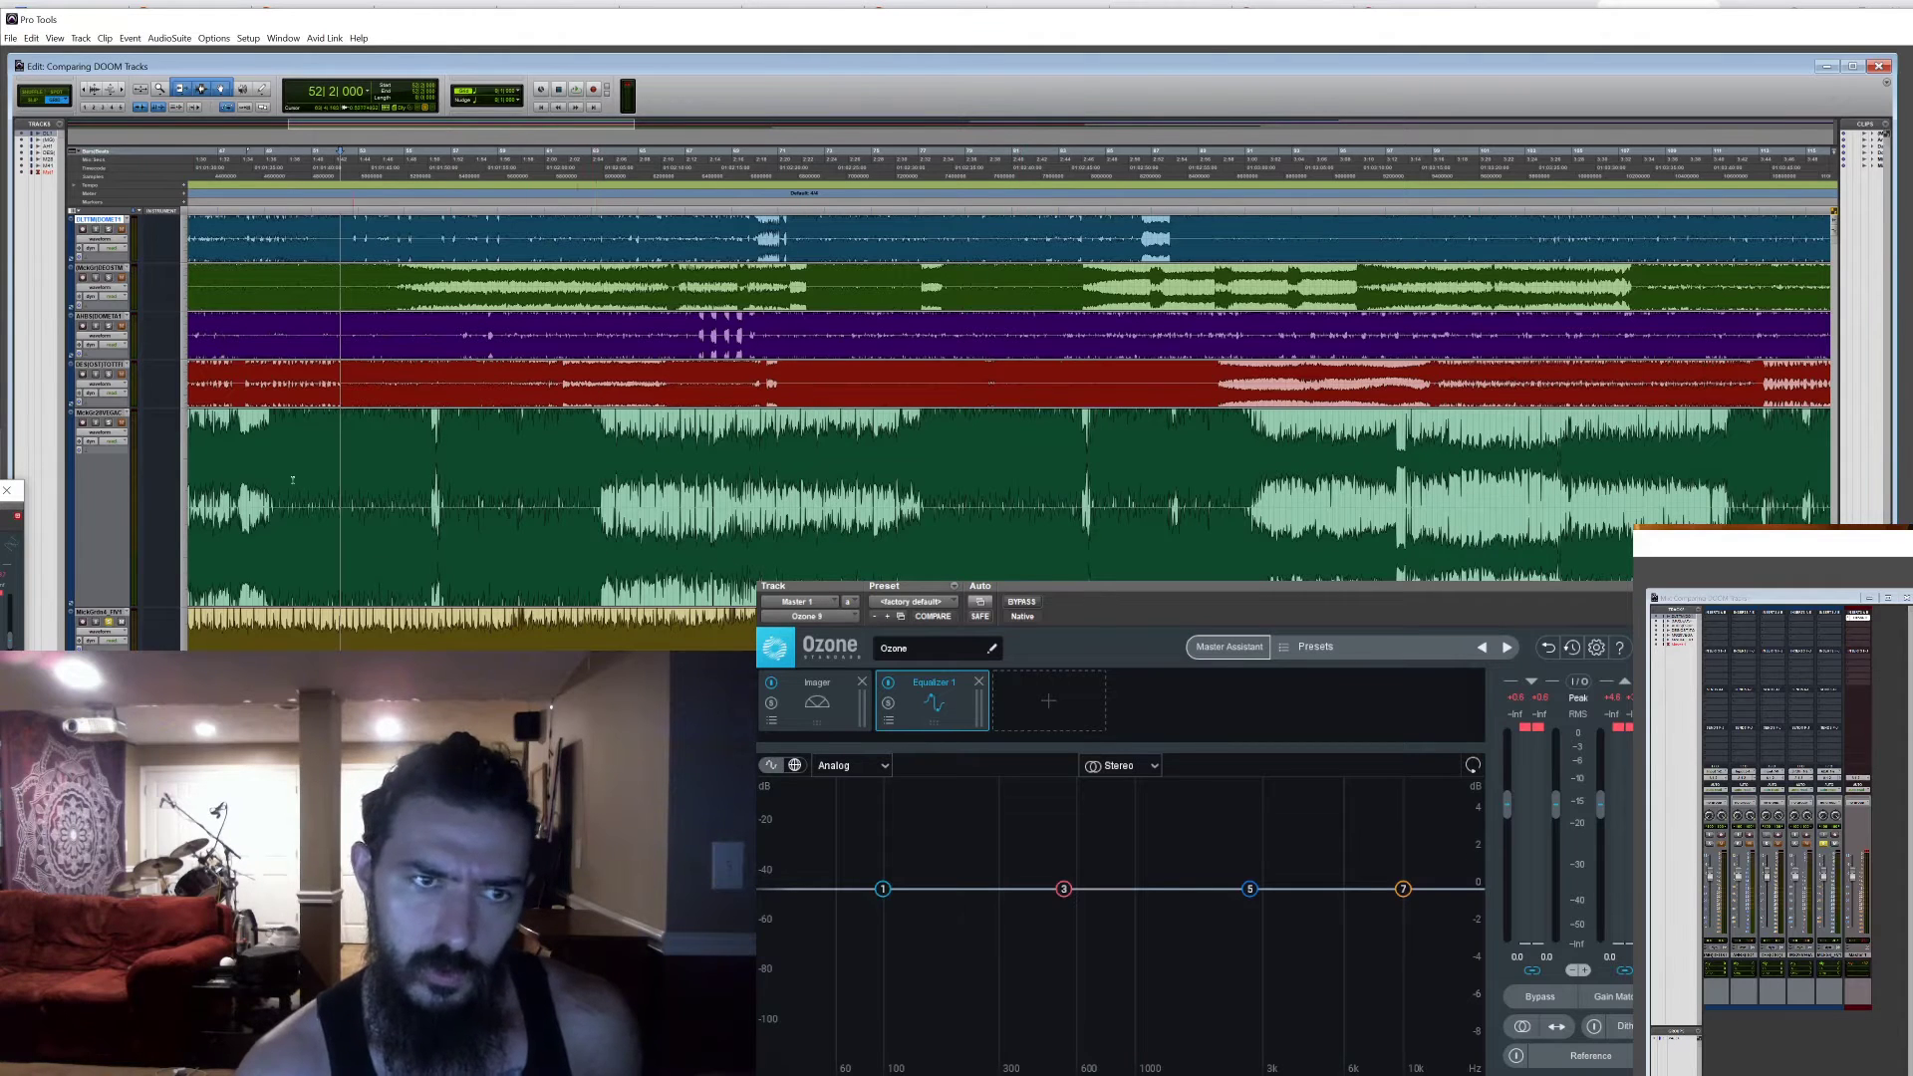
{"action": "left_click_drag", "start_coordinate": [105, 406], "coordinate": [110, 598]}
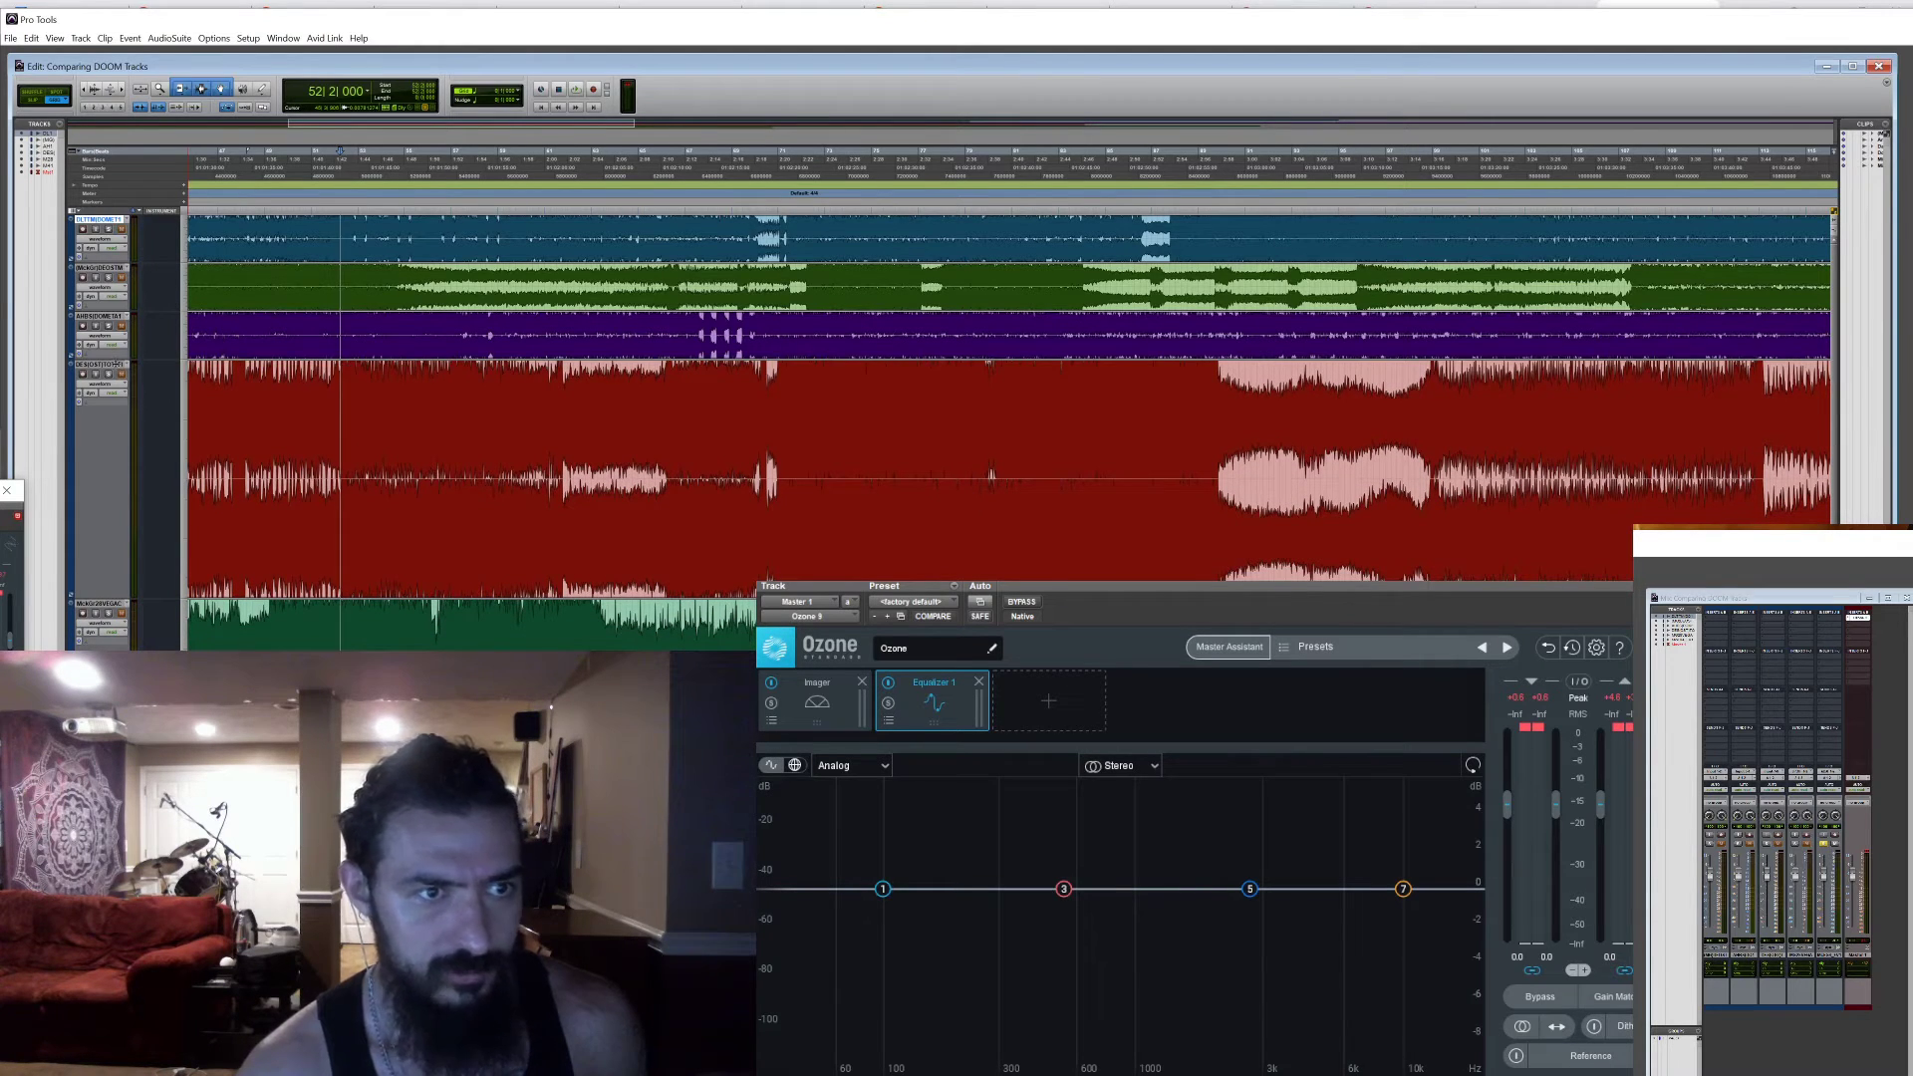
{"action": "left_click_drag", "start_coordinate": [116, 361], "coordinate": [121, 580]}
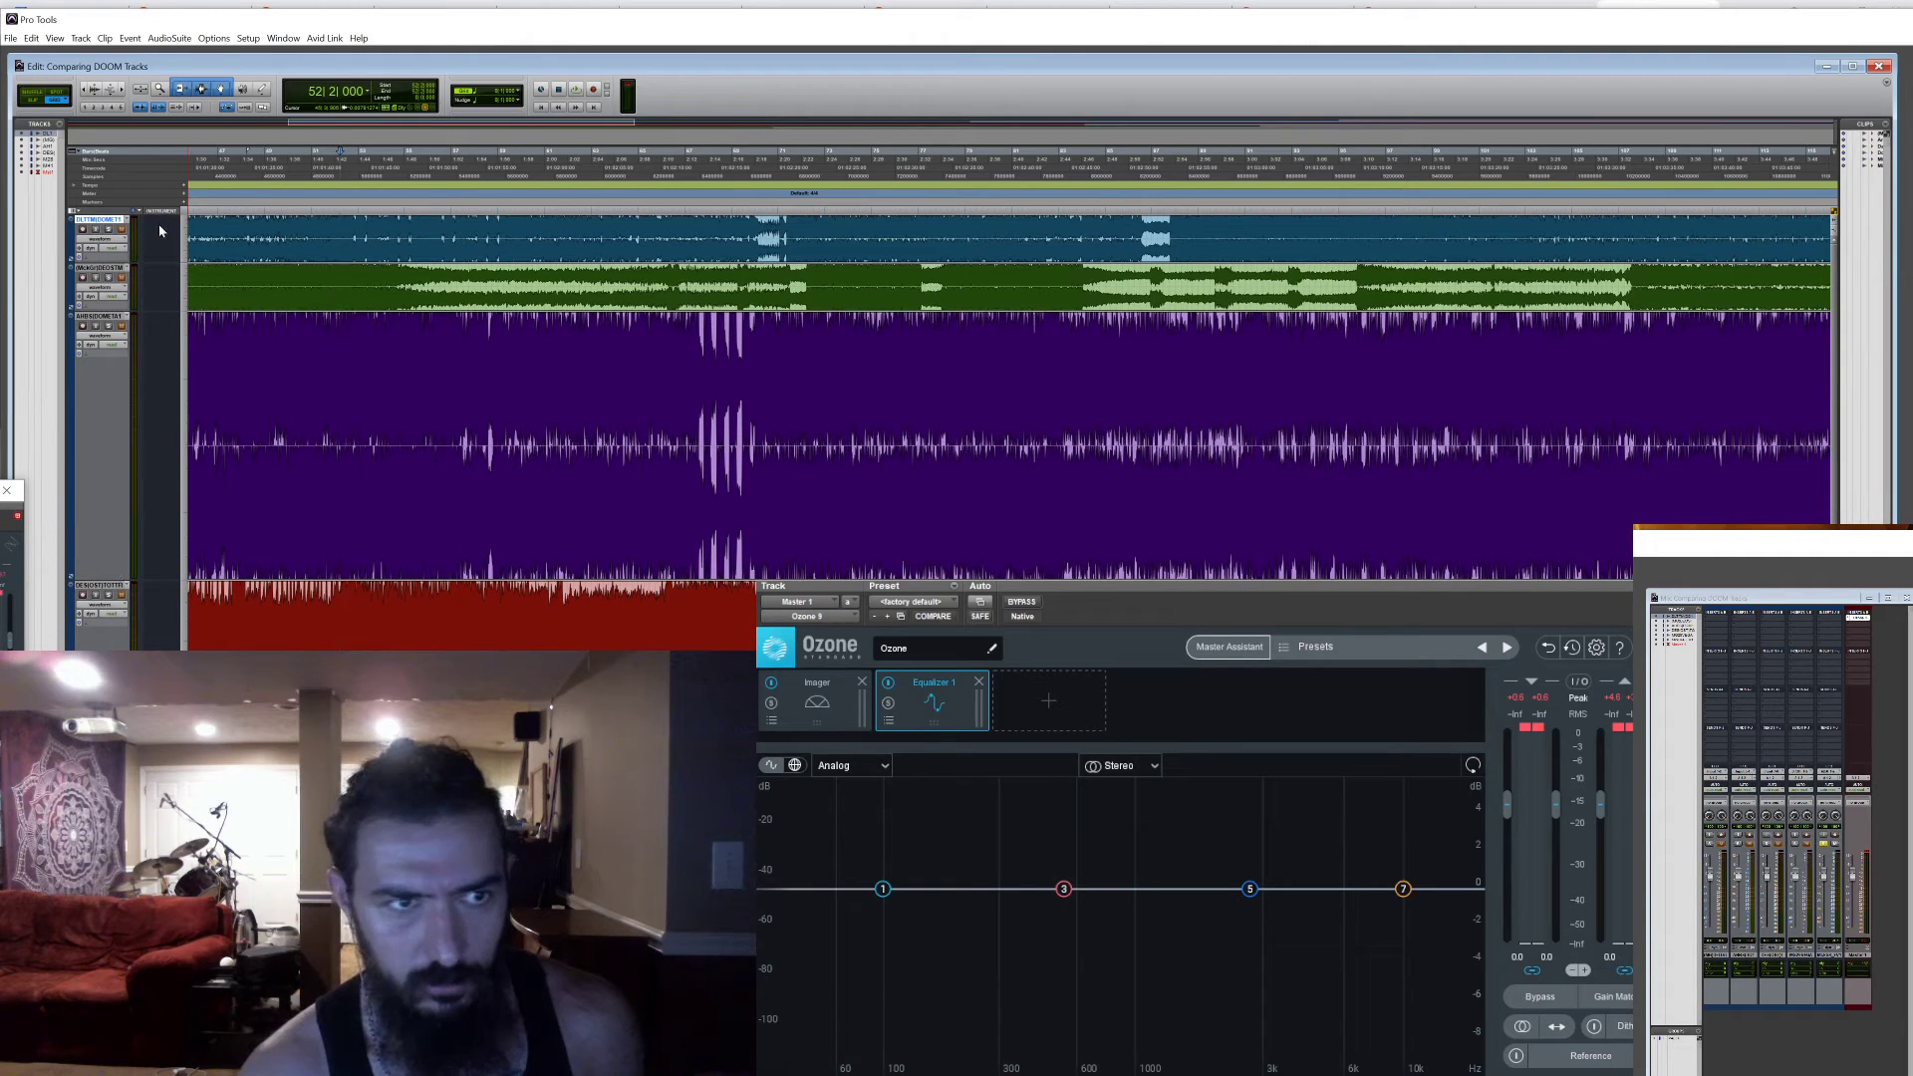
{"action": "left_click_drag", "start_coordinate": [116, 312], "coordinate": [121, 688]}
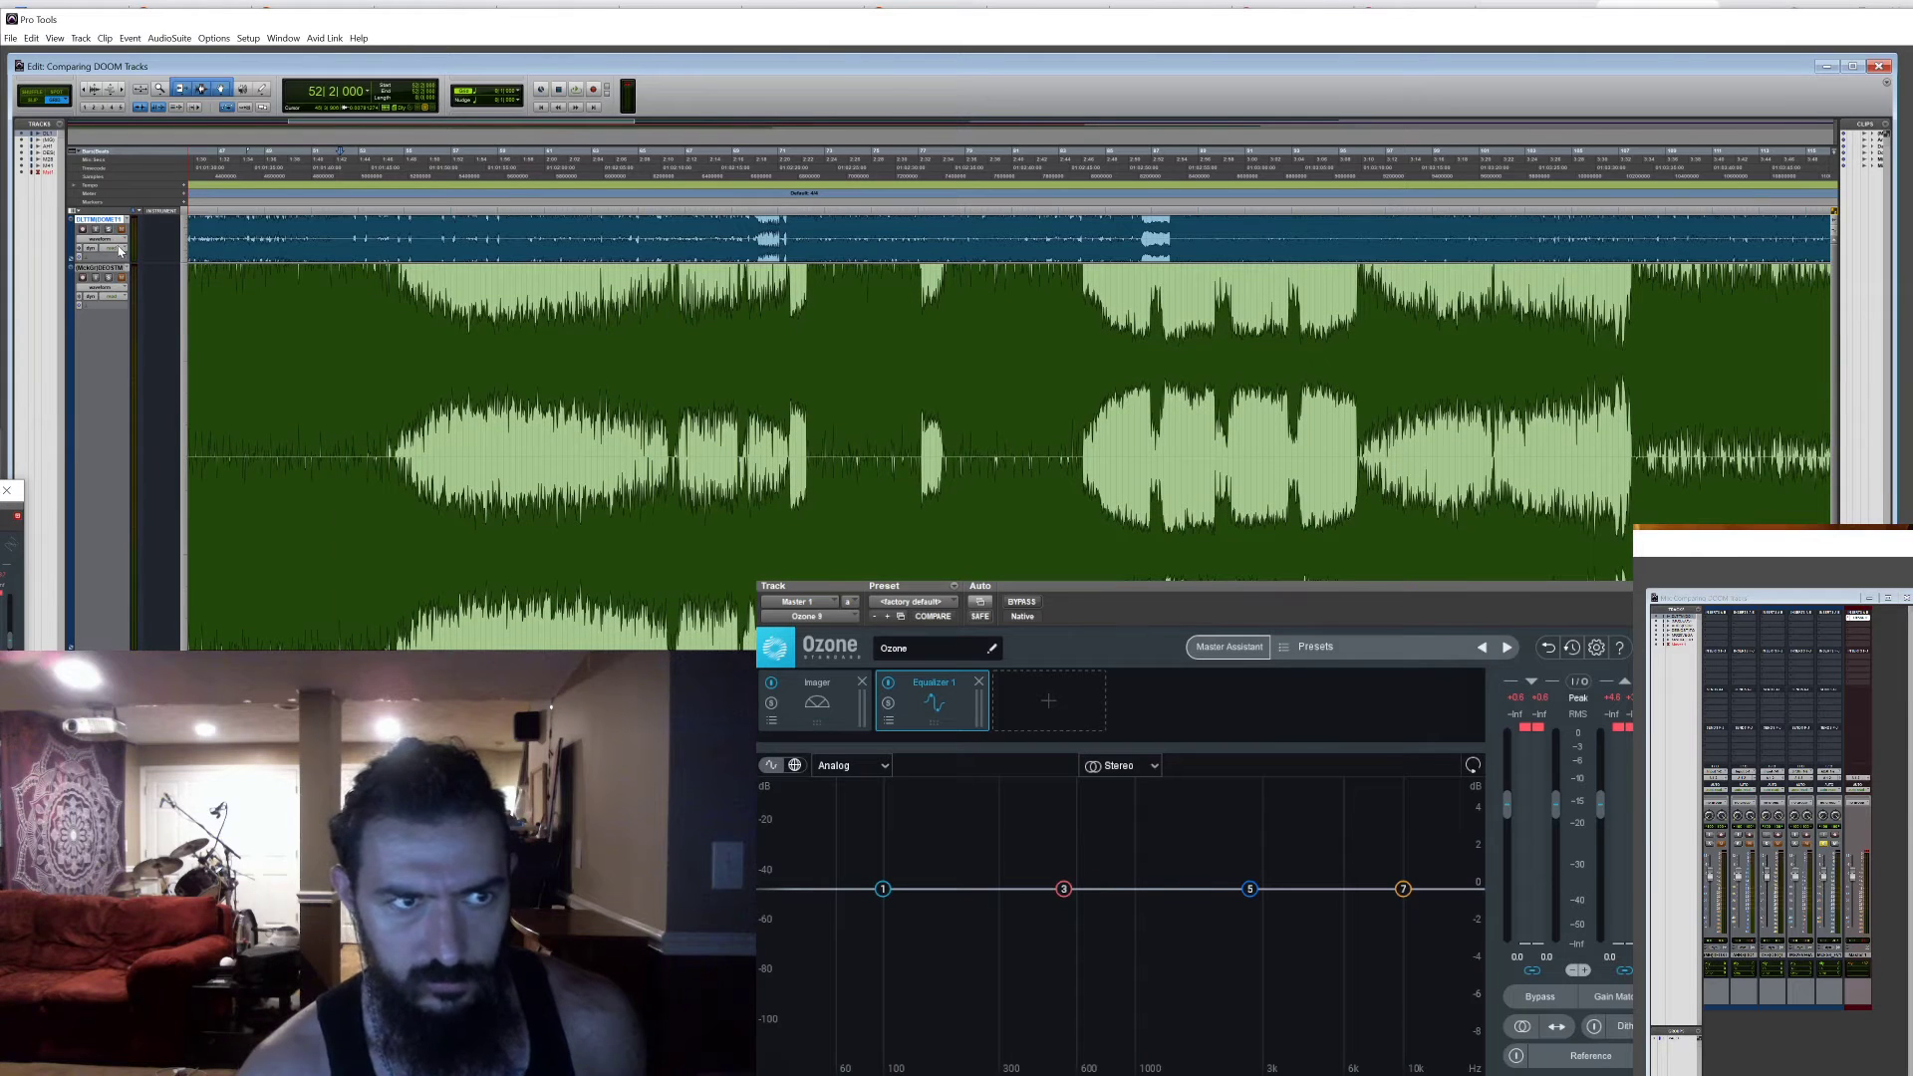
Increase the first track's height slightly and reduce the second through fifth tracks to medium heights
{"action": "left_click_drag", "start_coordinate": [112, 263], "coordinate": [147, 309]}
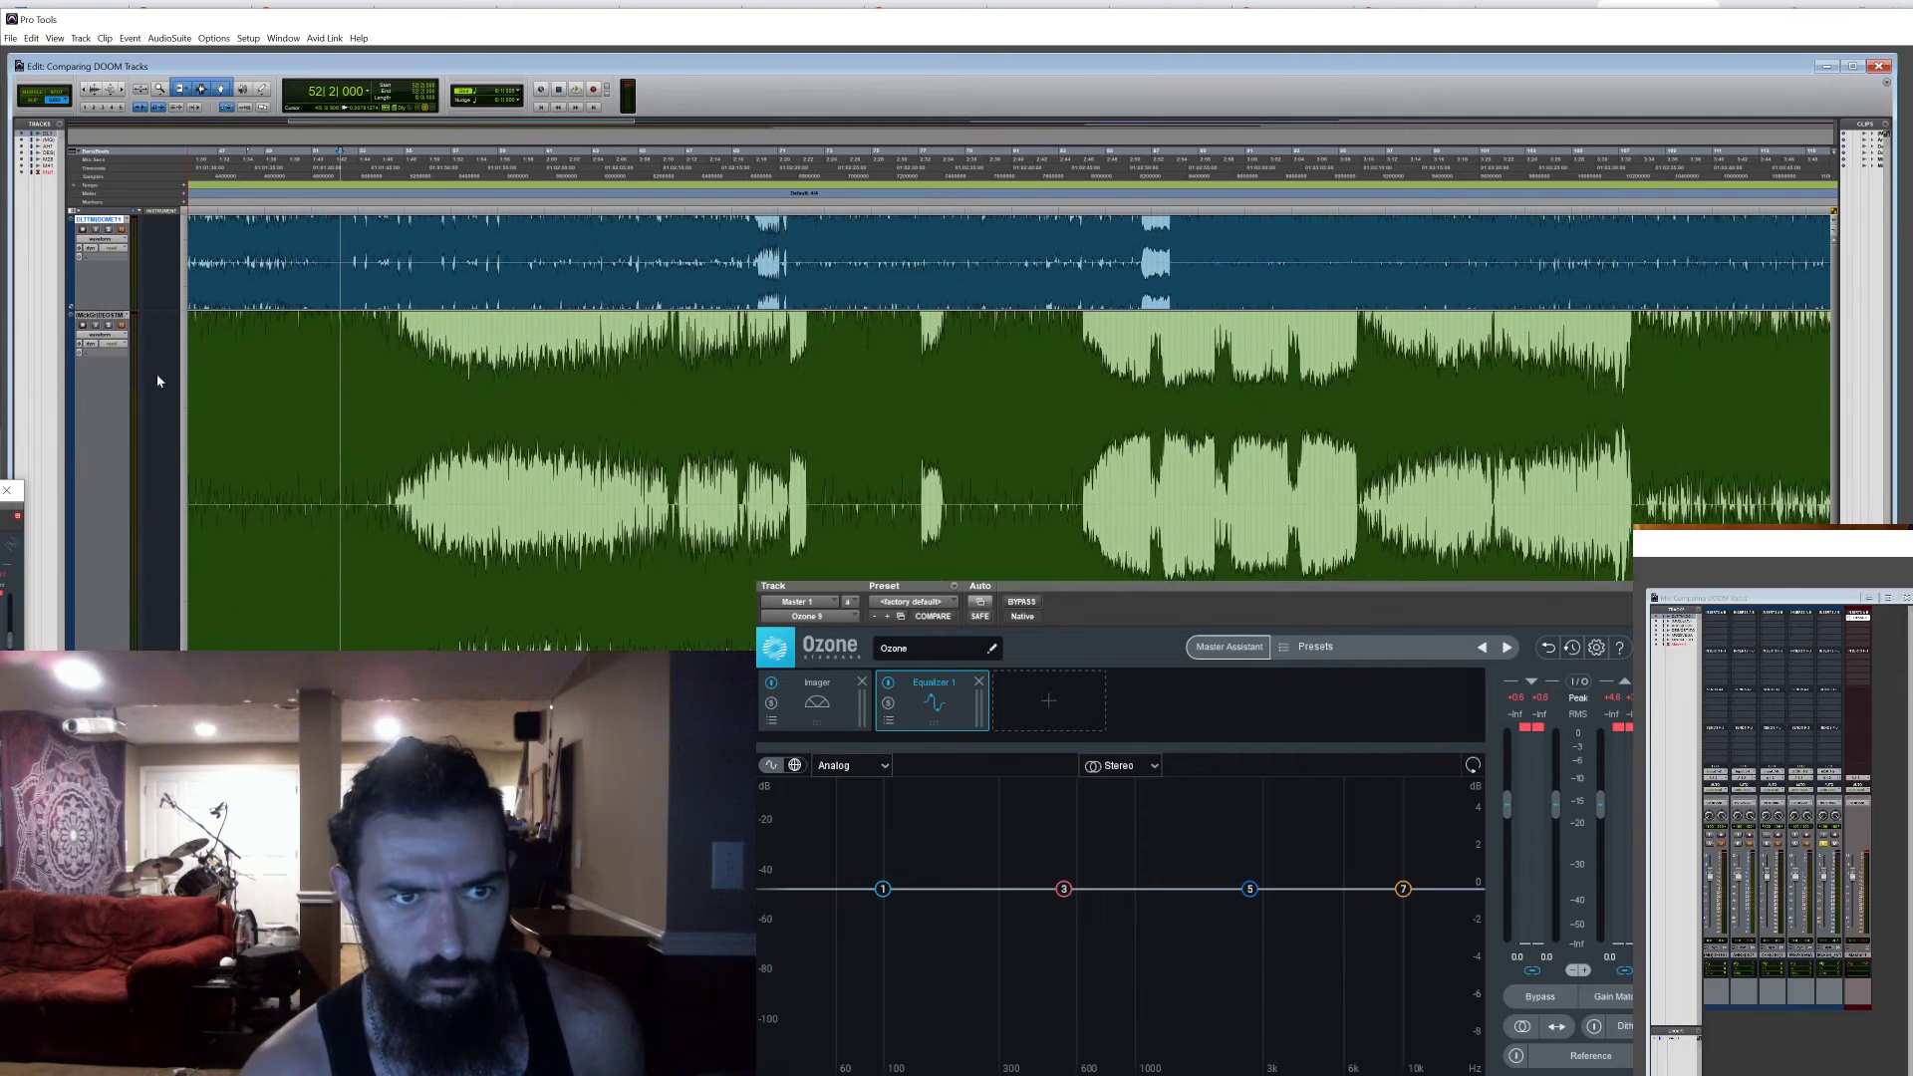
{"action": "left_click_drag", "start_coordinate": [122, 687], "coordinate": [122, 396]}
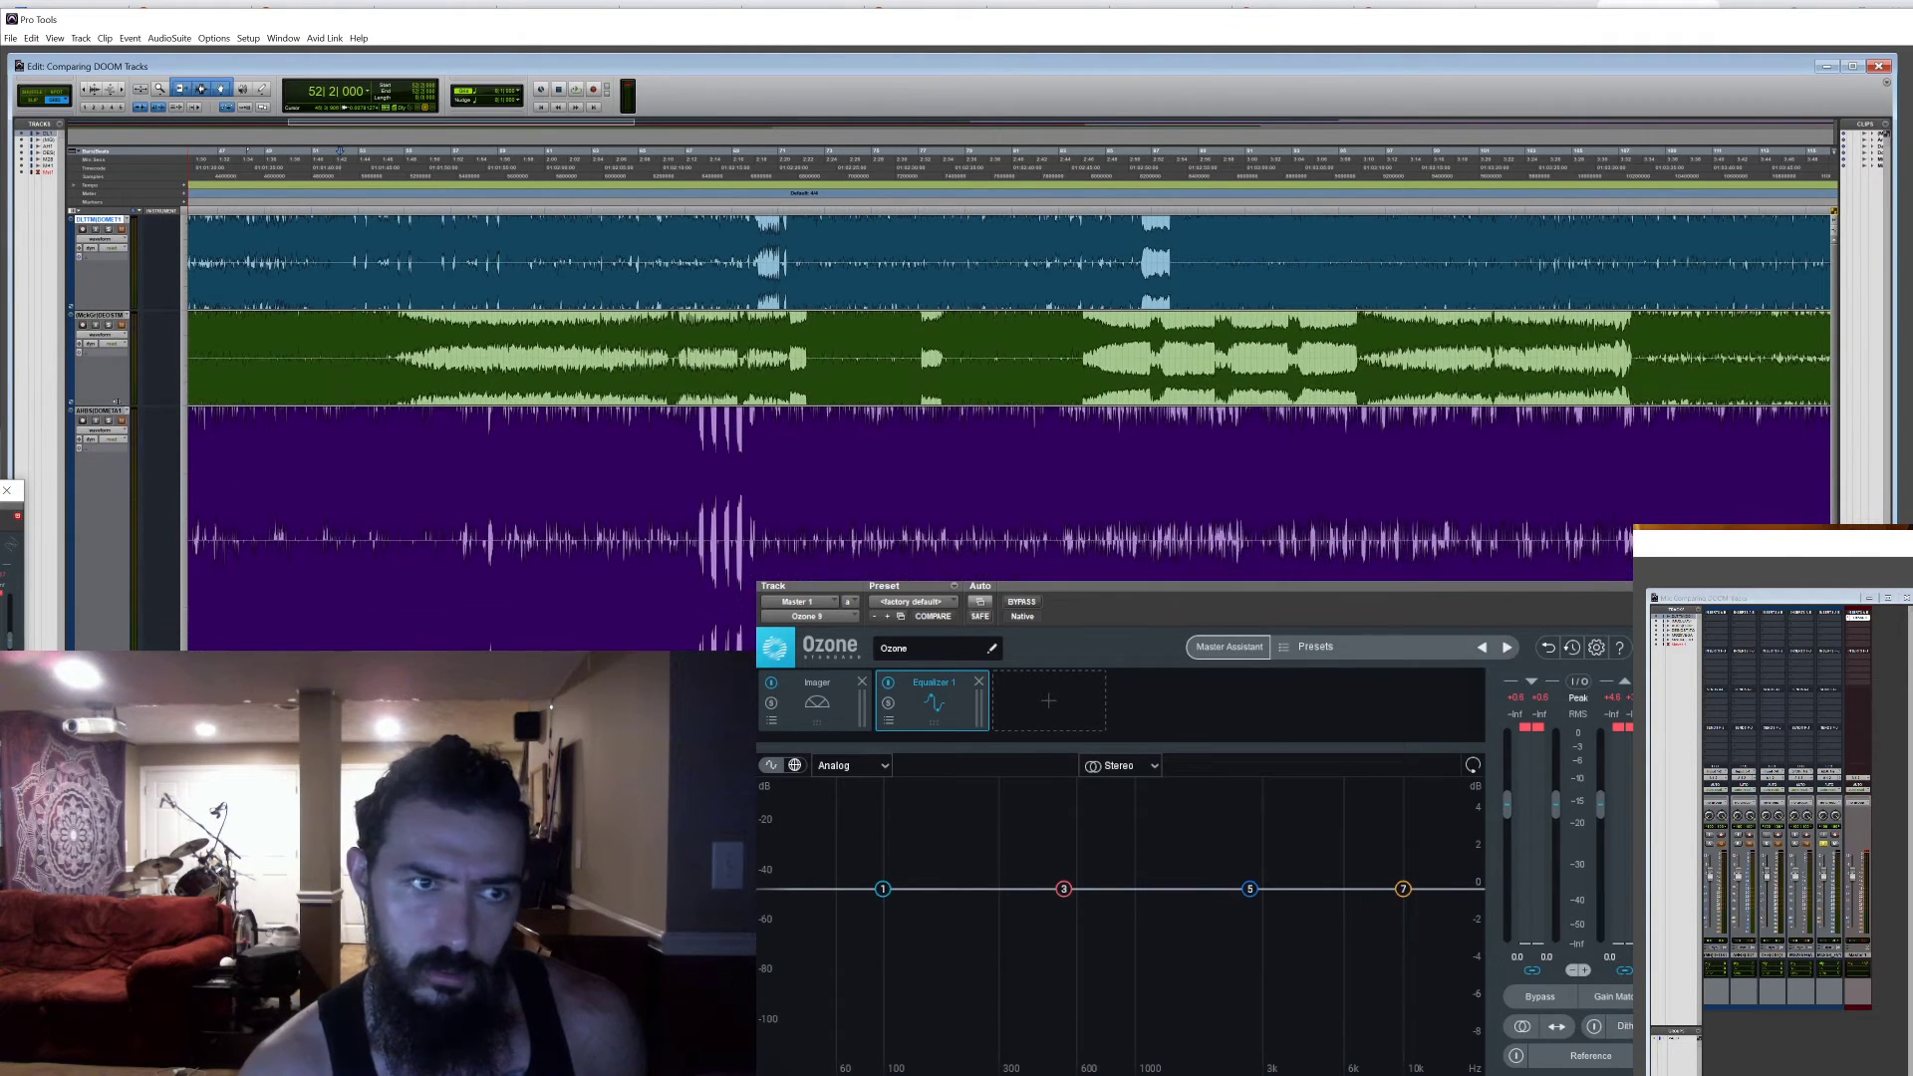
{"action": "left_click_drag", "start_coordinate": [105, 310], "coordinate": [106, 293]}
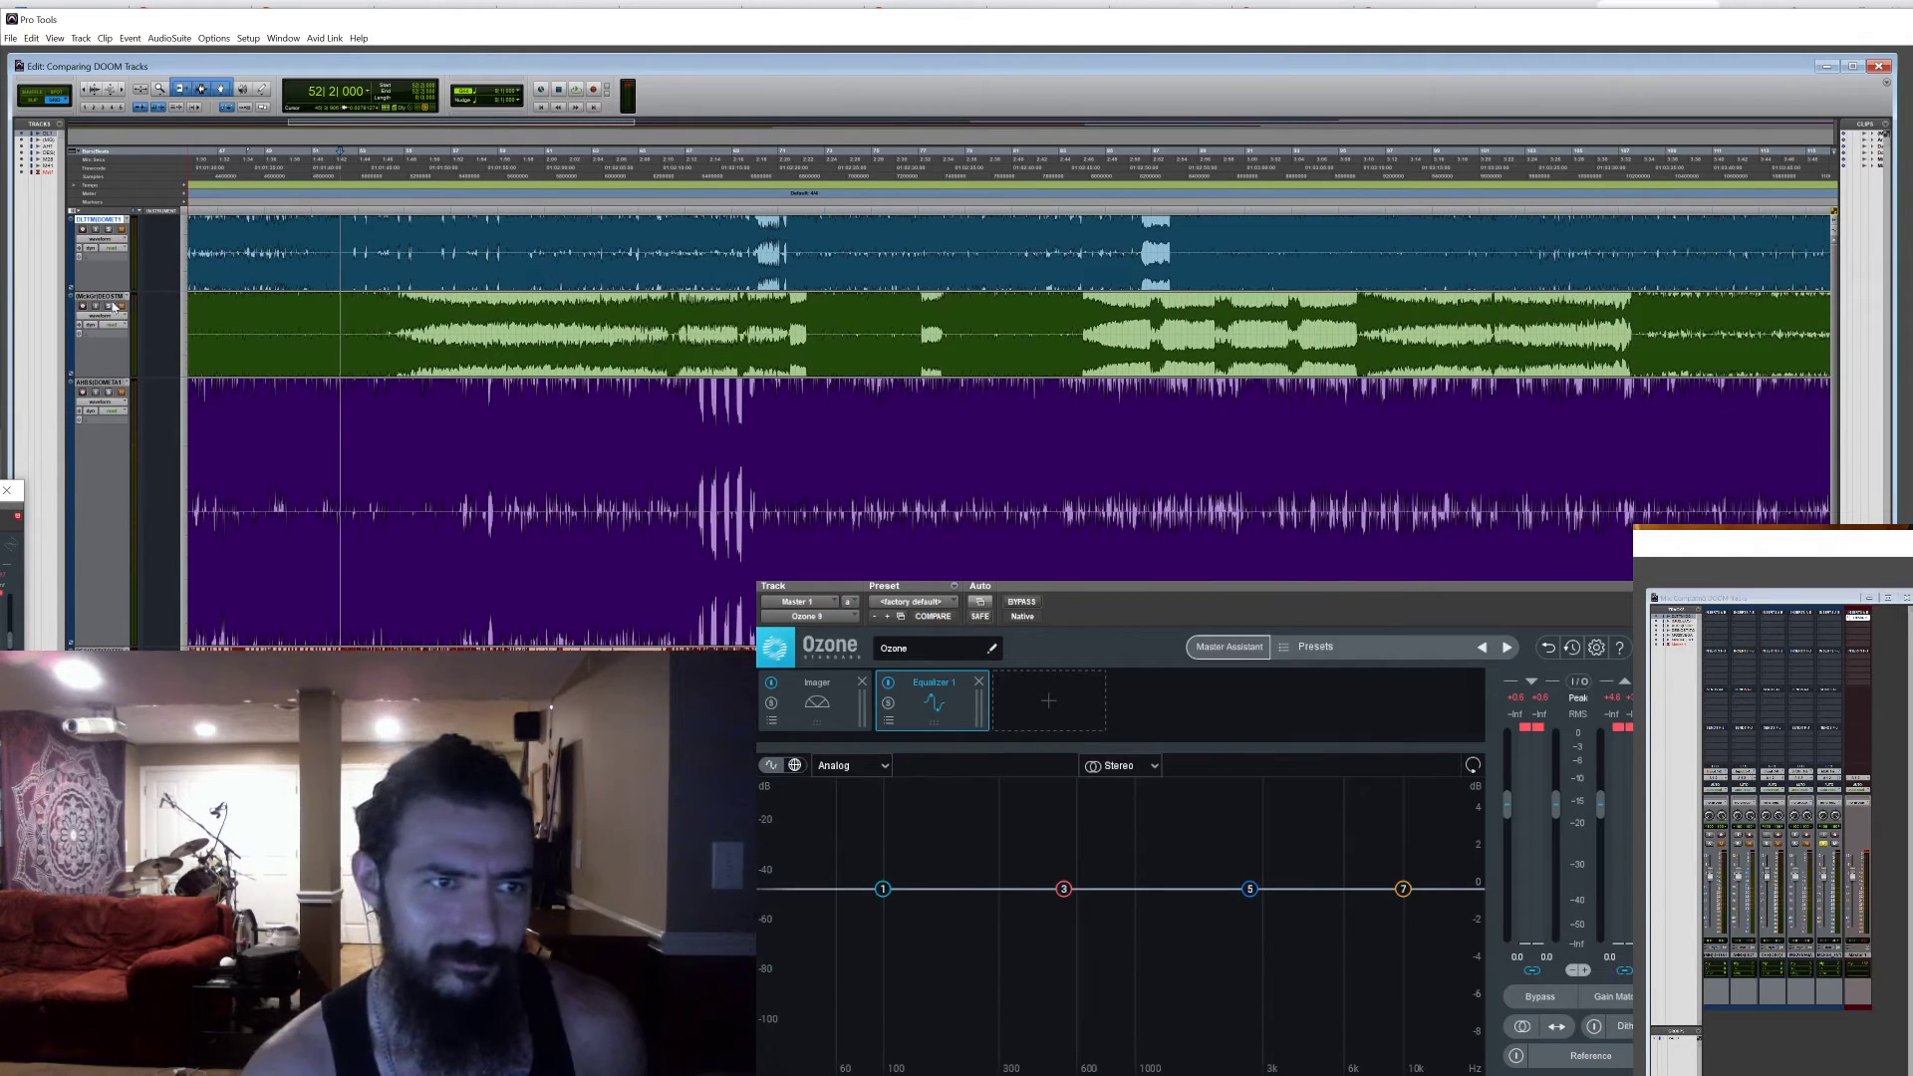
{"action": "left_click_drag", "start_coordinate": [105, 646], "coordinate": [106, 460]}
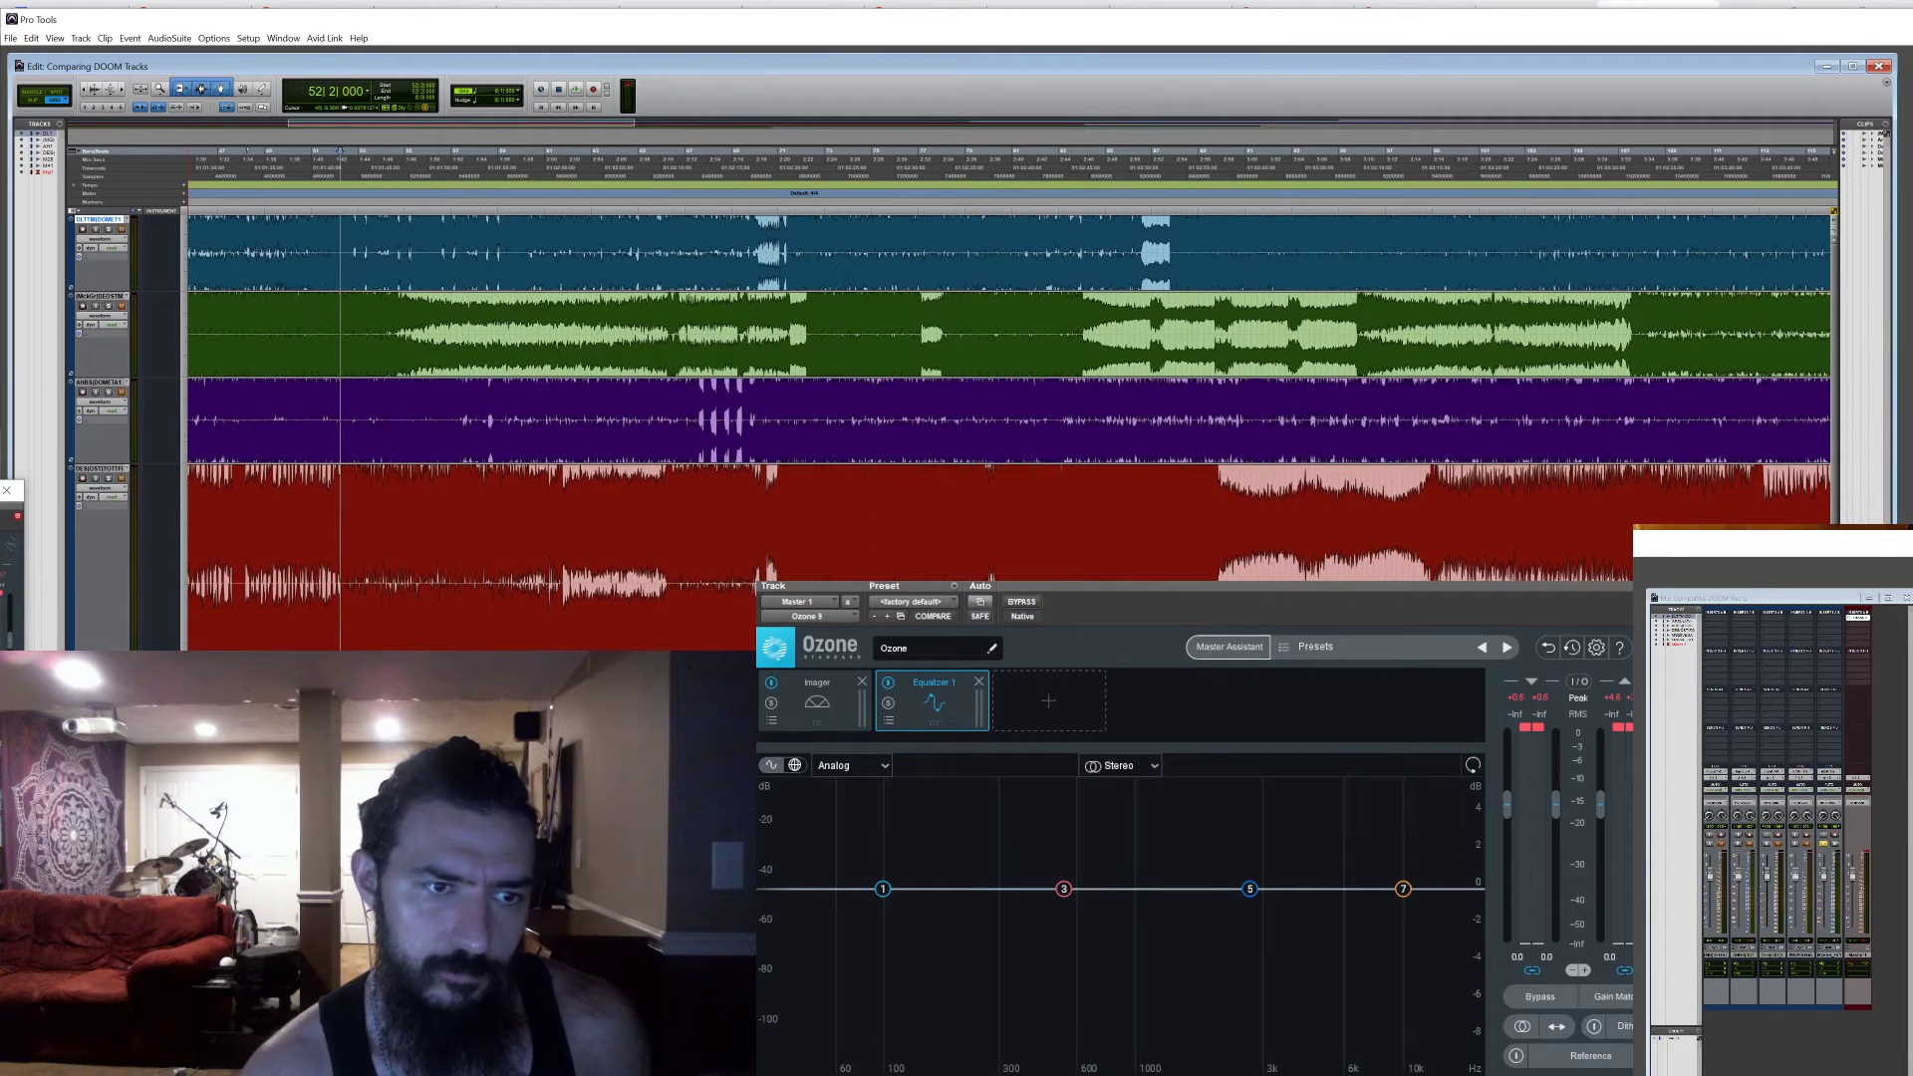
{"action": "left_click_drag", "start_coordinate": [130, 648], "coordinate": [131, 554]}
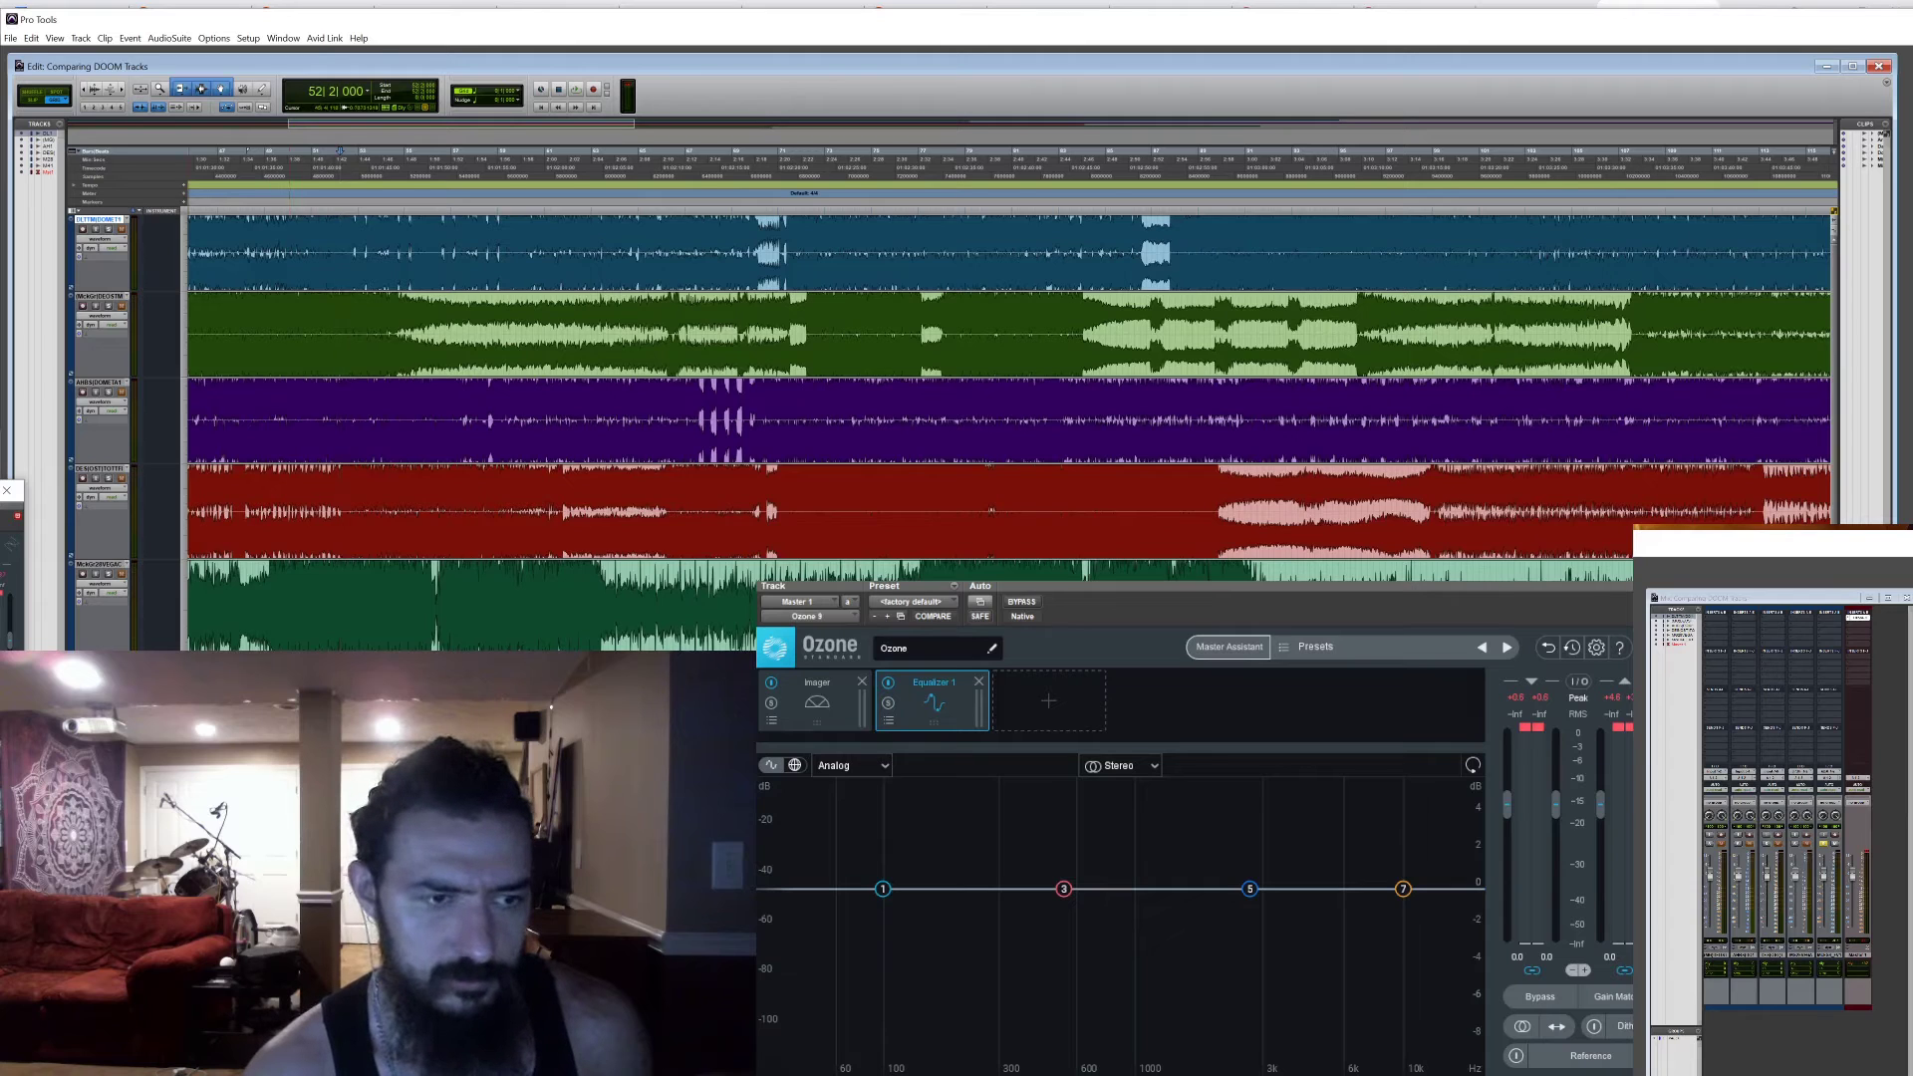
{"action": "mouse_move", "coordinate": [130, 648]}
{"action": "left_mouse_down"}
{"action": "mouse_move", "coordinate": [130, 631]}
{"action": "mouse_move", "coordinate": [130, 650]}
{"action": "left_mouse_up"}
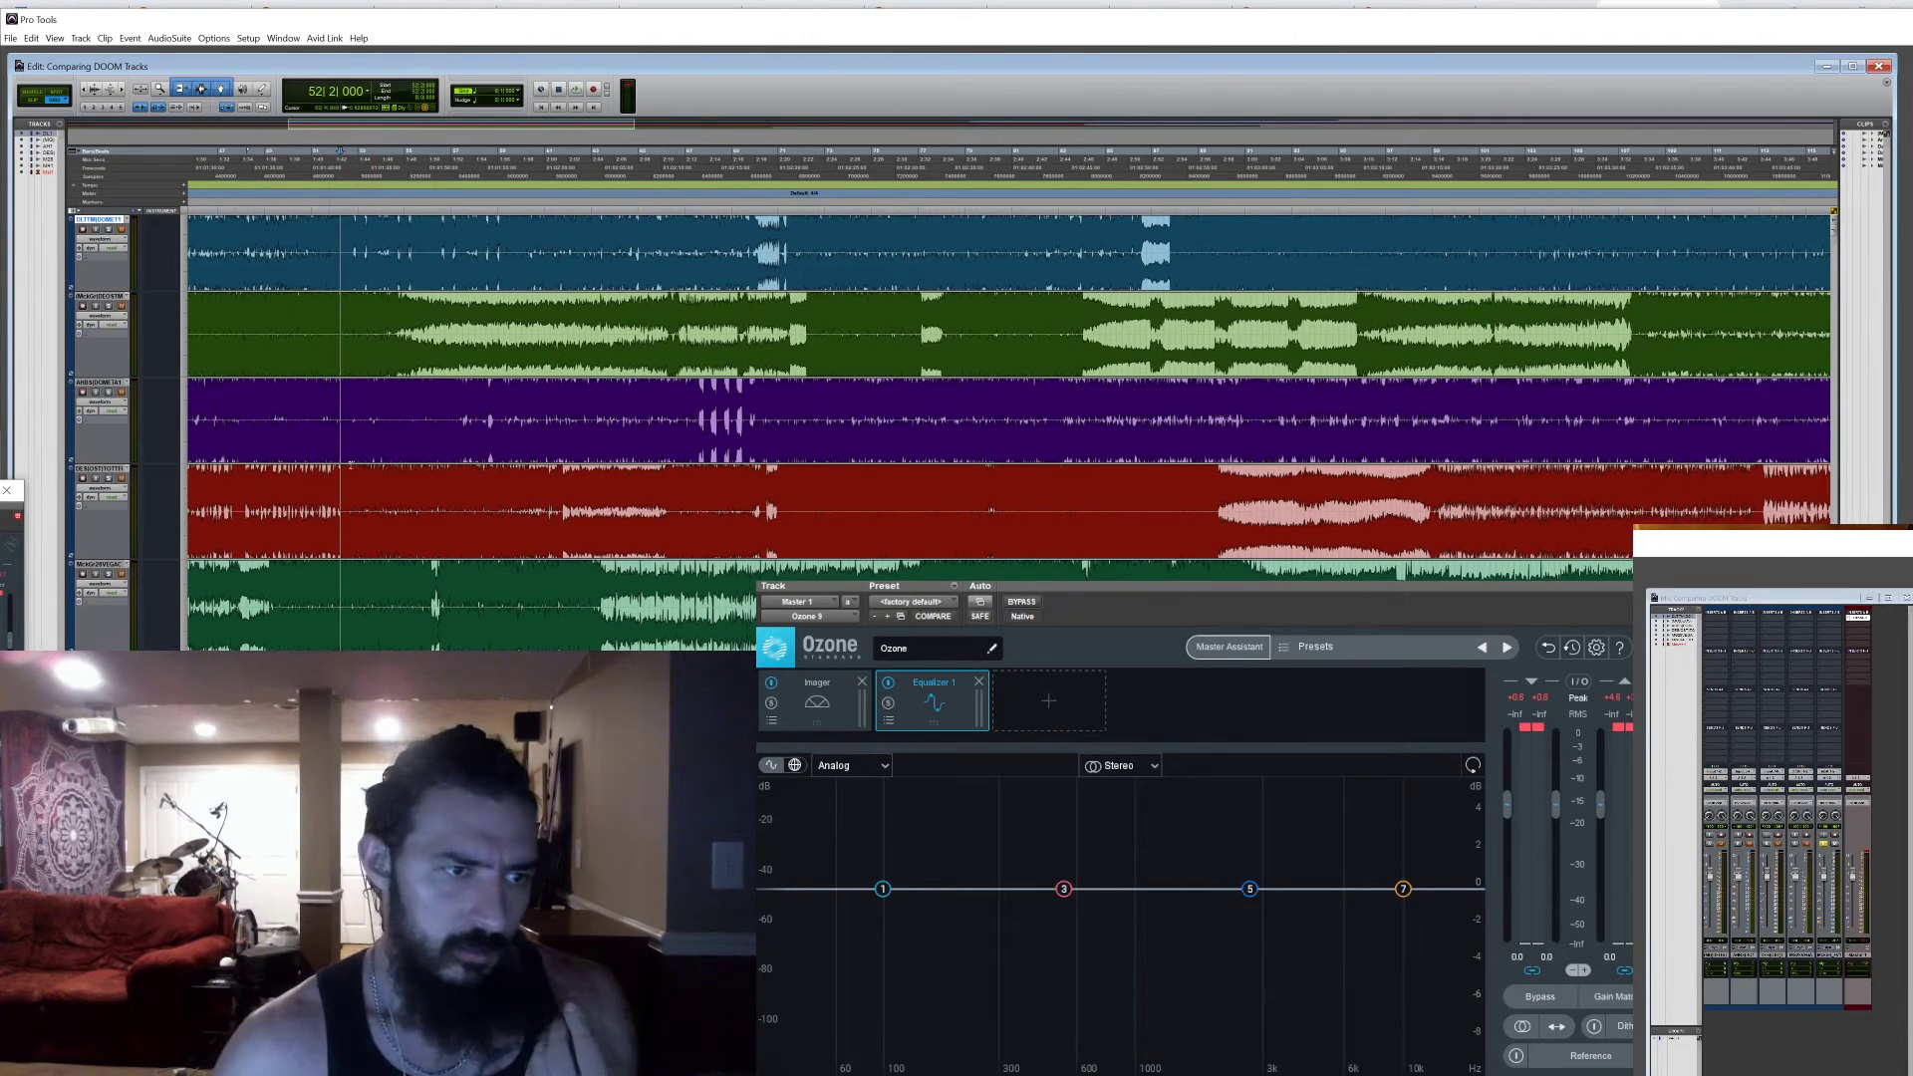
Play from bar 52, toggle the solo on the fifth track to compare its spectrum, and stop playback
{"action": "left_click", "coordinate": [577, 90]}
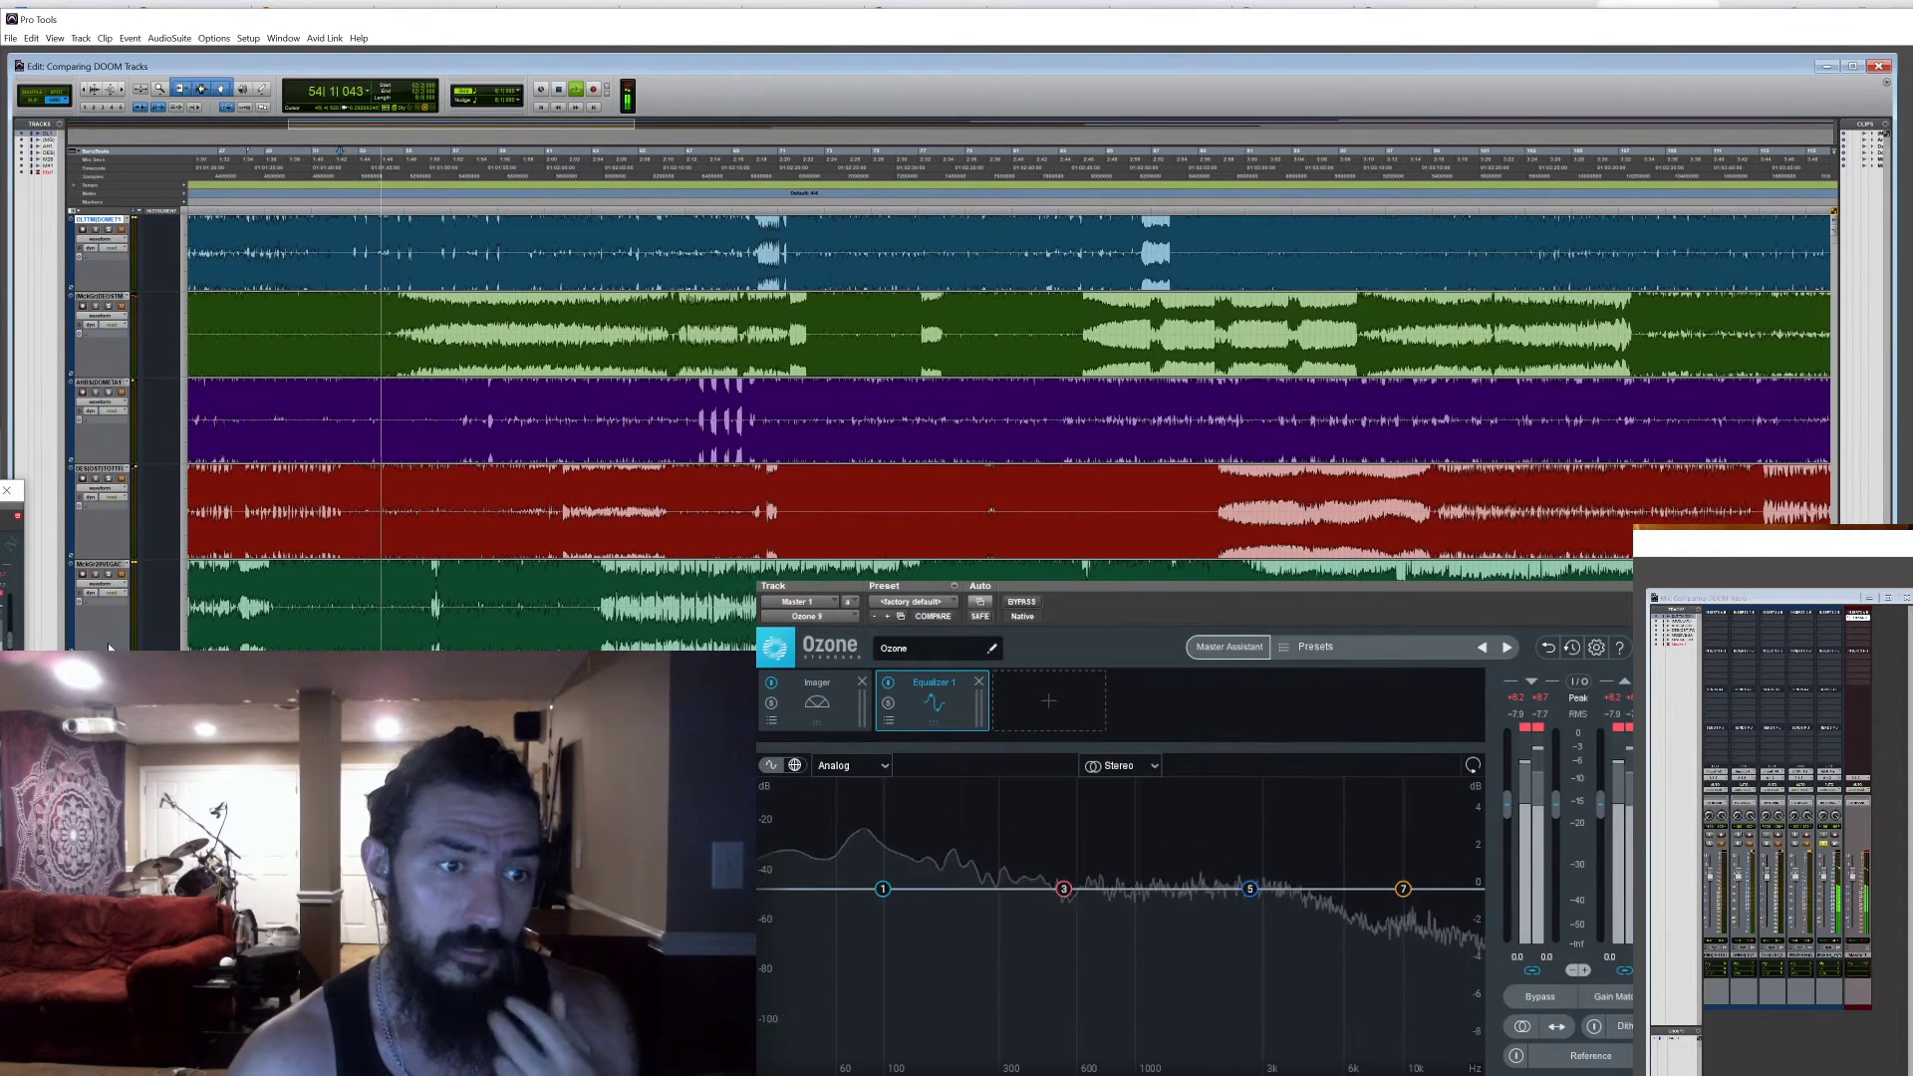
{"action": "left_click", "coordinate": [109, 574]}
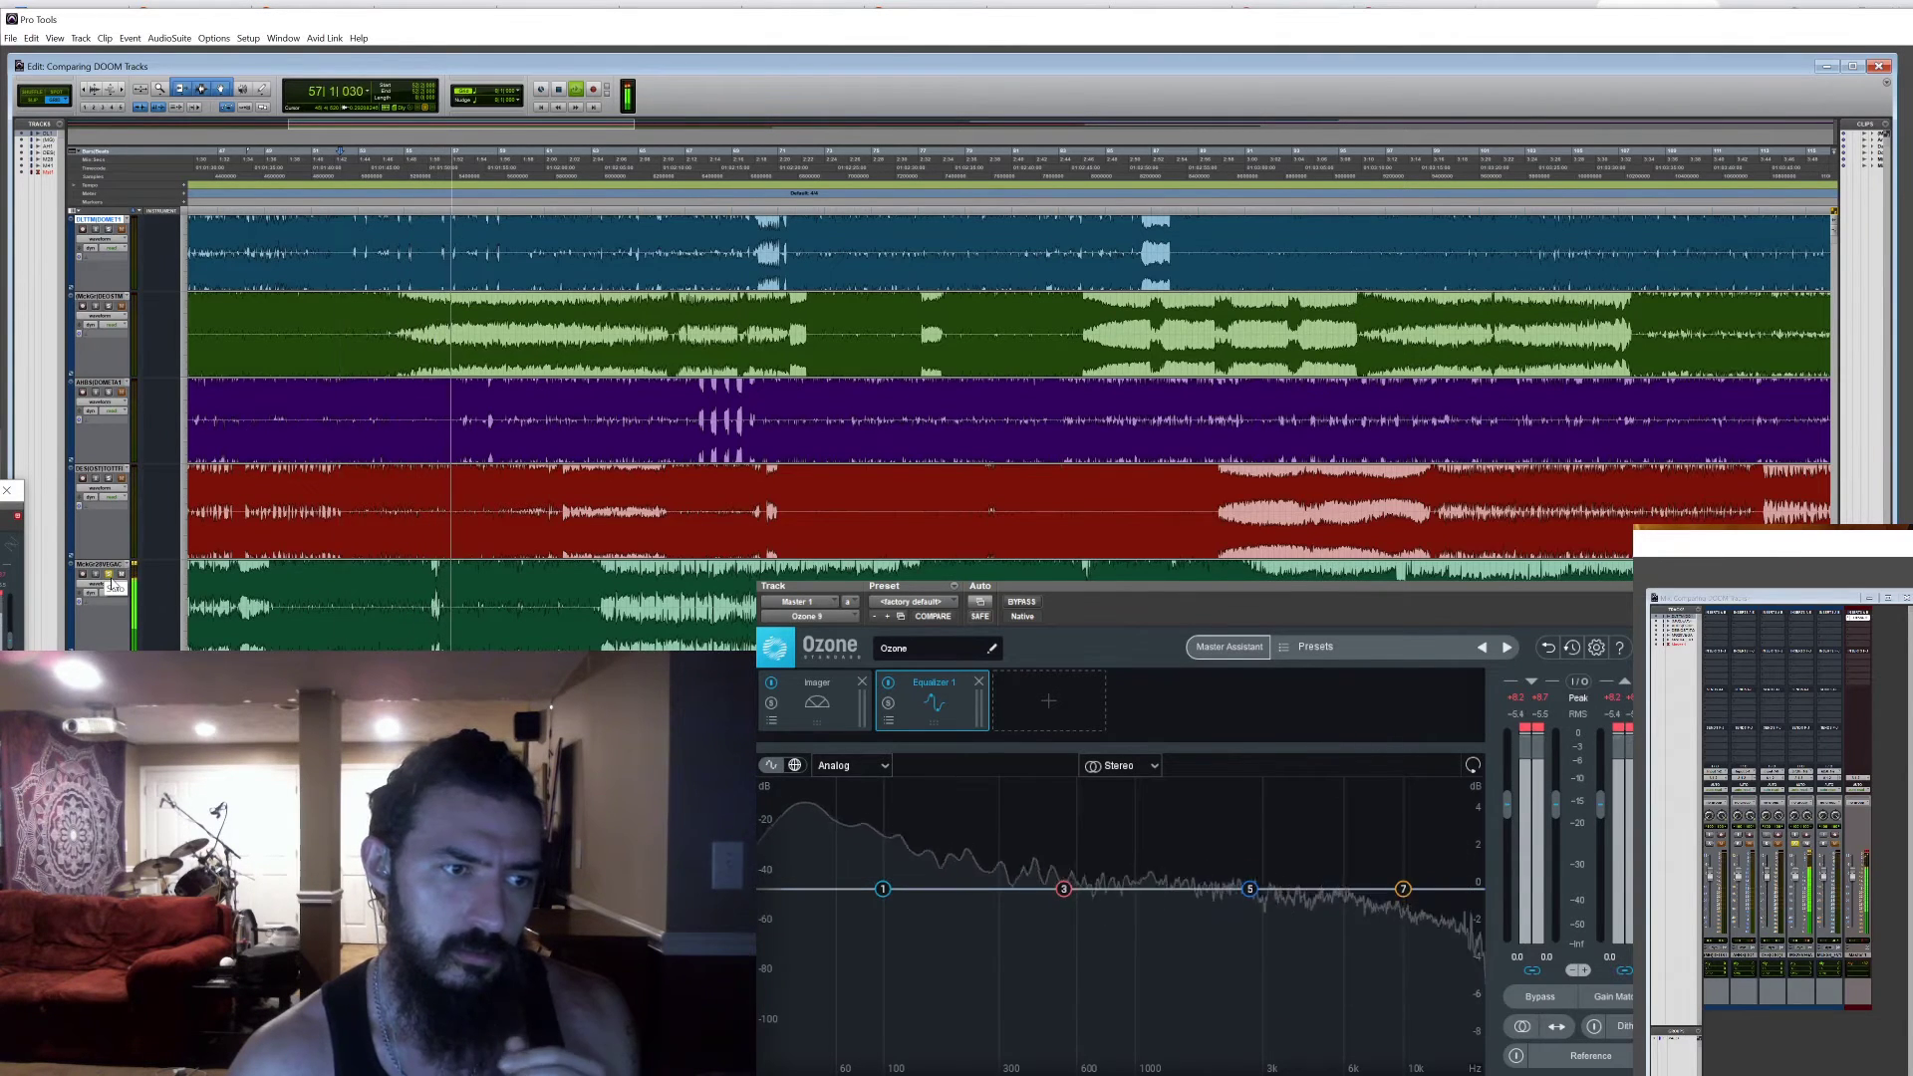
{"action": "left_click", "coordinate": [108, 576]}
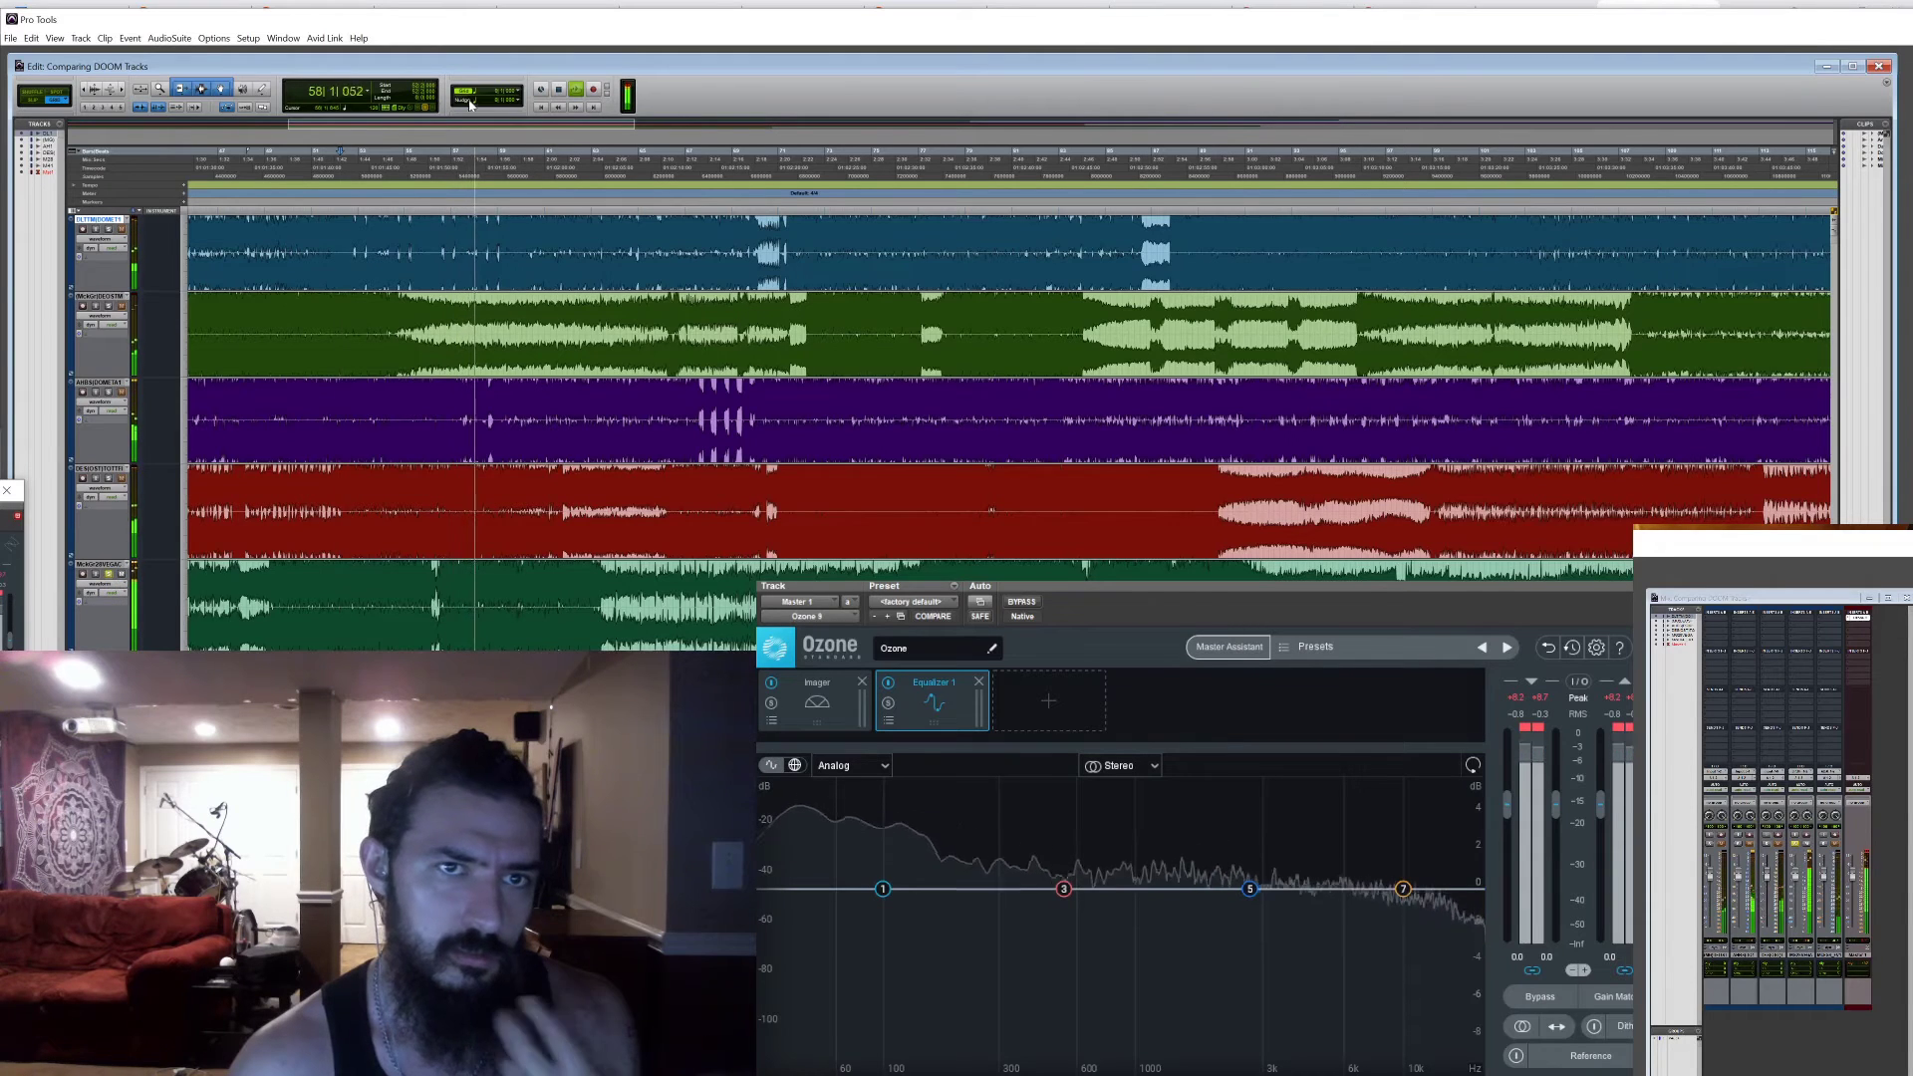
{"action": "left_click", "coordinate": [561, 90]}
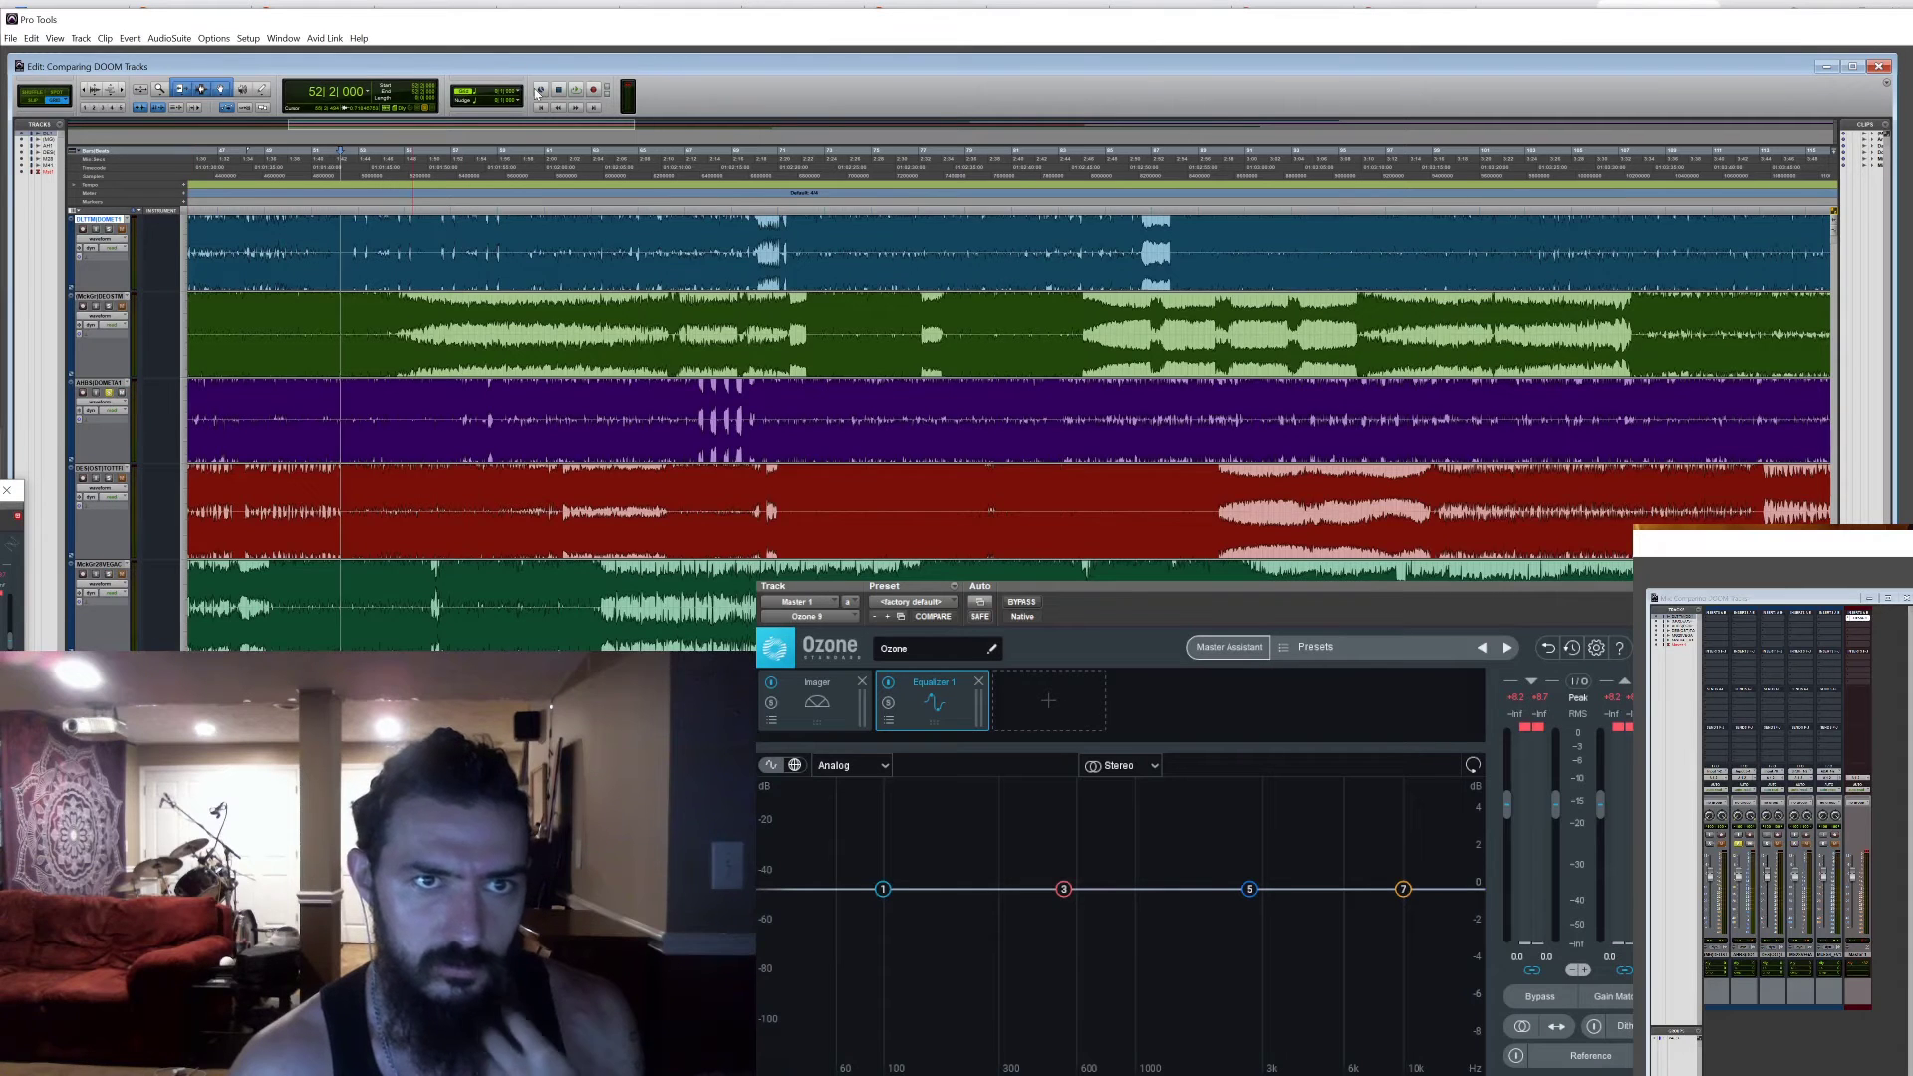
Play the third track from bar 52 and again from bar 73 to examine its spectrum, and stop playback
{"action": "left_click", "coordinate": [579, 89]}
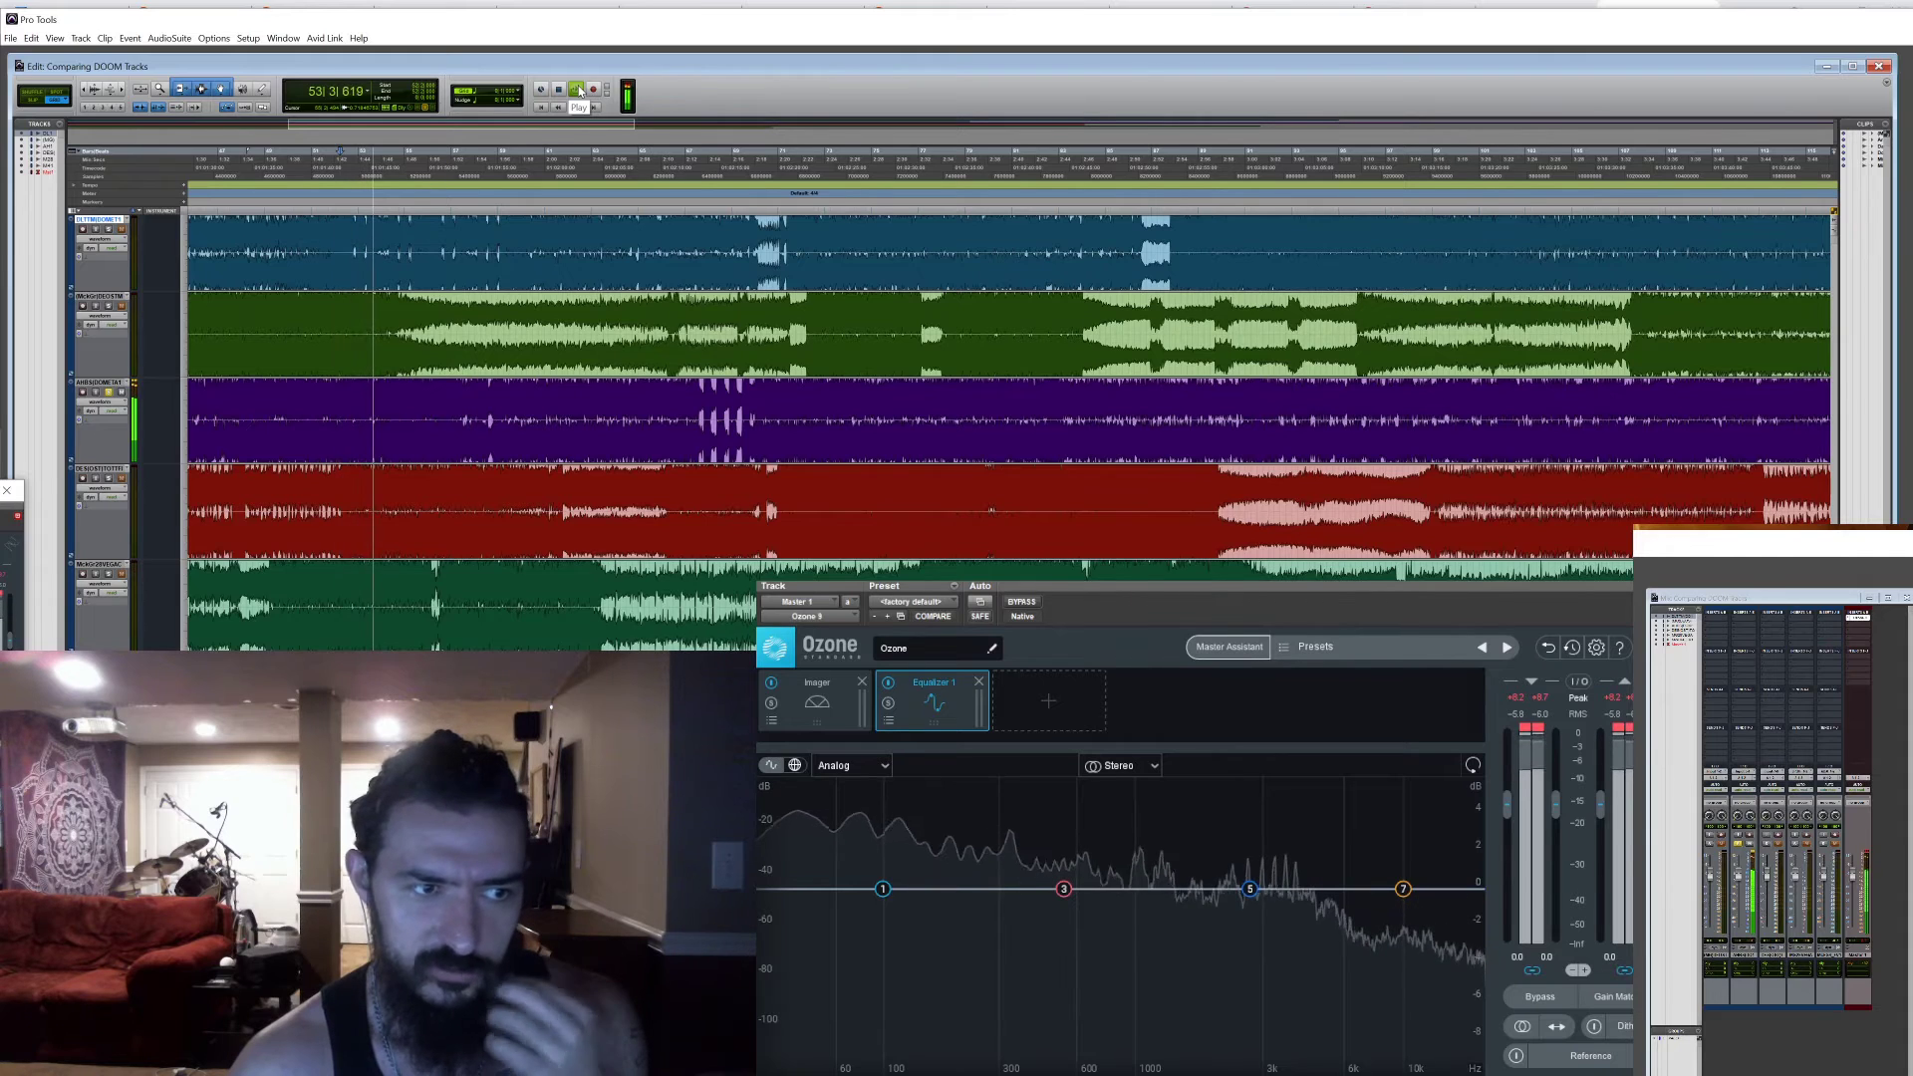
{"action": "left_click", "coordinate": [579, 89]}
{"action": "left_click", "coordinate": [579, 90]}
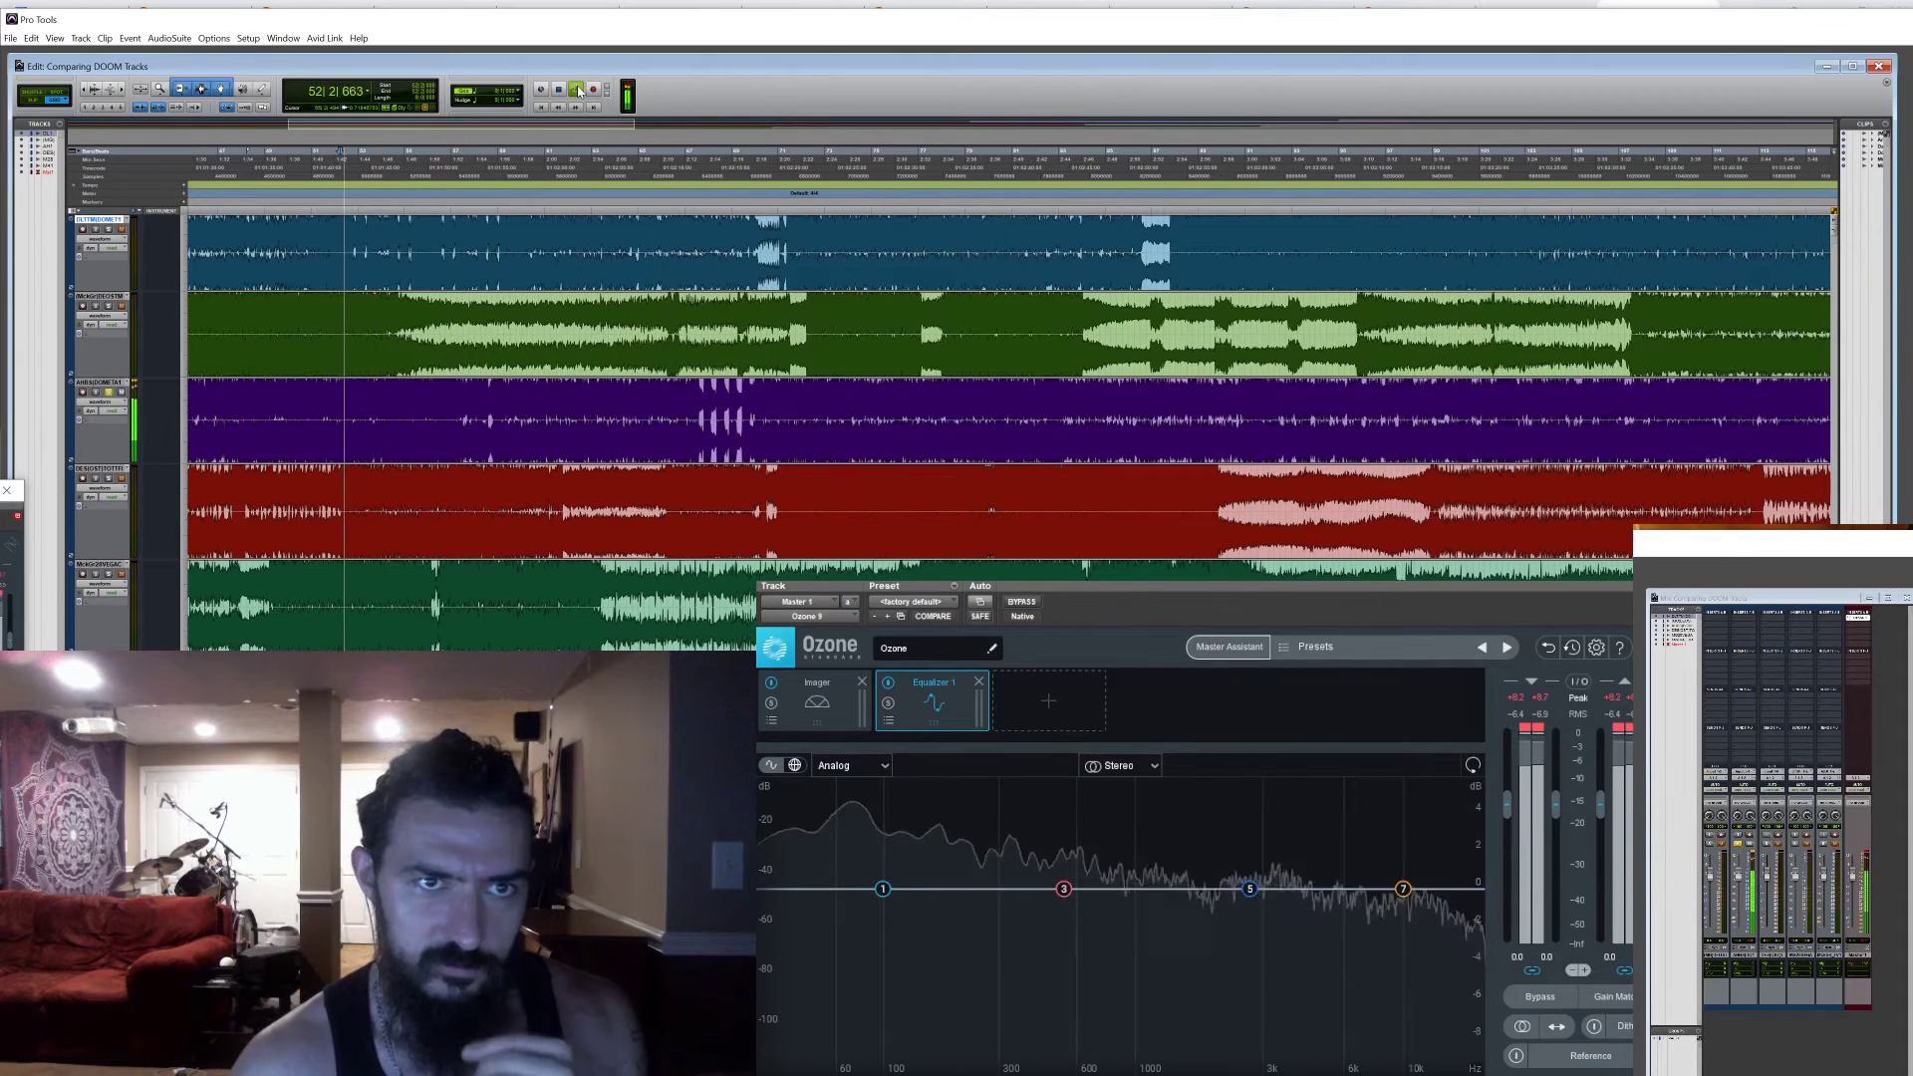
{"action": "left_click", "coordinate": [840, 169]}
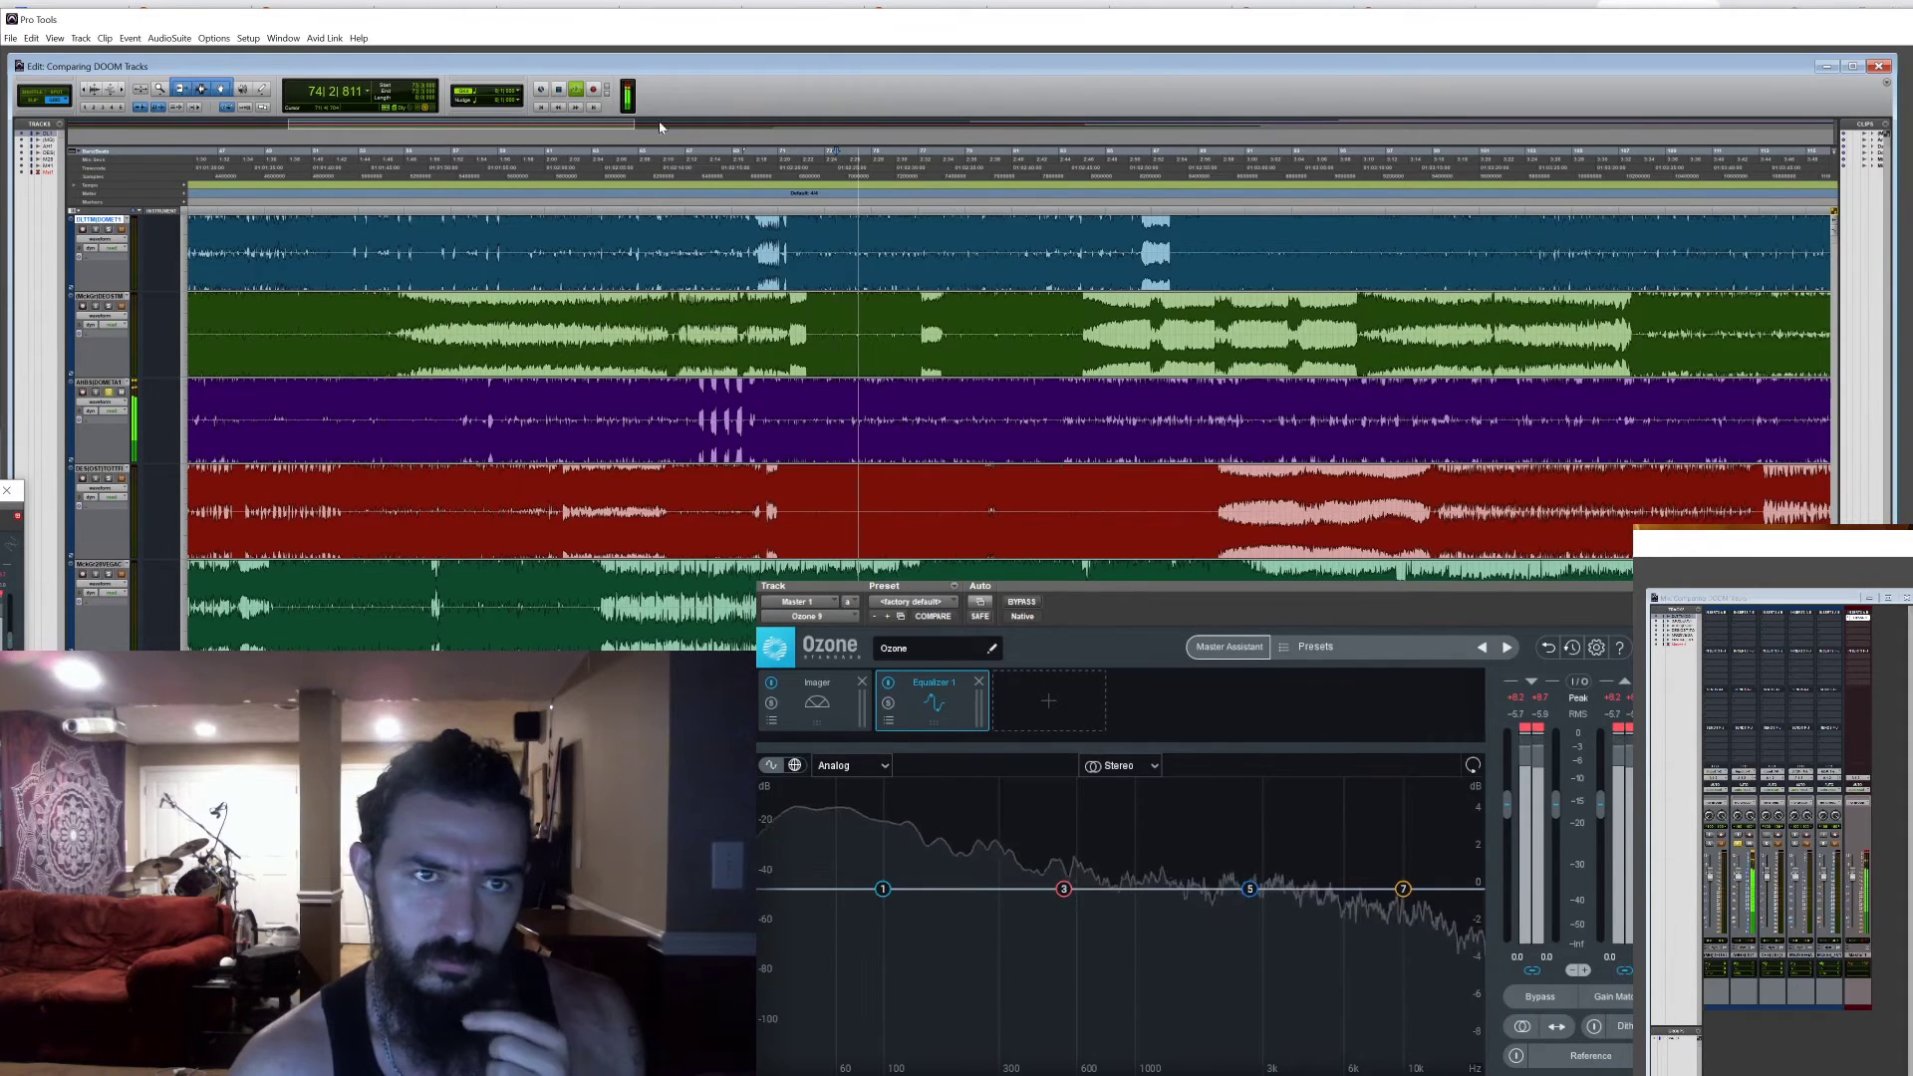
{"action": "key", "text": "space"}
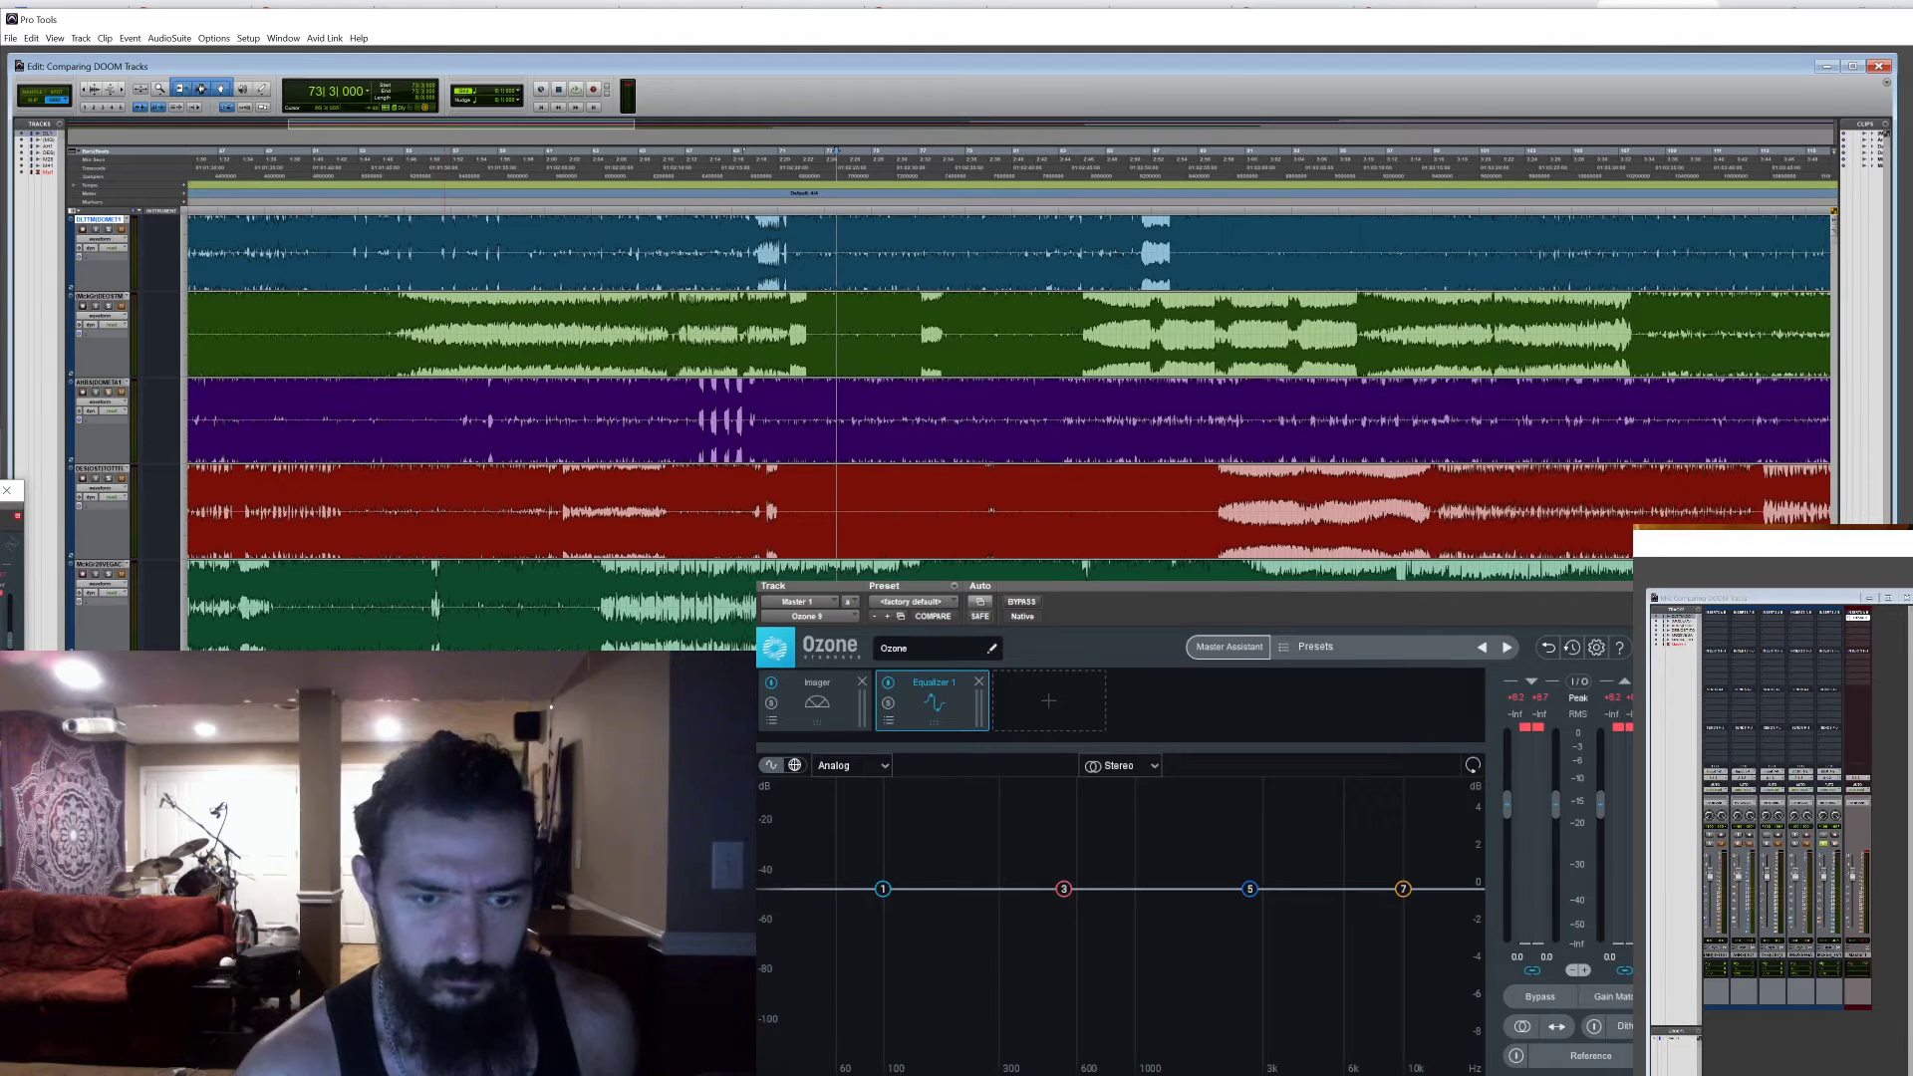
Play the sixth track from the session start in the Imager, examining its stereo width around bars 27 and 42
{"action": "key", "text": "Home"}
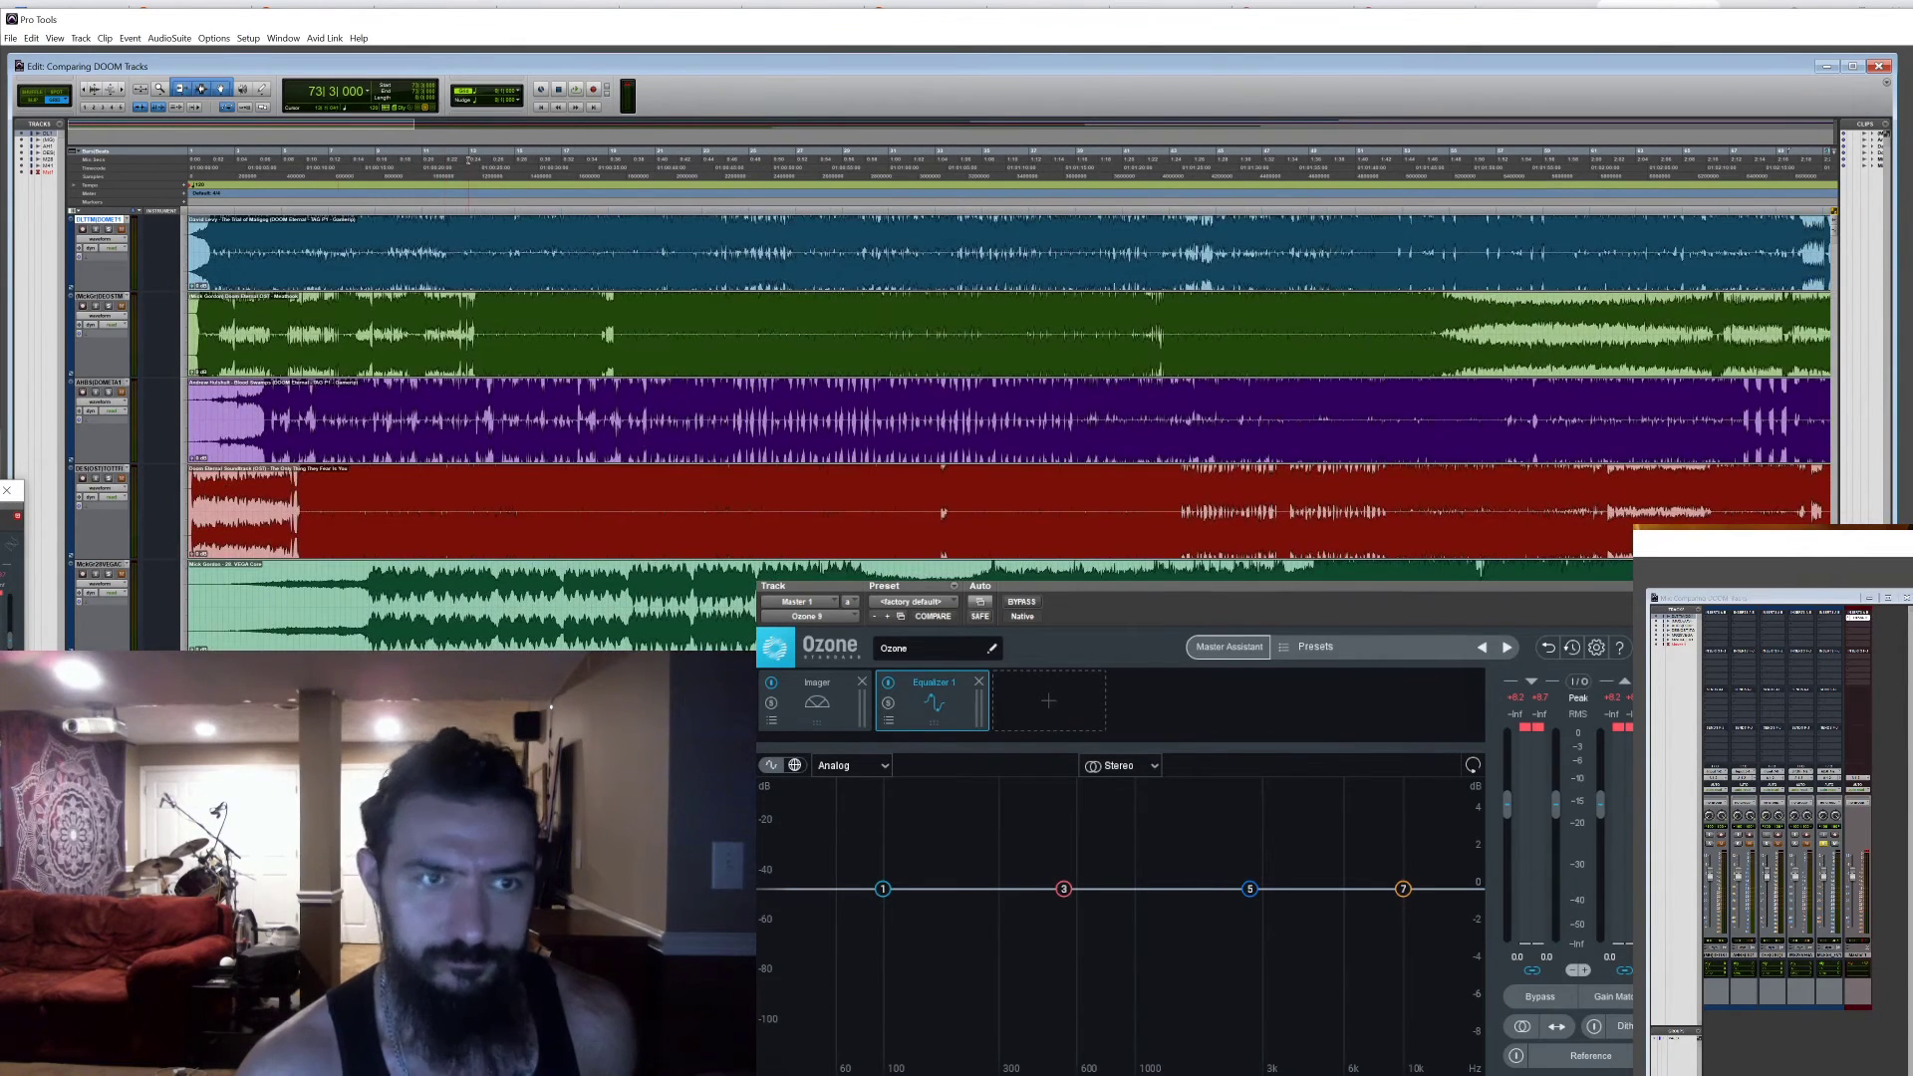
{"action": "key", "text": "space"}
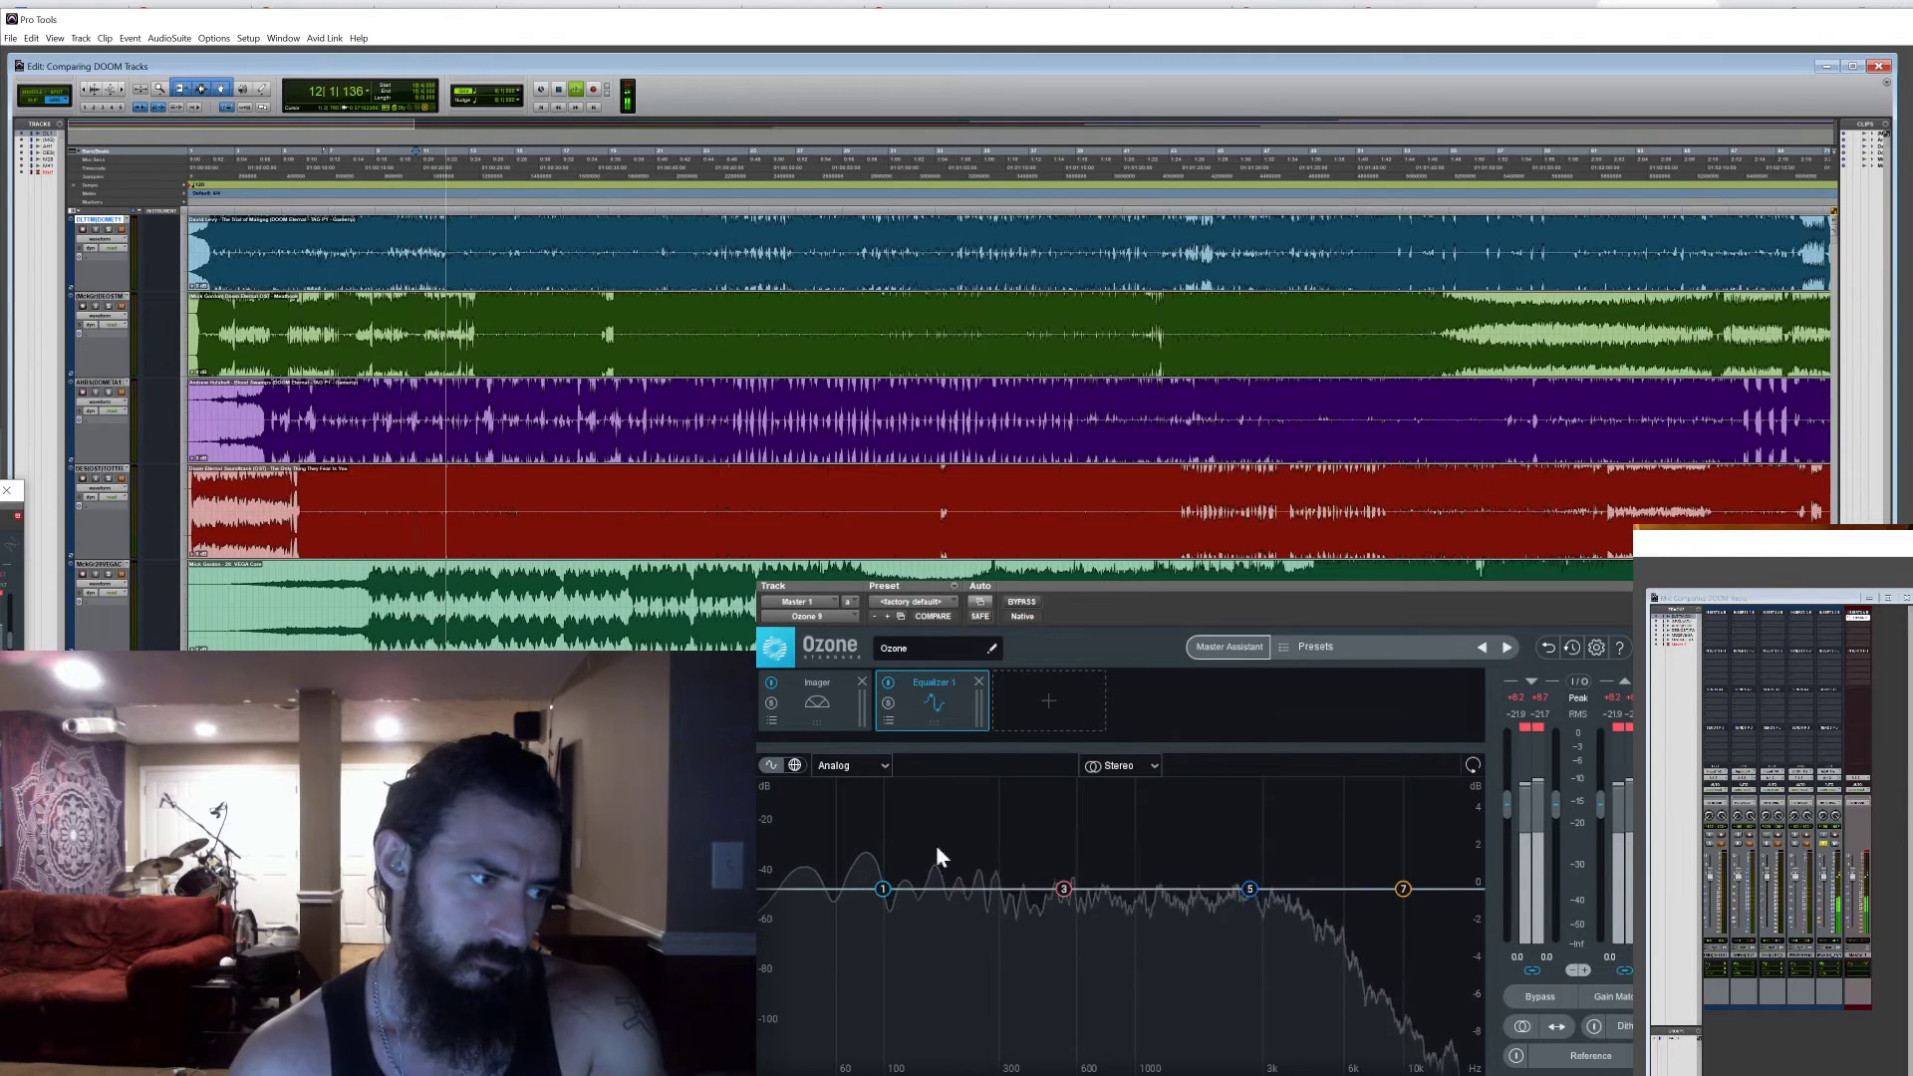
{"action": "left_click", "coordinate": [829, 701]}
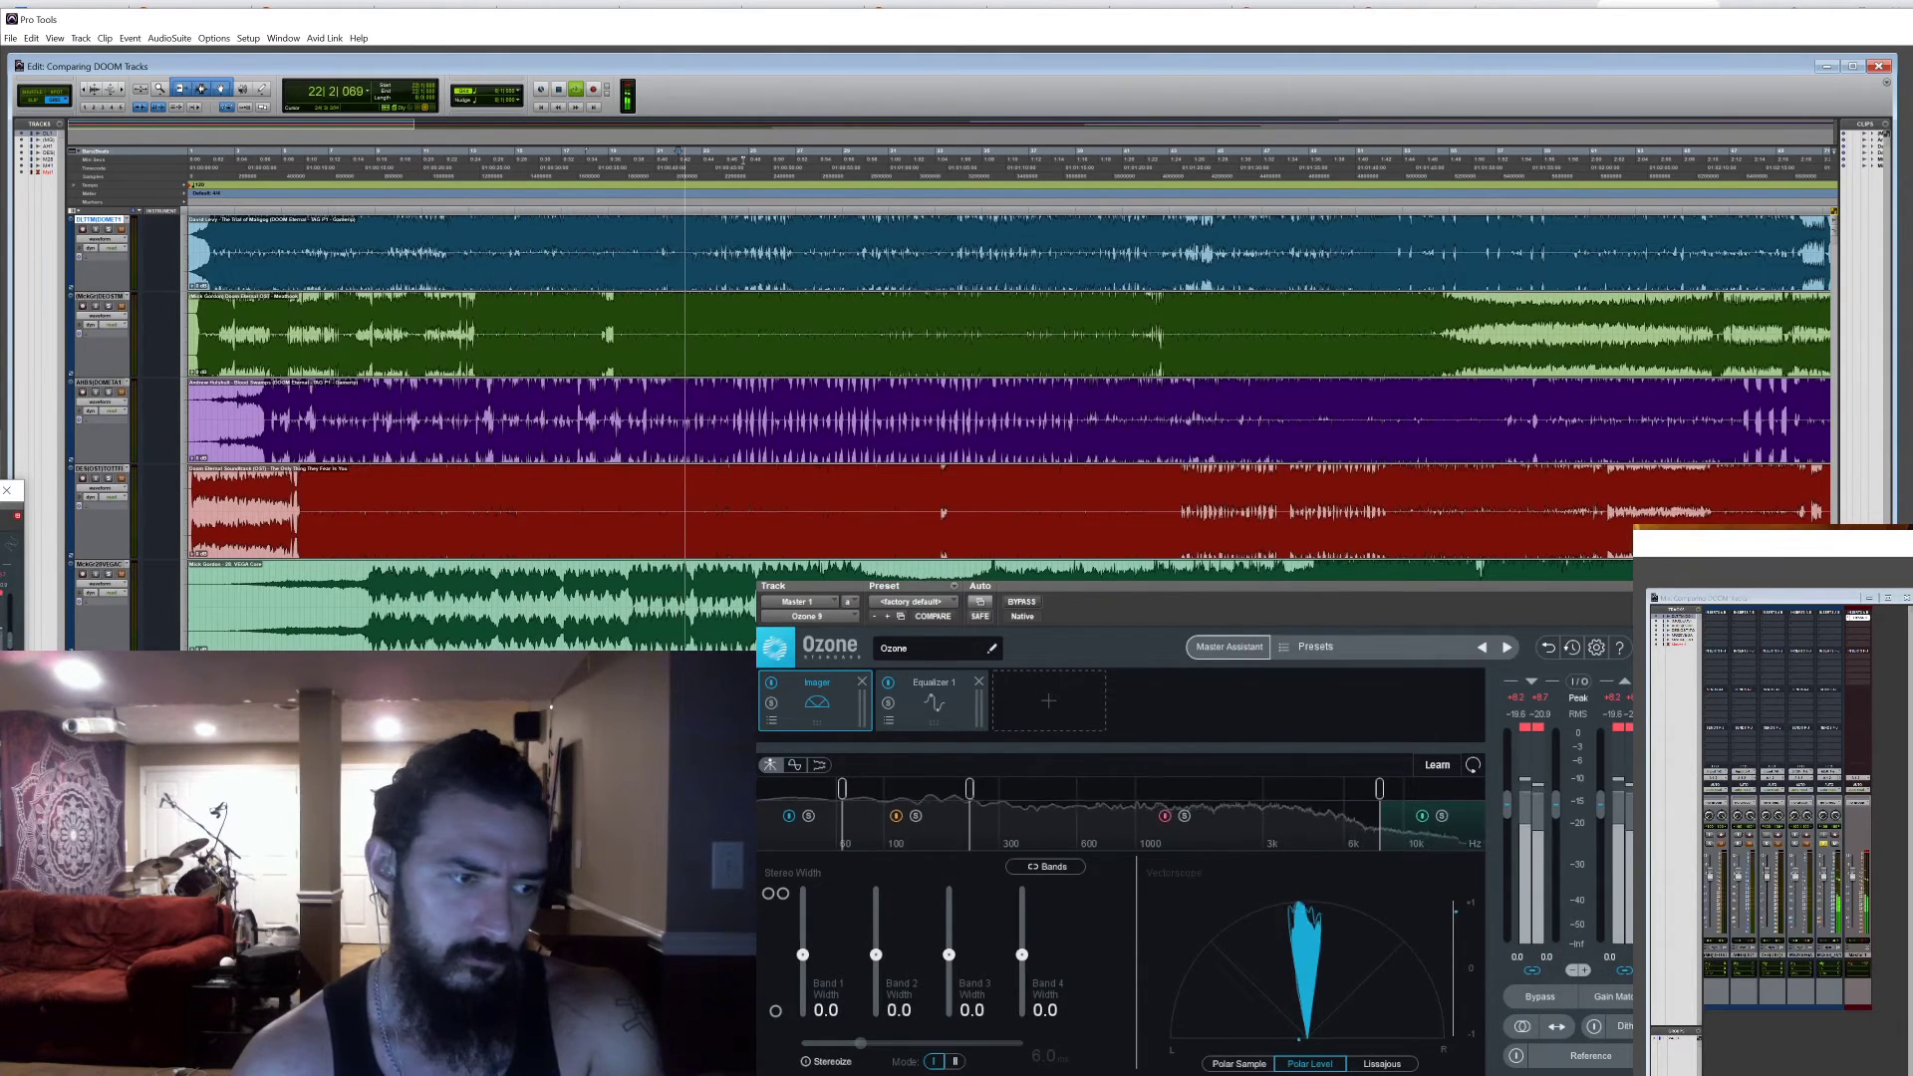
{"action": "left_click", "coordinate": [800, 156]}
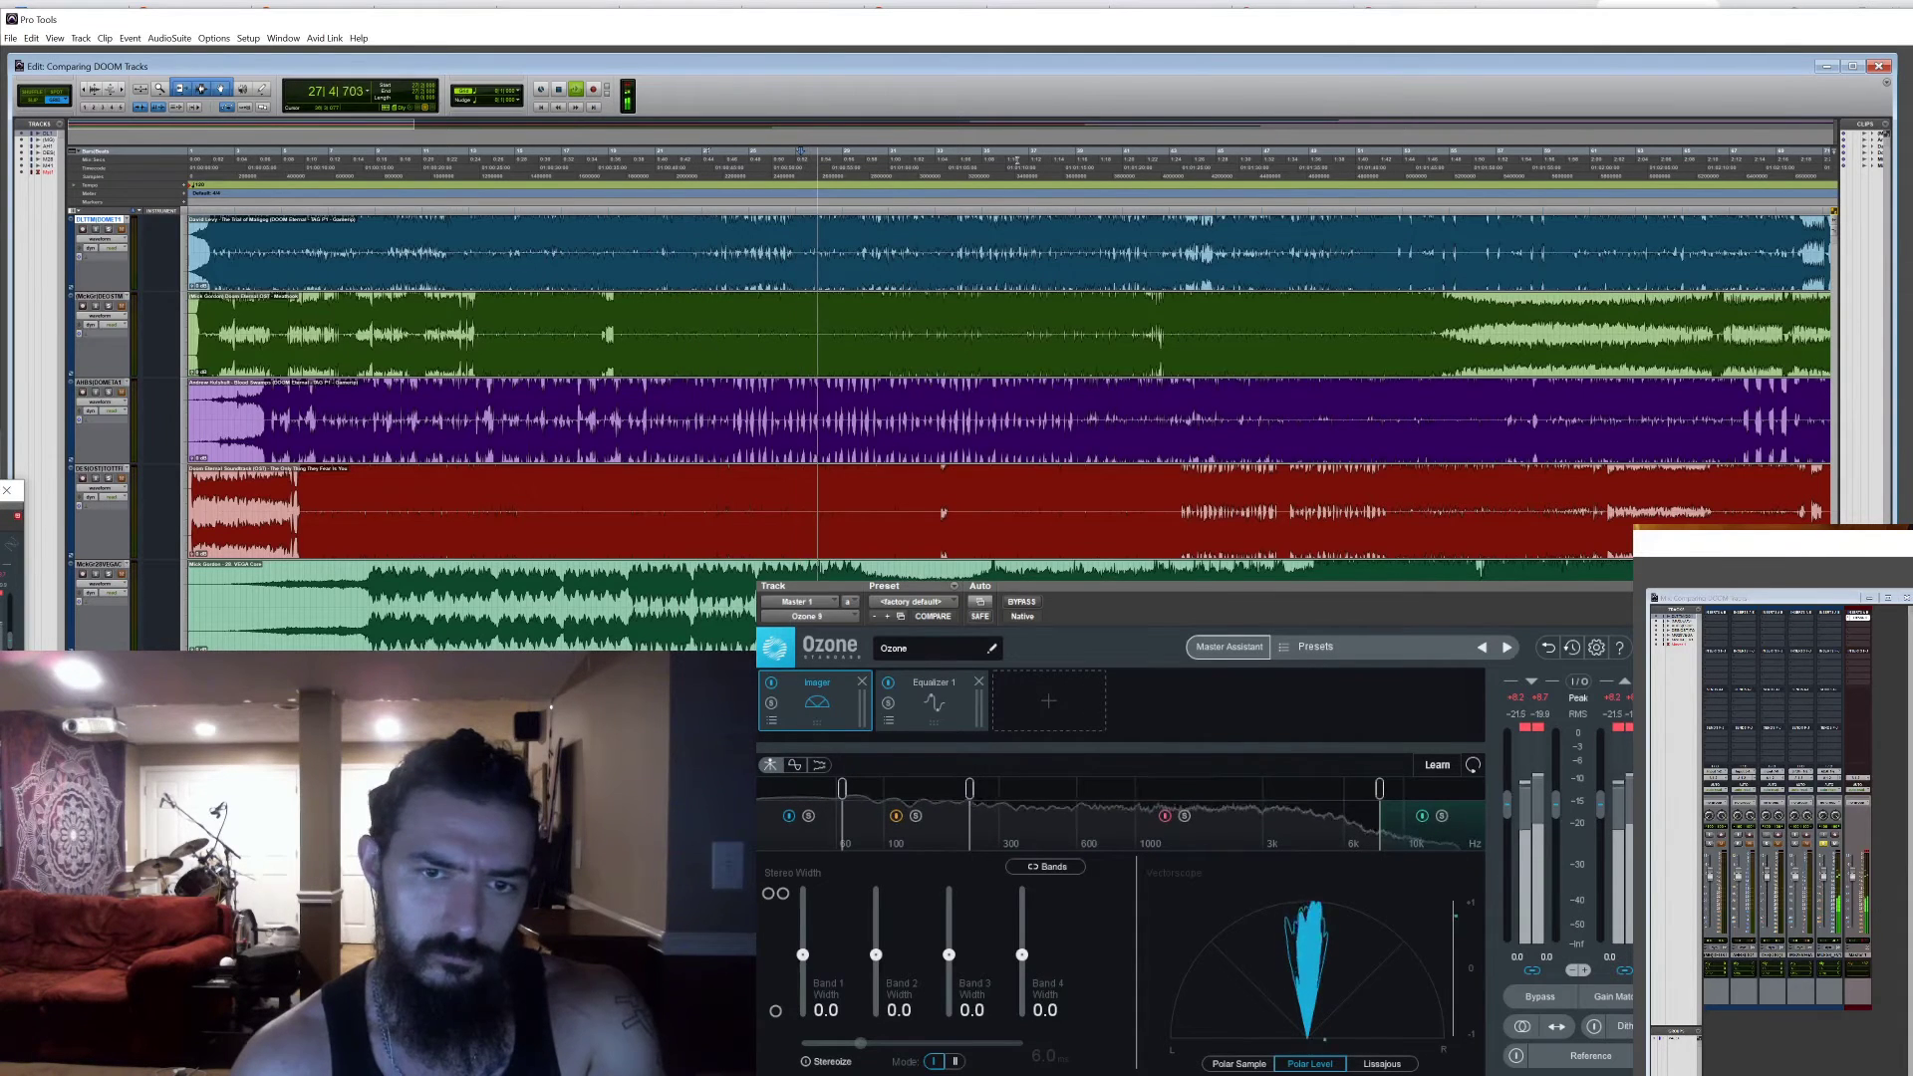
{"action": "left_click", "coordinate": [1161, 157]}
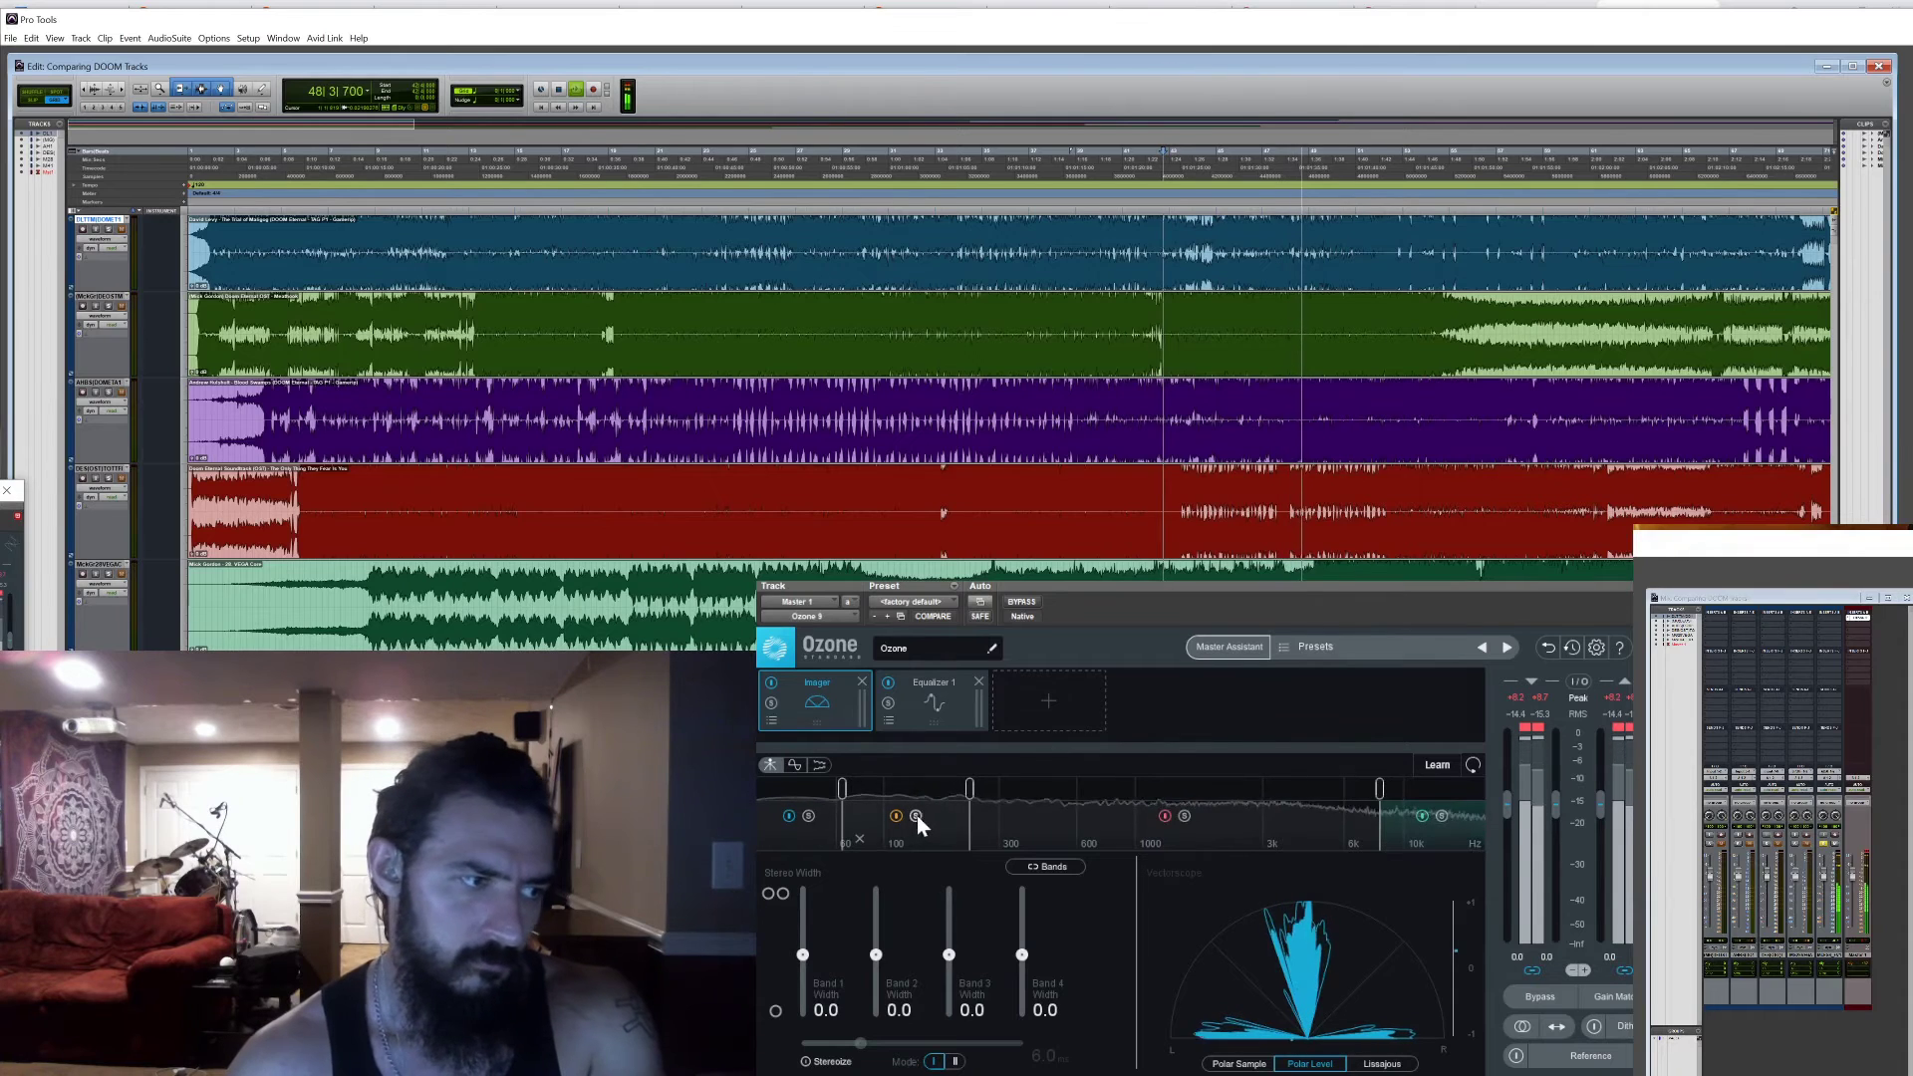
Solo and unsolo the Imager's two lowest bands to compare their stereo width, and stop playback
{"action": "left_click", "coordinate": [809, 818]}
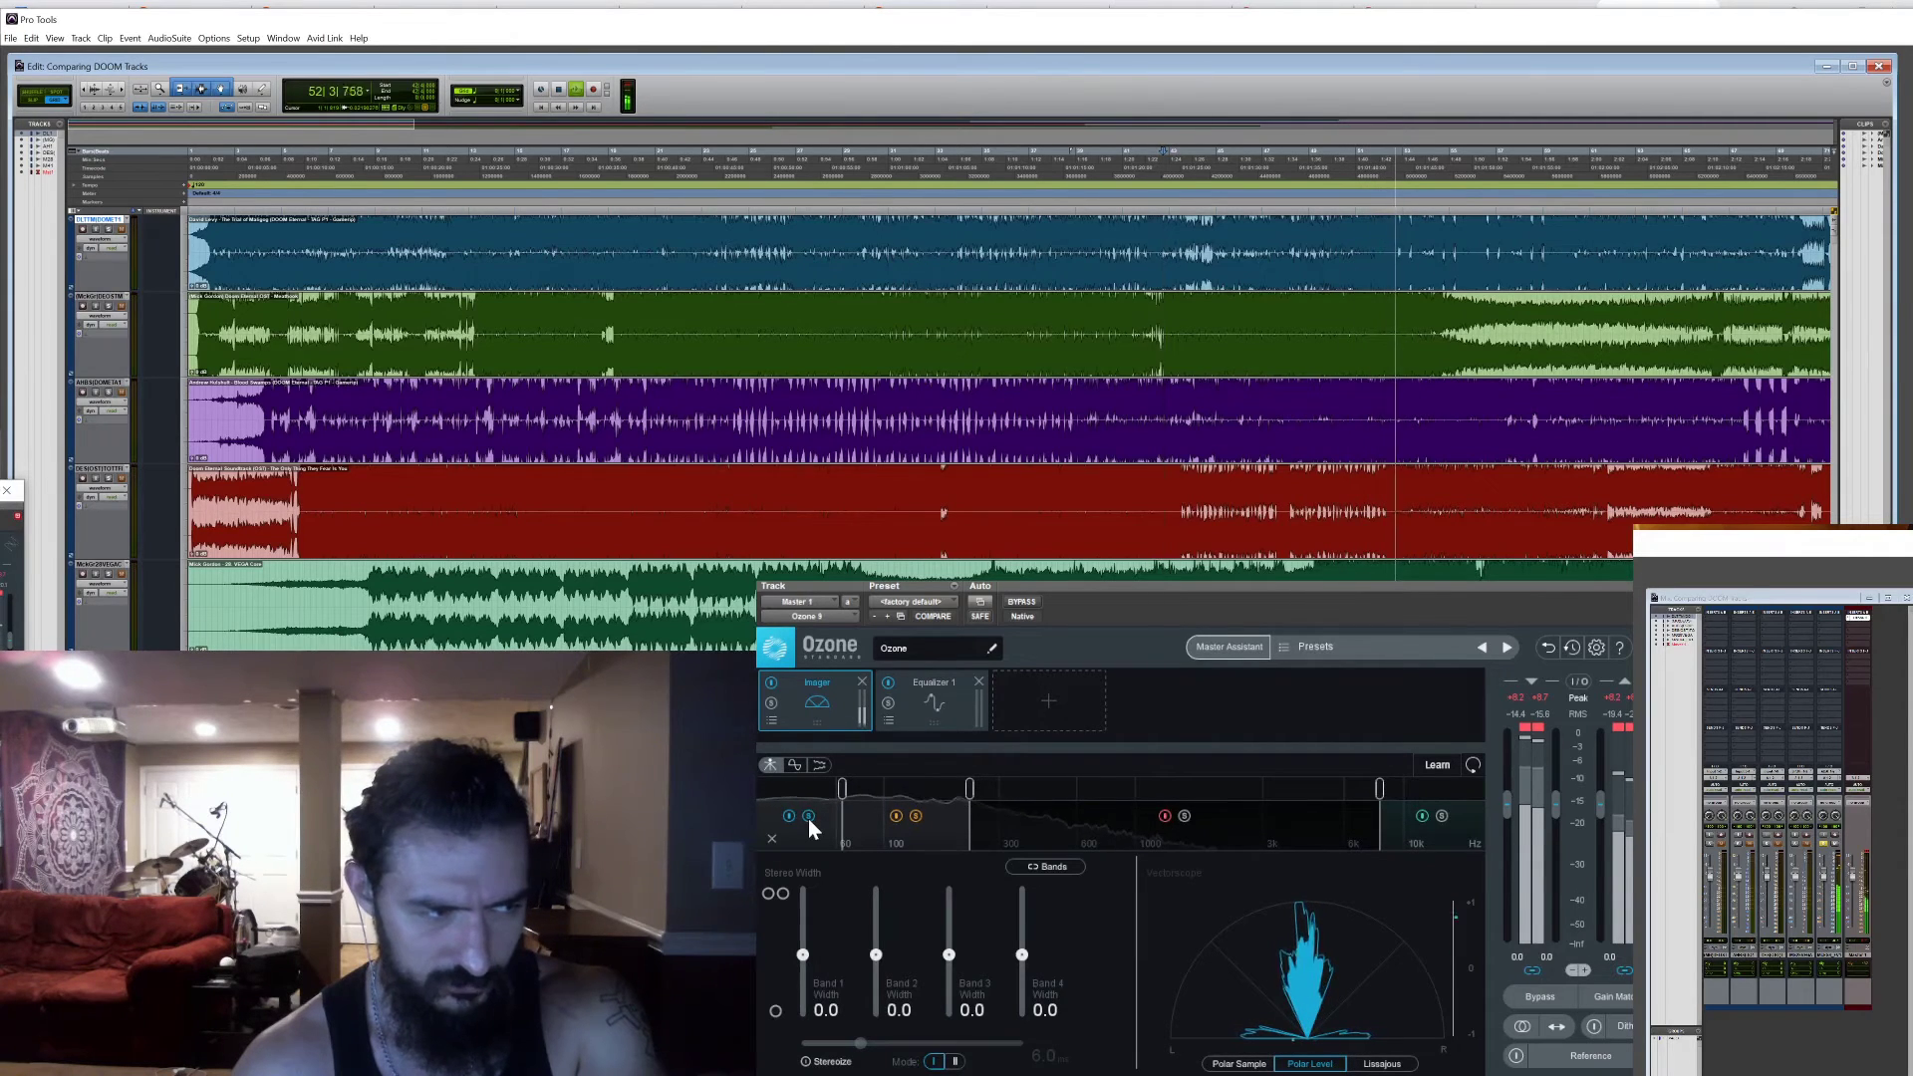
{"action": "left_click", "coordinate": [809, 817]}
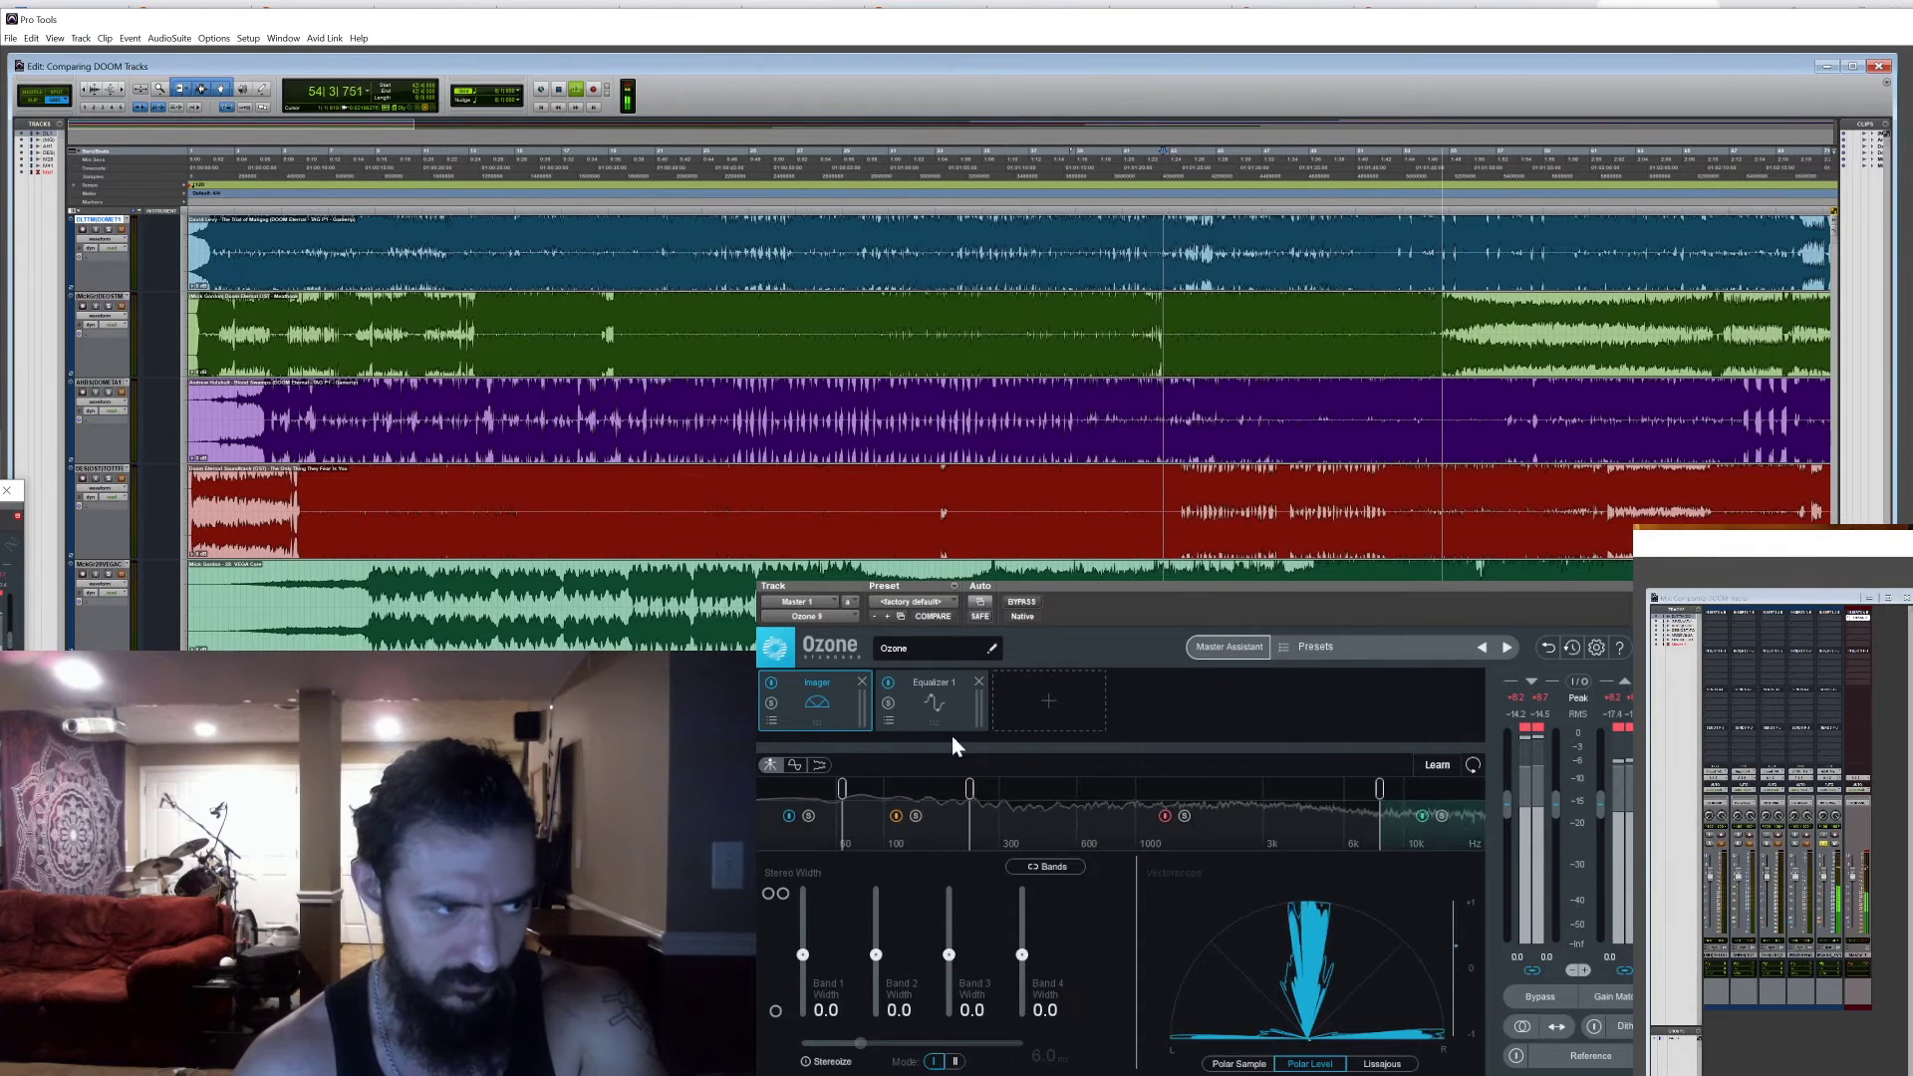
{"action": "key", "text": "space"}
Move Equalizer 1 ahead of the Imager in the Ozone chain and replay the sixth track from bar 42
{"action": "left_click_drag", "start_coordinate": [881, 720], "coordinate": [817, 733]}
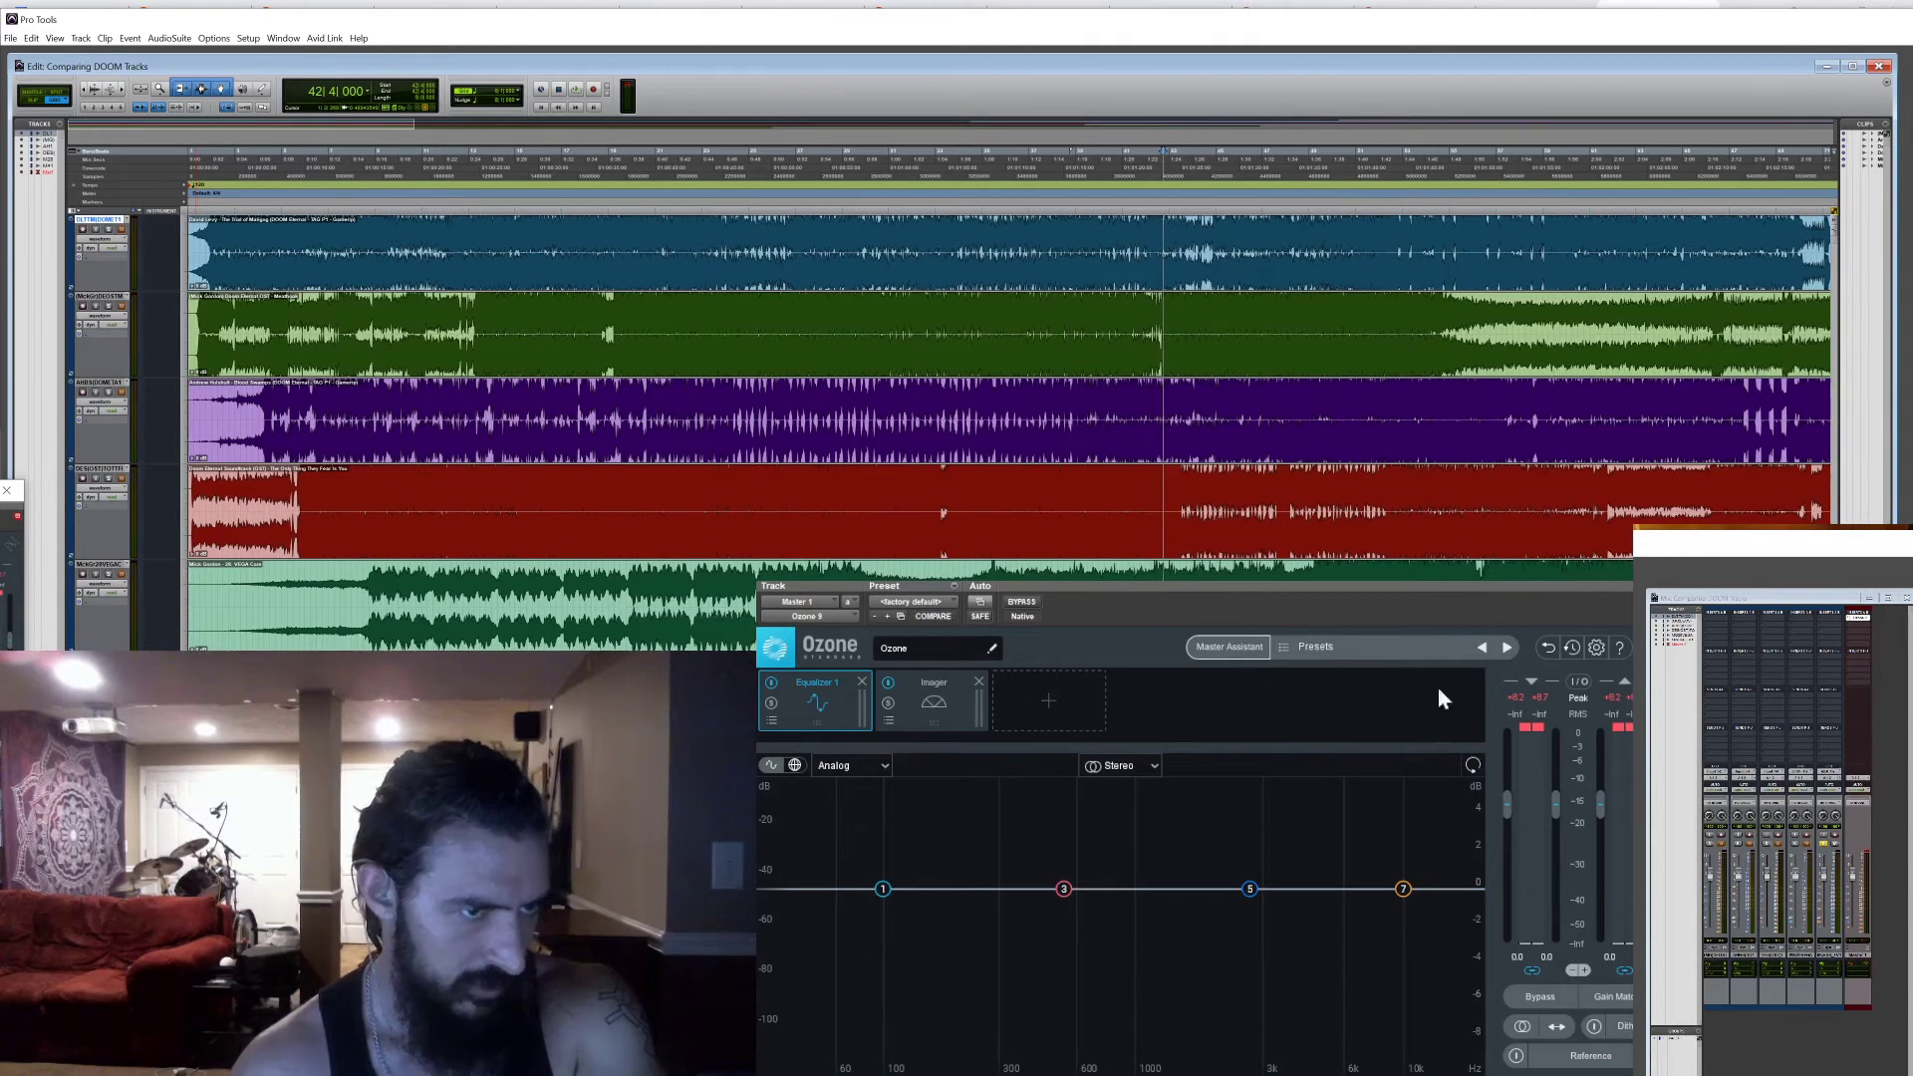
{"action": "left_click", "coordinate": [576, 90]}
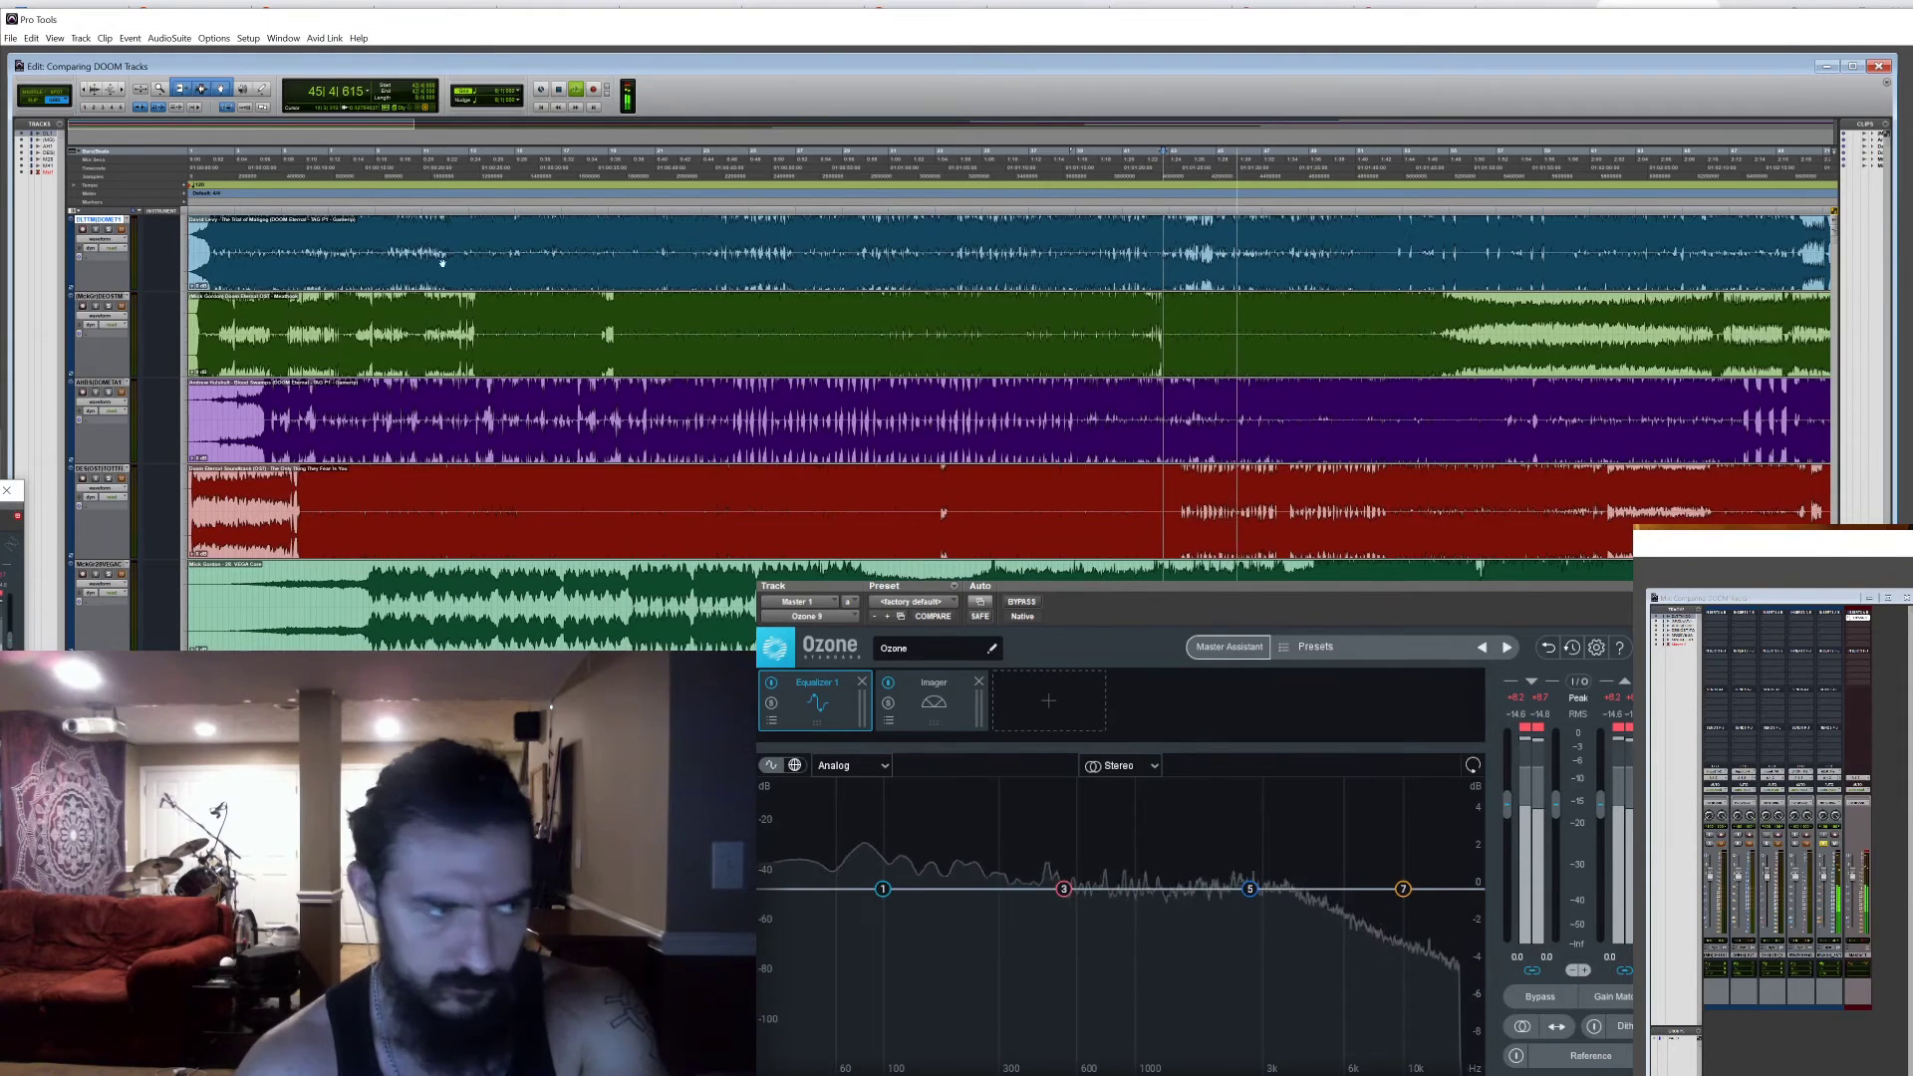
{"action": "left_click", "coordinate": [560, 91]}
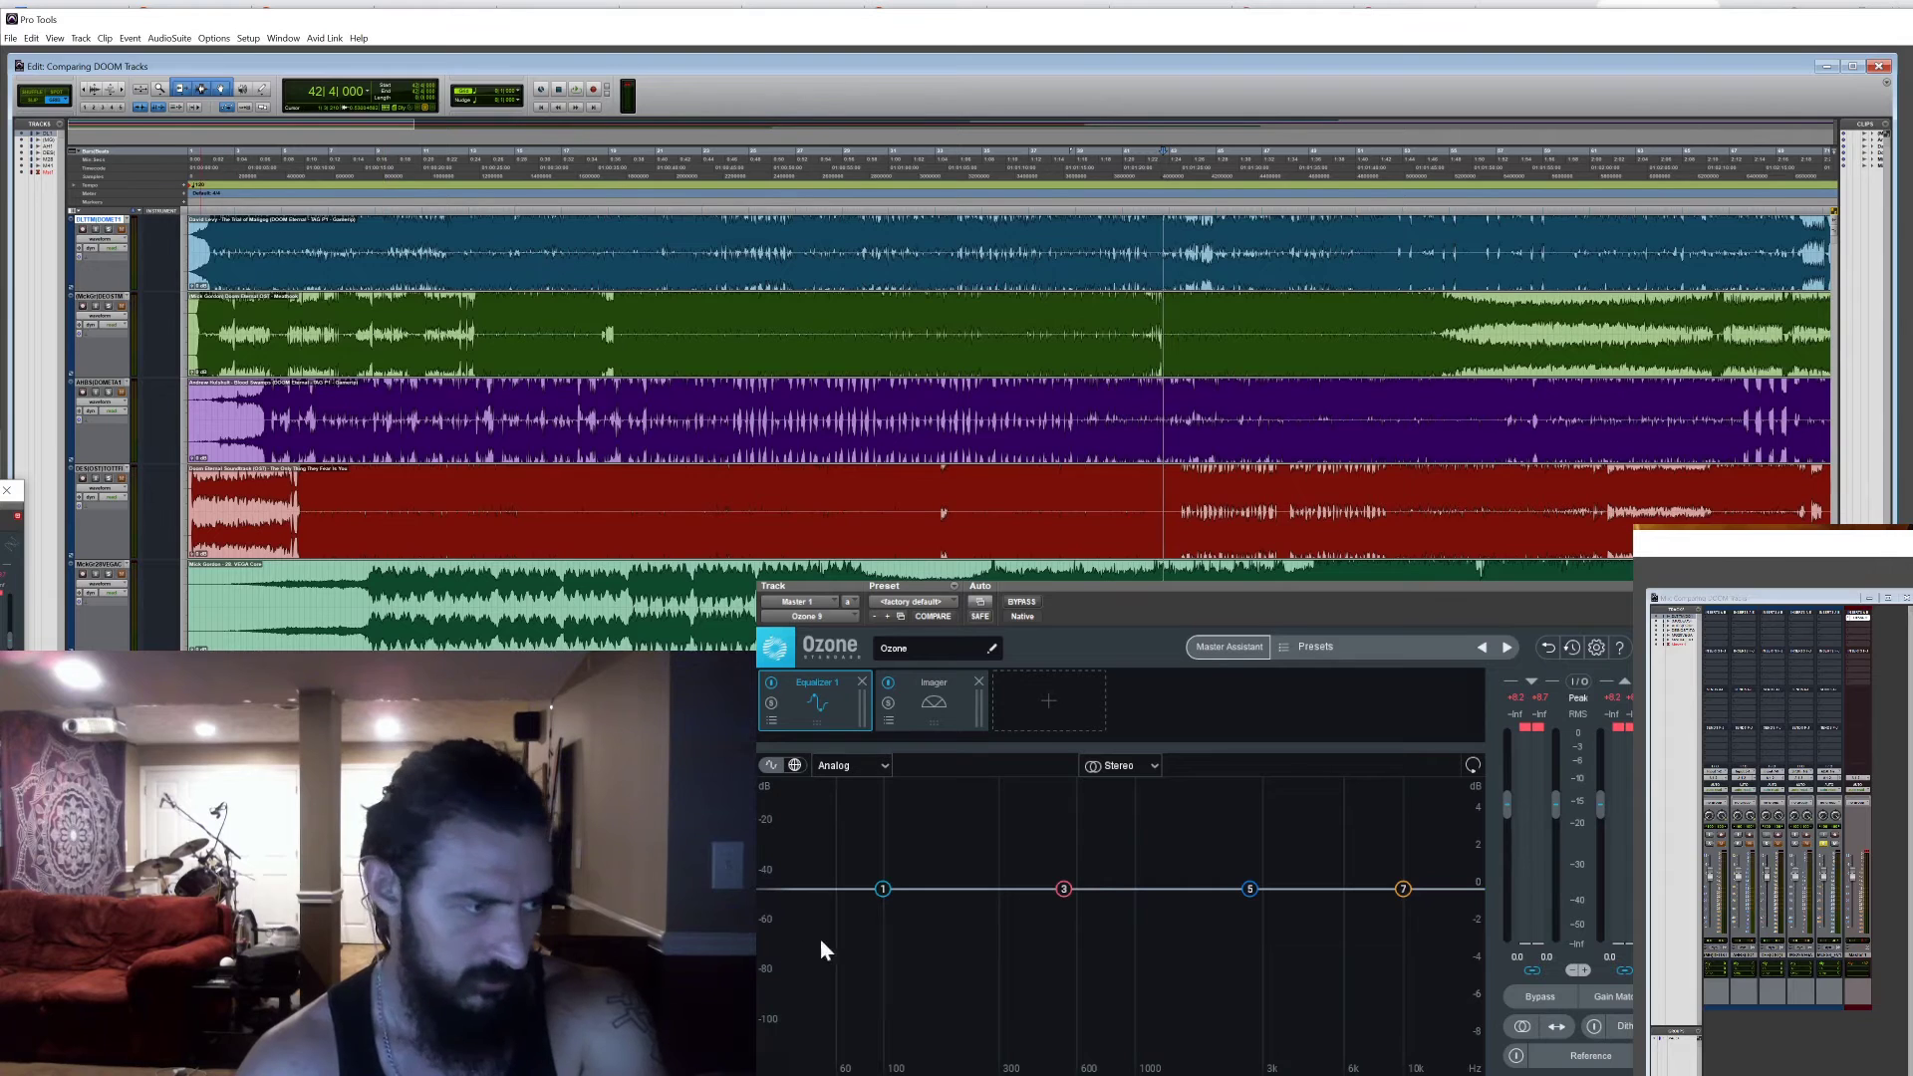
Play from bar 42 and try an analog Low Shelf boost on equalizer node 1 at about 98 Hz
{"action": "left_click", "coordinate": [576, 91]}
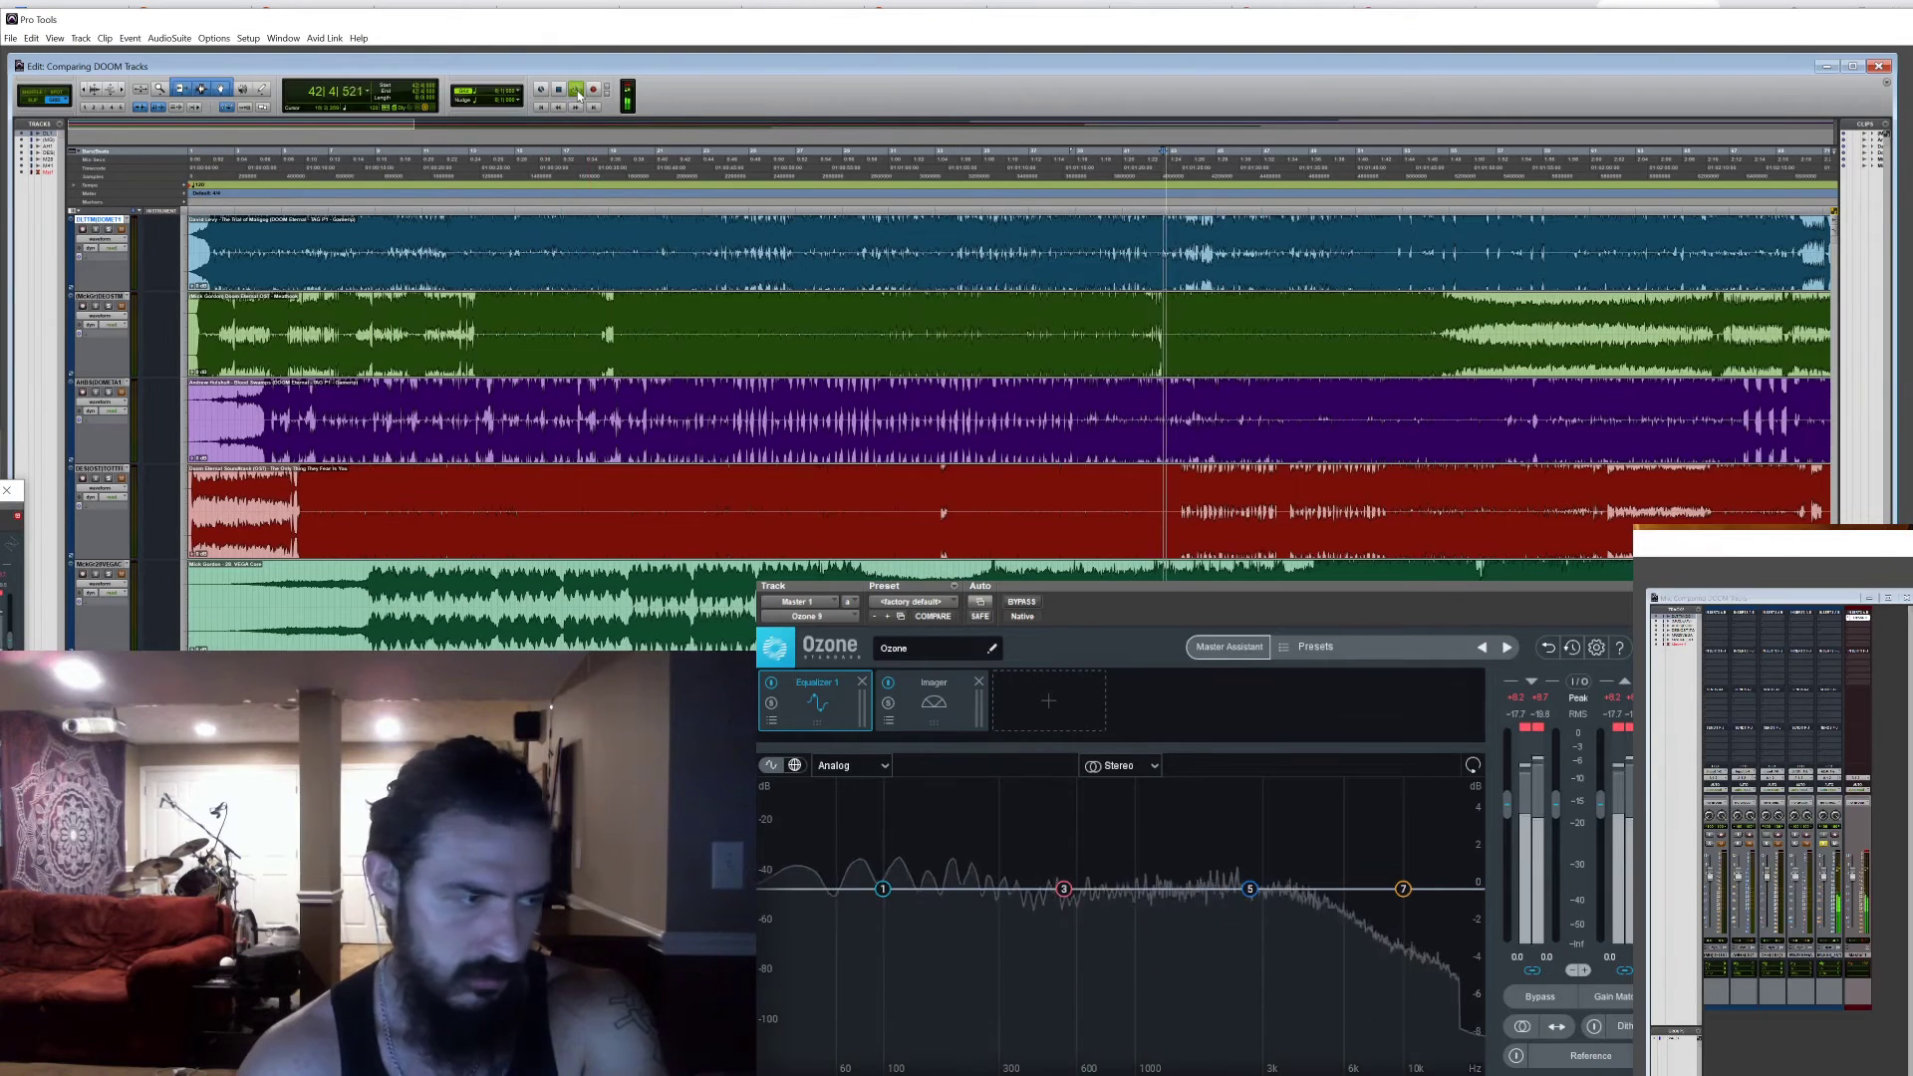
{"action": "left_click_drag", "start_coordinate": [883, 889], "coordinate": [880, 853]}
{"action": "left_click", "coordinate": [1023, 793]}
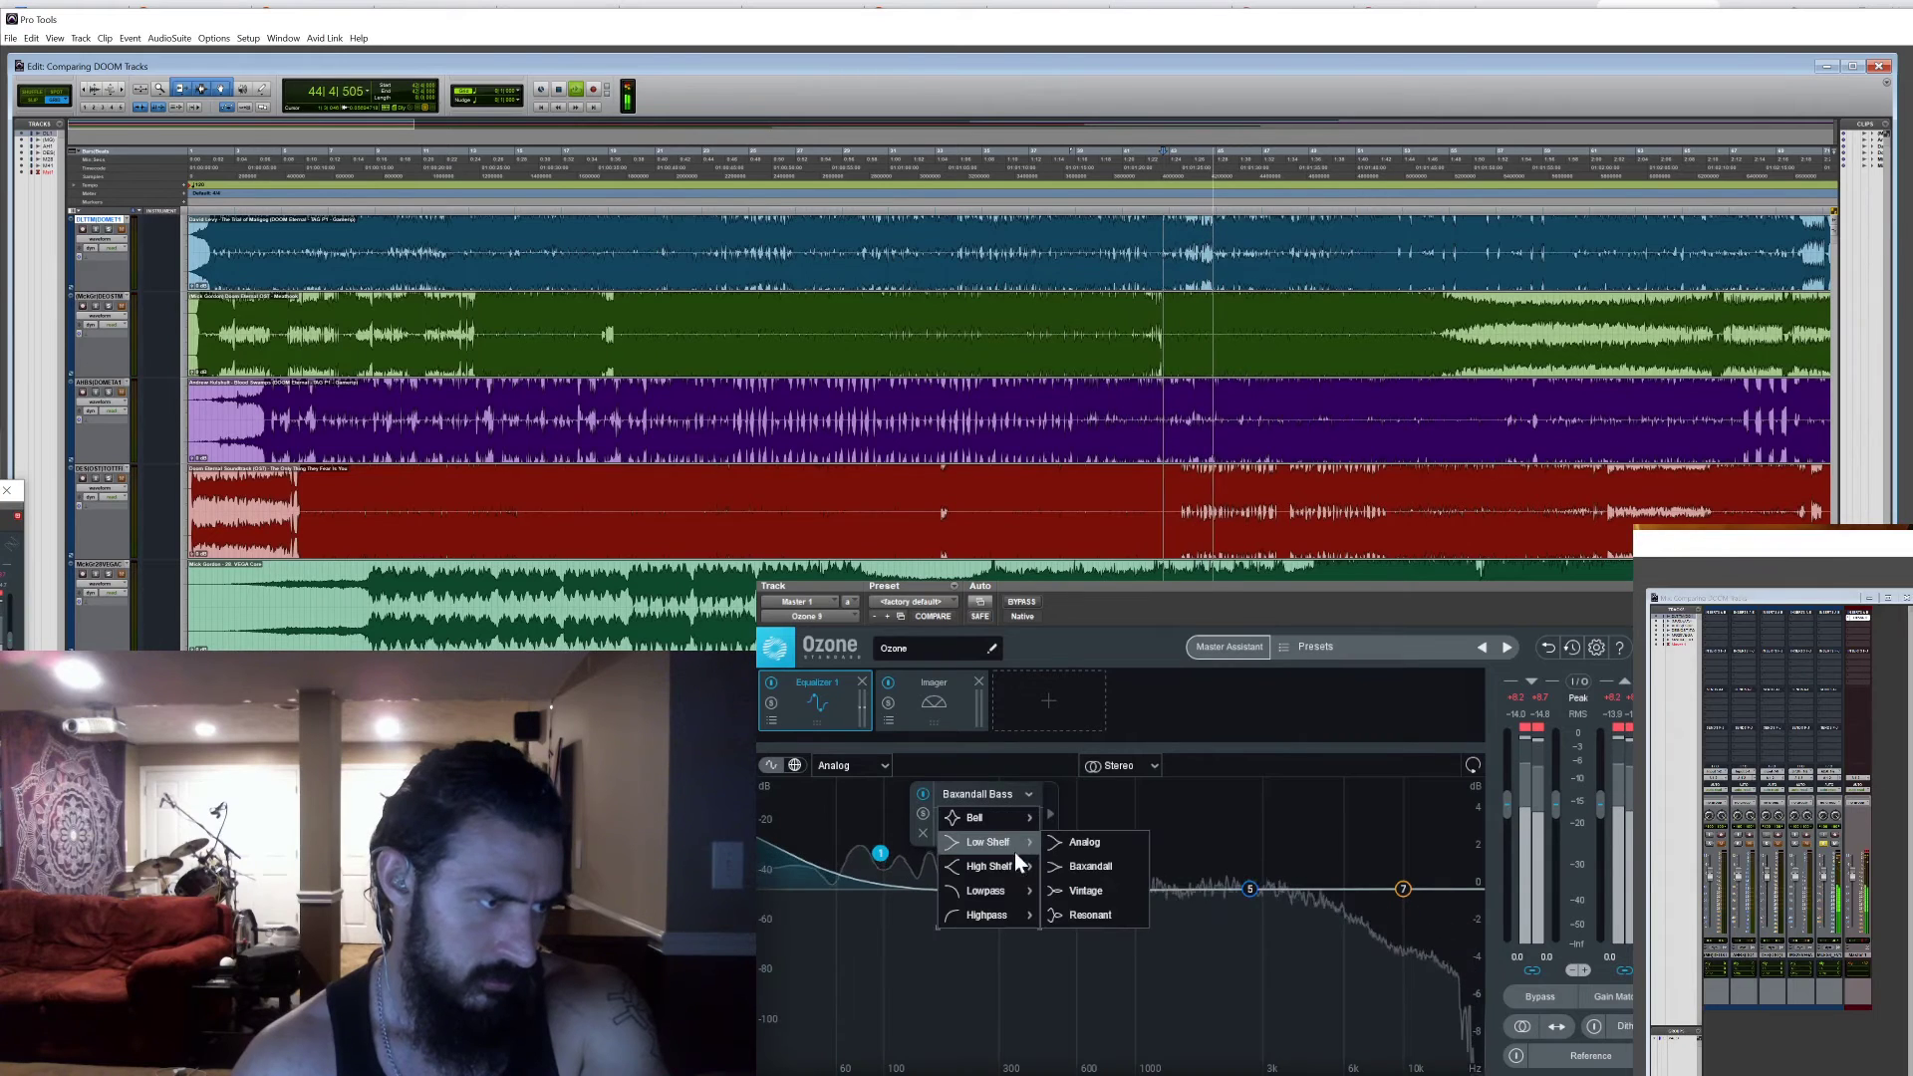
{"action": "mouse_move", "coordinate": [1006, 812]}
{"action": "mouse_move", "coordinate": [1028, 844]}
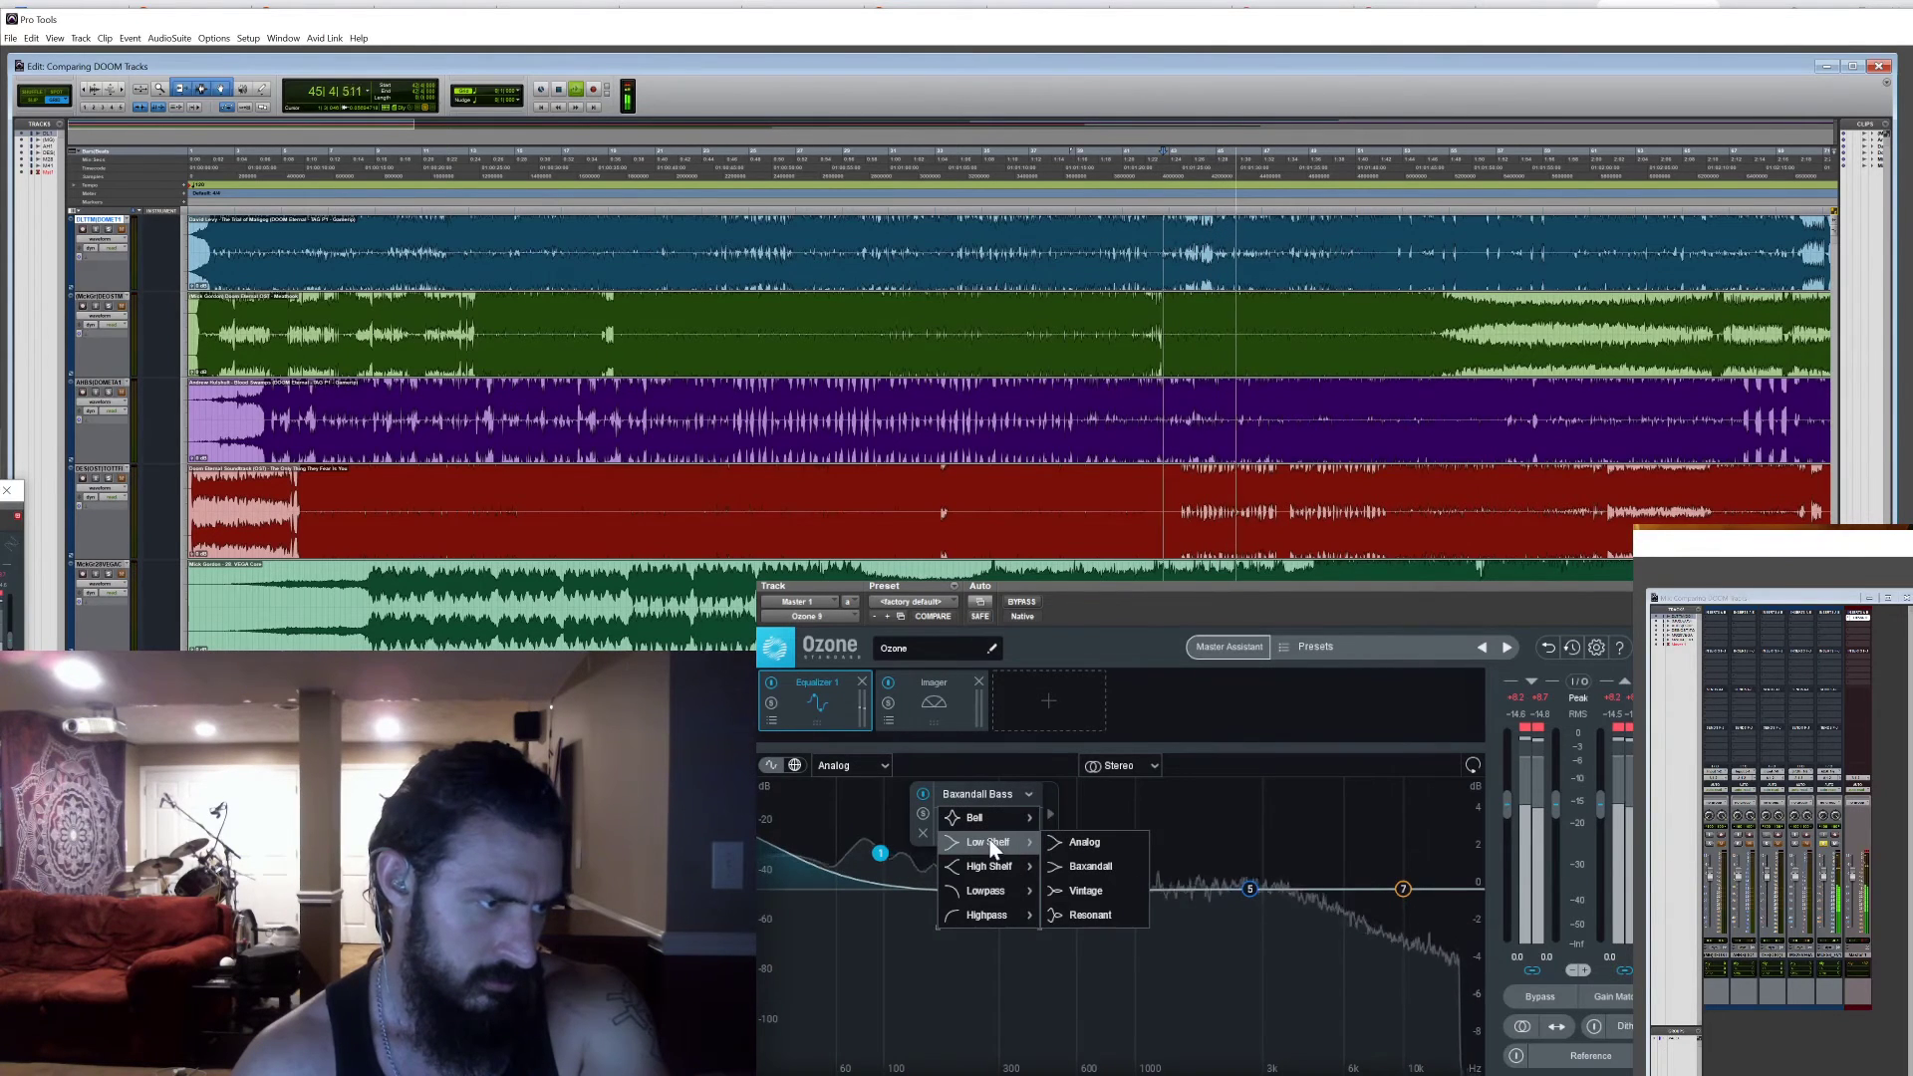
{"action": "left_click", "coordinate": [1056, 842]}
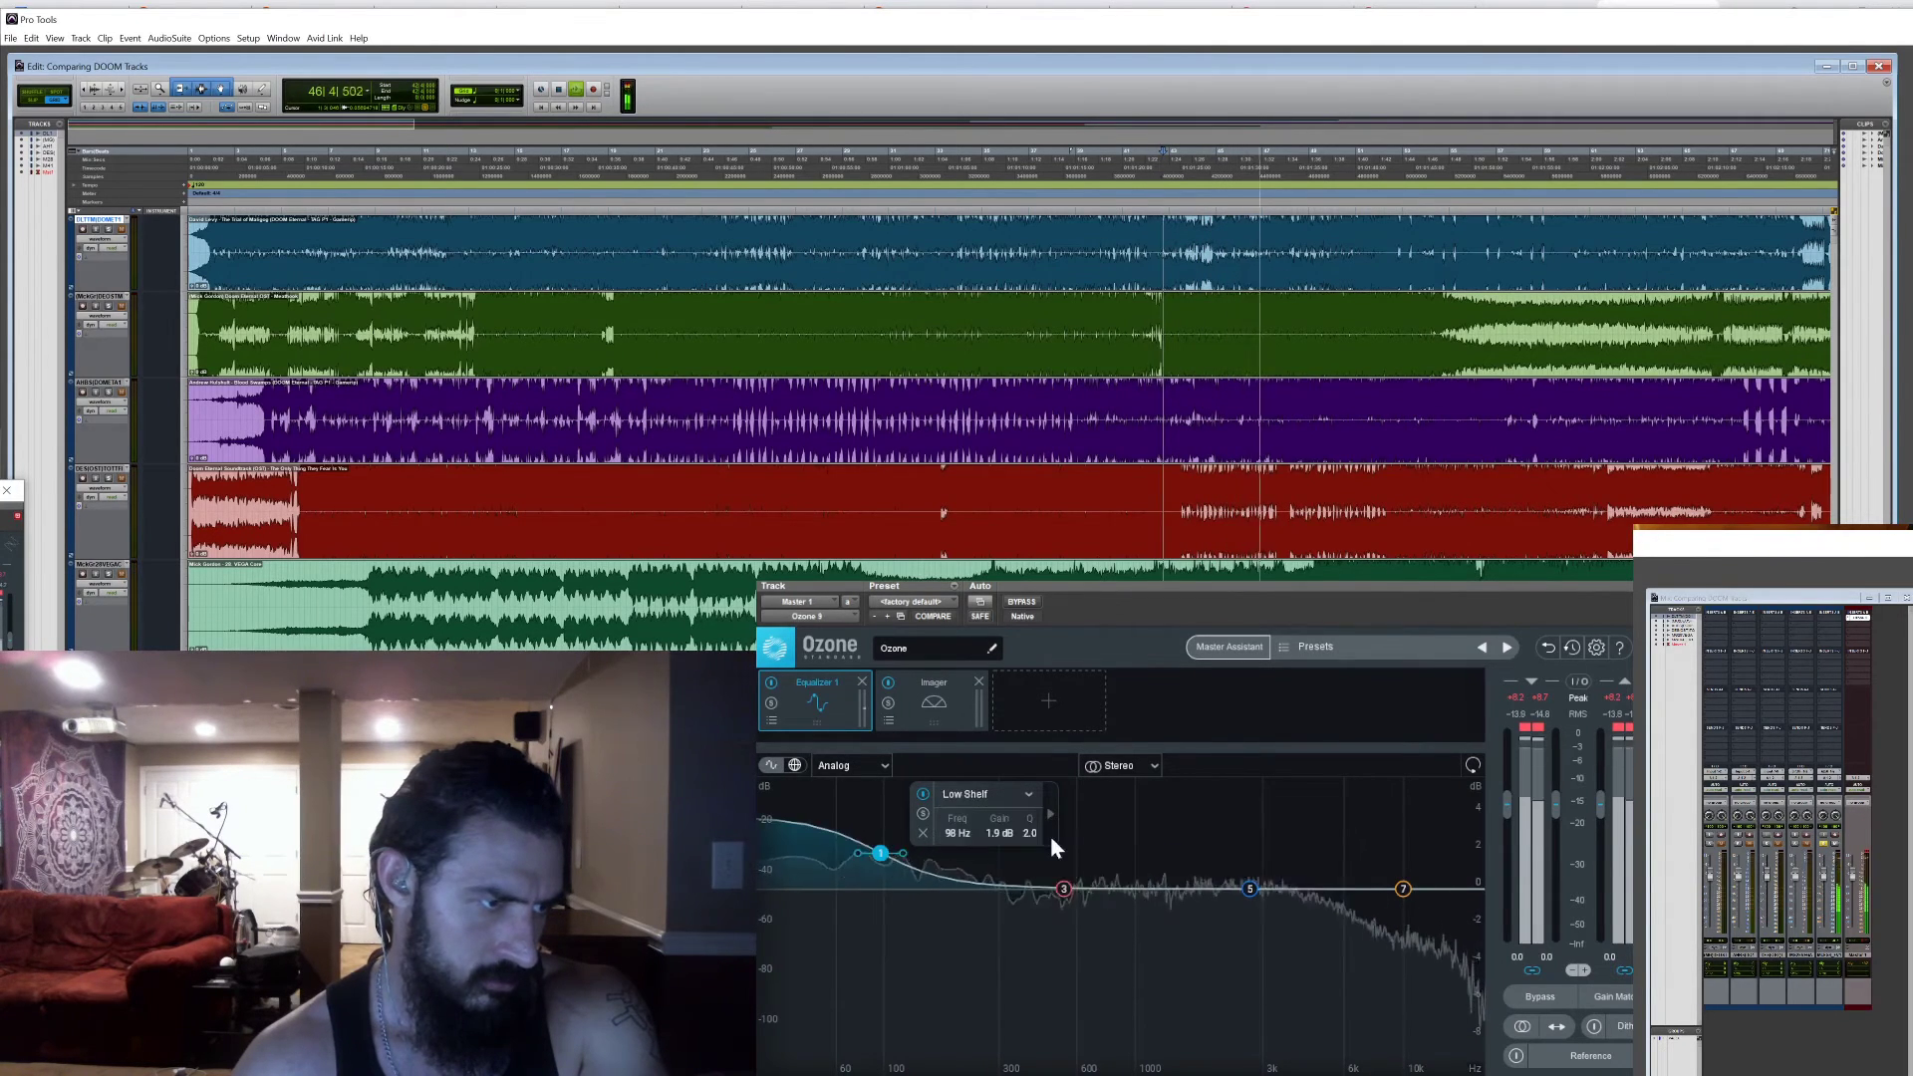
{"action": "left_click_drag", "start_coordinate": [883, 855], "coordinate": [888, 843]}
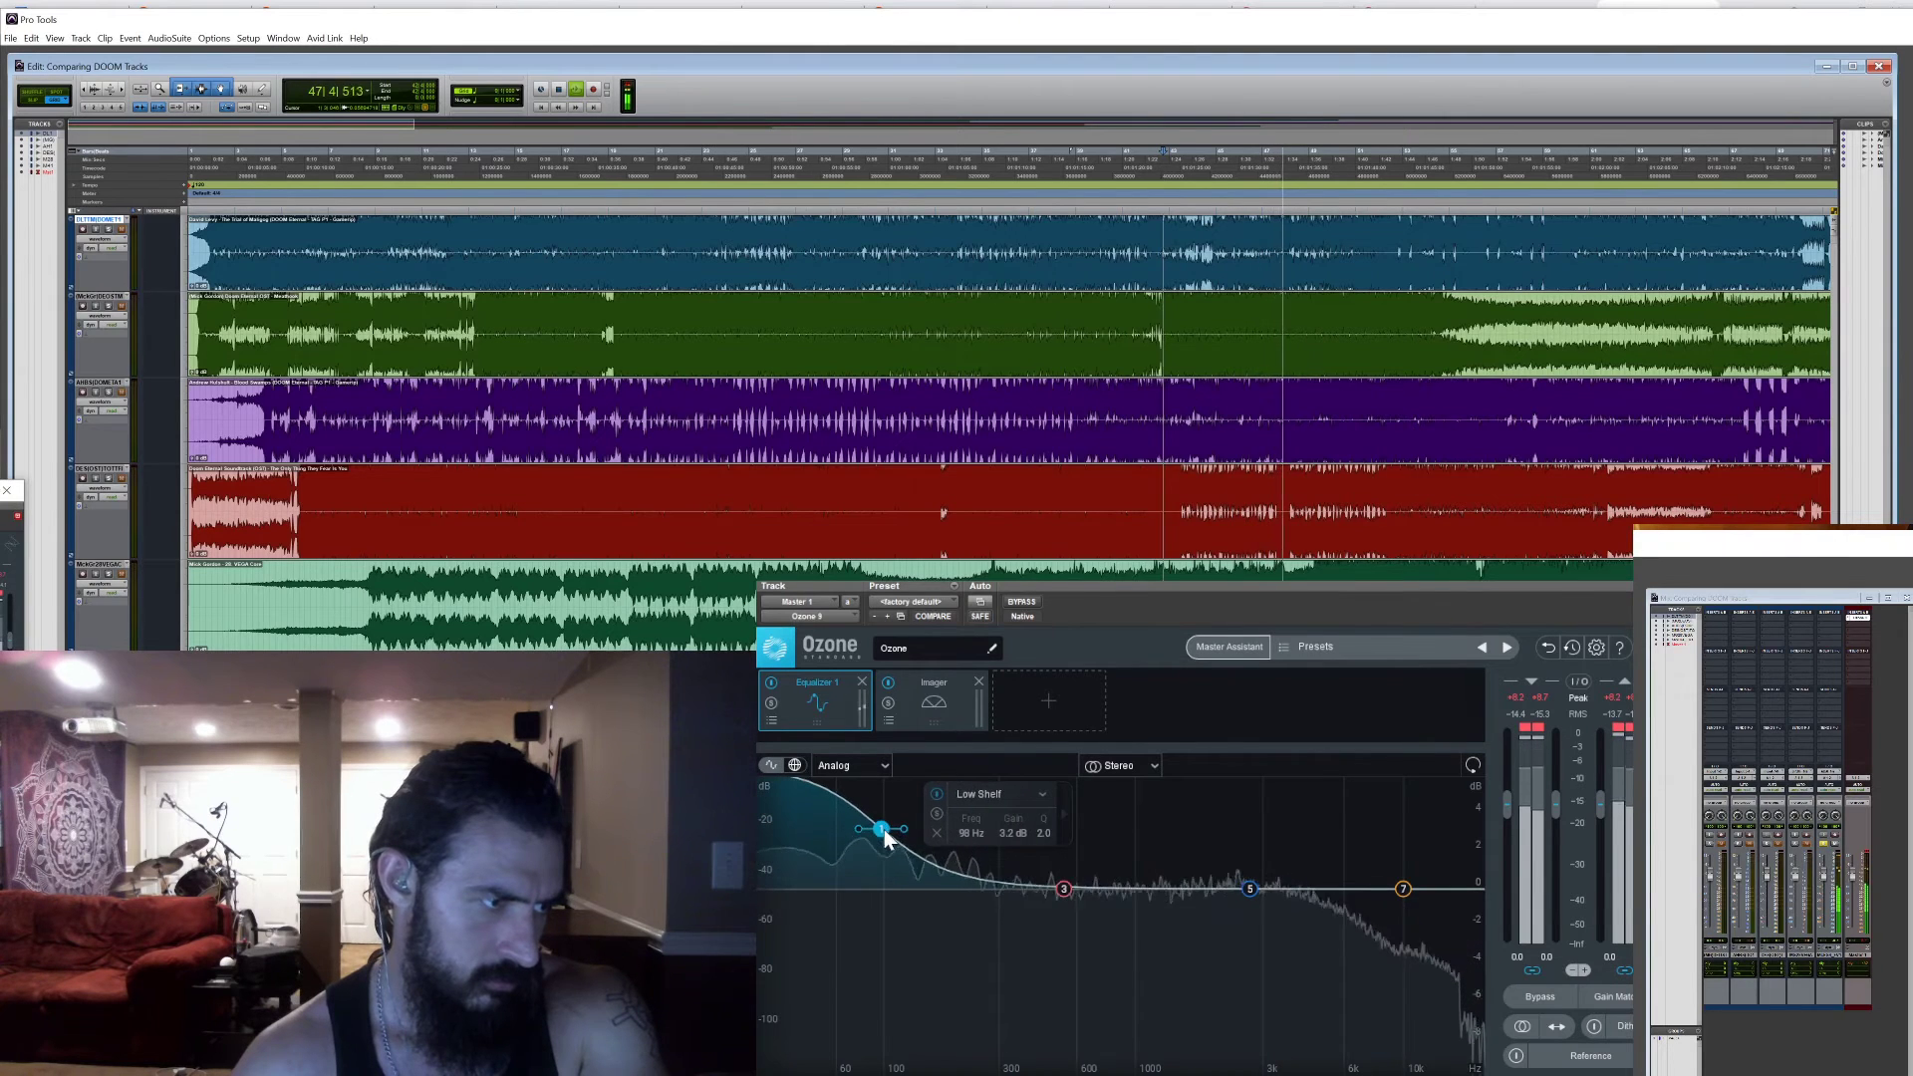
Try node 1 as a Bell boost of about 5.7 dB at about 68 Hz
{"action": "left_click", "coordinate": [1049, 795]}
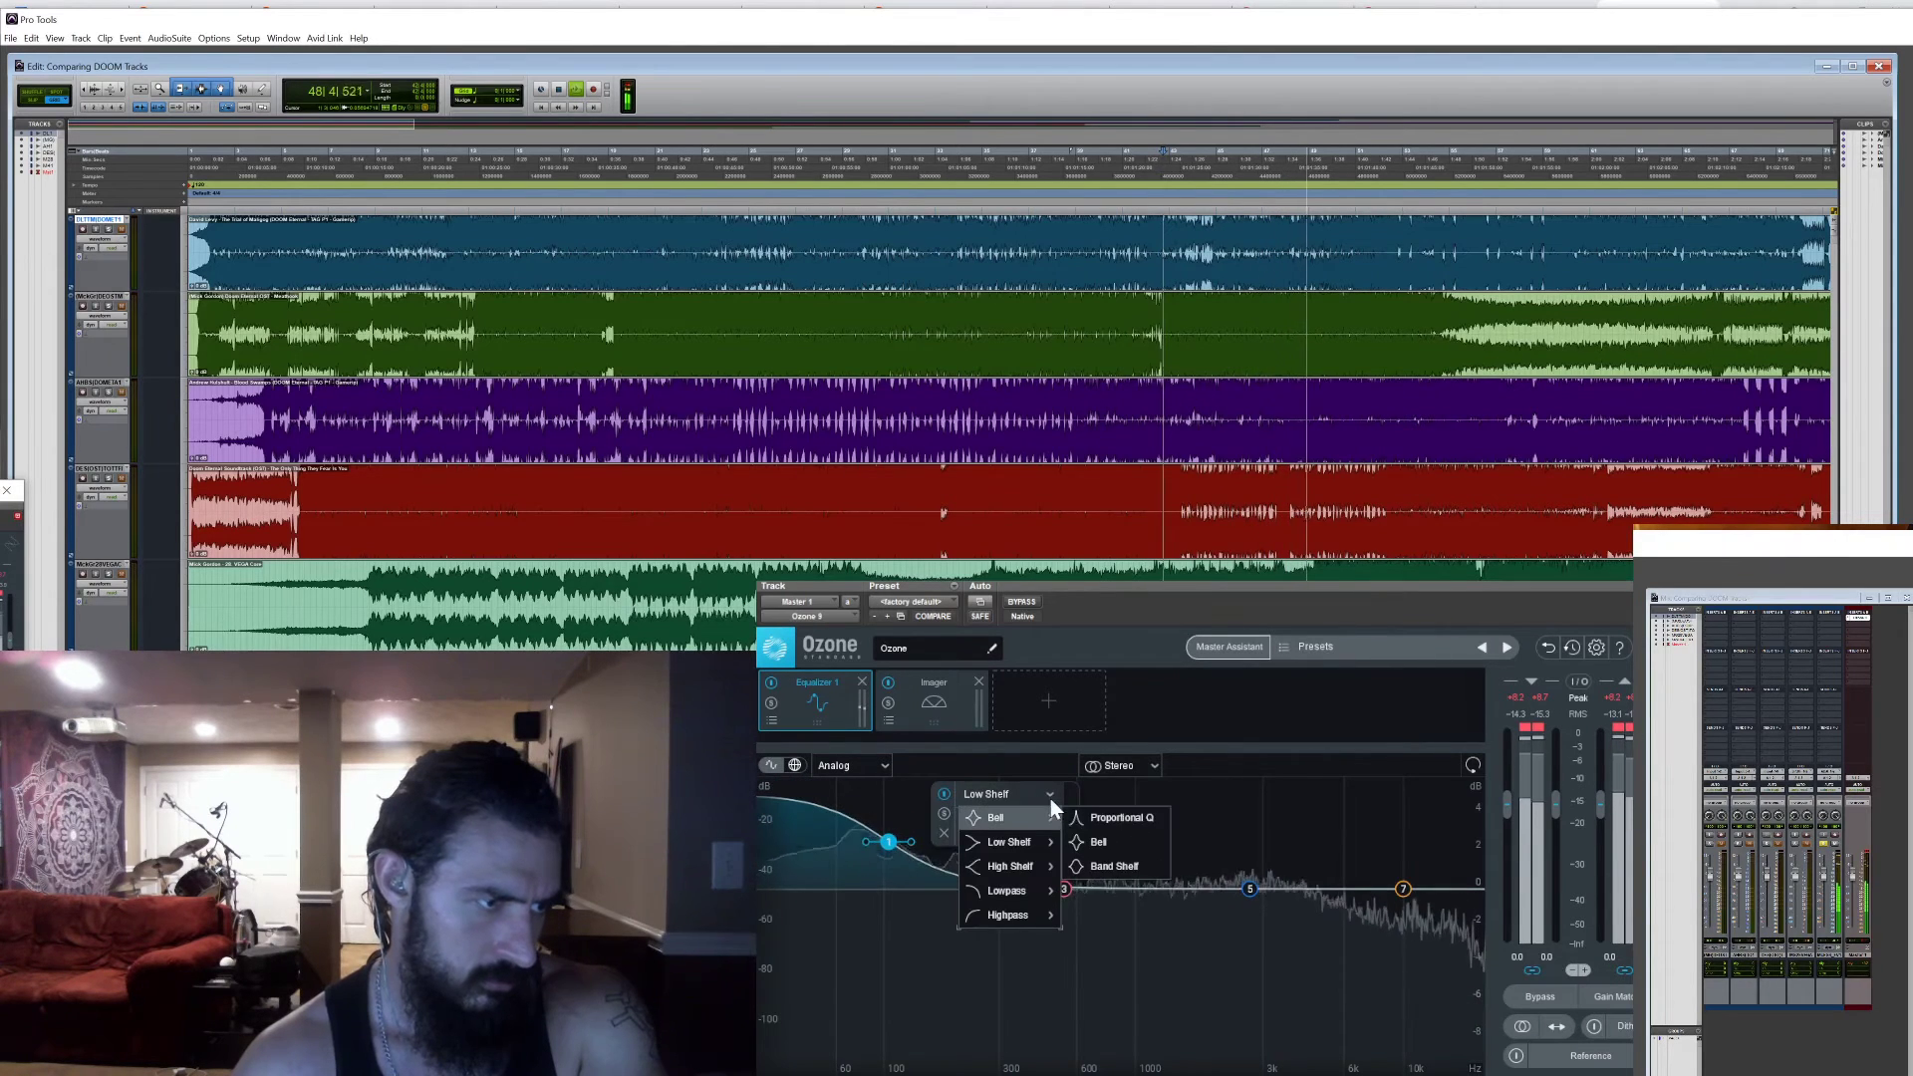
{"action": "left_click", "coordinate": [1076, 839]}
{"action": "left_click_drag", "start_coordinate": [883, 847], "coordinate": [852, 791]}
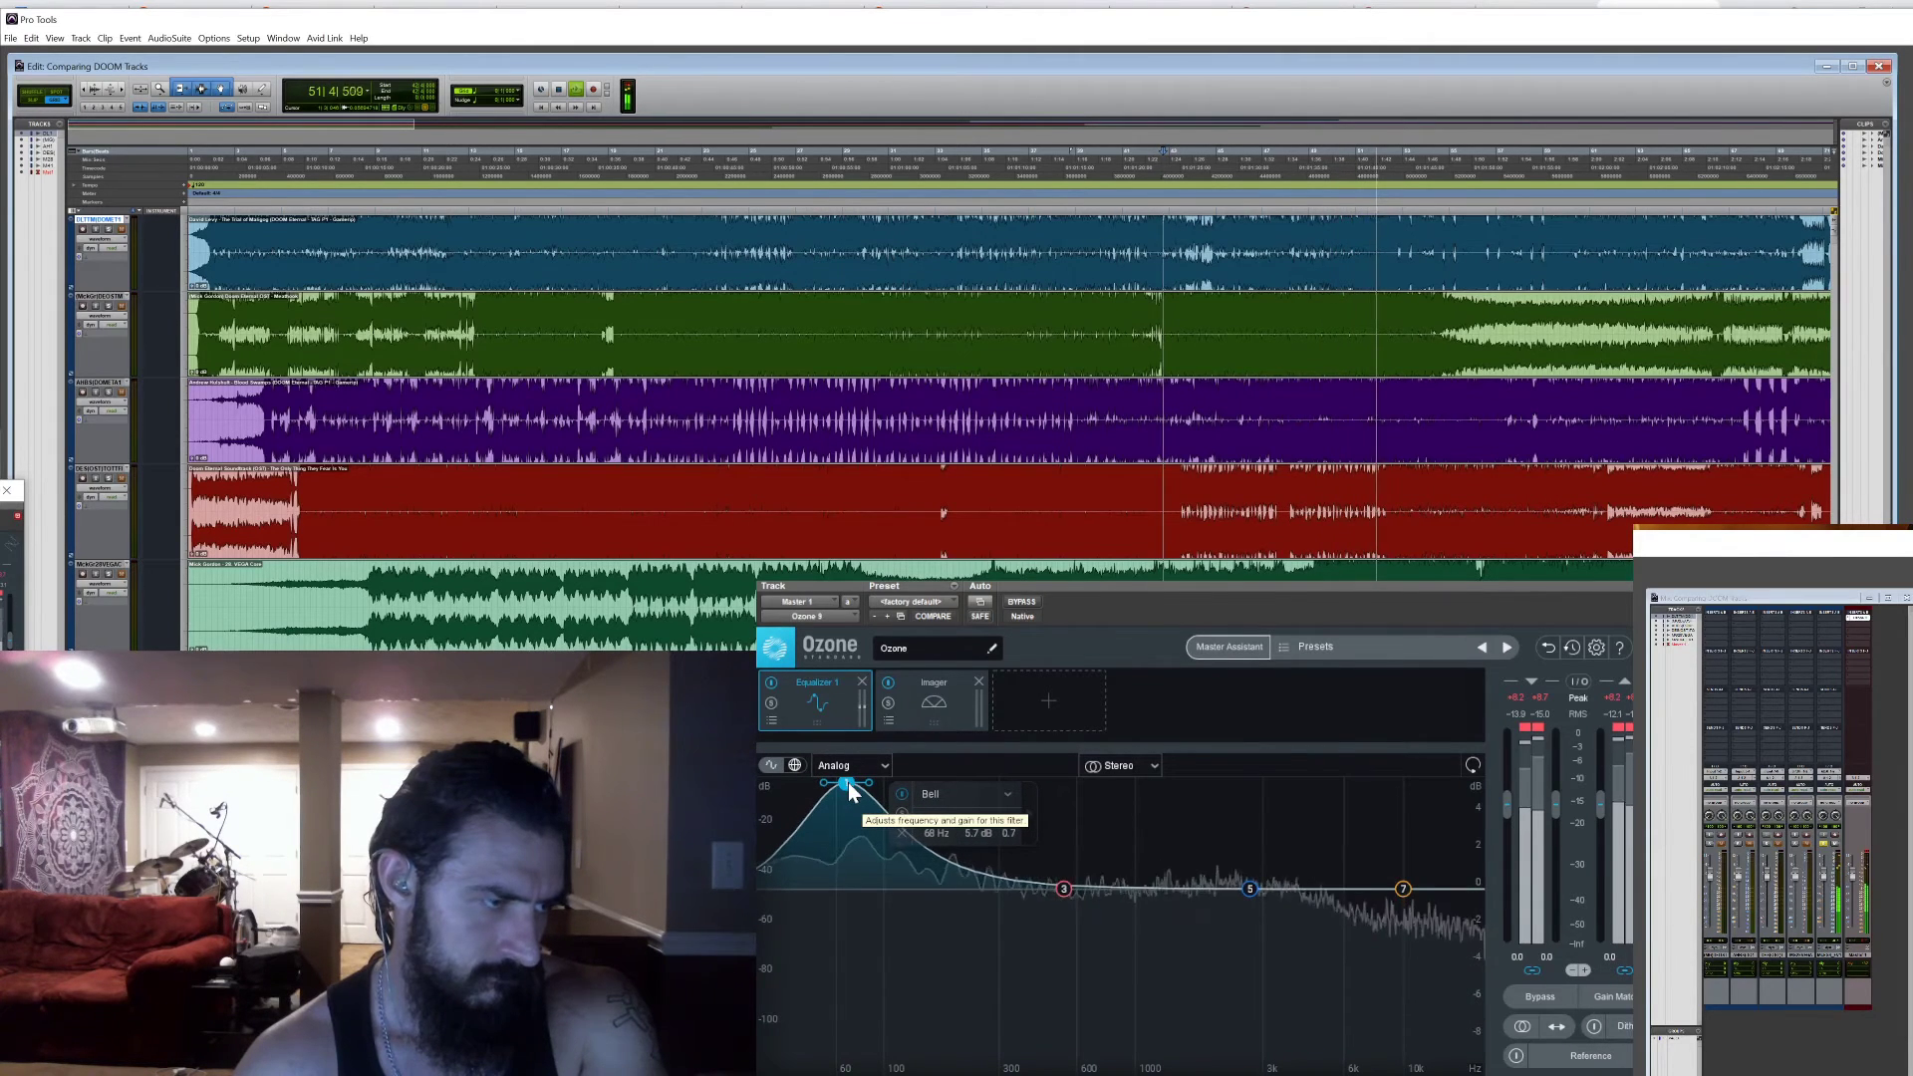
Change node 1 to an analog Low Shelf and boost it about 3.8 dB at about 177 Hz
{"action": "left_click", "coordinate": [1007, 795]}
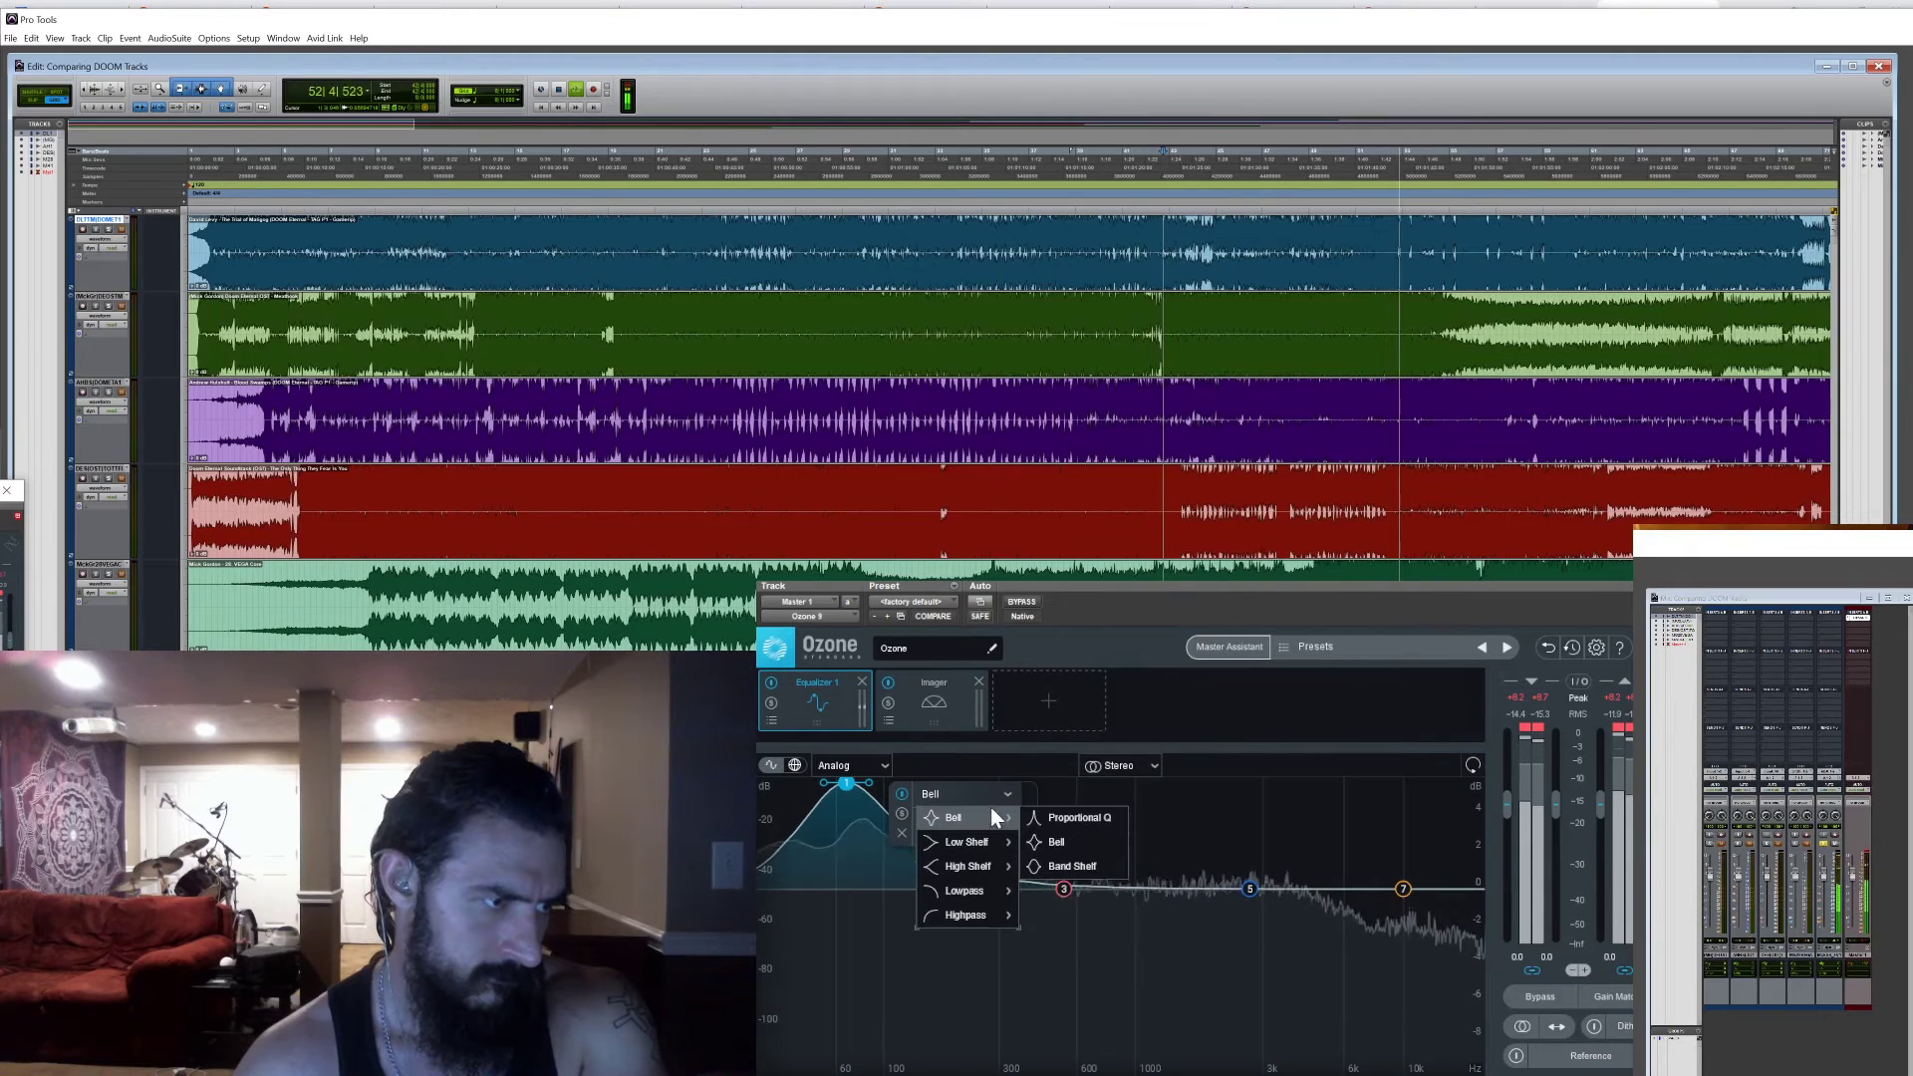
{"action": "mouse_move", "coordinate": [984, 843]}
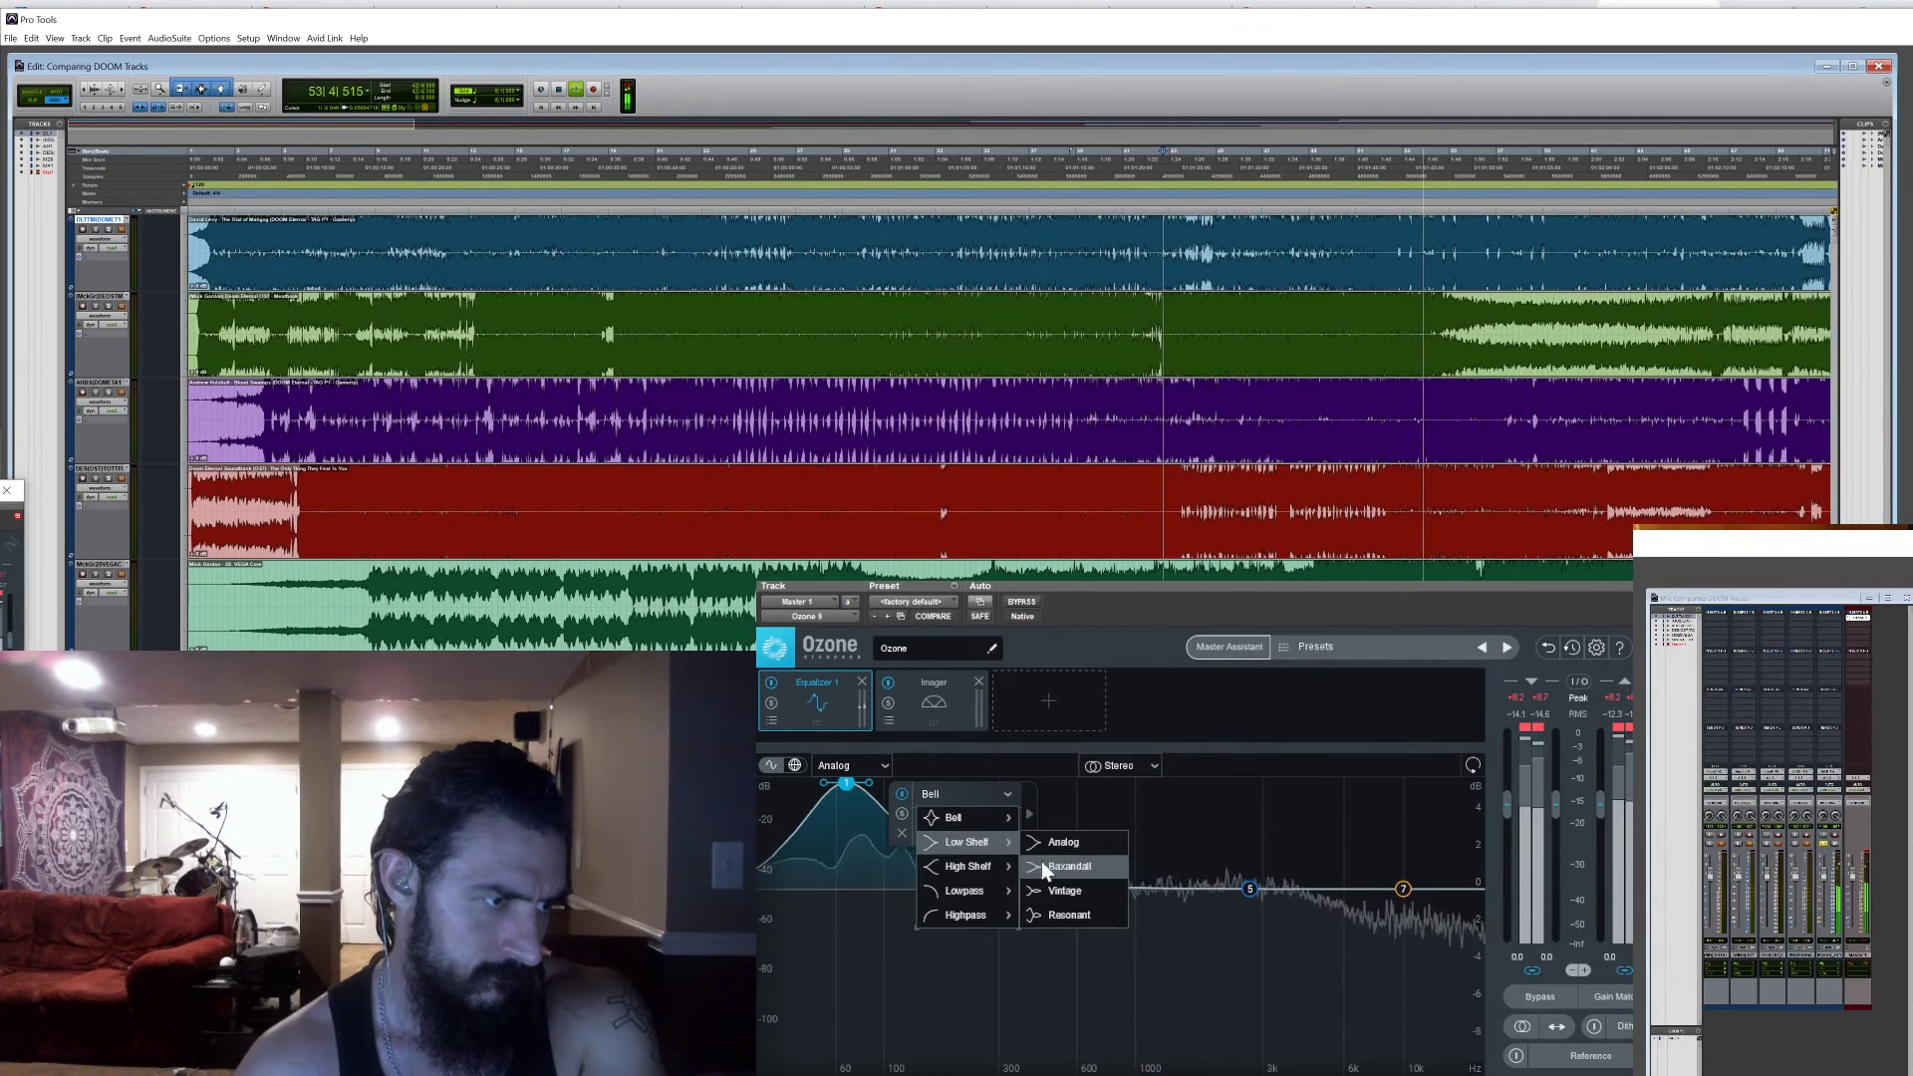
{"action": "left_click", "coordinate": [1042, 861]}
{"action": "left_click_drag", "start_coordinate": [870, 795], "coordinate": [943, 818]}
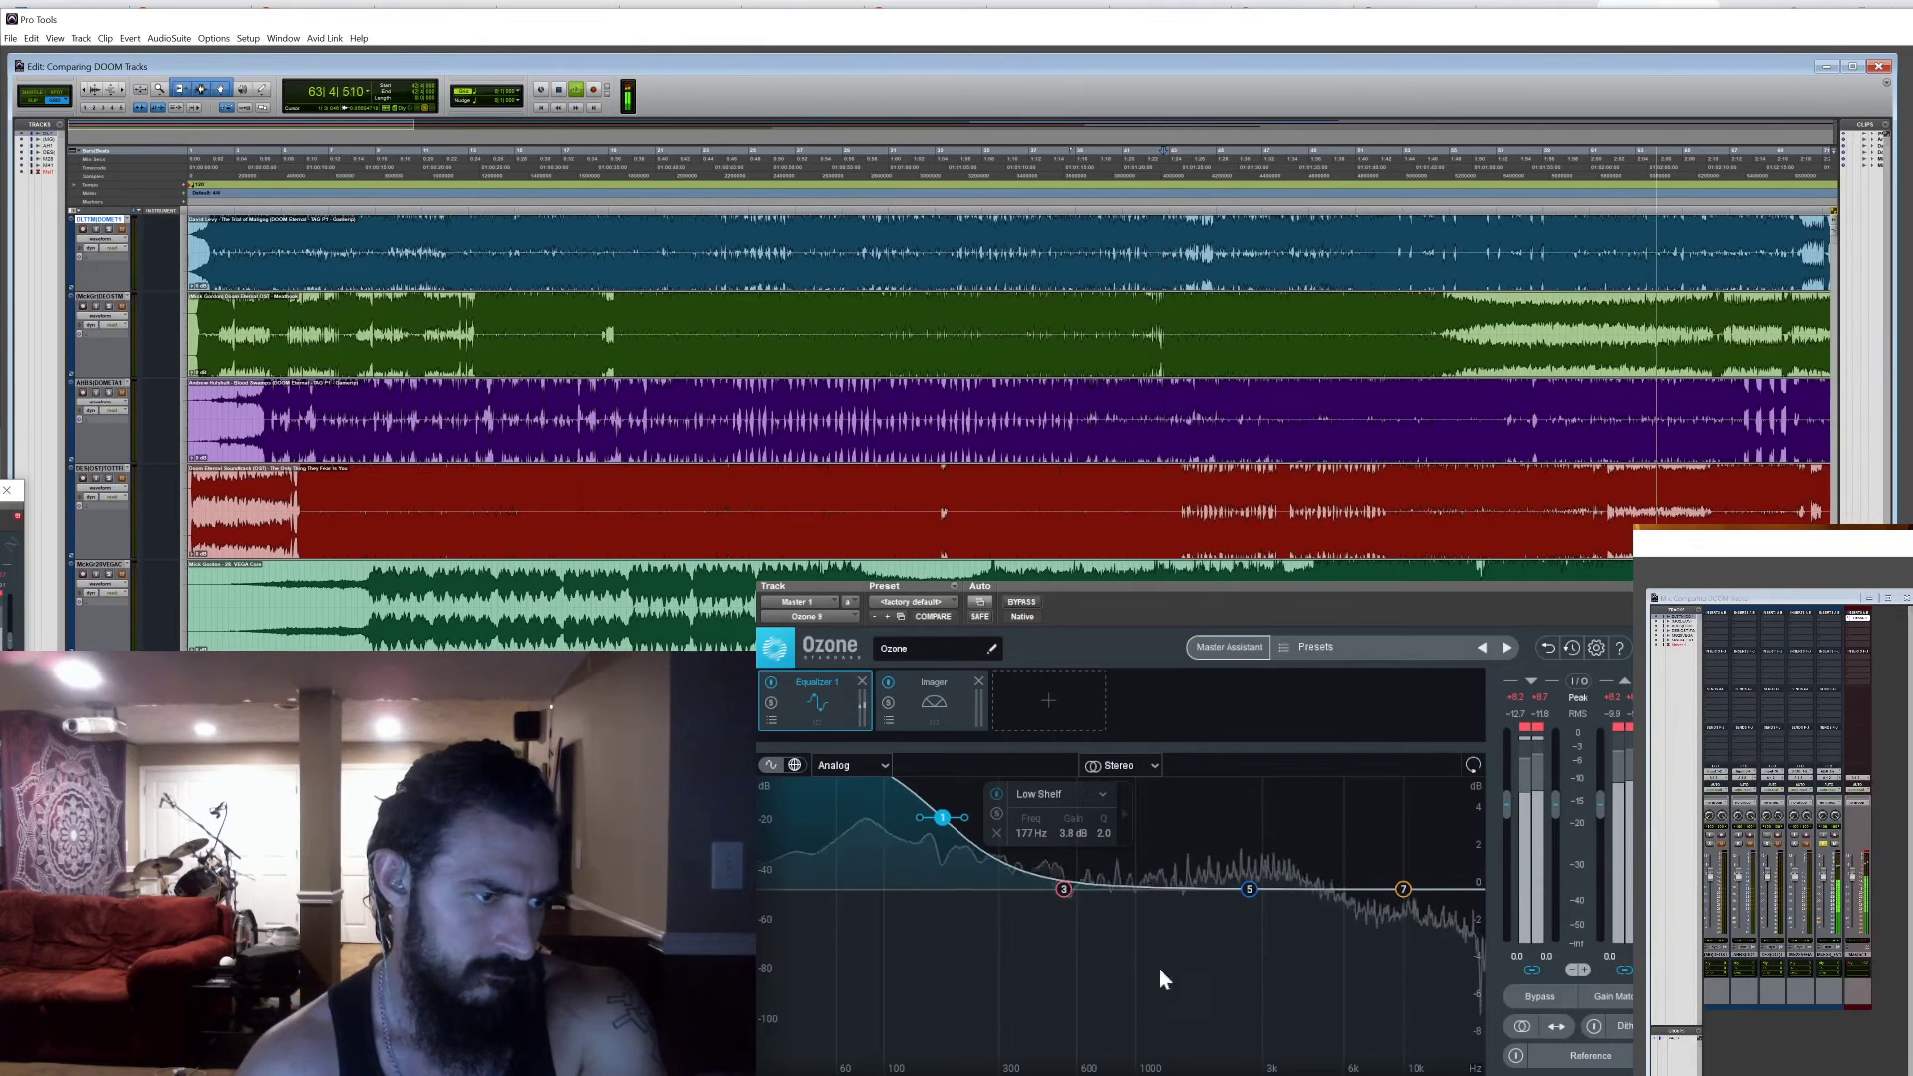
Set node 5 to about 2572 Hz at -0.3 dB and node 7 to about 9461 Hz at 0 dB
{"action": "mouse_move", "coordinate": [1250, 889]}
{"action": "left_mouse_down"}
{"action": "mouse_move", "coordinate": [1259, 1012]}
{"action": "mouse_move", "coordinate": [1252, 892]}
{"action": "left_mouse_up"}
{"action": "left_click_drag", "start_coordinate": [1245, 903], "coordinate": [1241, 893]}
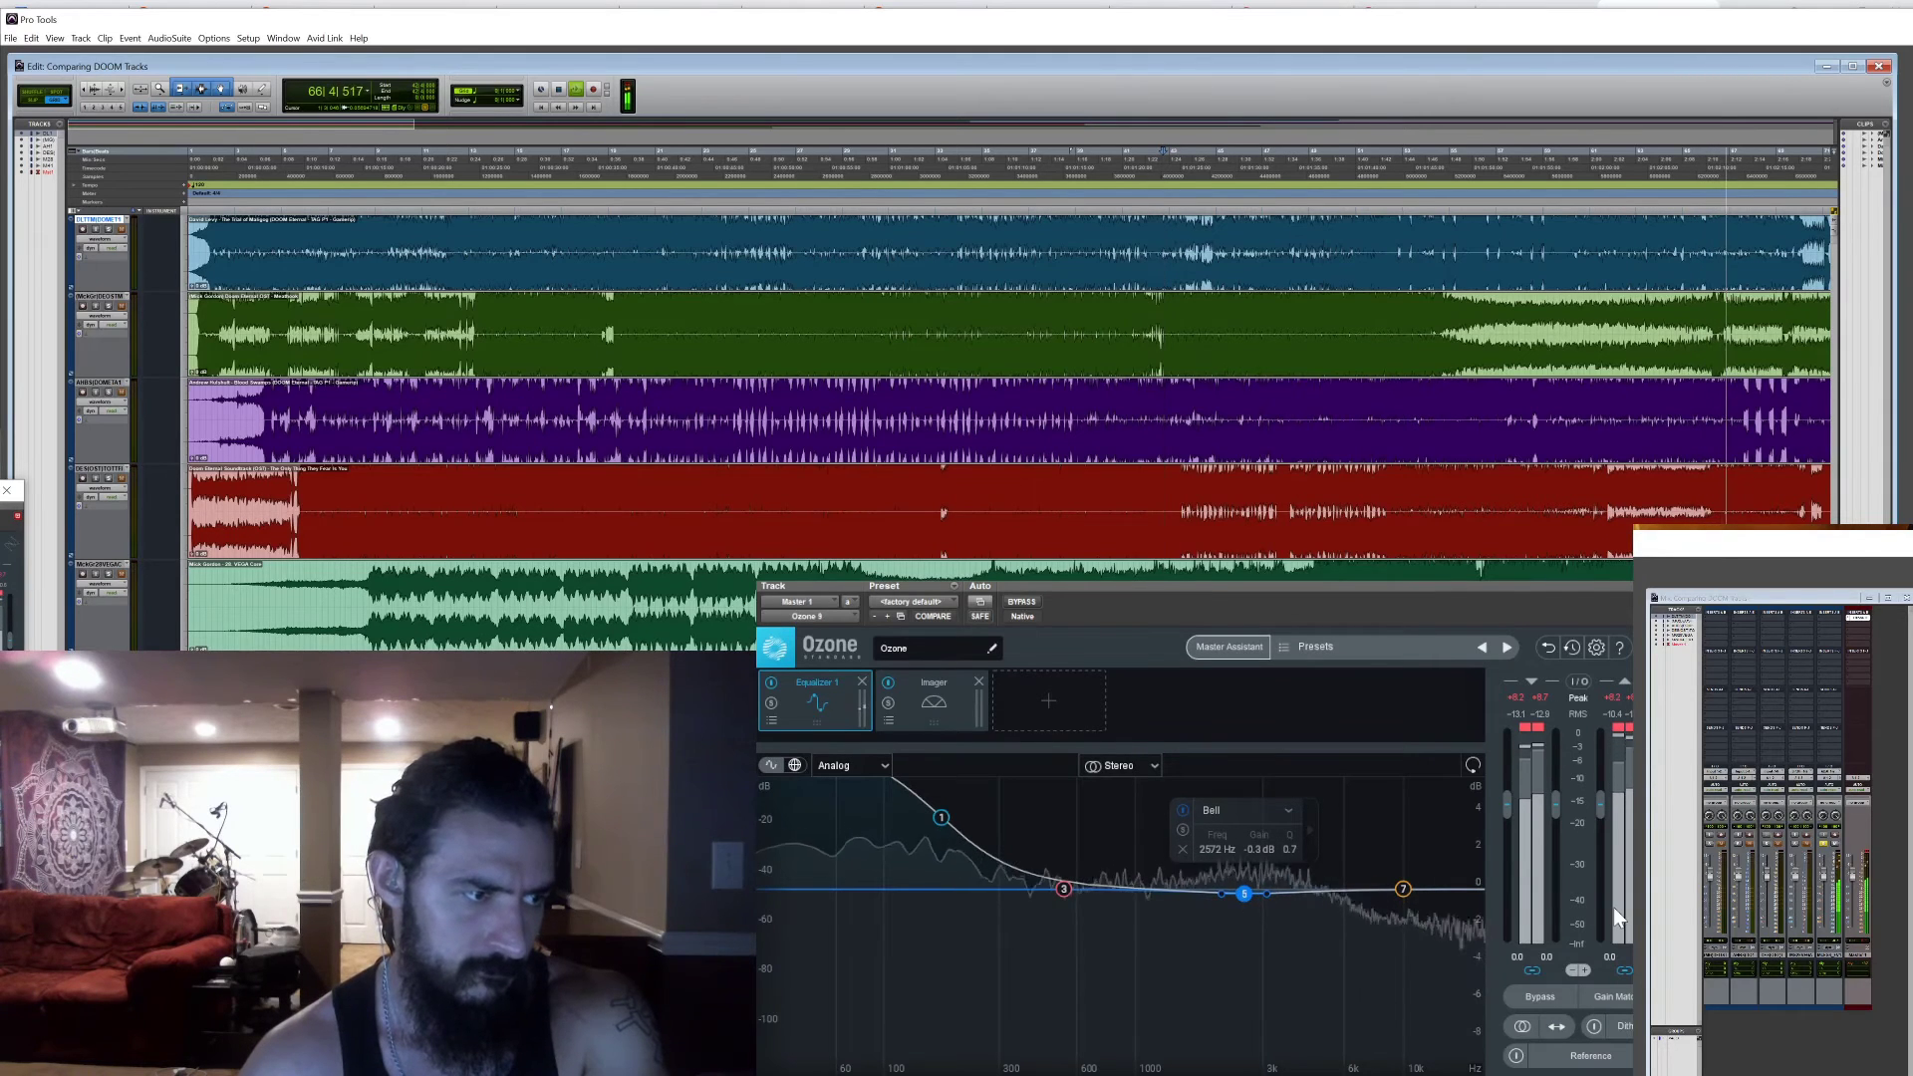
{"action": "left_click", "coordinate": [941, 819]}
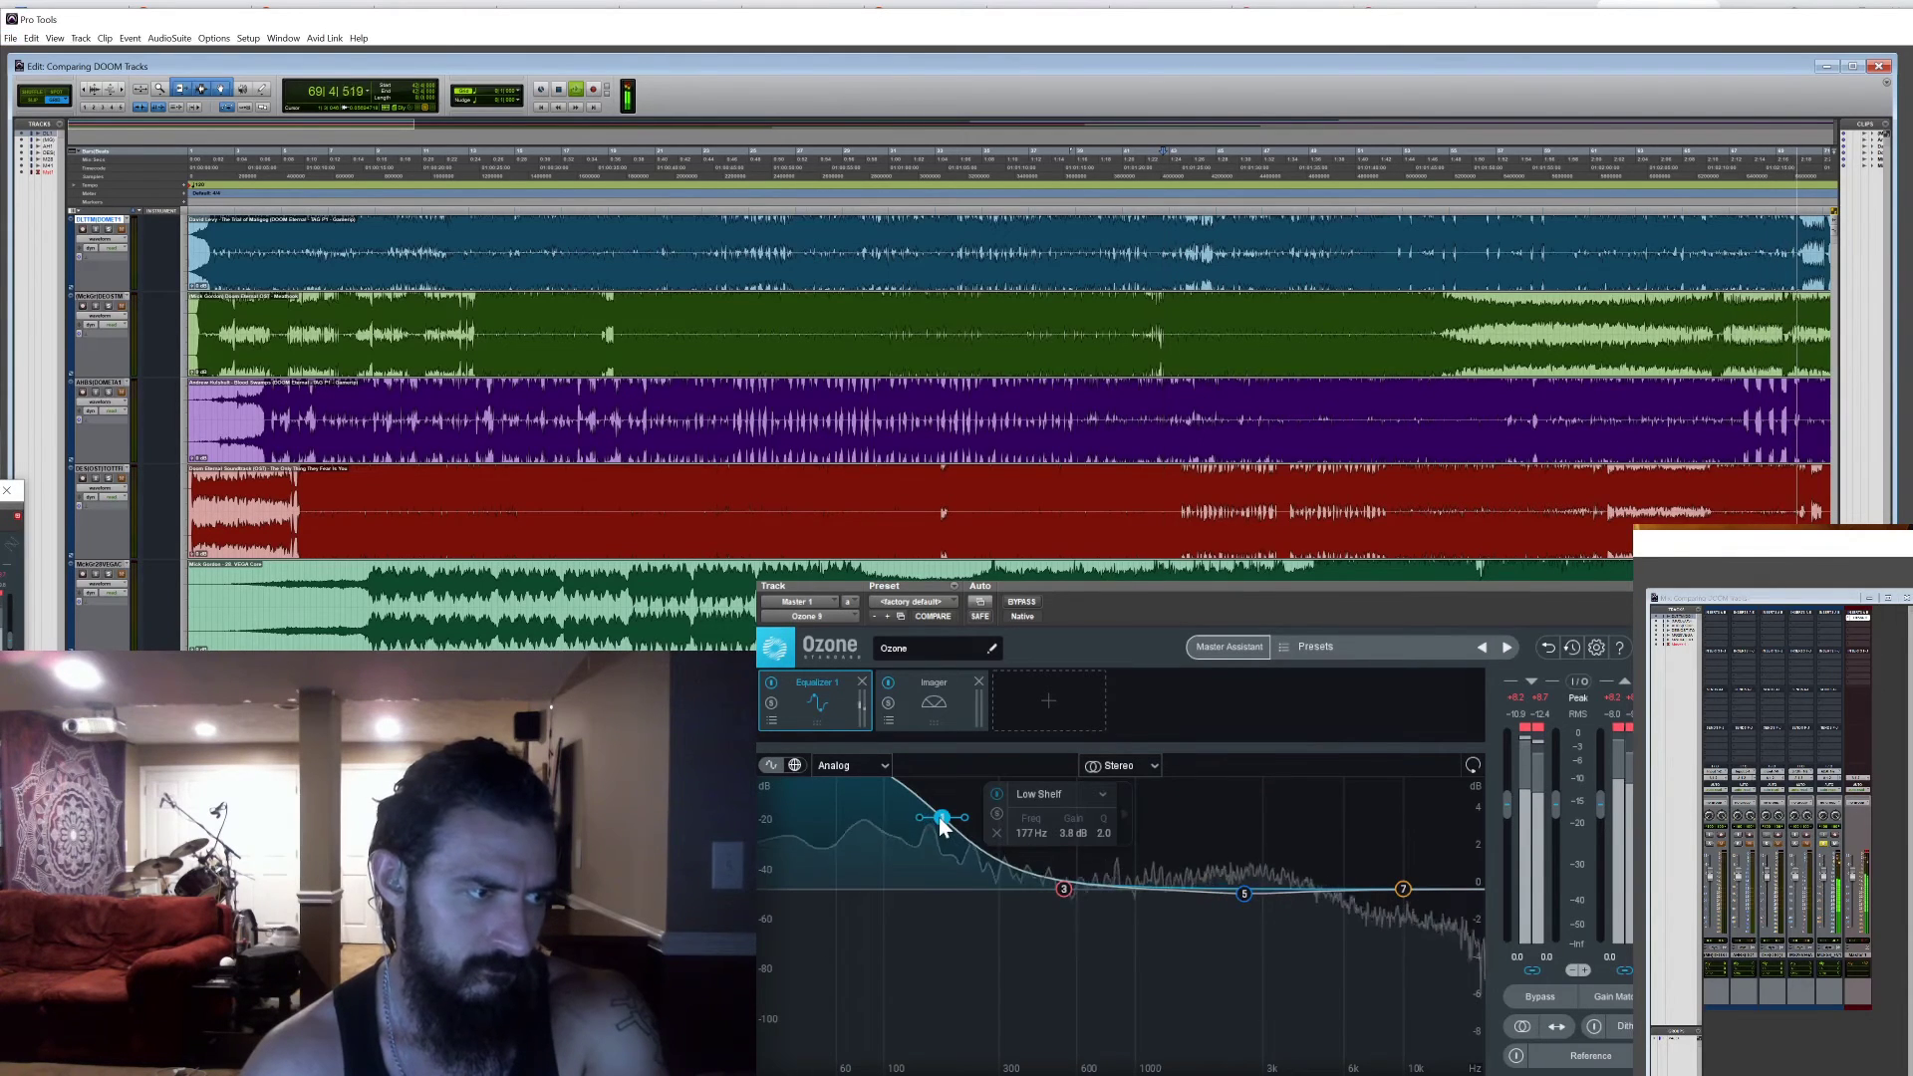
{"action": "left_click", "coordinate": [1401, 891]}
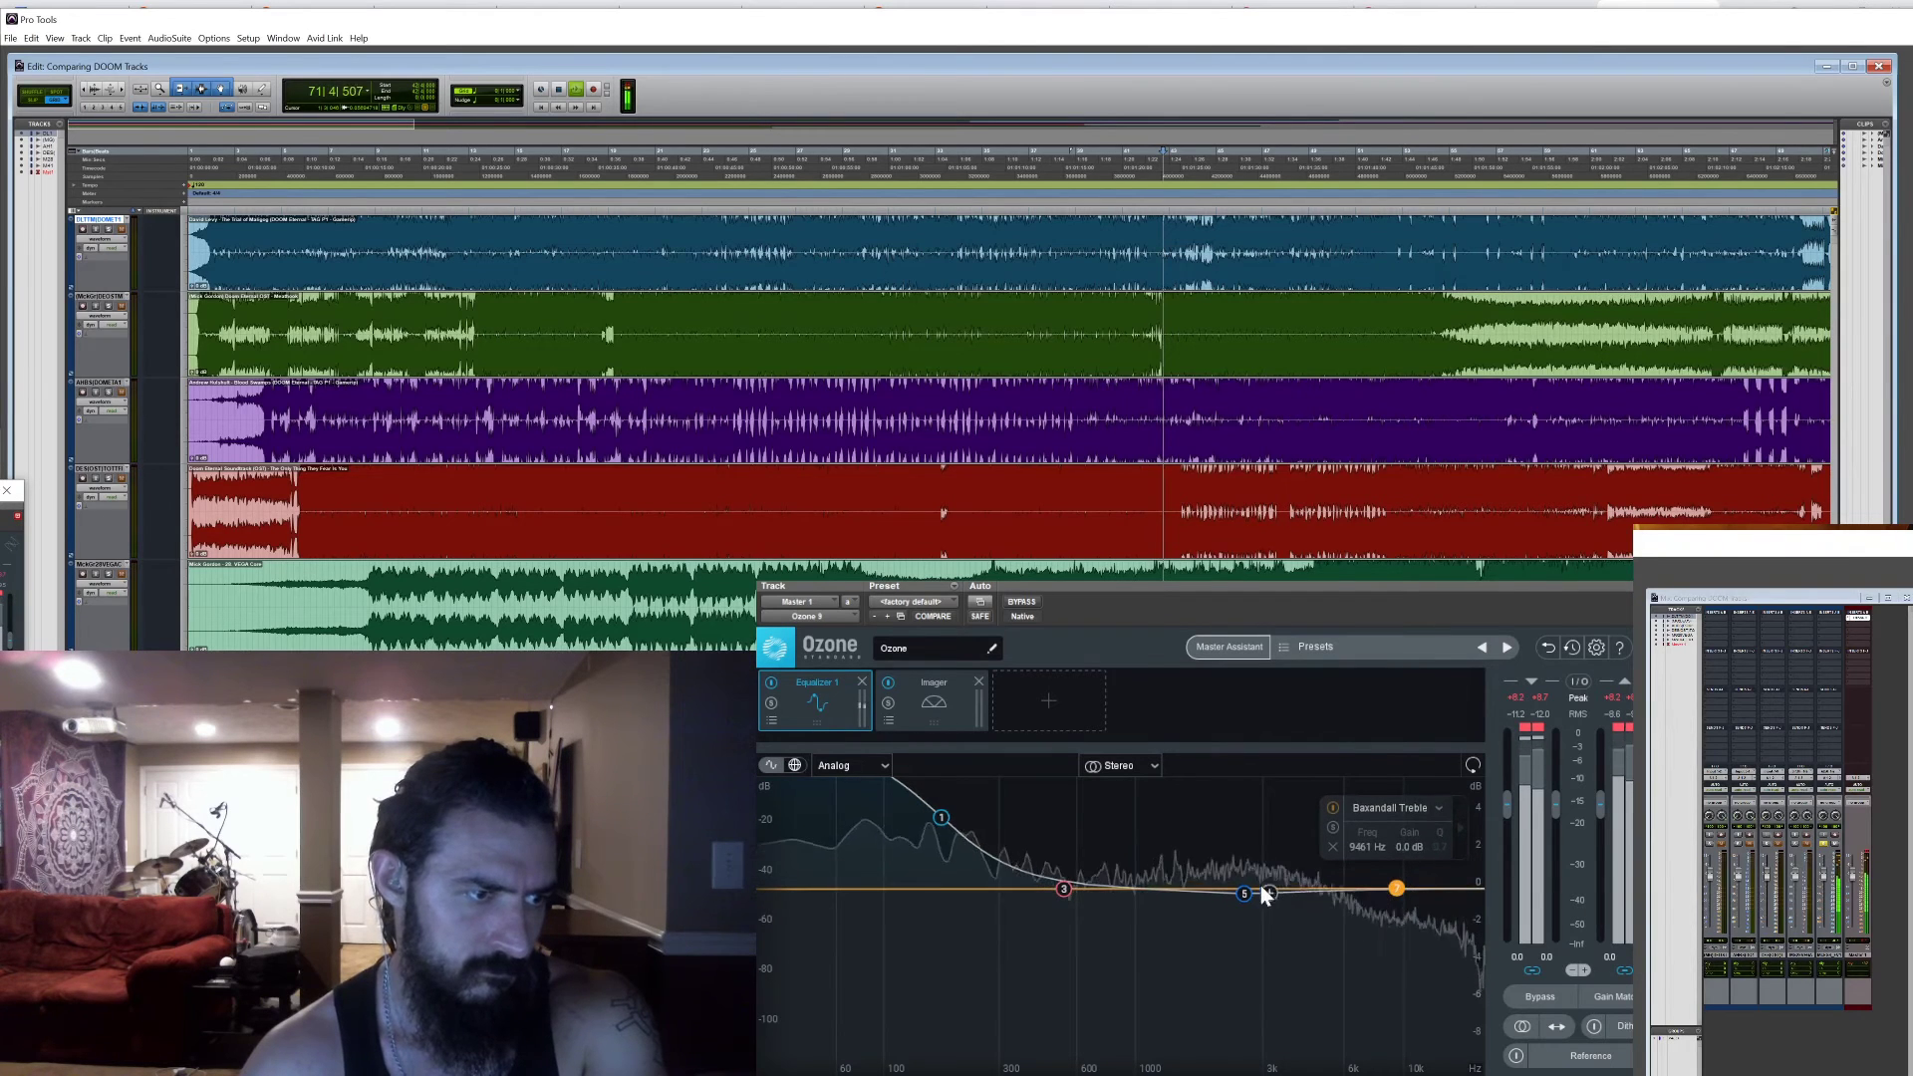
Boost node 5 in the upper mids and check the track's stereo width in the Imager
{"action": "left_click_drag", "start_coordinate": [1240, 892], "coordinate": [1339, 829]}
{"action": "left_click", "coordinate": [933, 715]}
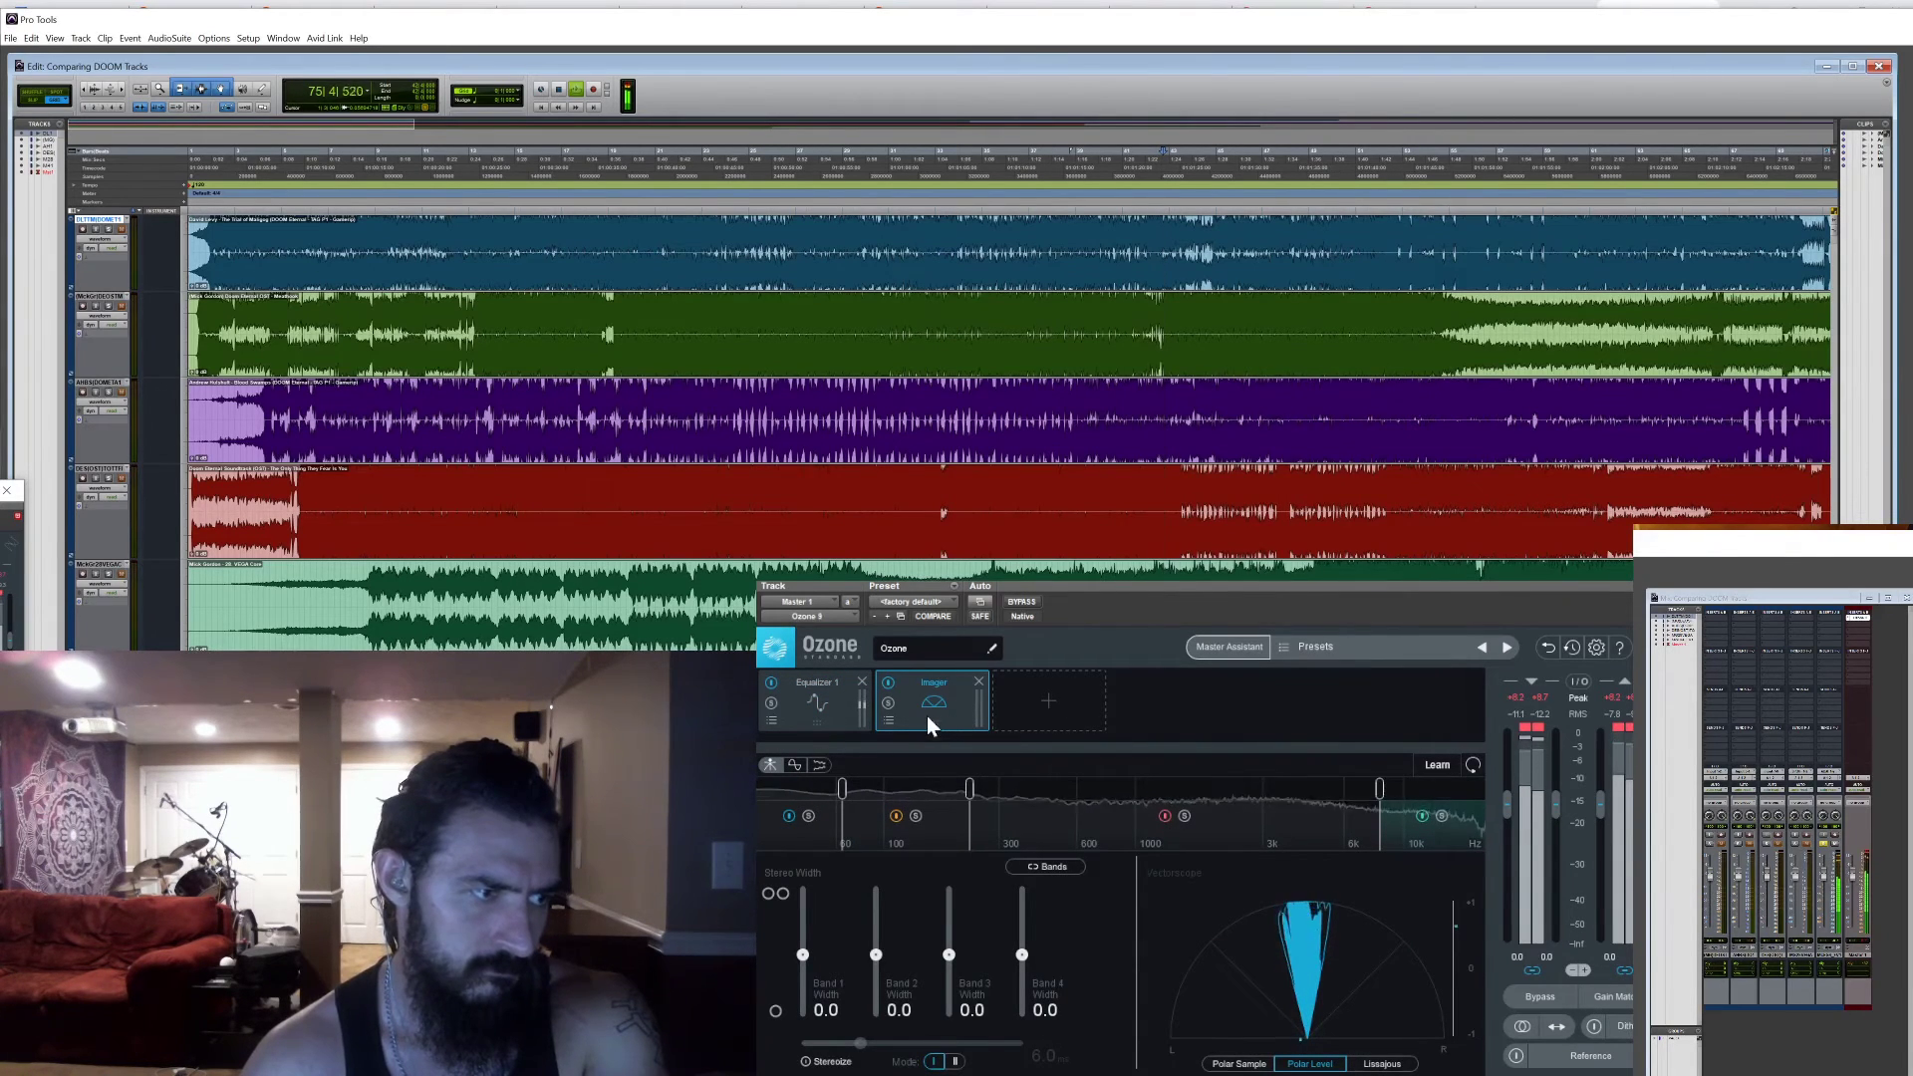
{"action": "left_click", "coordinate": [824, 714]}
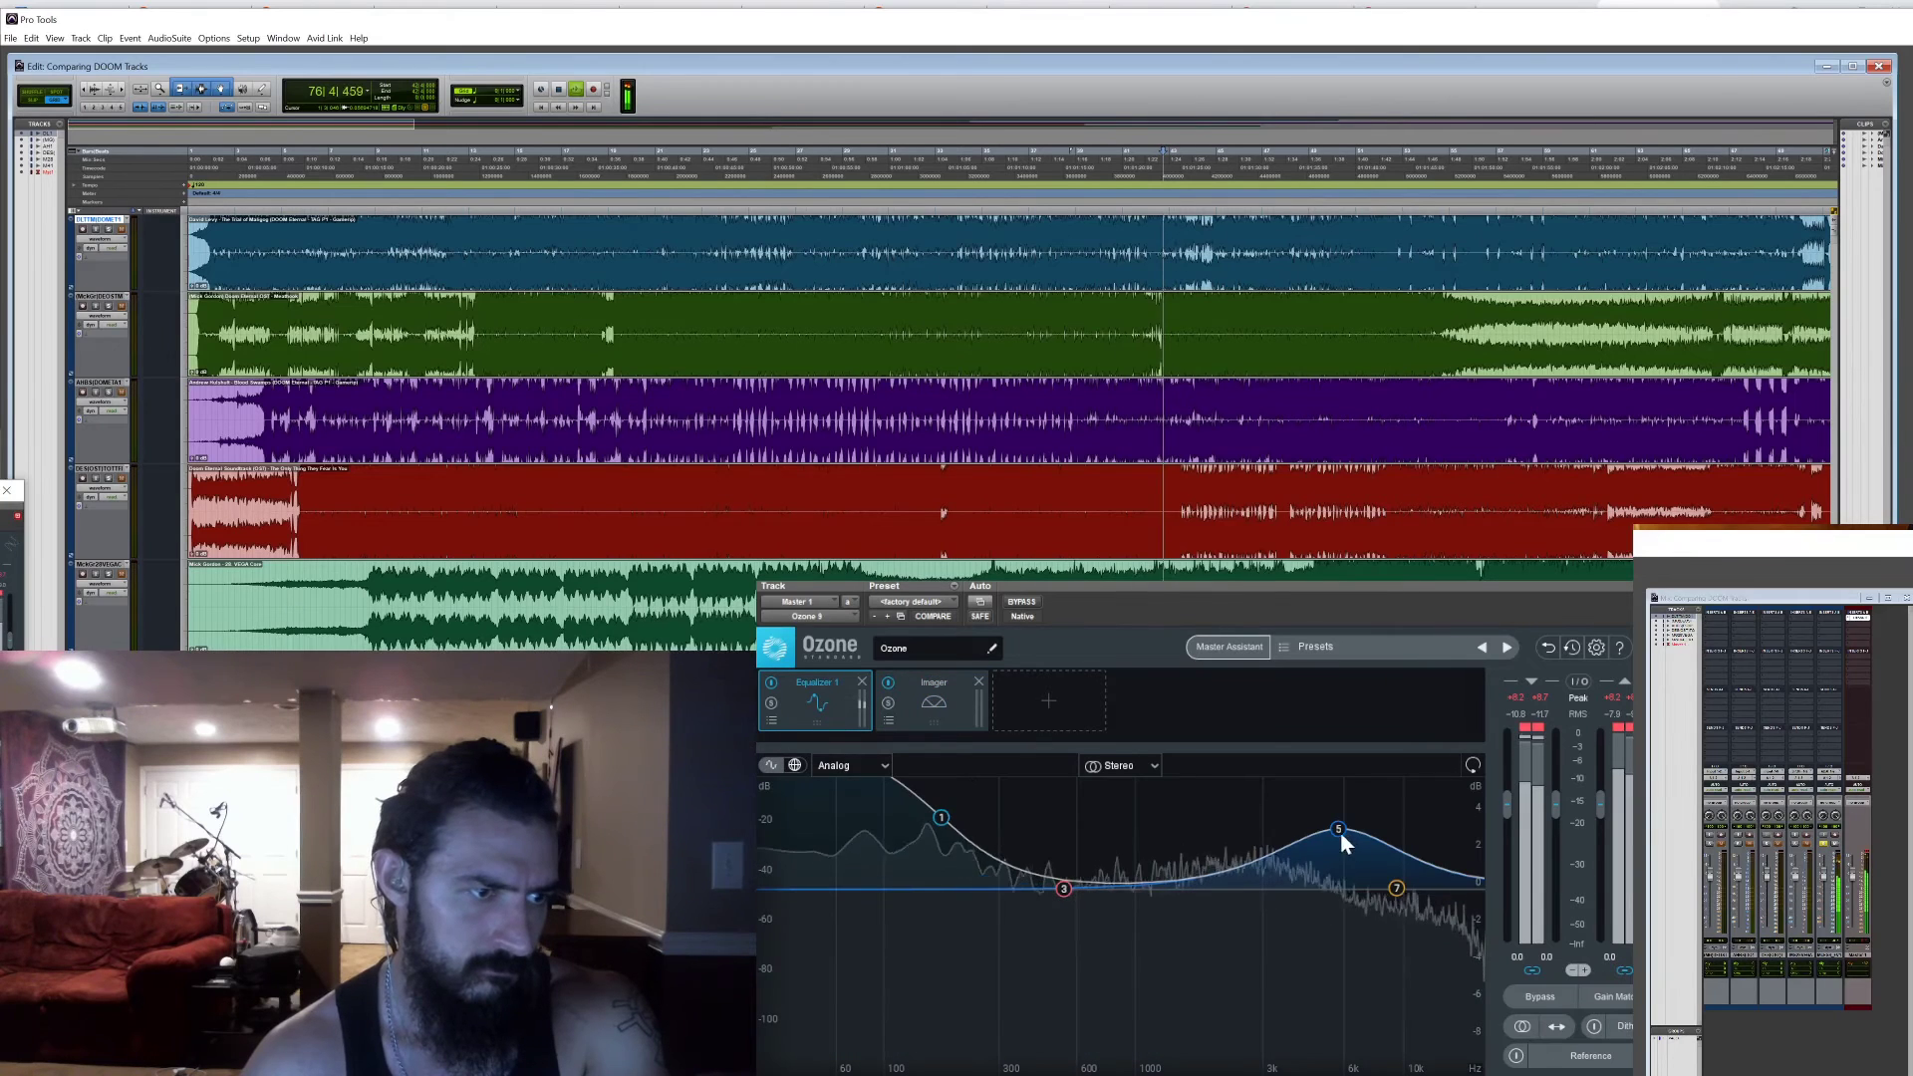
Set node 5 to about 5558 Hz at 0.3 dB and boost node 3 by about 3.3 dB at about 435 Hz
{"action": "left_click_drag", "start_coordinate": [1339, 832], "coordinate": [1327, 883]}
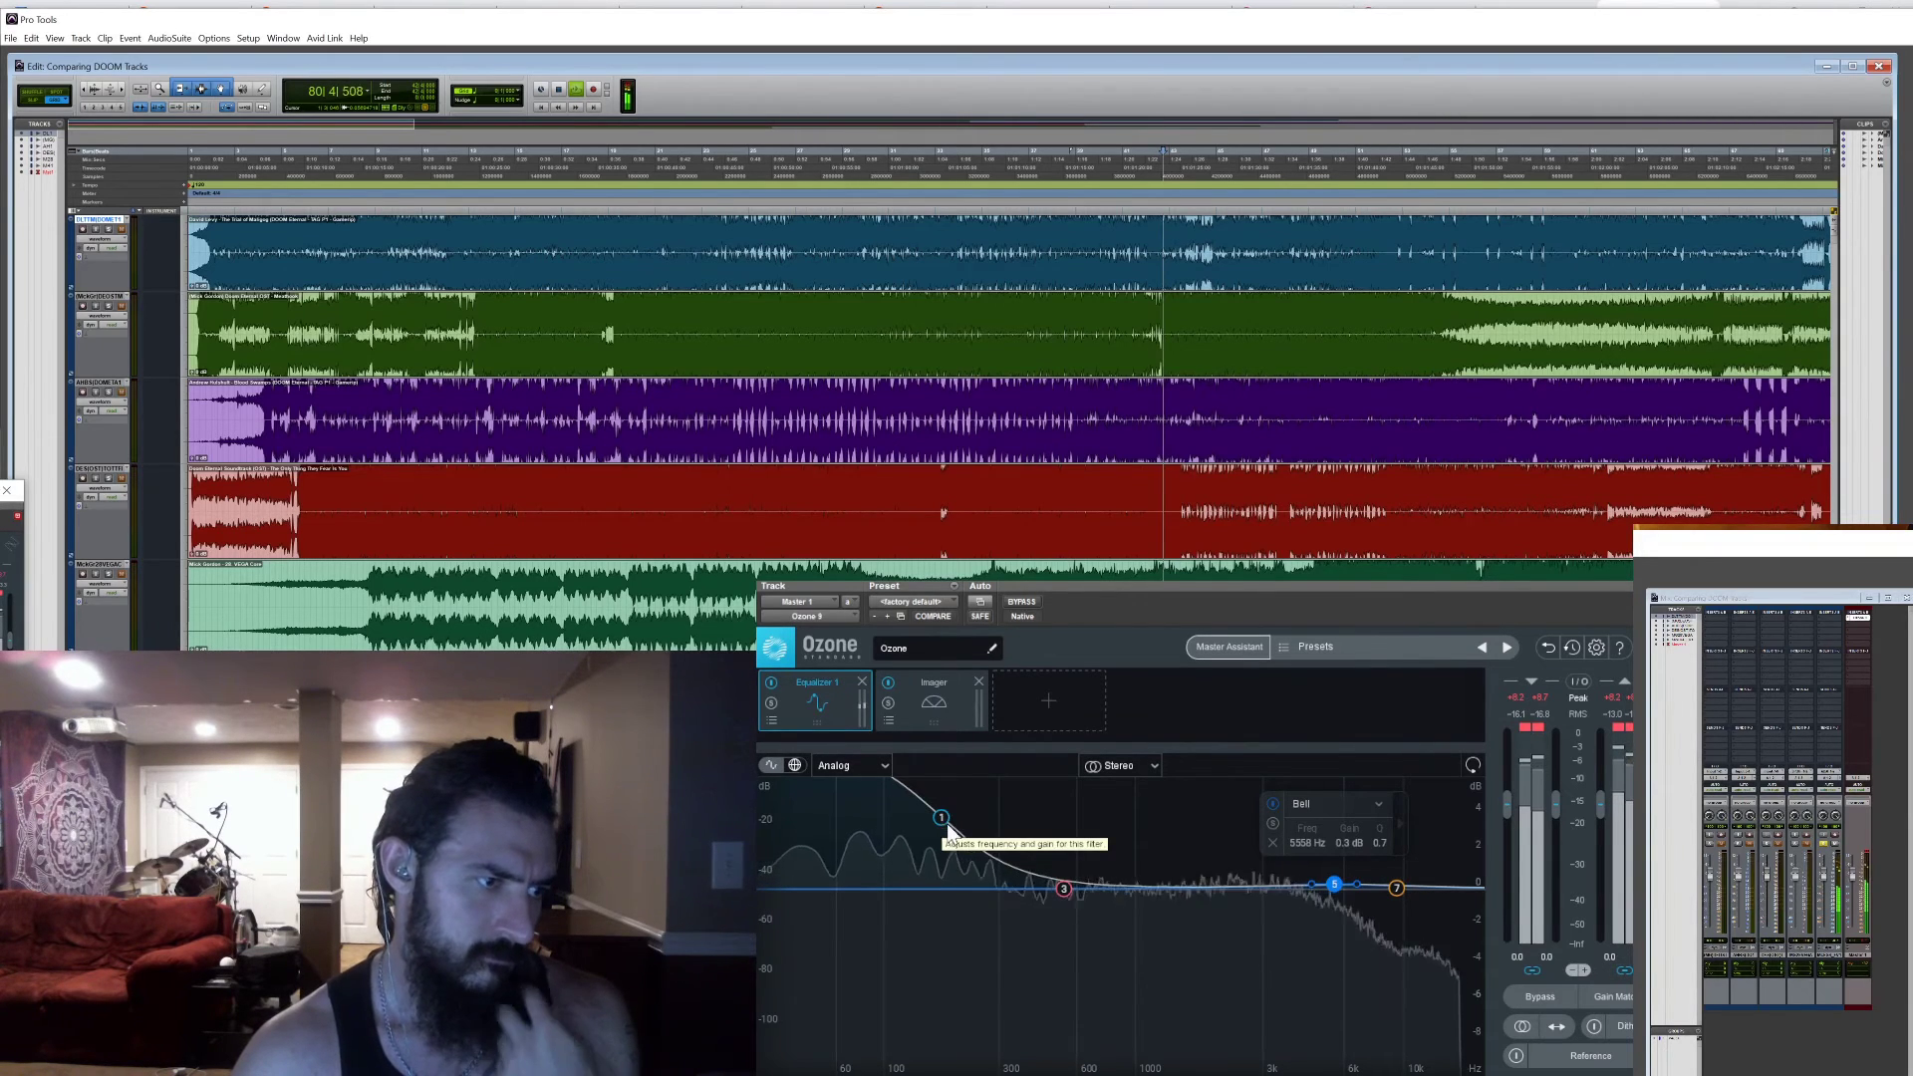
{"action": "left_click_drag", "start_coordinate": [1064, 889], "coordinate": [1039, 842]}
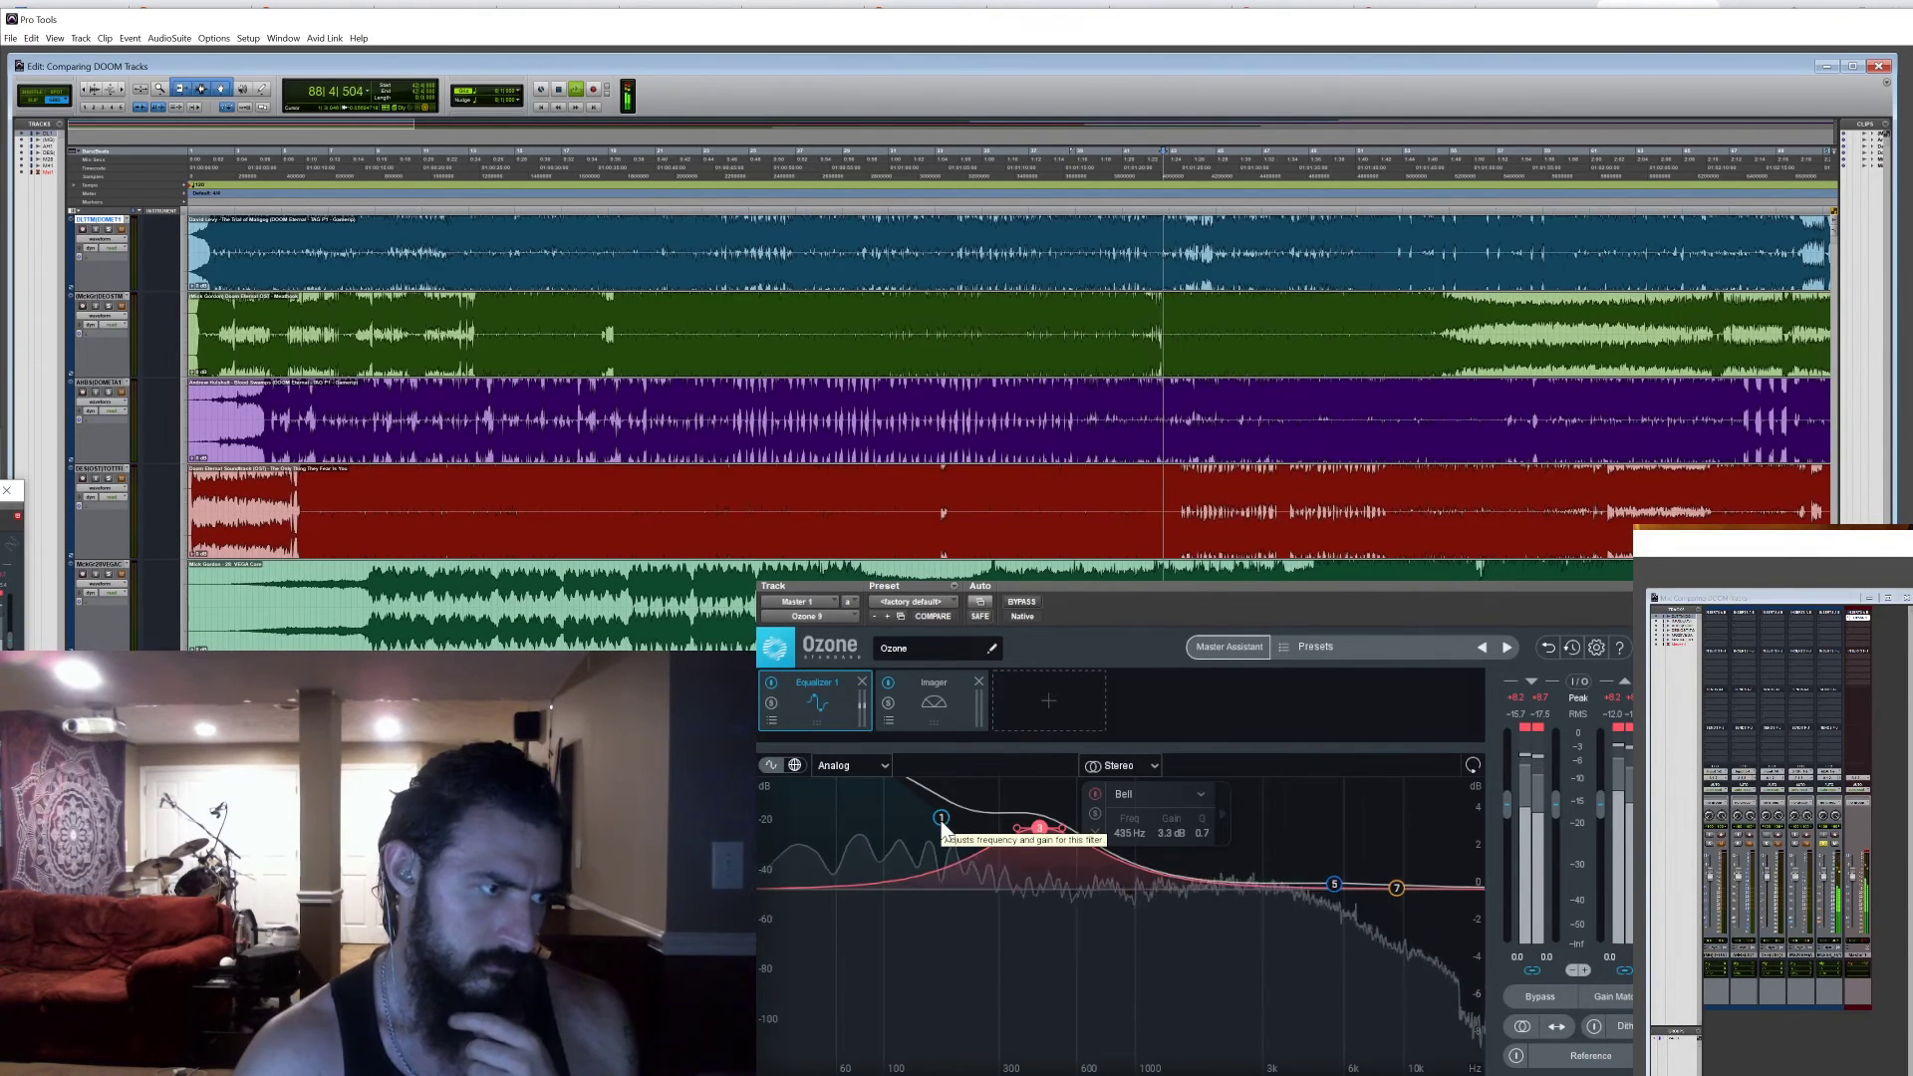
Compare the track with Equalizer 1 off and on, and try boosting node 1's low shelf to about 6 dB at about 207 Hz
{"action": "left_click", "coordinate": [772, 683]}
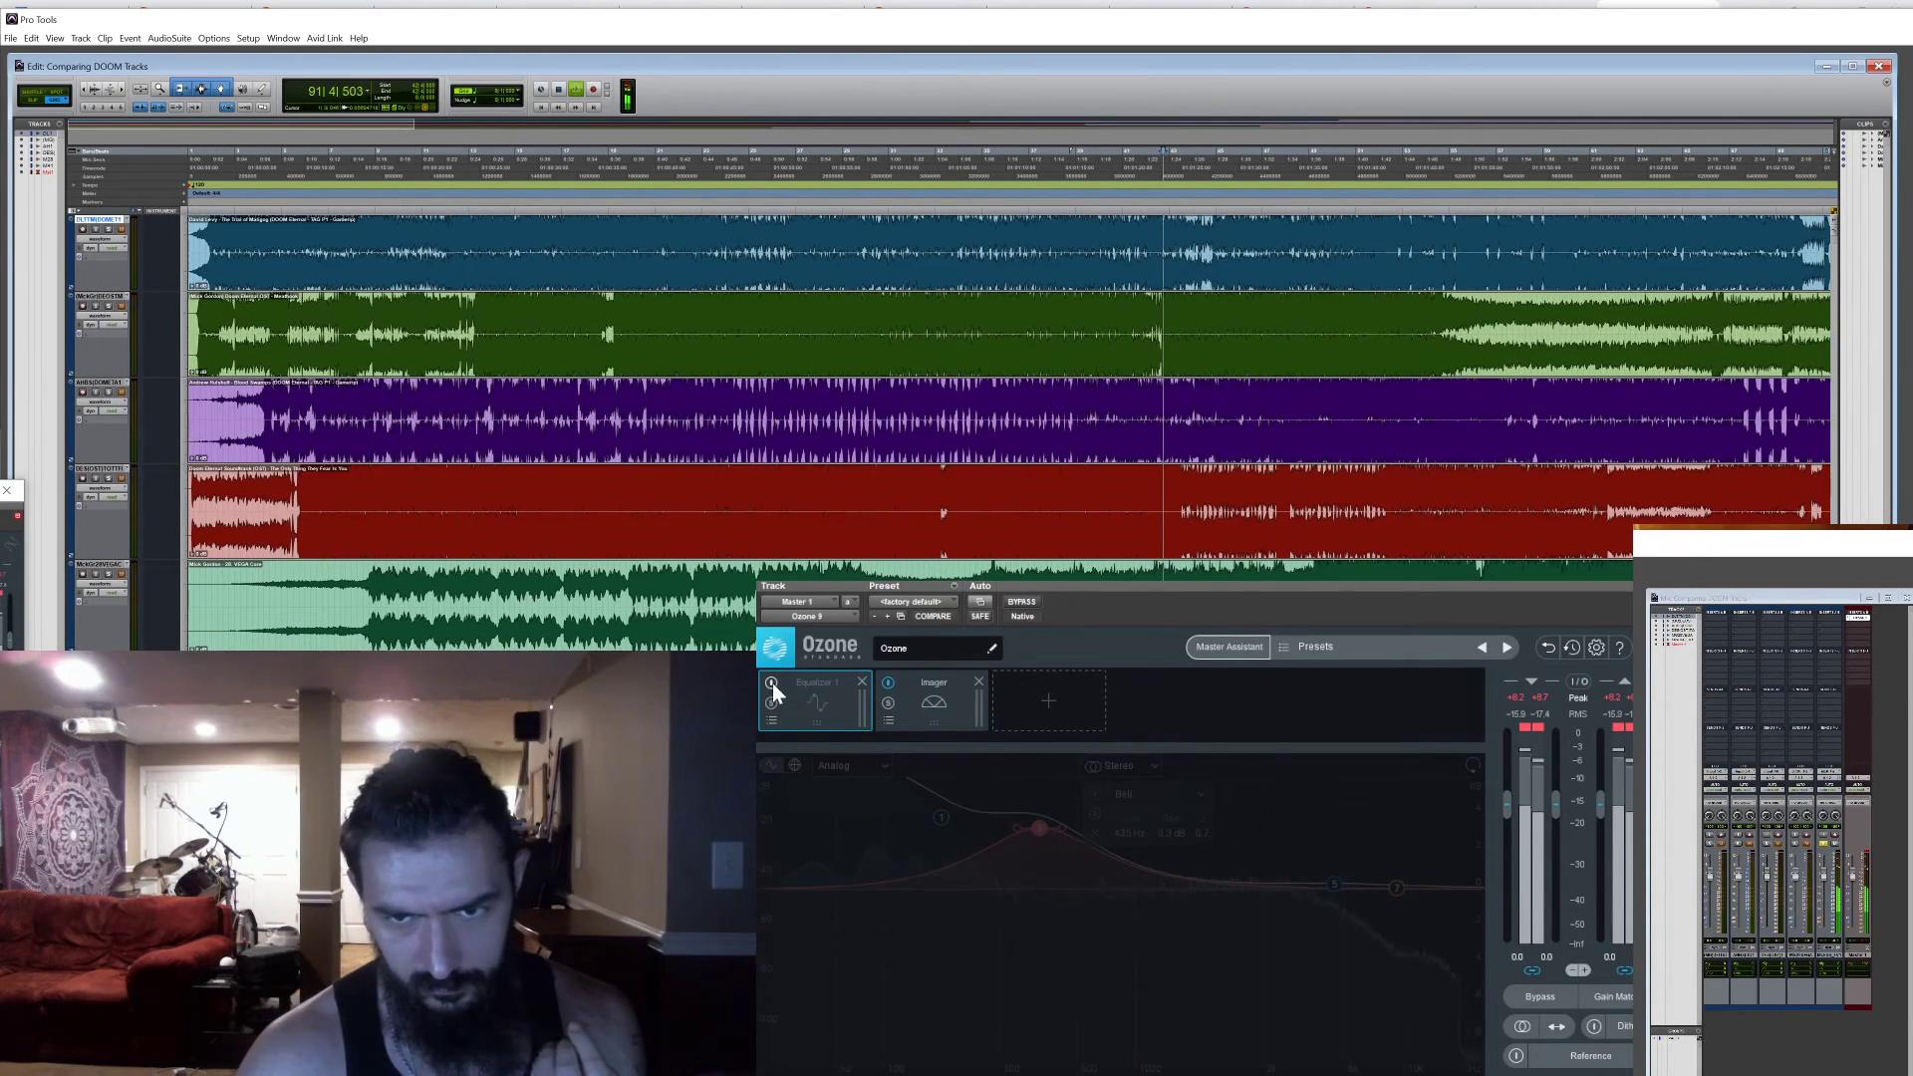
{"action": "left_click", "coordinate": [772, 683]}
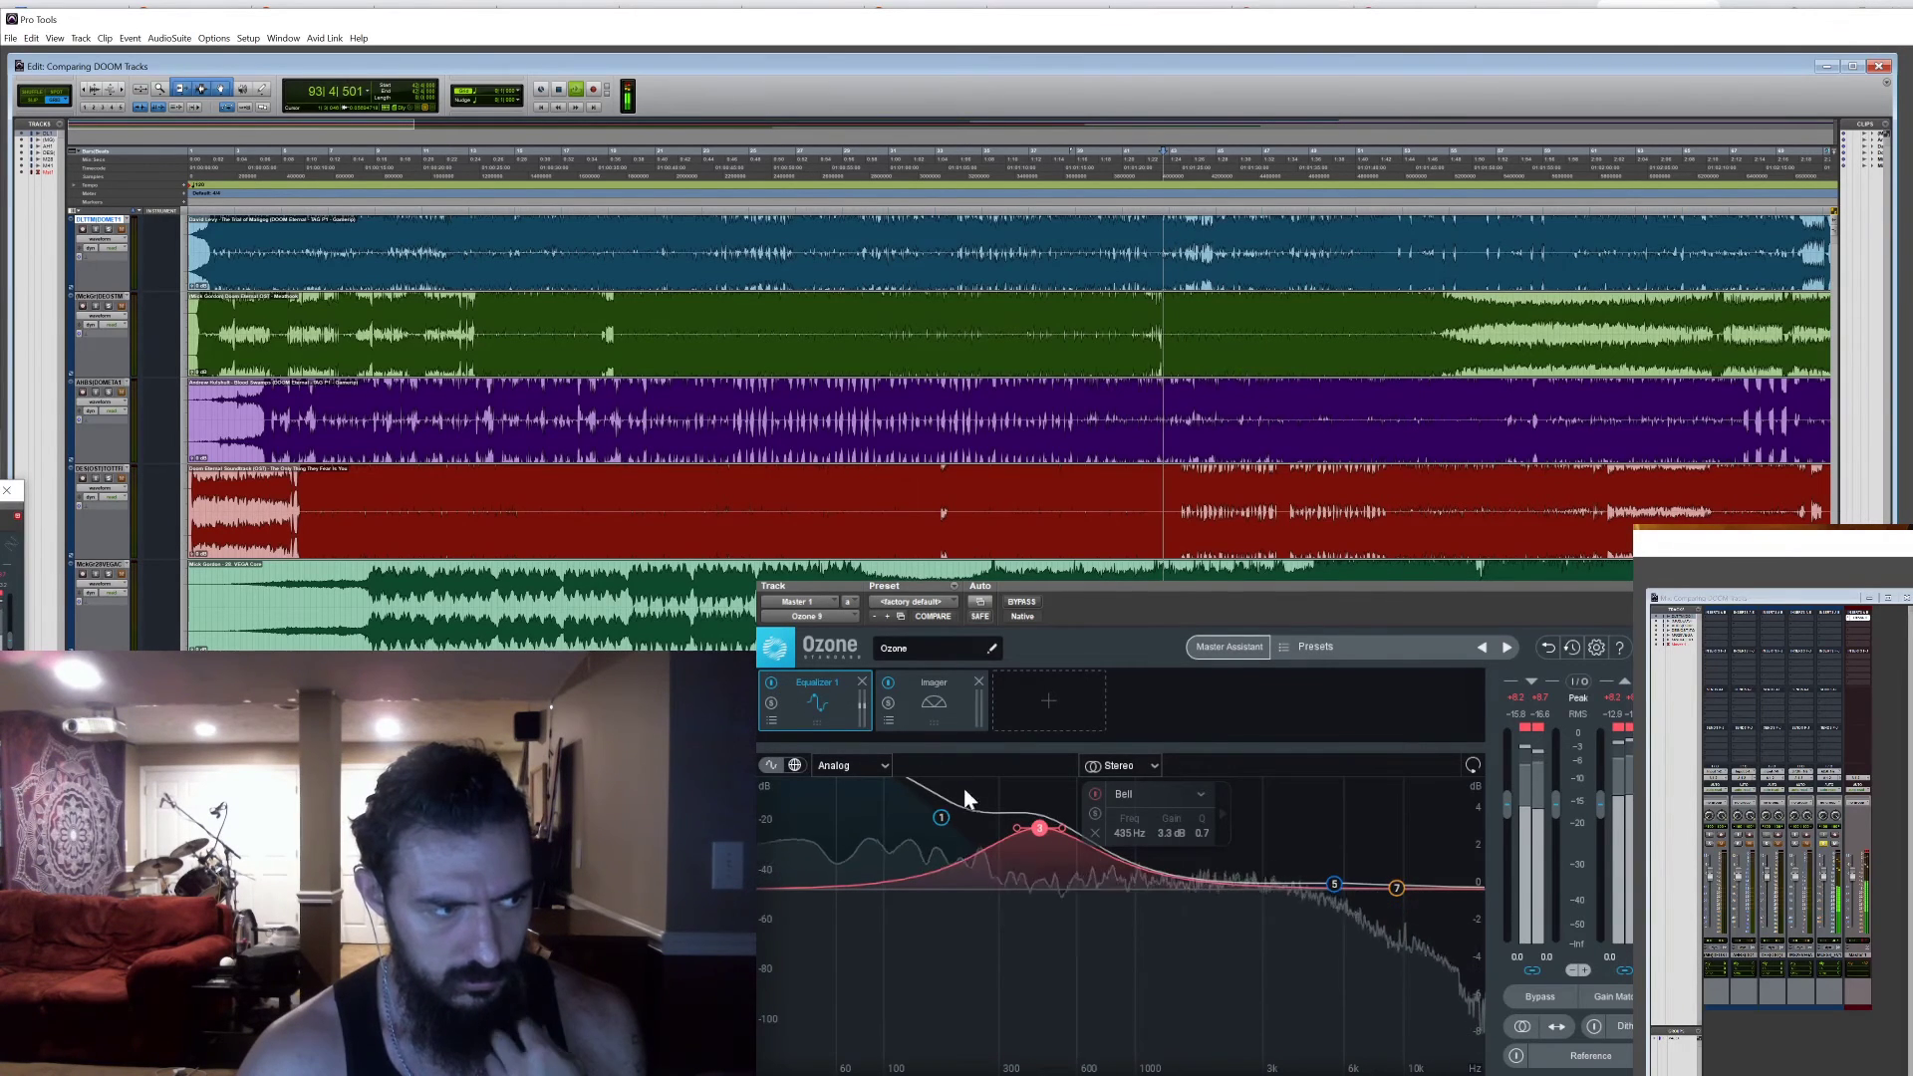
{"action": "left_click_drag", "start_coordinate": [941, 817], "coordinate": [961, 756]}
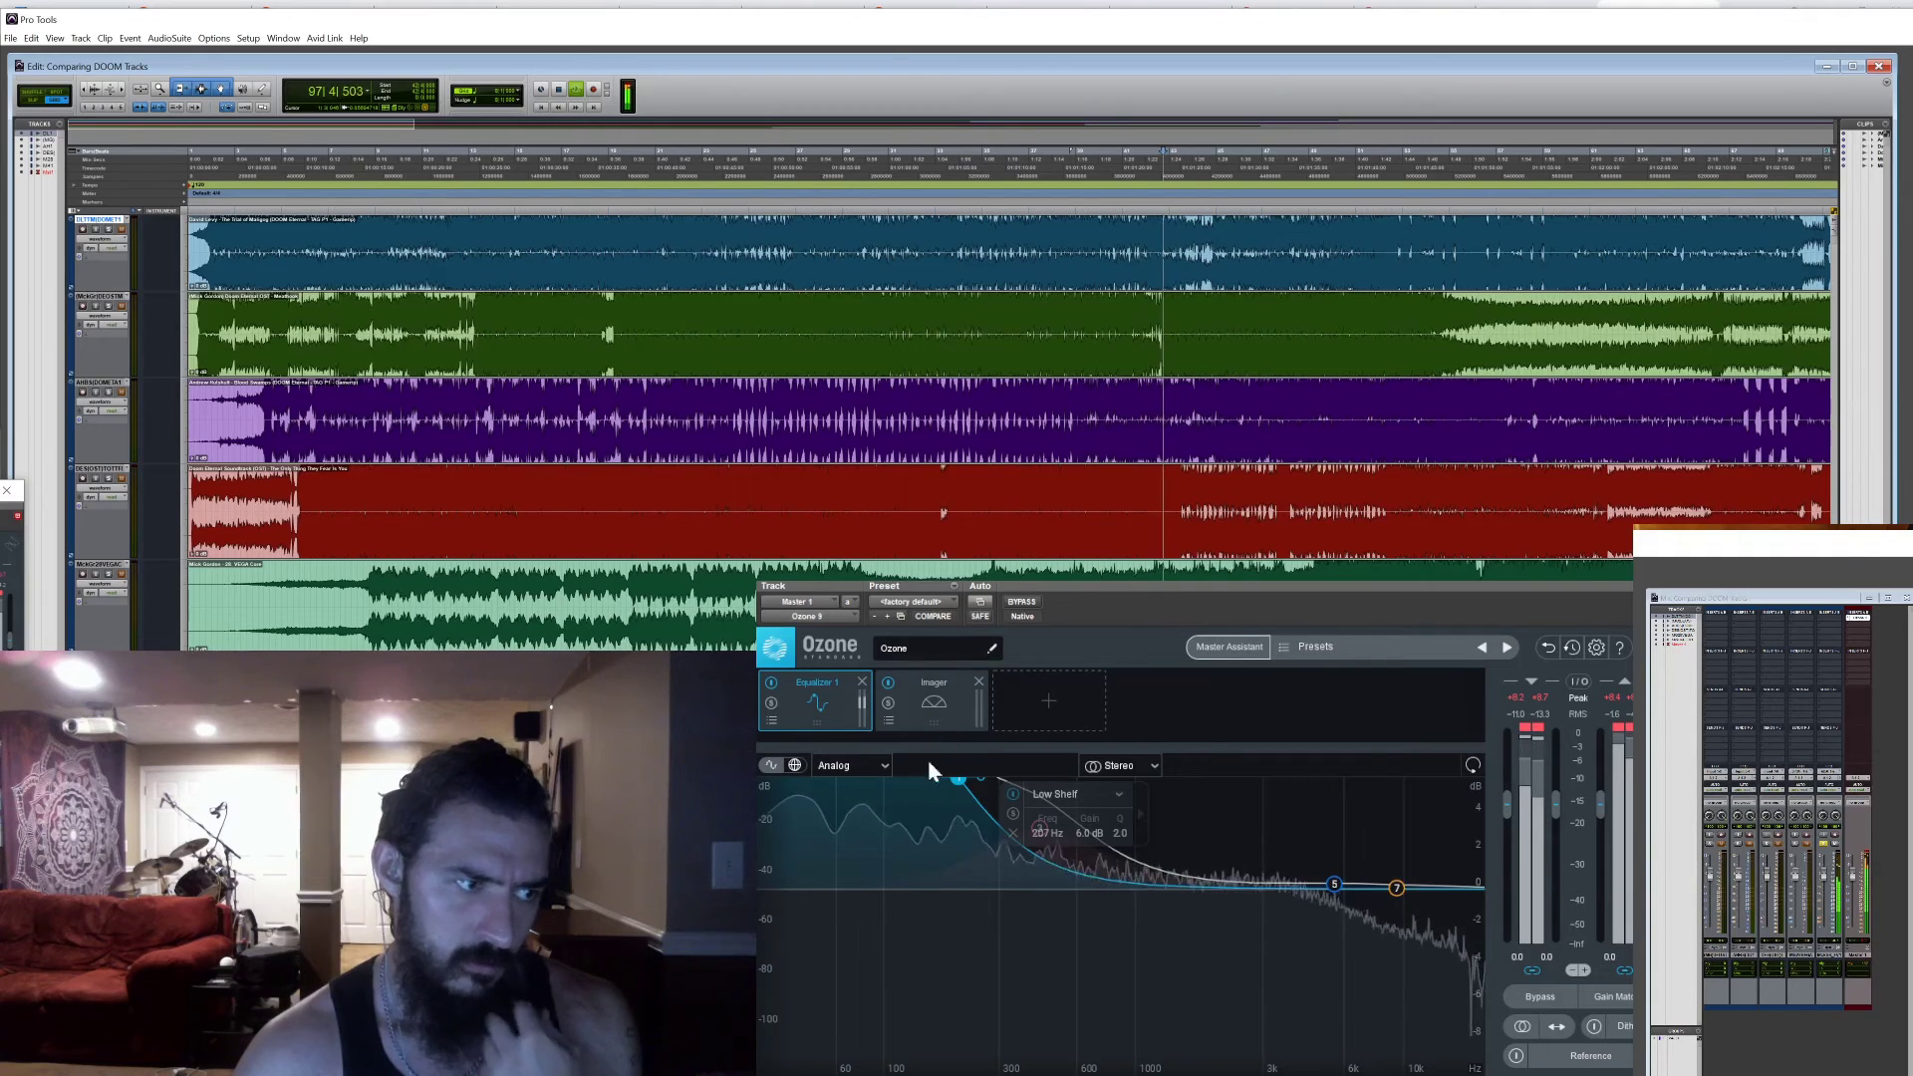
{"action": "left_click_drag", "start_coordinate": [958, 779], "coordinate": [959, 802]}
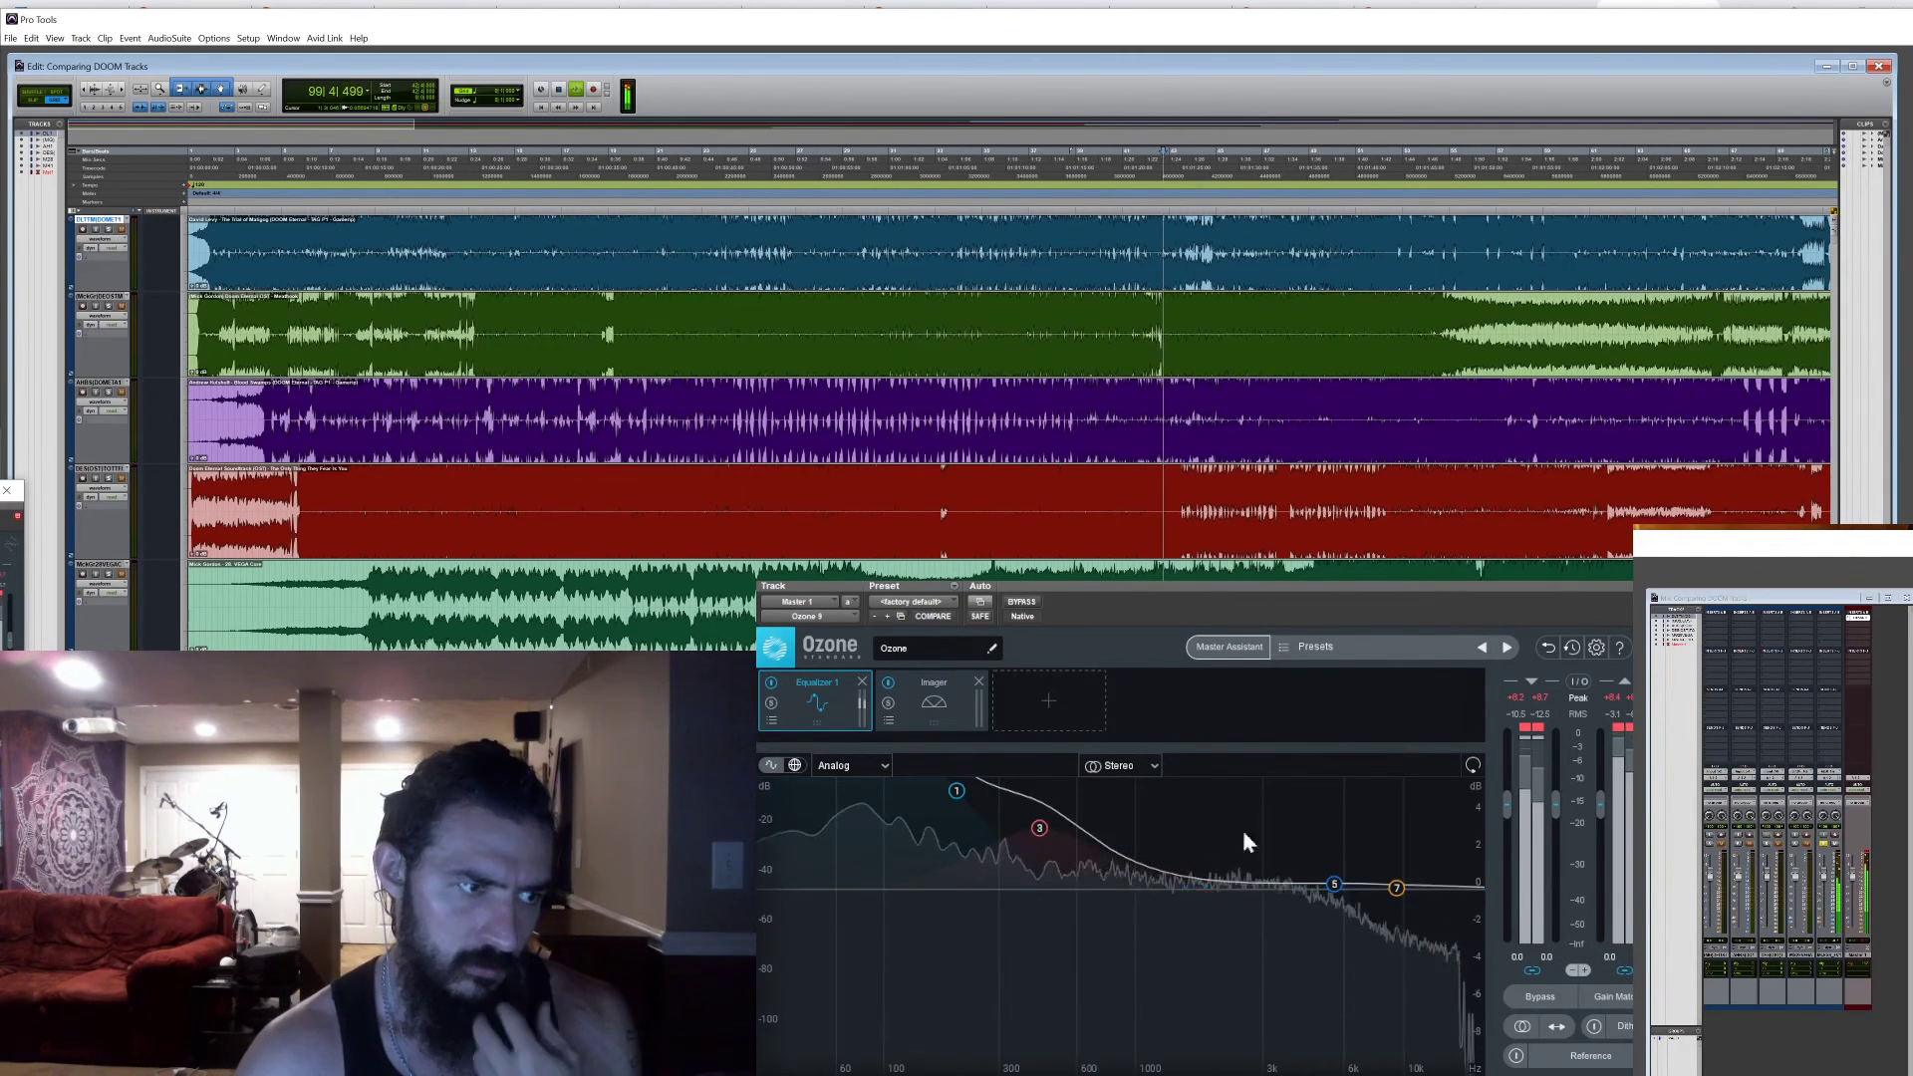
Reduce node 3 to about 1.3 dB at about 382 Hz and set node 1's low shelf to about 4.0 dB at about 204 Hz
{"action": "left_click", "coordinate": [1042, 865]}
{"action": "left_click_drag", "start_coordinate": [1040, 865], "coordinate": [1040, 851]}
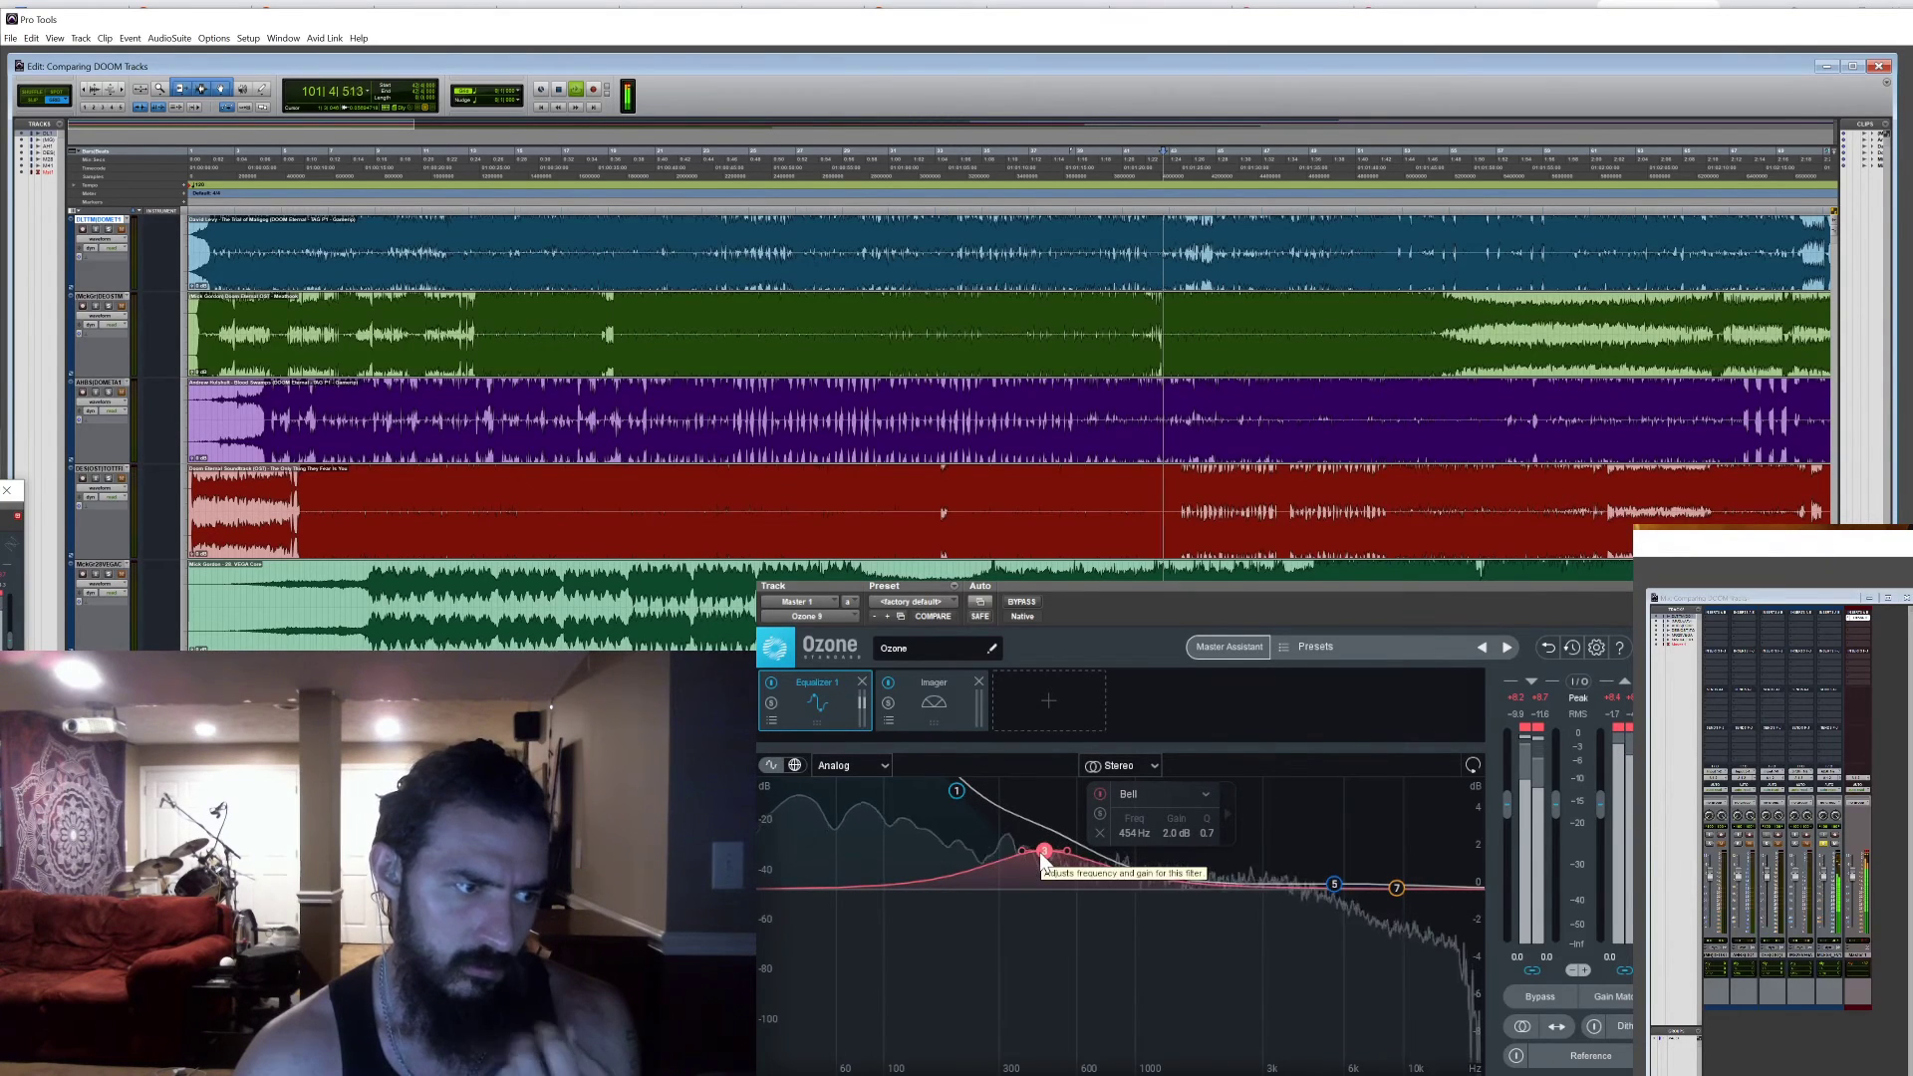
{"action": "left_click_drag", "start_coordinate": [956, 793], "coordinate": [956, 815]}
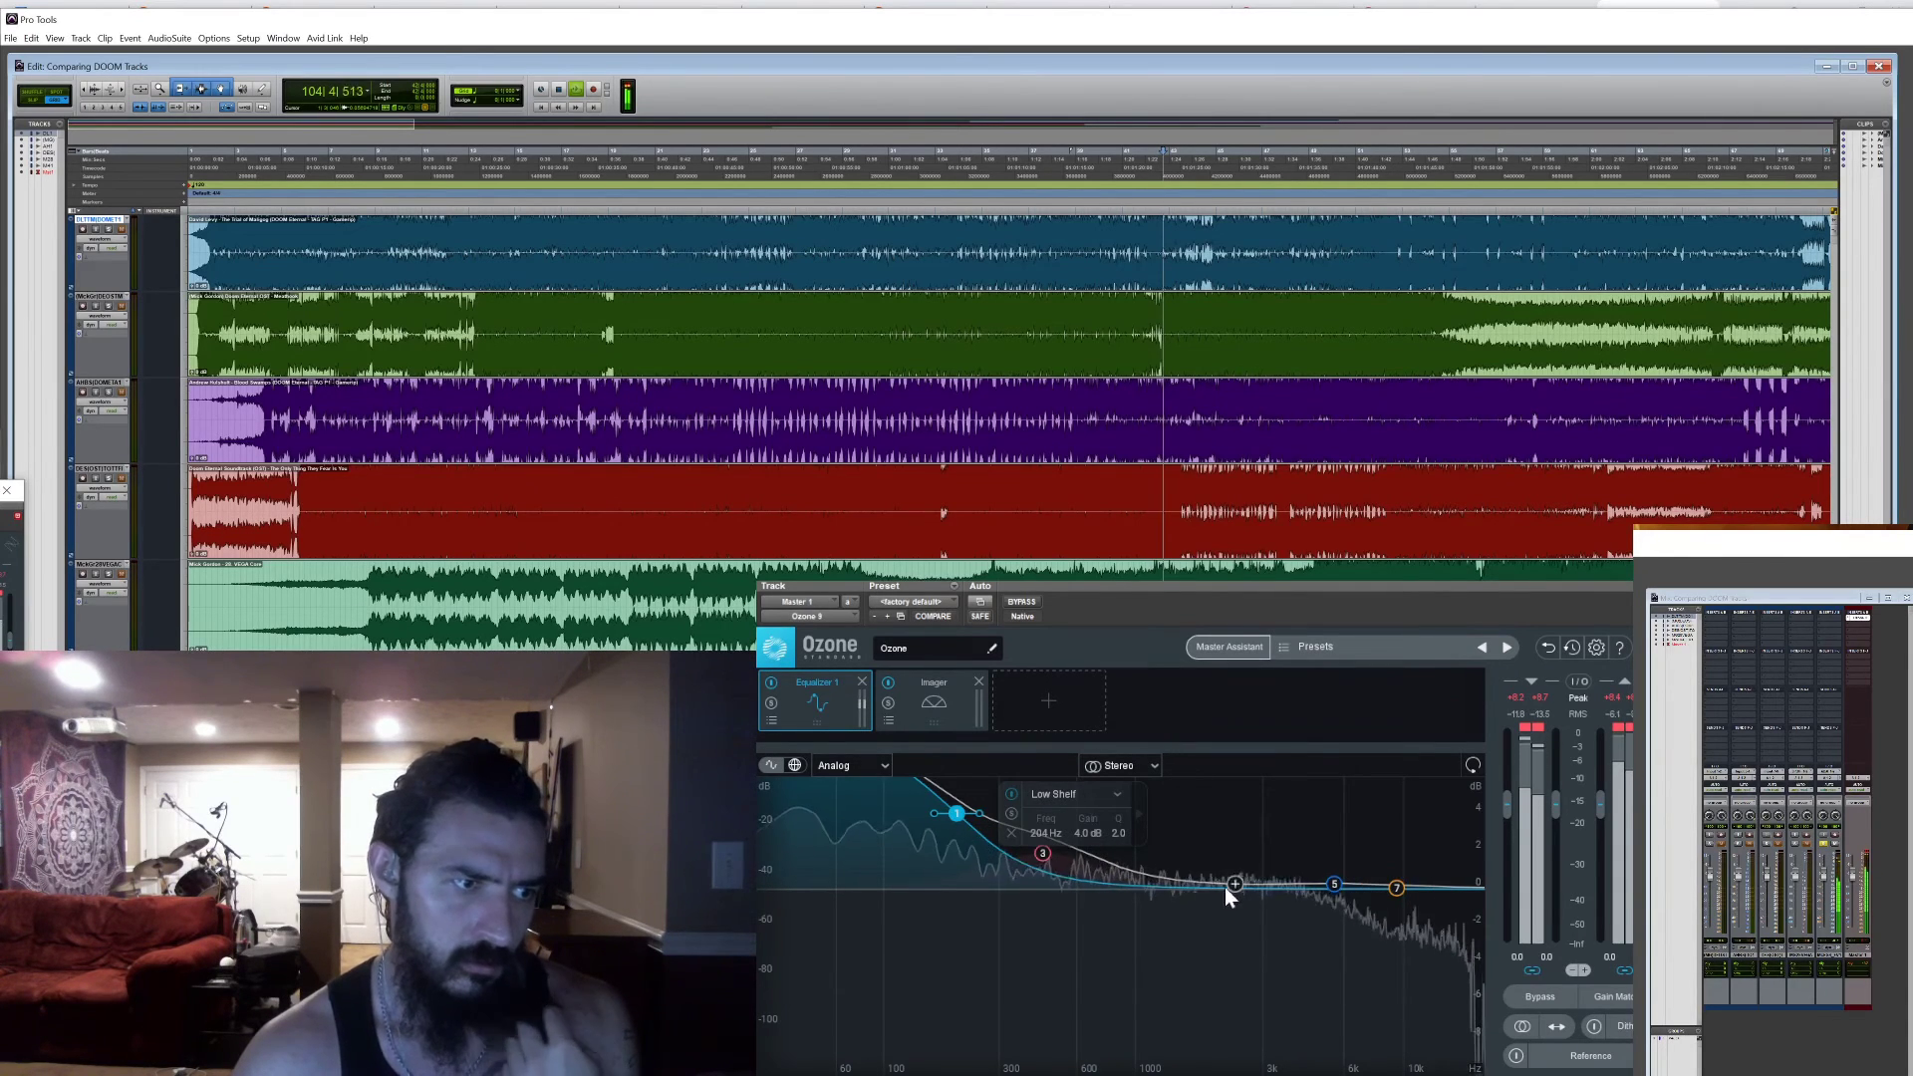
{"action": "left_click_drag", "start_coordinate": [1041, 853], "coordinate": [1023, 865]}
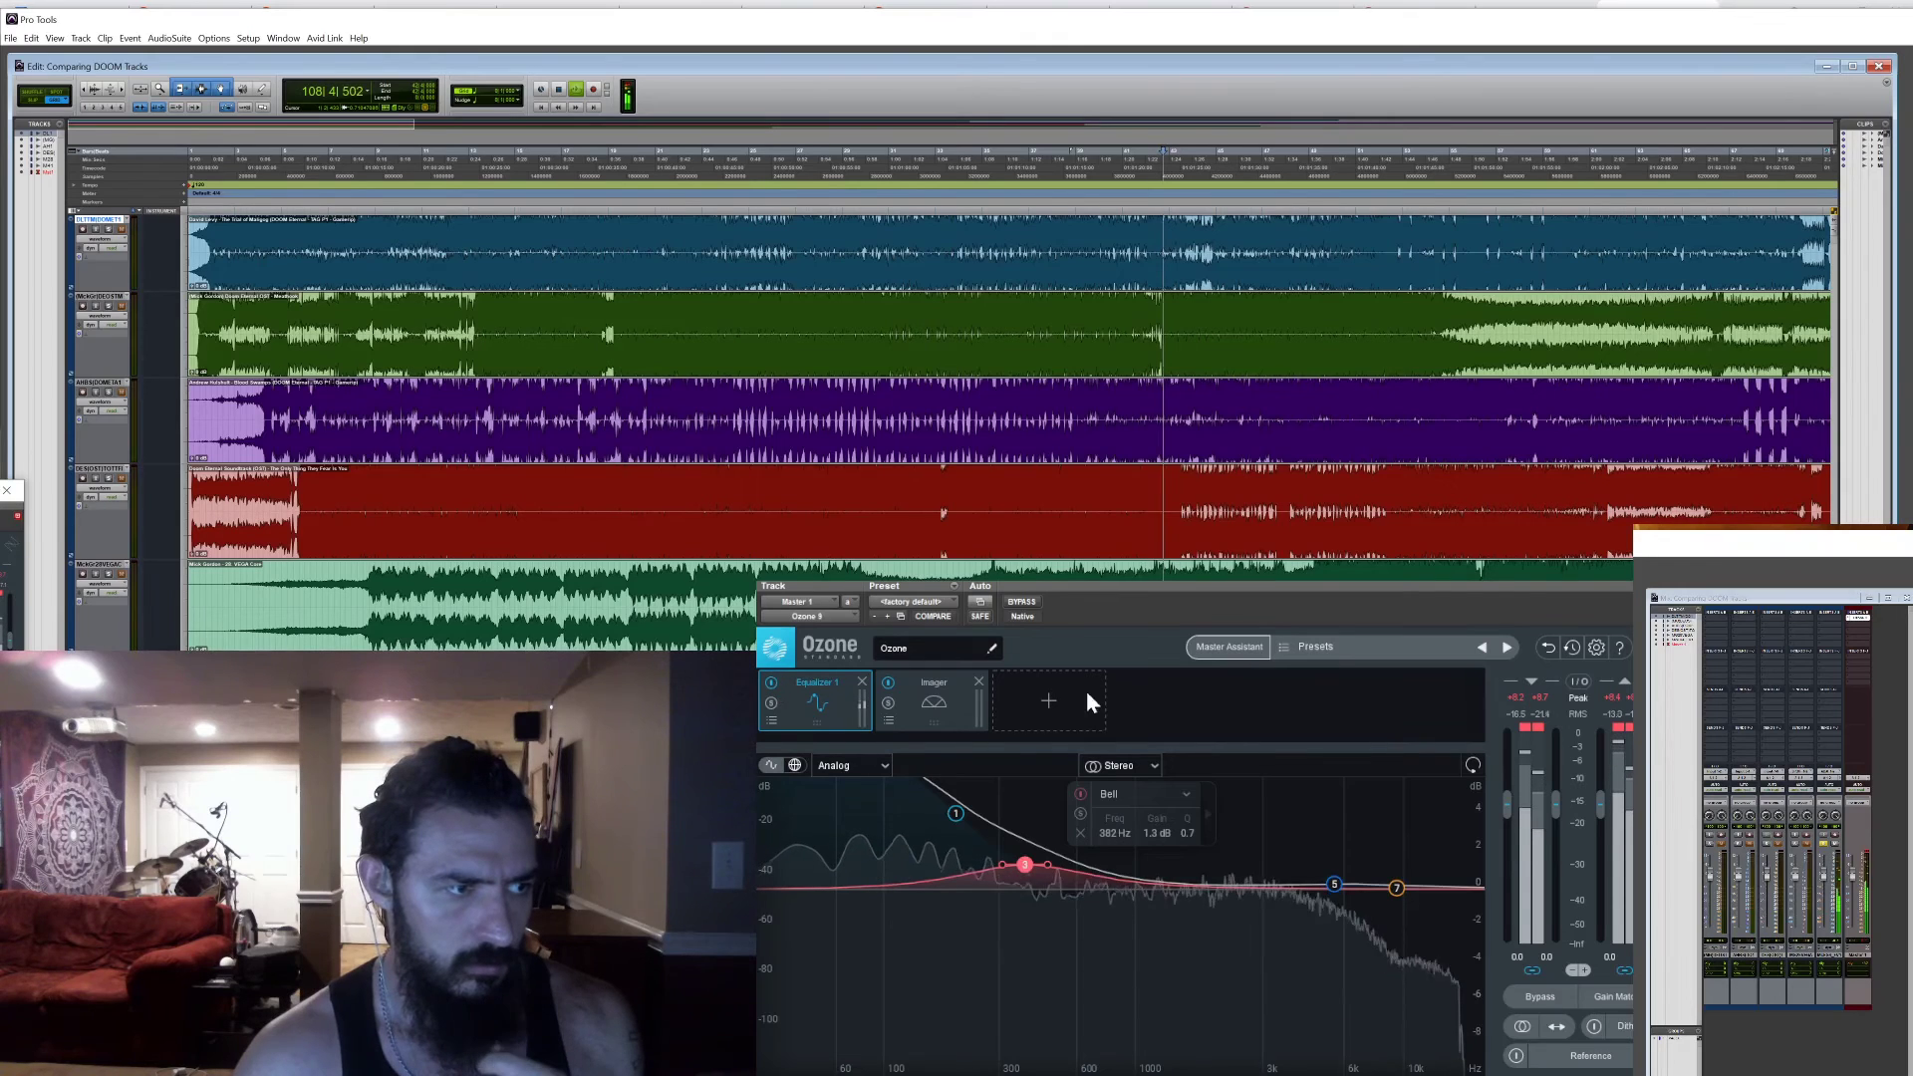
Add an Equalizer 2 module to the chain and place it between Equalizer 1 and the Imager
{"action": "left_click", "coordinate": [1048, 700]}
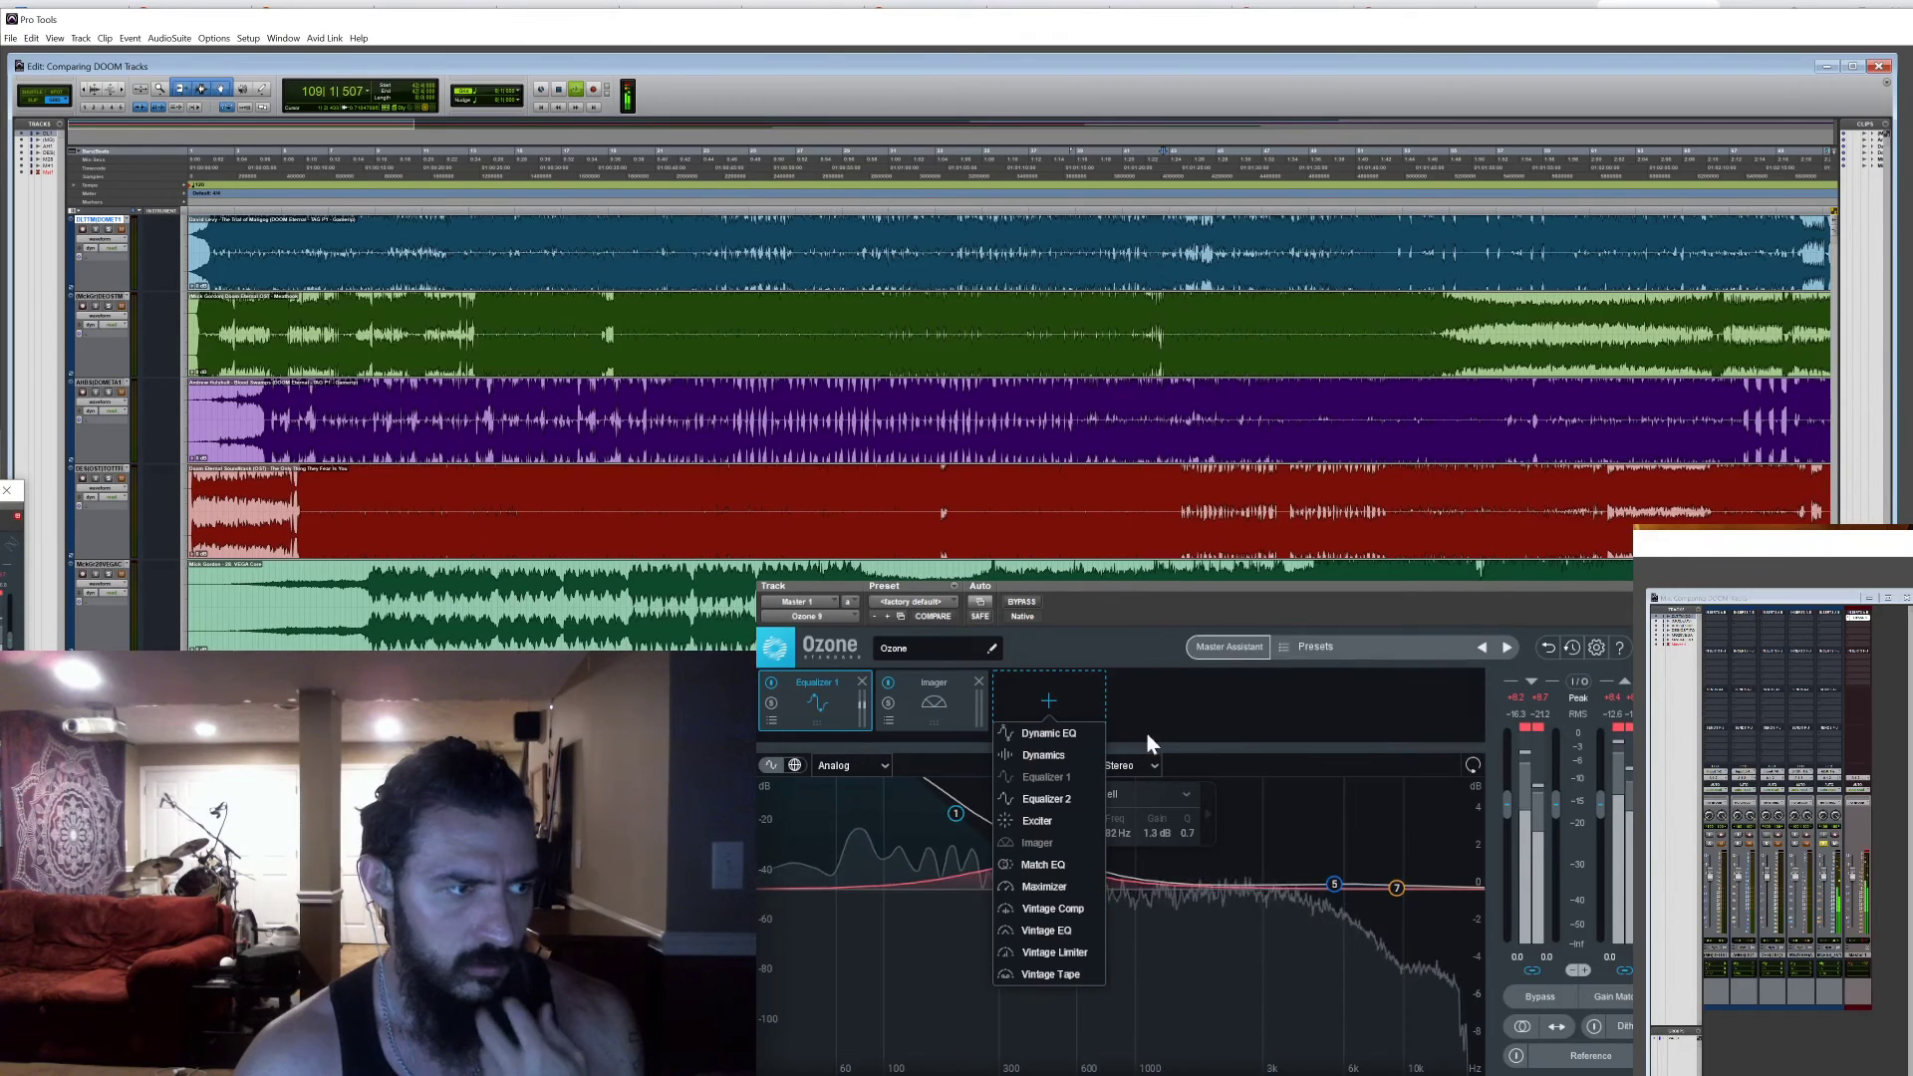
{"action": "left_click", "coordinate": [1031, 799]}
{"action": "left_click_drag", "start_coordinate": [962, 713], "coordinate": [1161, 712]}
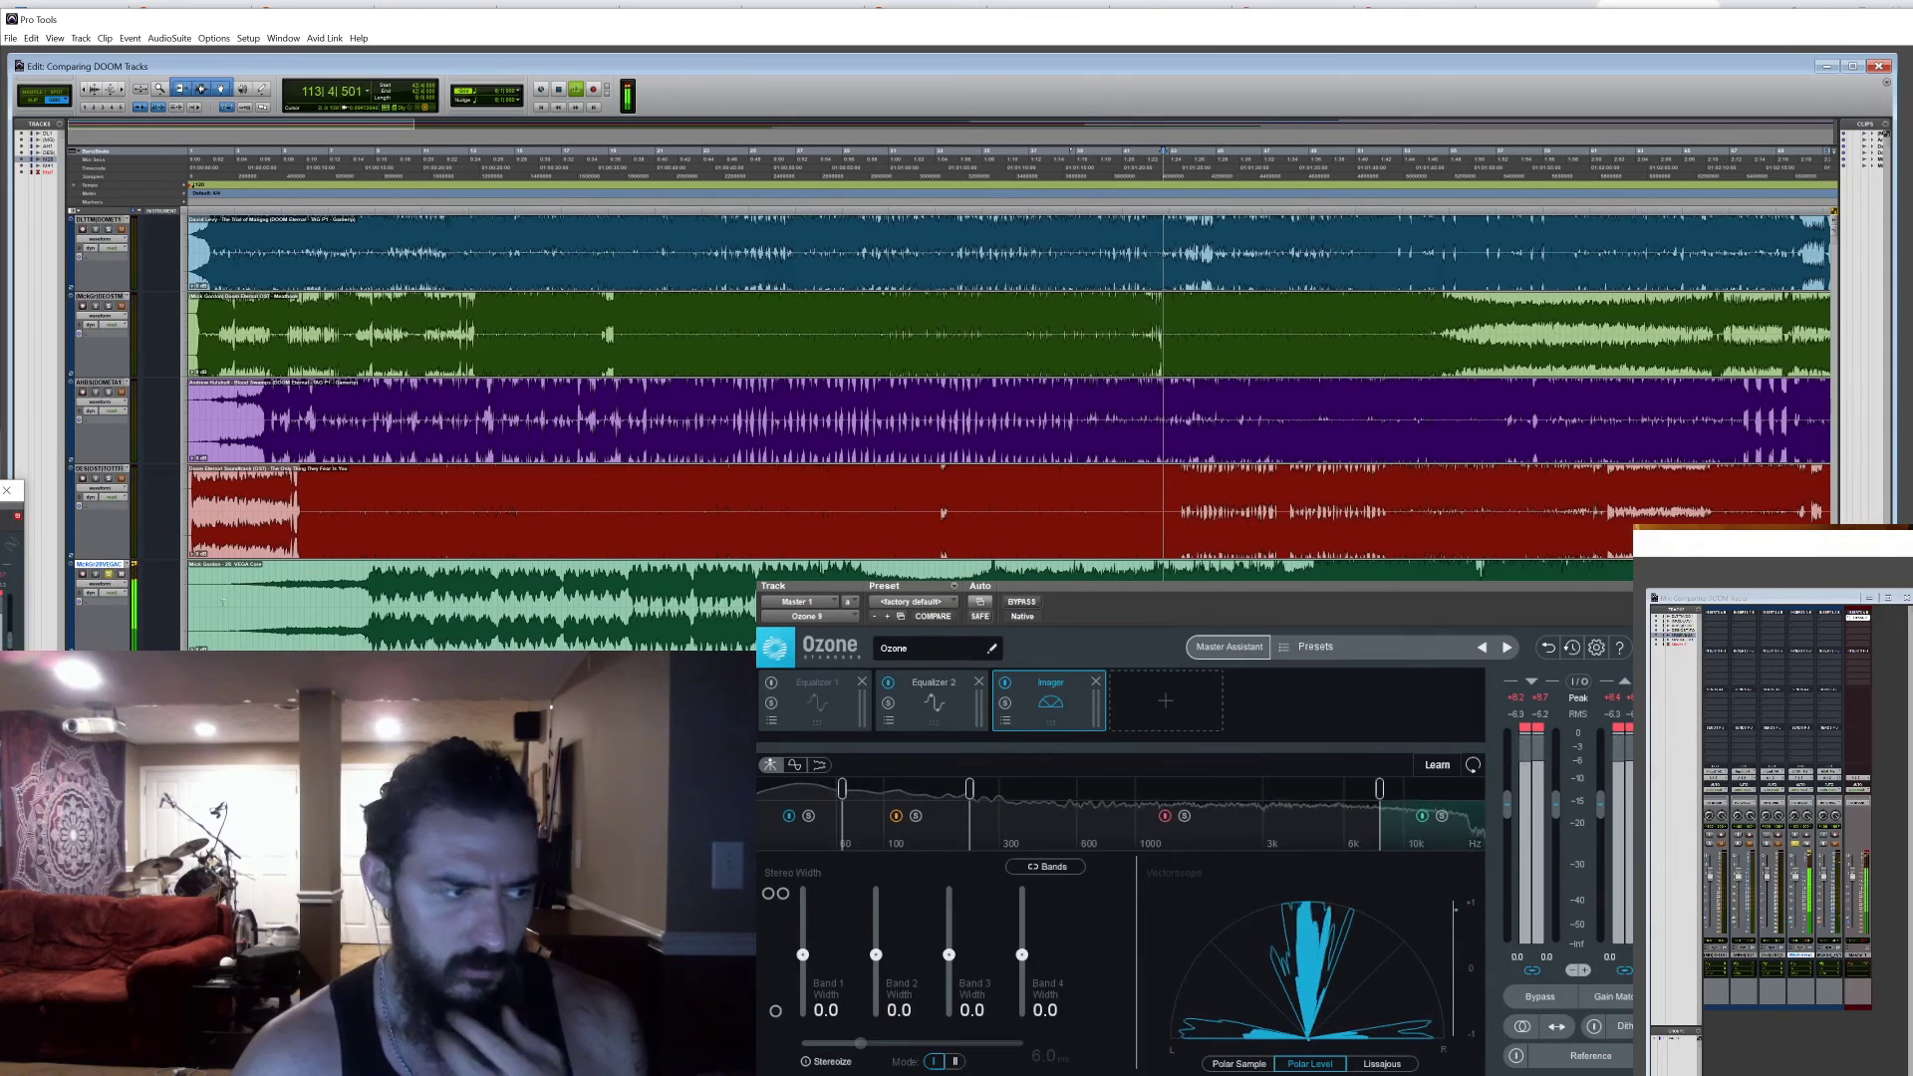
Examine the soloed track's spectrum in Equalizer 2 and its stereo width in the Imager with Equalizer 1 off
{"action": "left_click", "coordinate": [912, 708]}
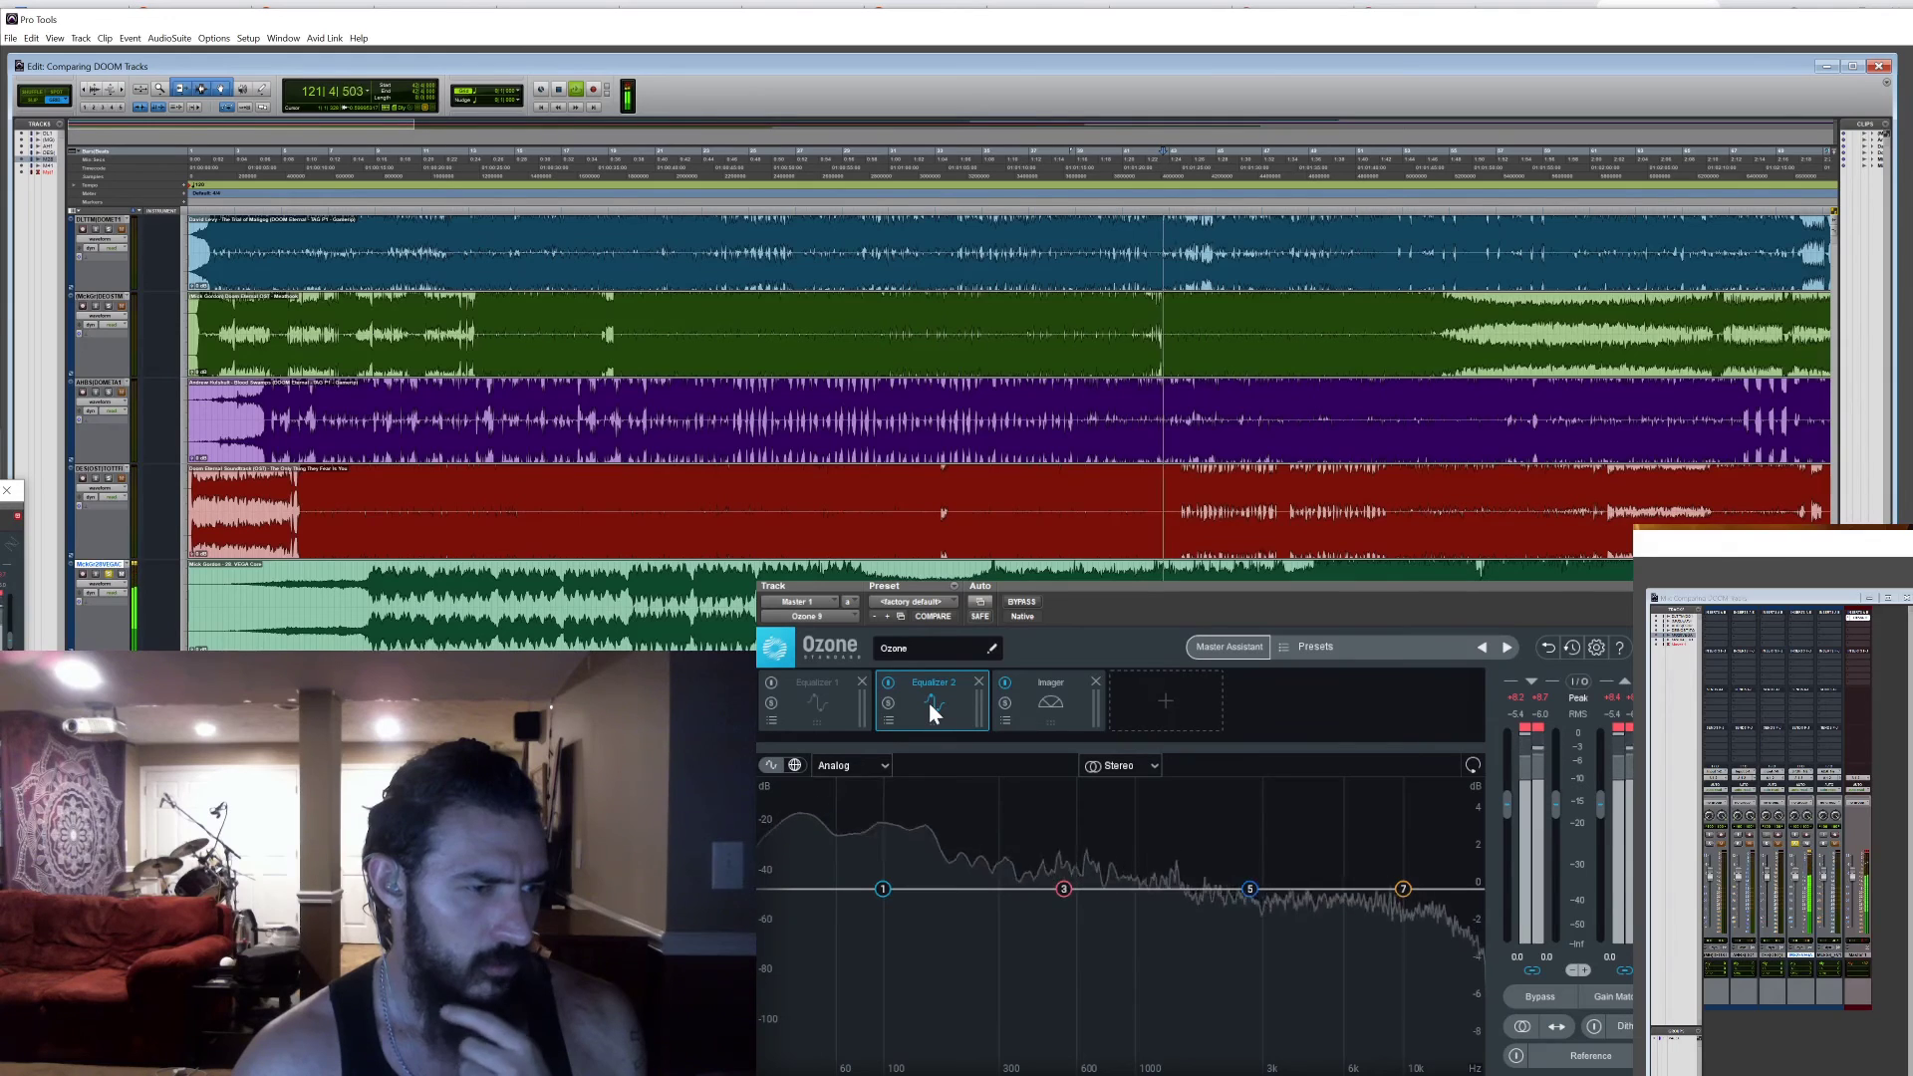
{"action": "left_click", "coordinate": [1051, 698]}
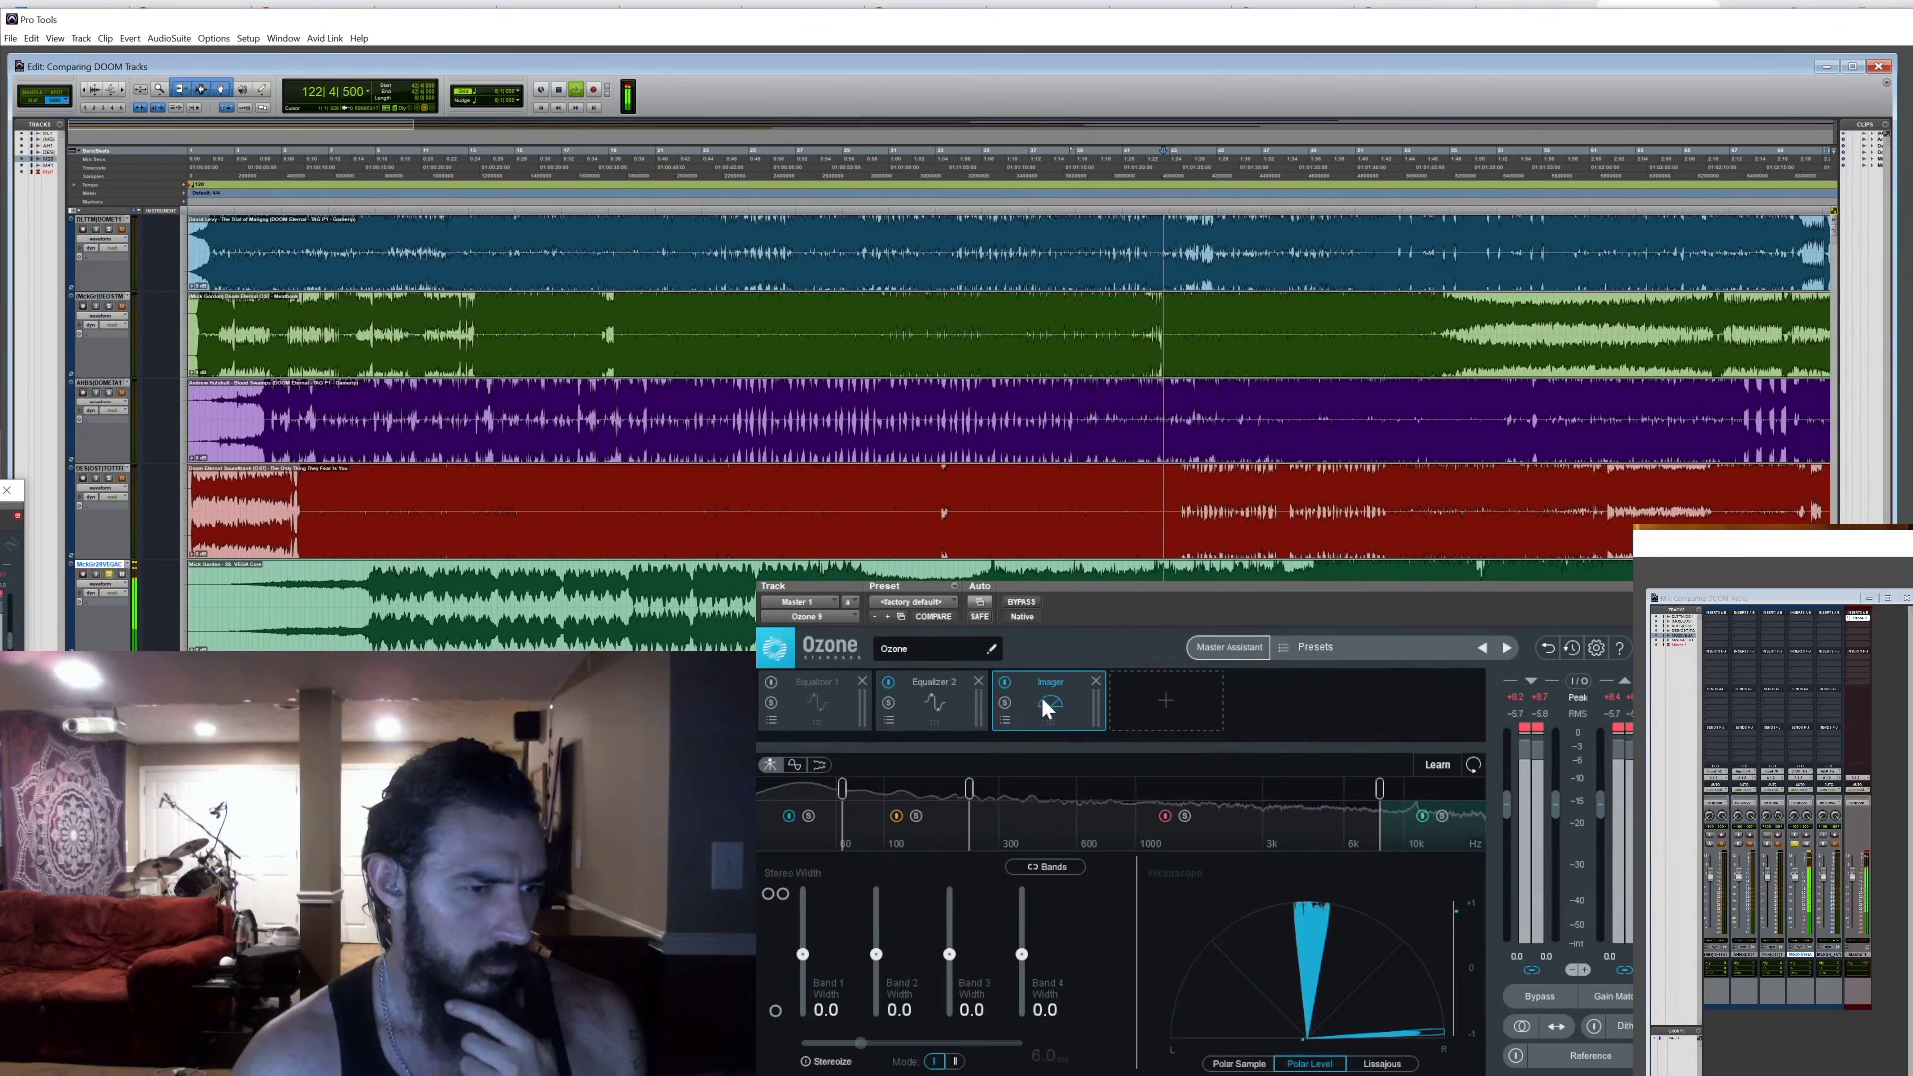
{"action": "left_click", "coordinate": [907, 697]}
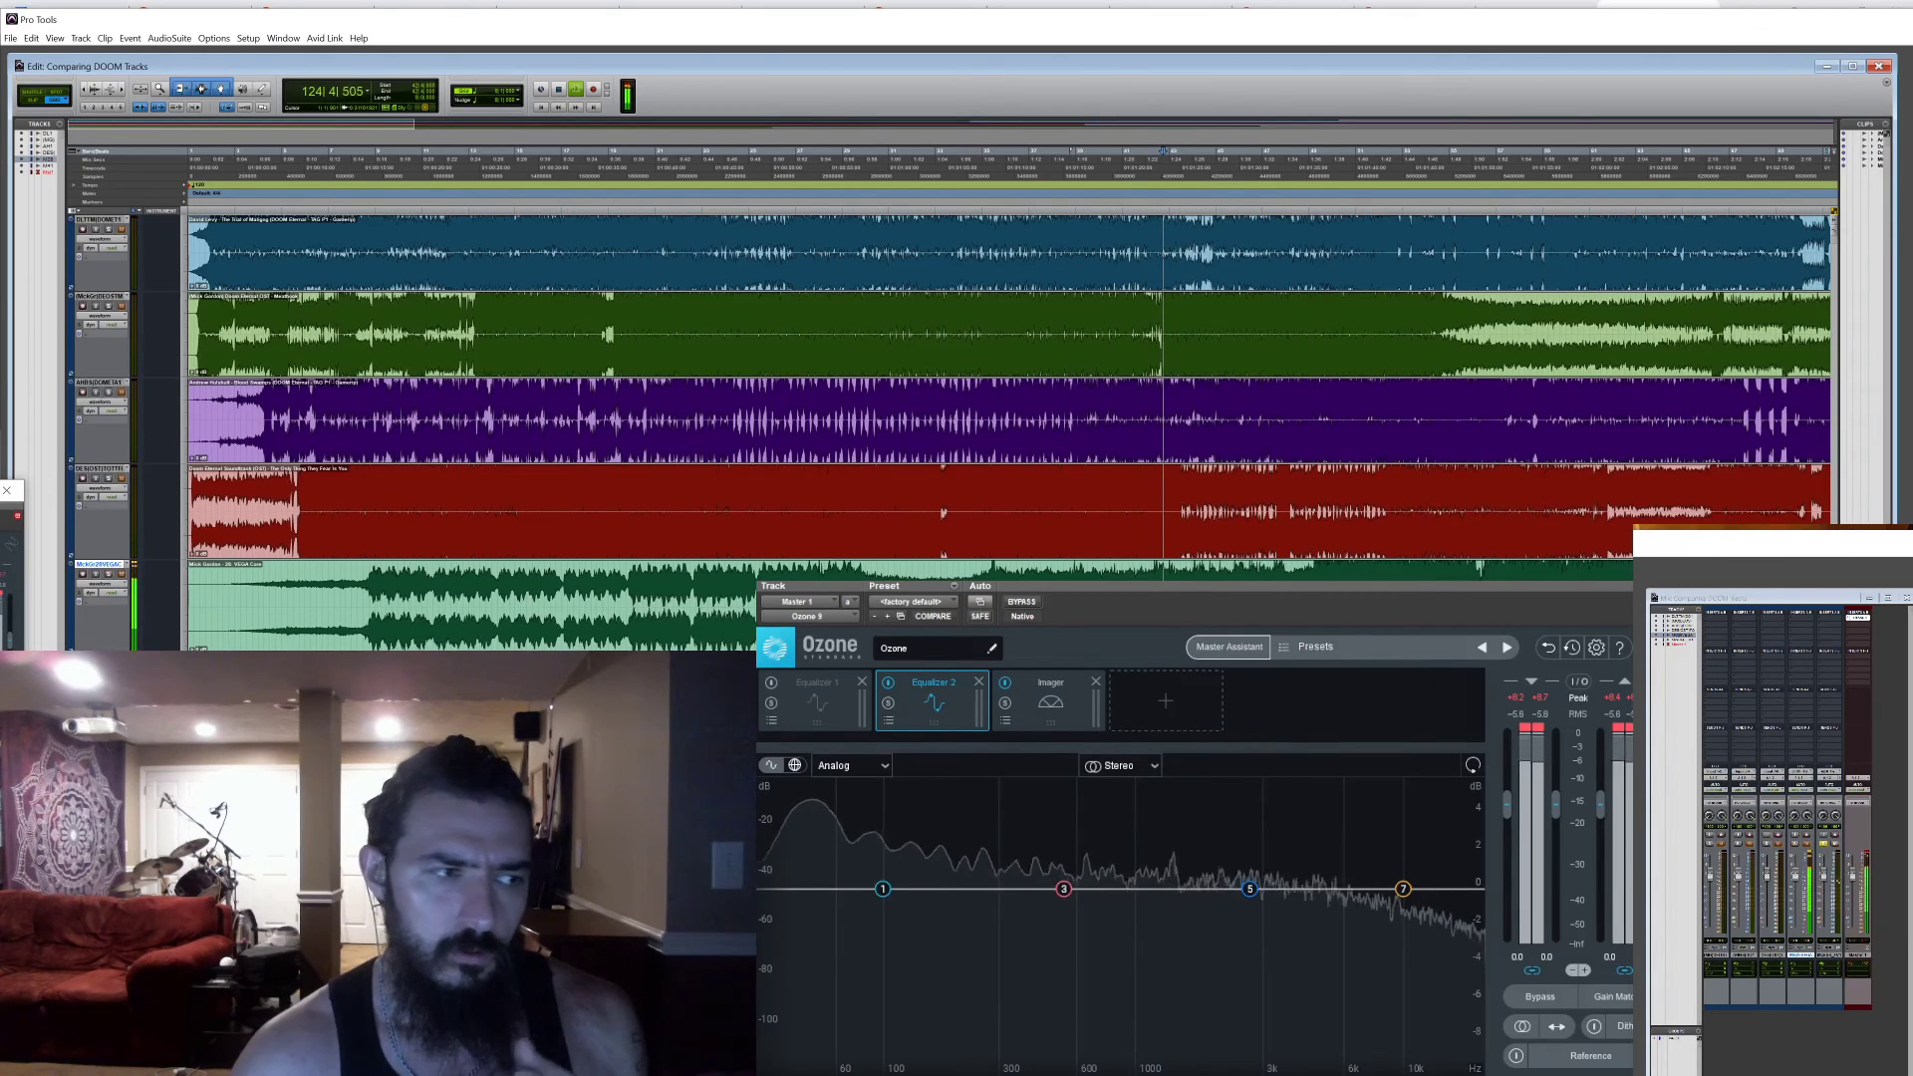
In Equalizer 1, move node 3 slightly lower in frequency and set node 1 to about 204 Hz at 4.1 dB
{"action": "left_click", "coordinate": [829, 704]}
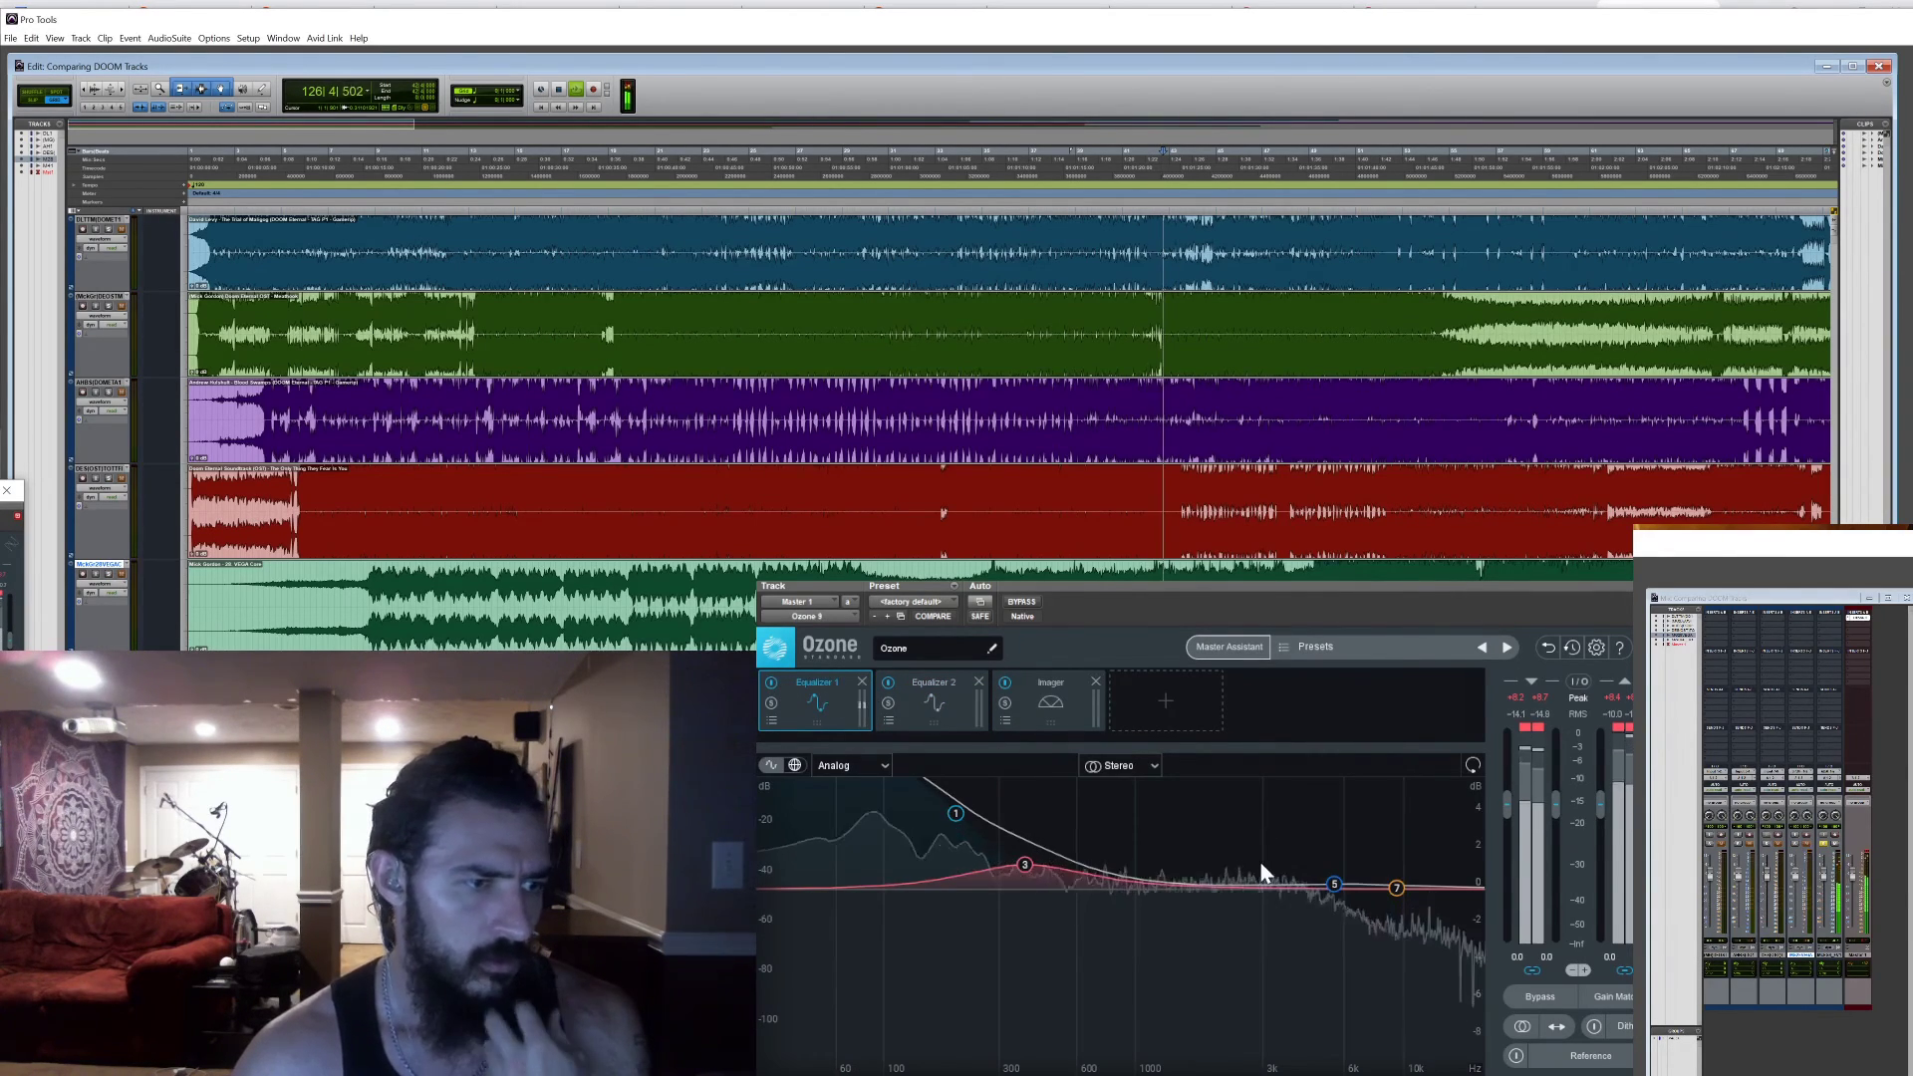
{"action": "left_click_drag", "start_coordinate": [1025, 865], "coordinate": [955, 816]}
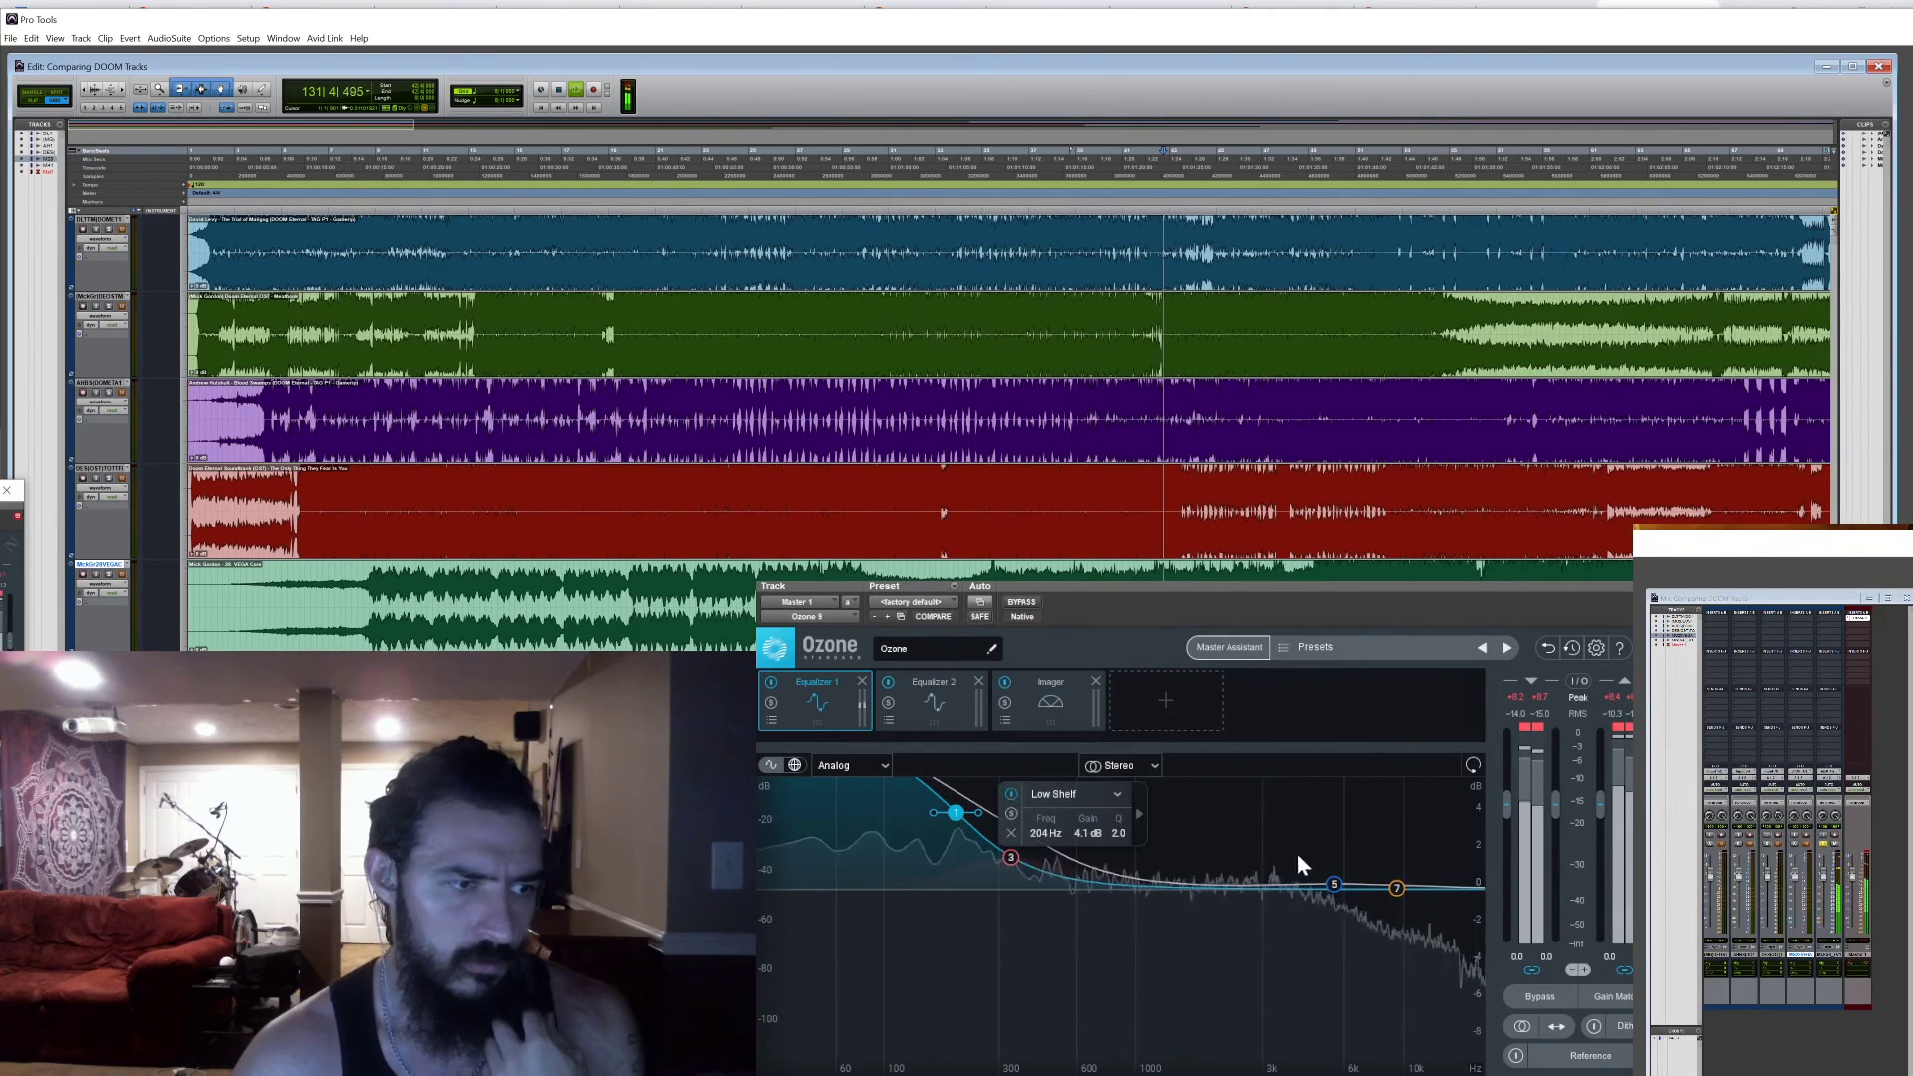
Boost node 5 by about 3 dB, sweep it down to about 649 Hz and set it to about 5675 Hz at 3.1 dB
{"action": "left_click_drag", "start_coordinate": [1336, 890], "coordinate": [1354, 840]}
{"action": "left_click", "coordinate": [1398, 885]}
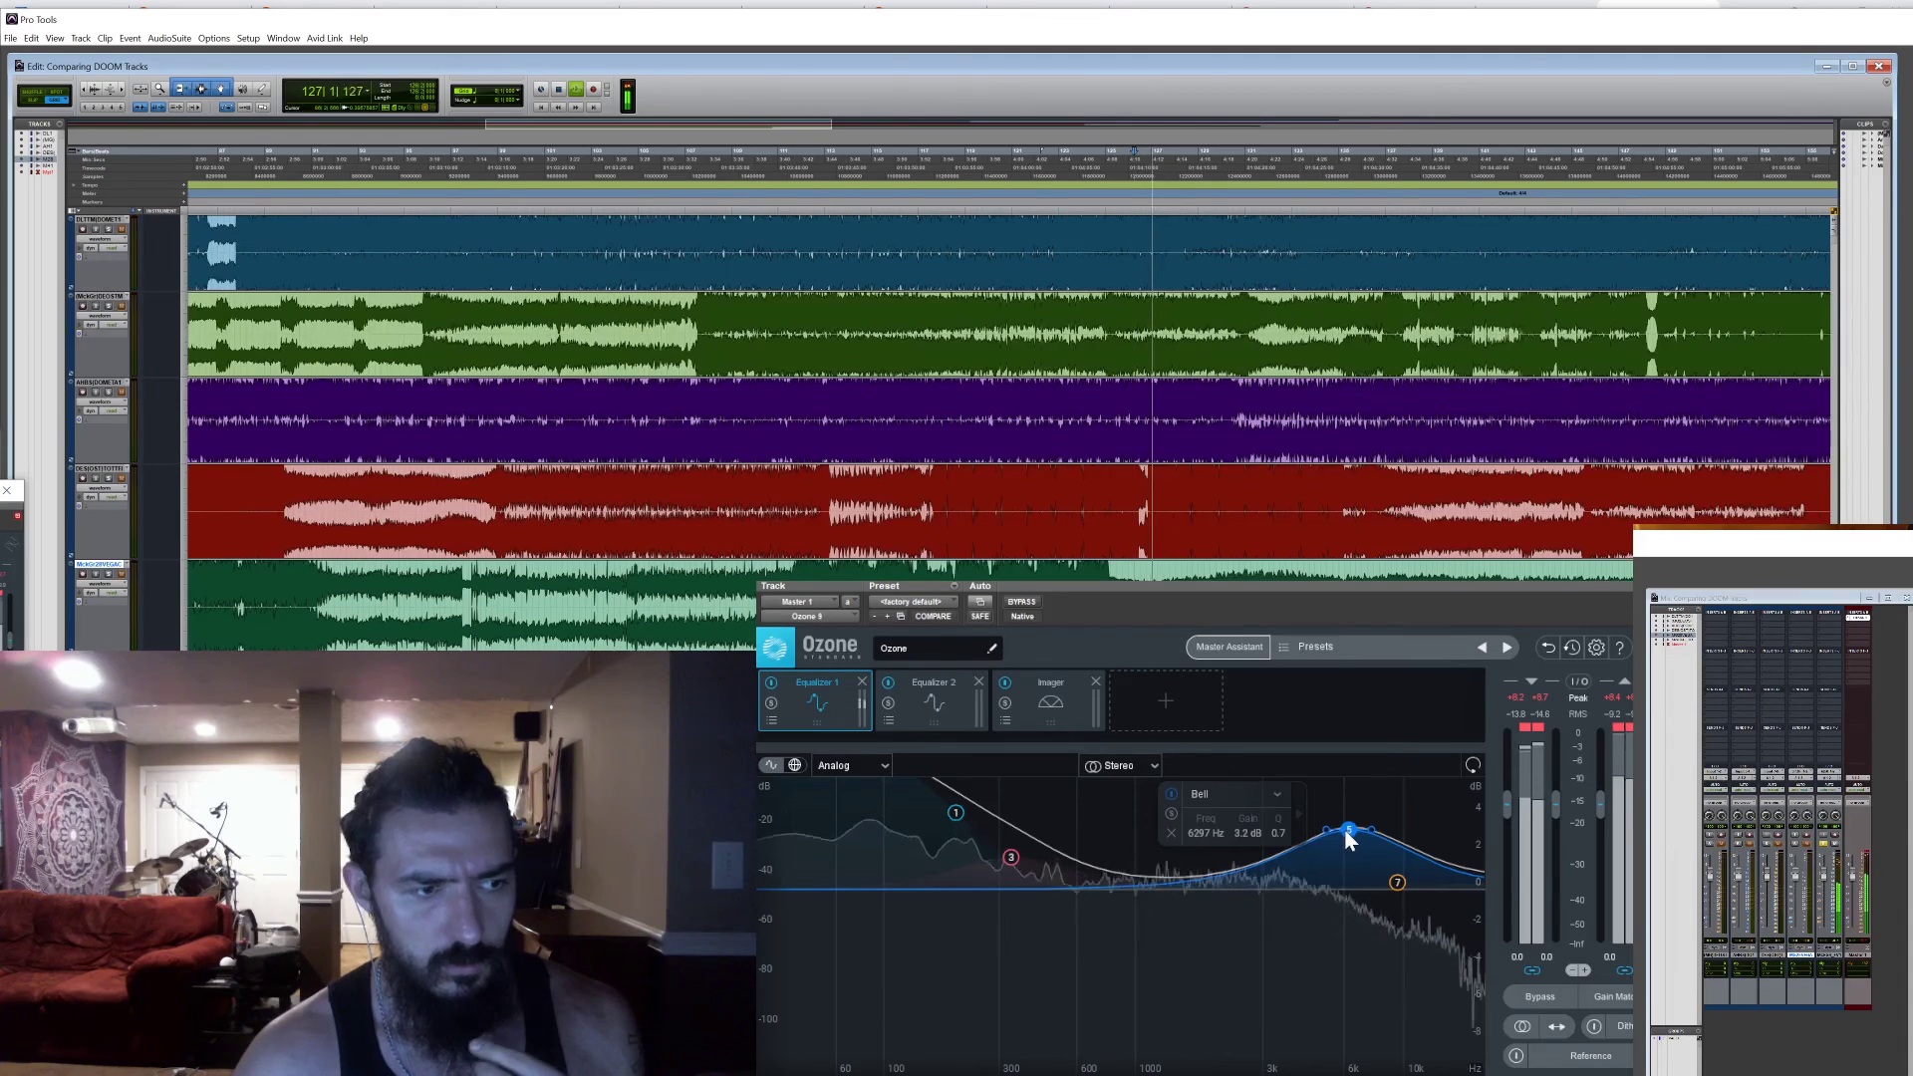
{"action": "left_click_drag", "start_coordinate": [1347, 829], "coordinate": [1084, 842]}
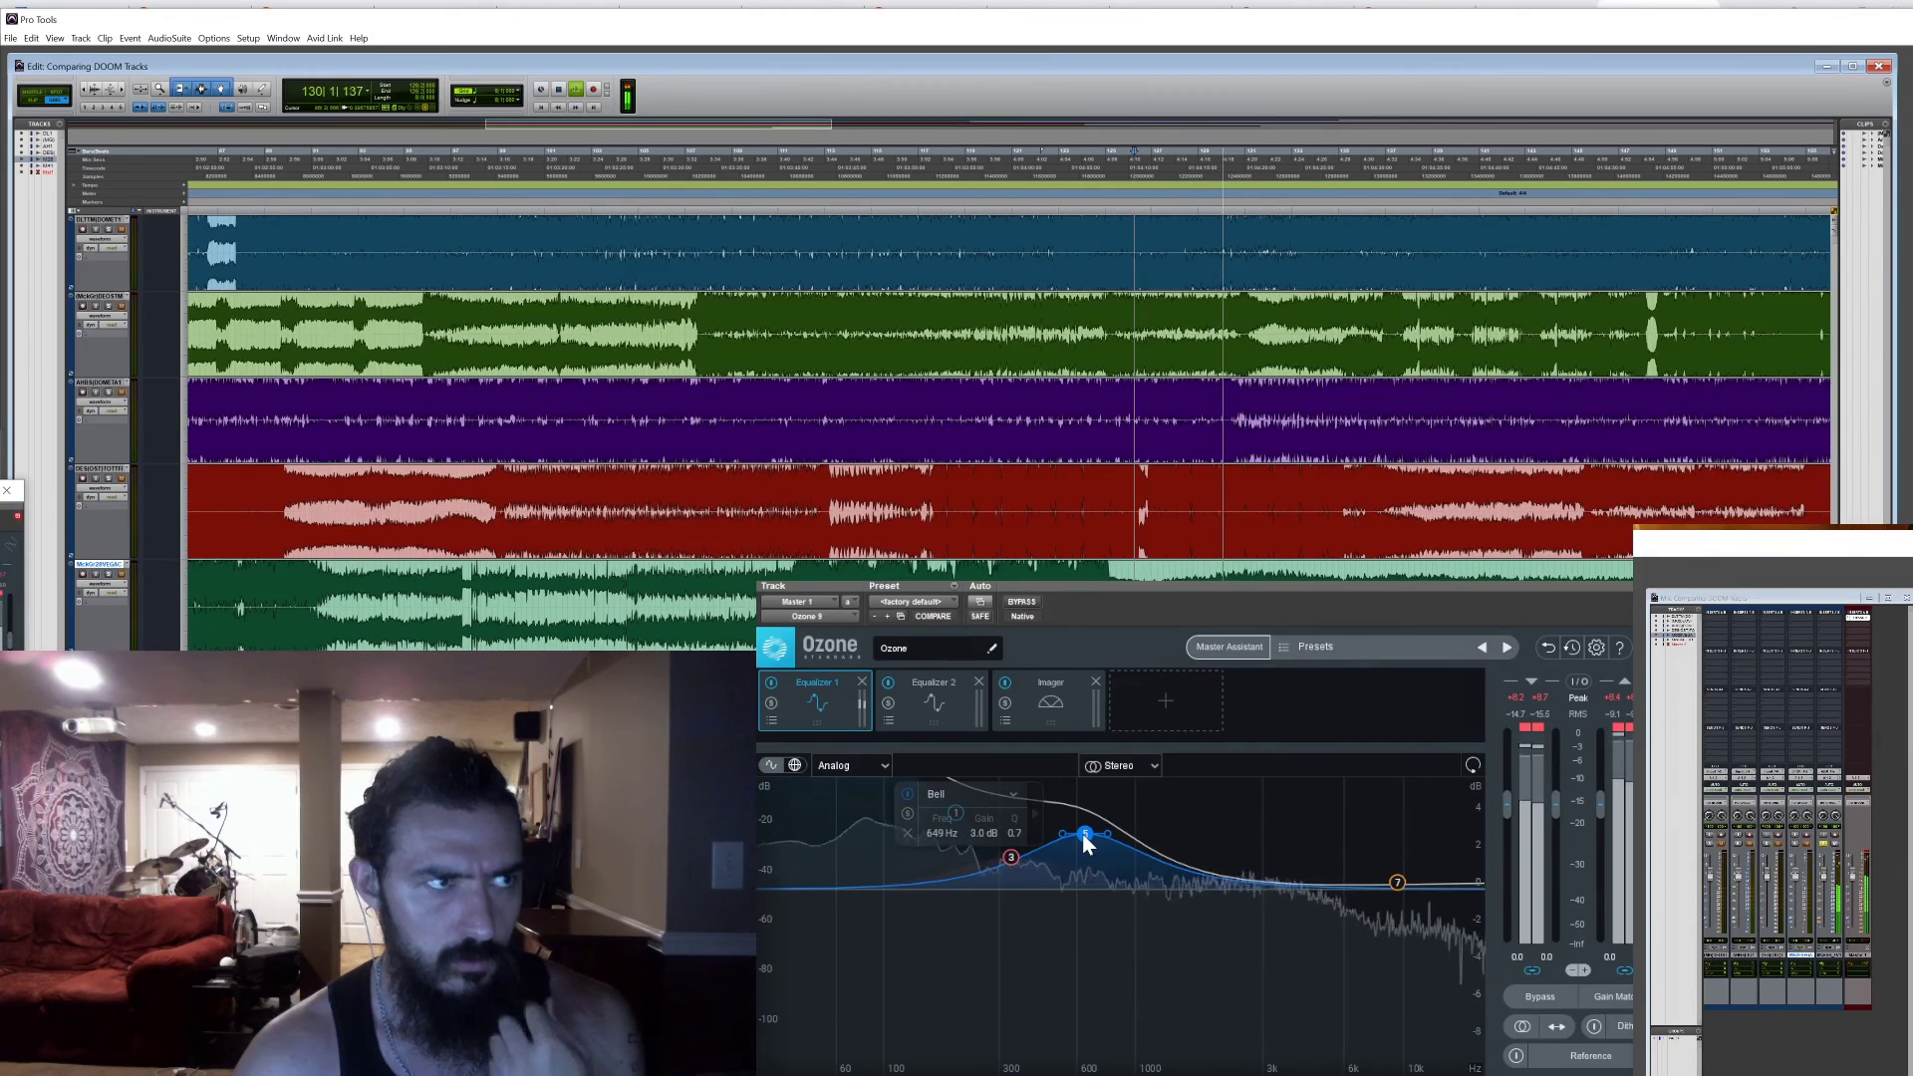
{"action": "left_click_drag", "start_coordinate": [1085, 835], "coordinate": [1335, 833]}
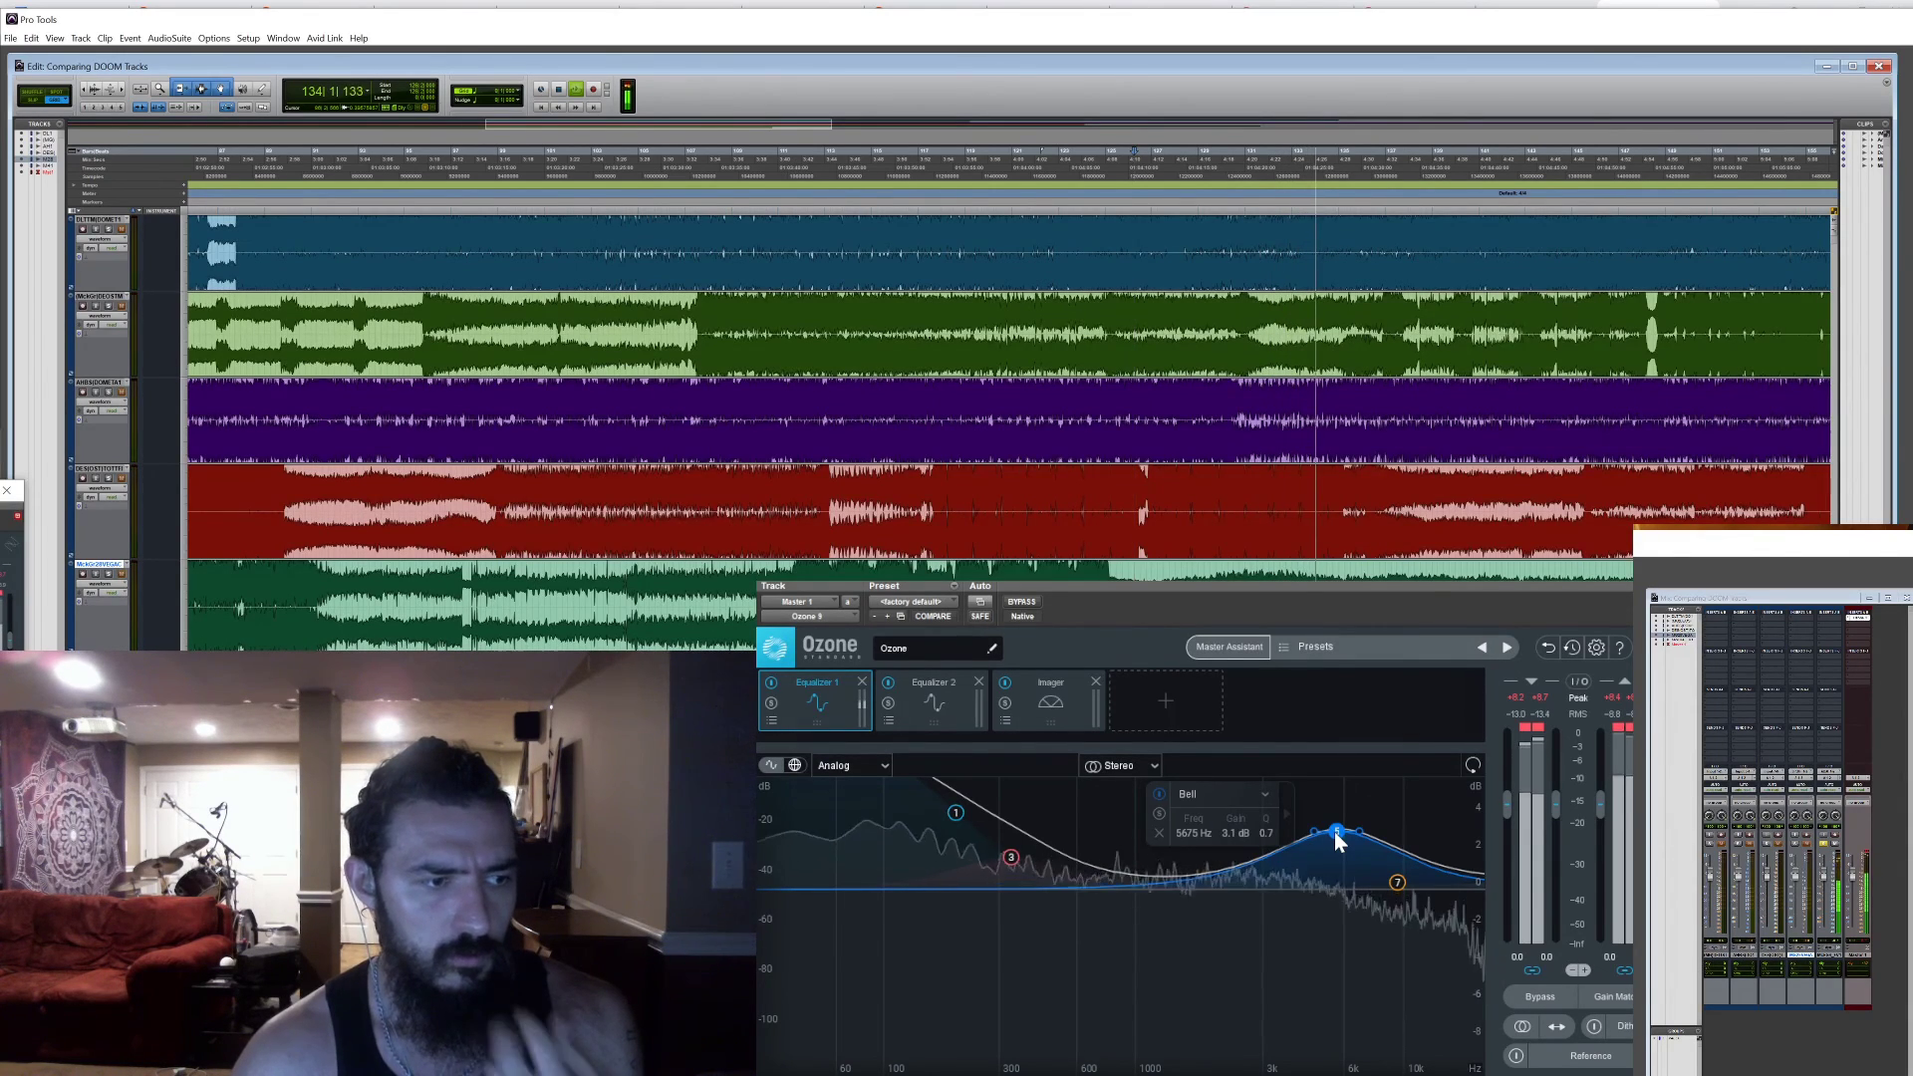
Compare the track with Equalizer 1 repeatedly switched off and on, leaving it active
{"action": "left_click", "coordinate": [772, 684]}
{"action": "left_click", "coordinate": [771, 684]}
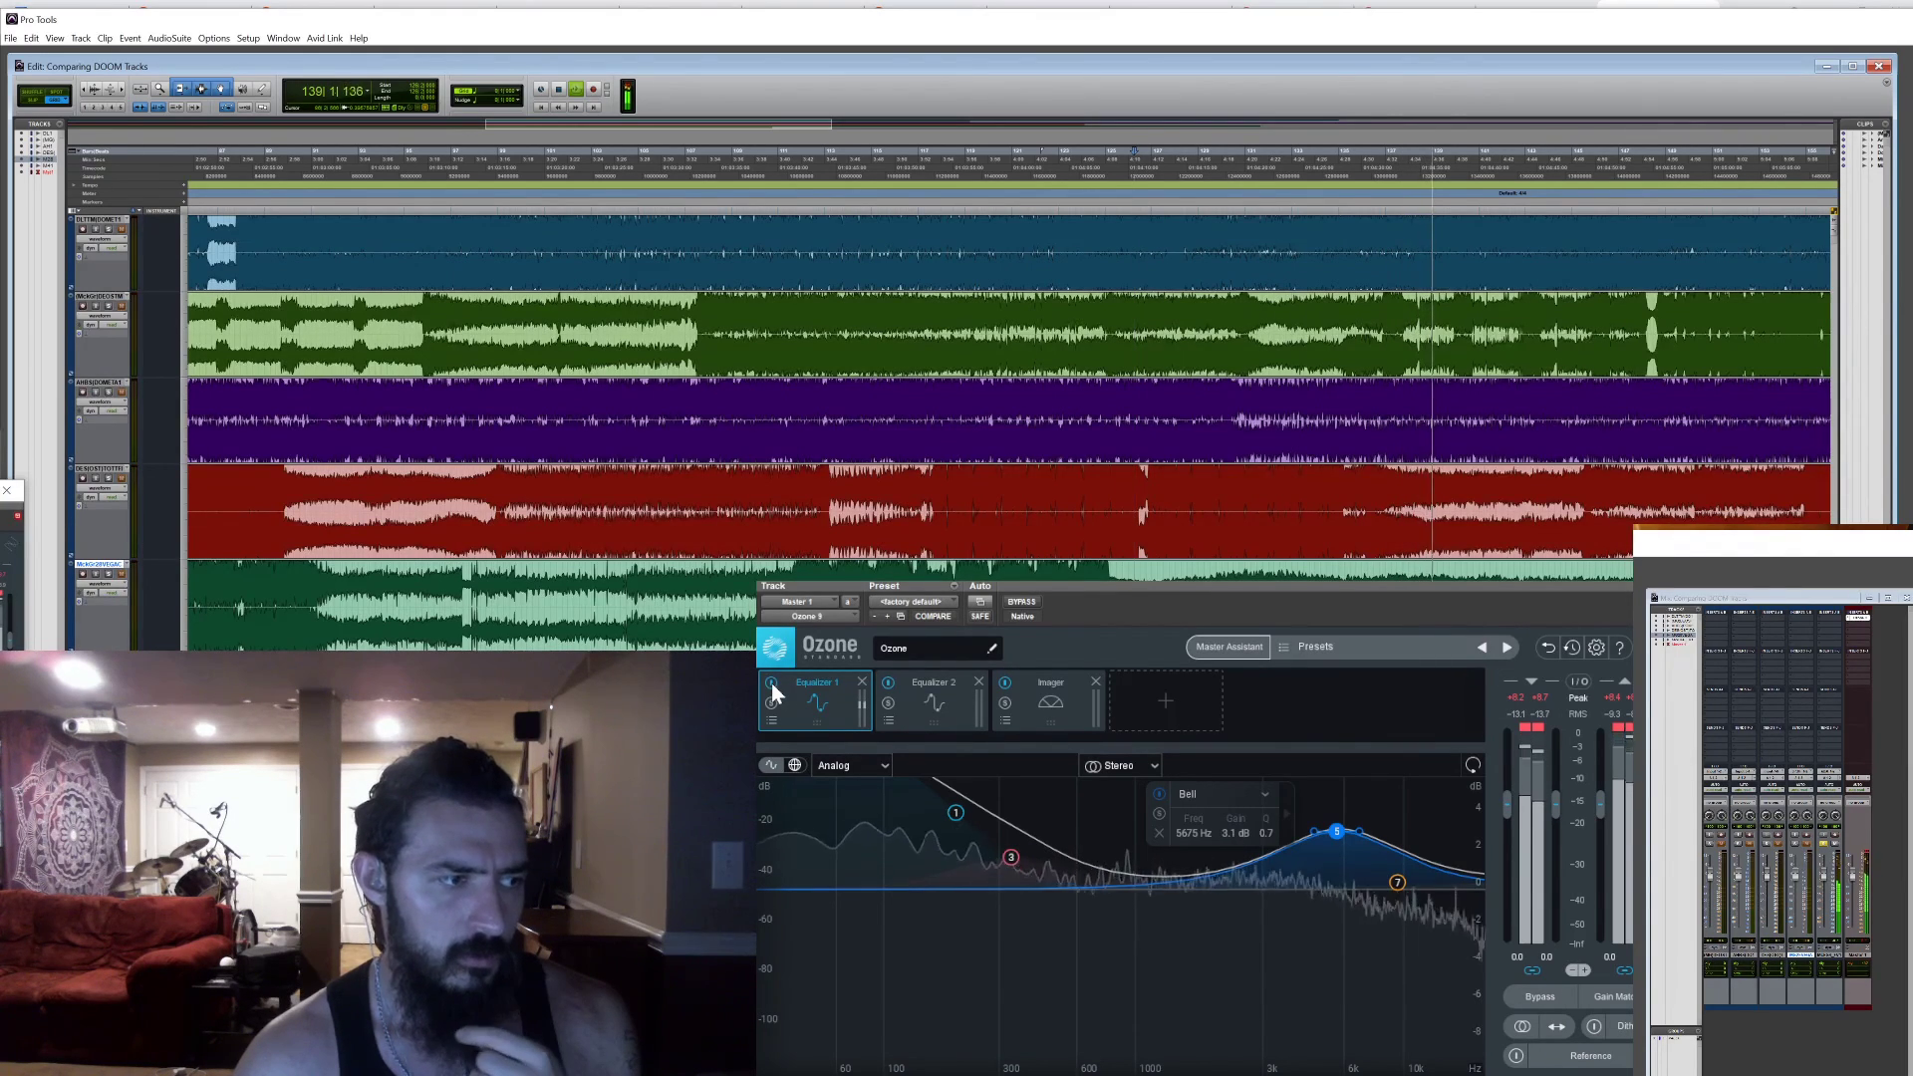
{"action": "left_click", "coordinate": [771, 684]}
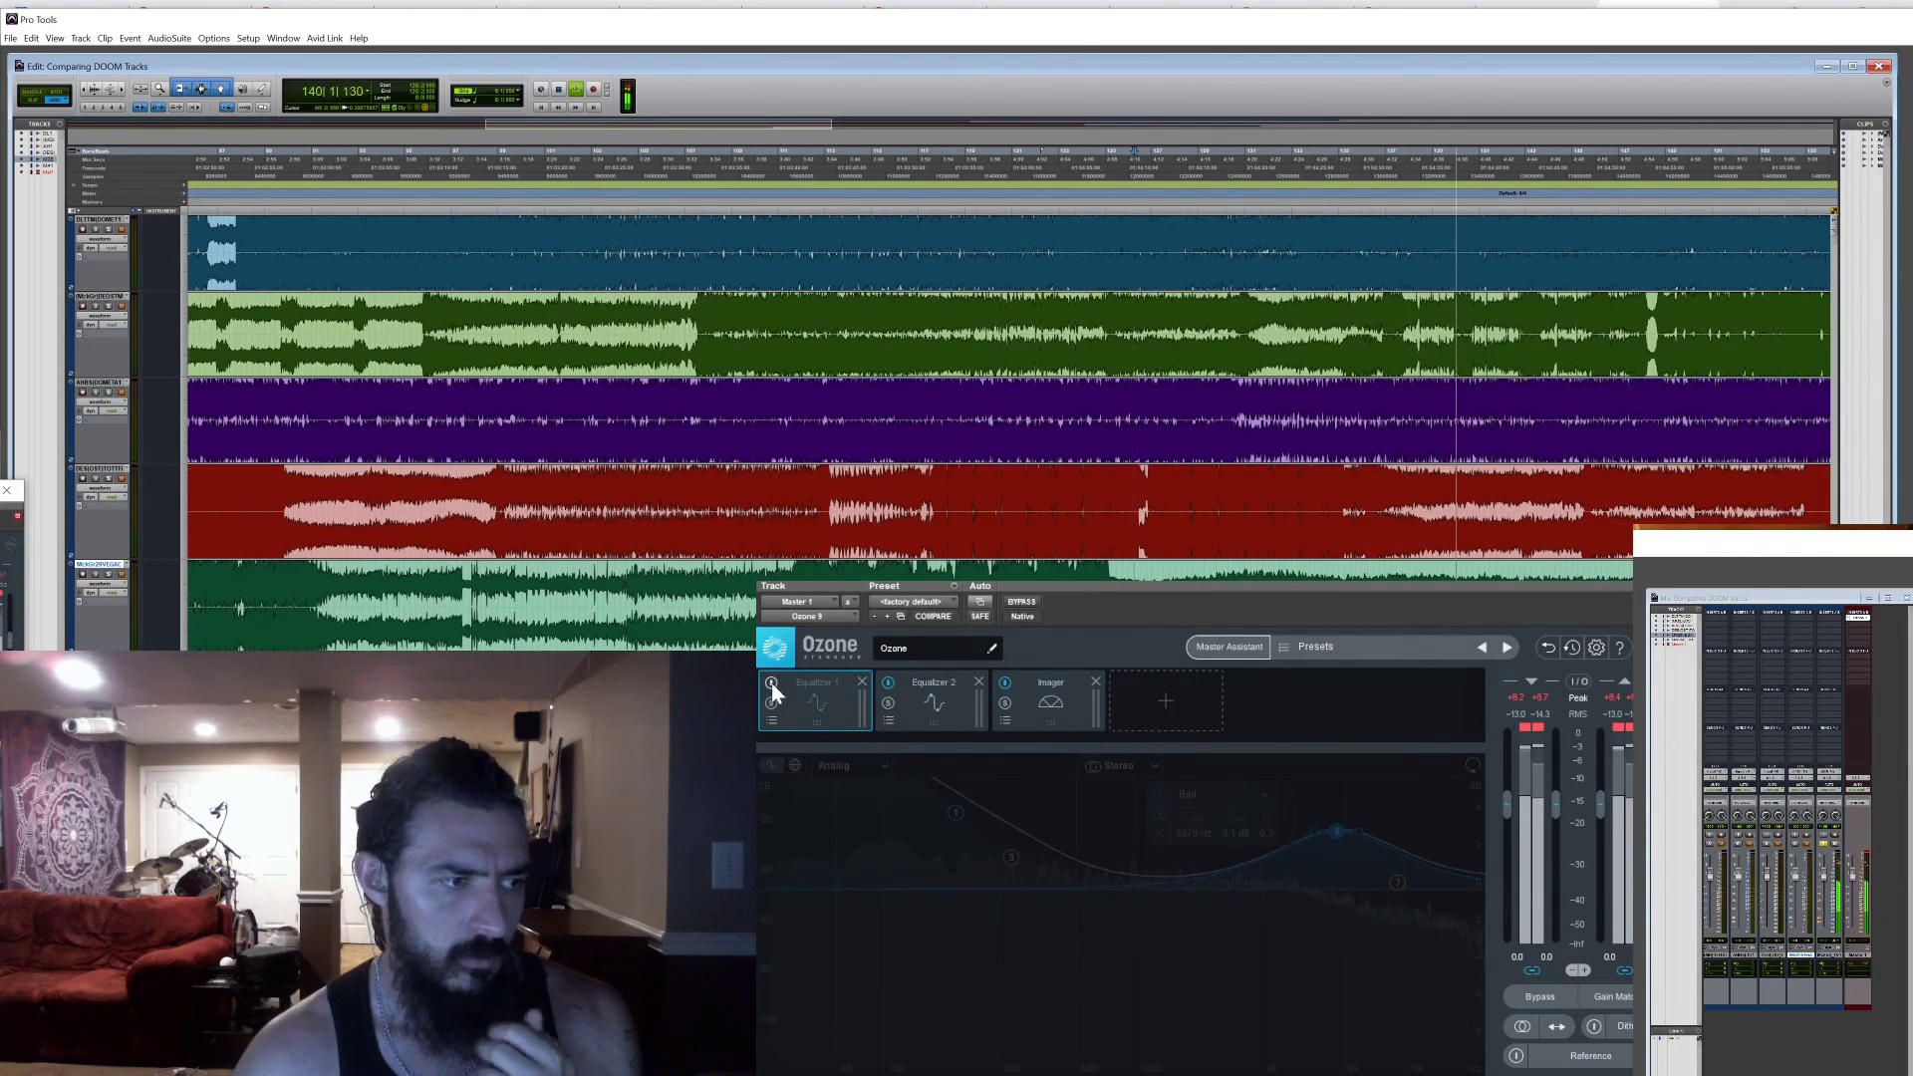
{"action": "left_click", "coordinate": [771, 684]}
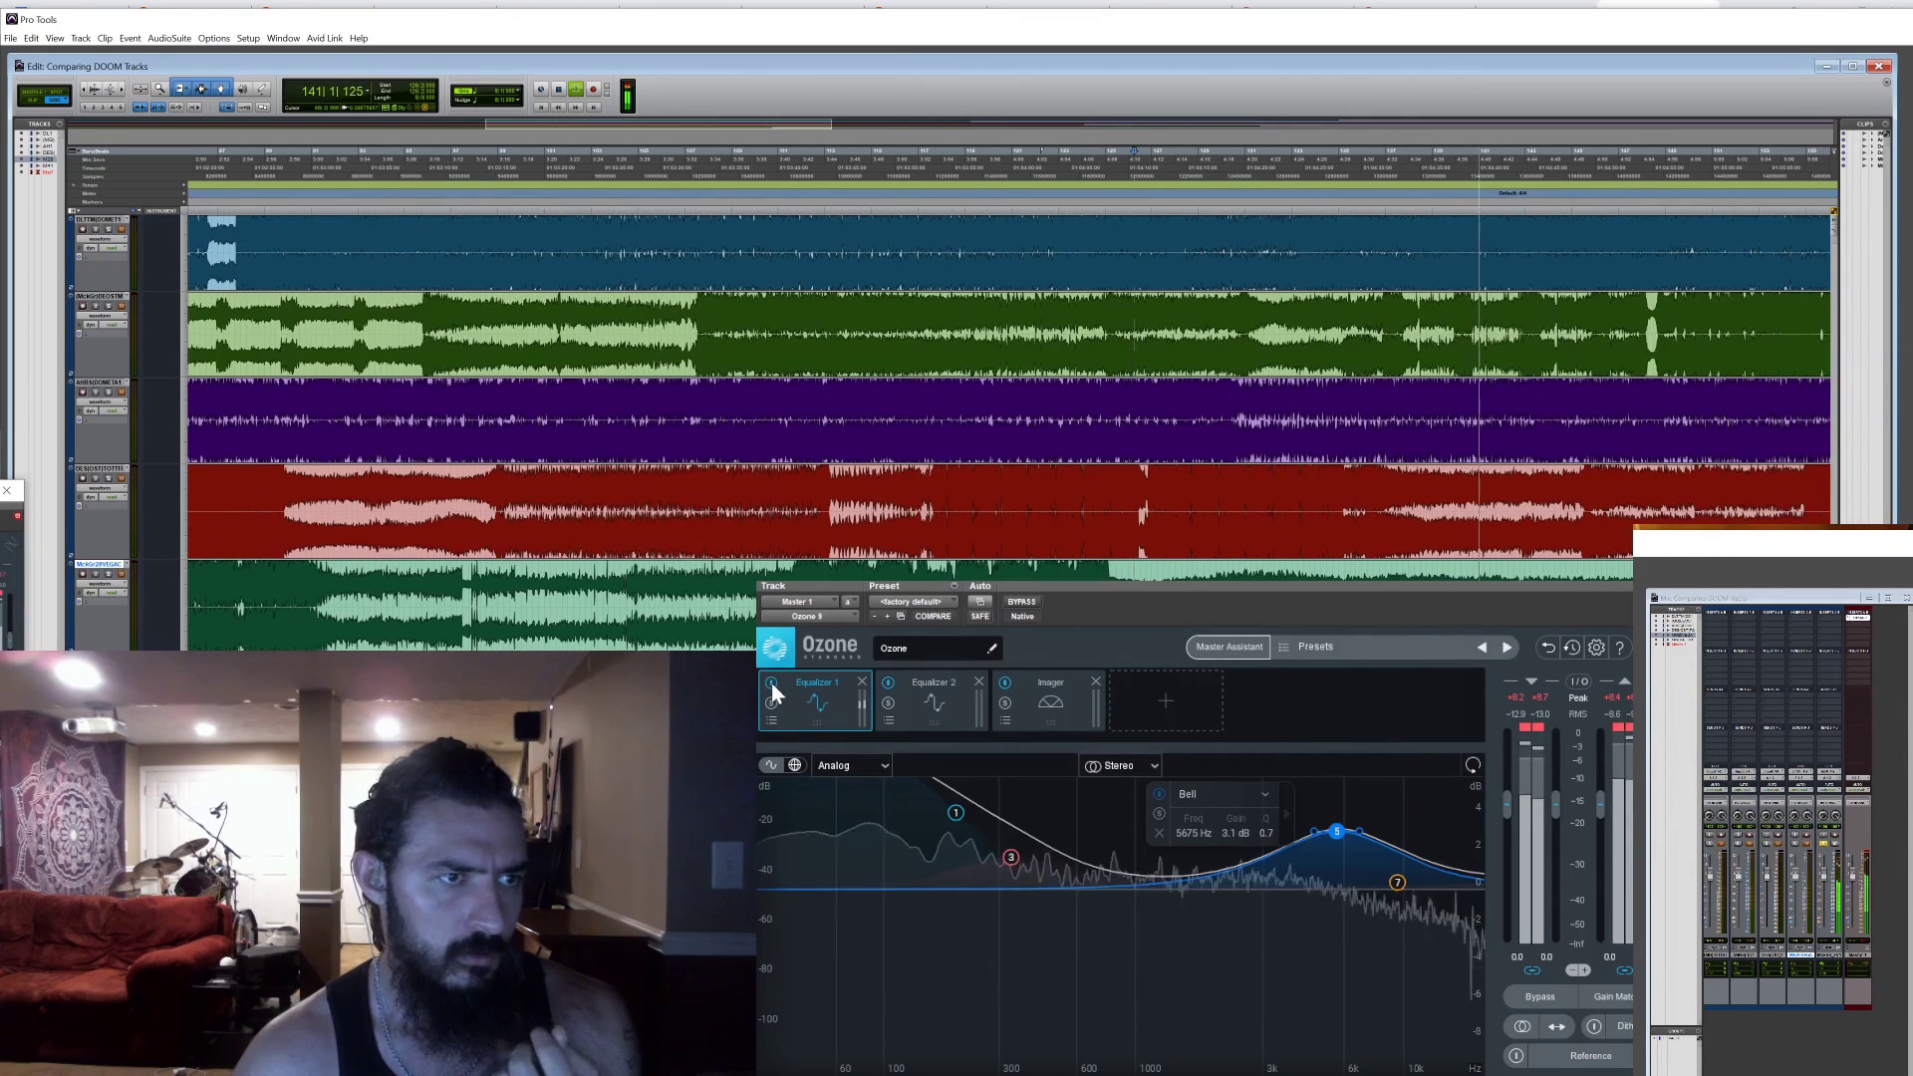